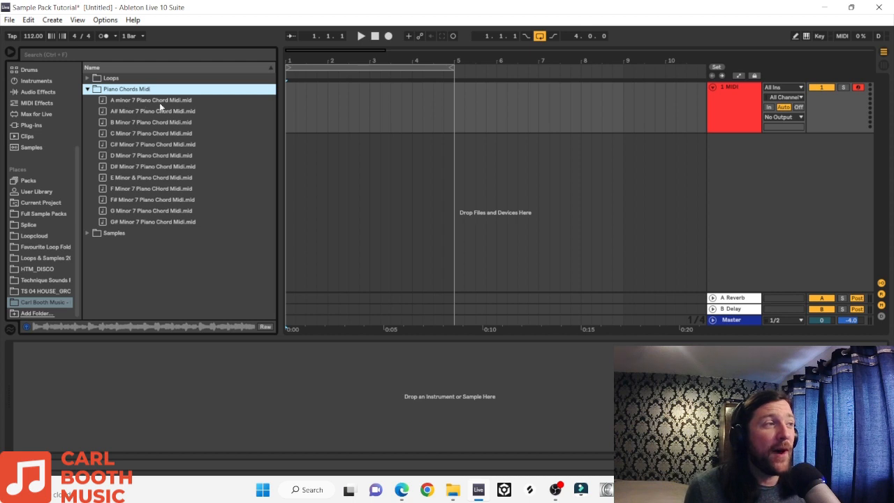
# Audition the Full, Music and Piano audio loops of Disco Loop 1 in the sample pack's Disco Loops - 112 BPM folder
pyautogui.click(87, 89)
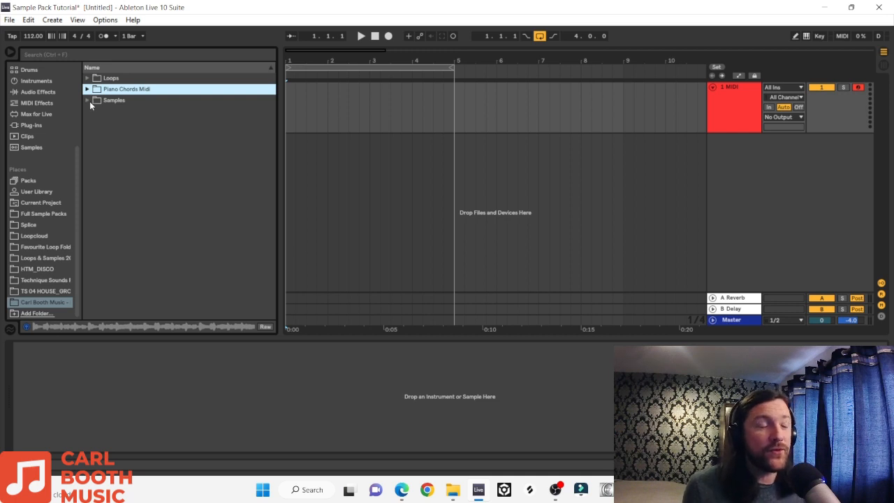
pyautogui.click(90, 101)
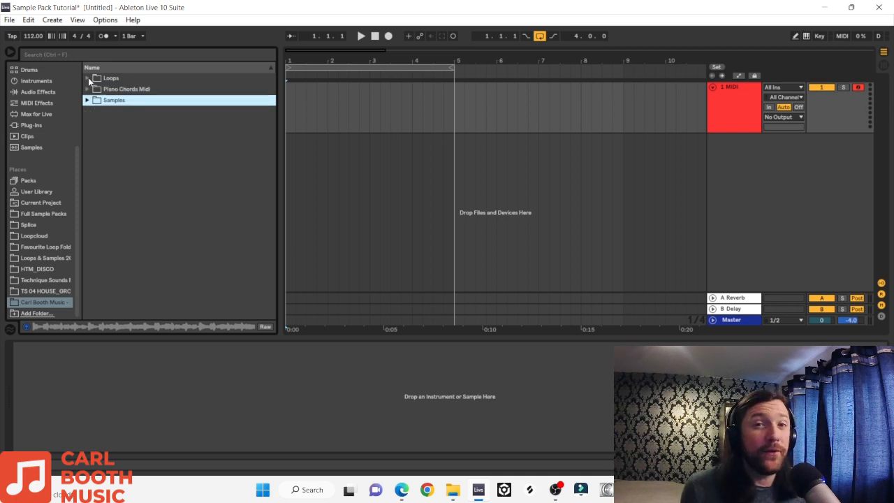
pyautogui.click(87, 78)
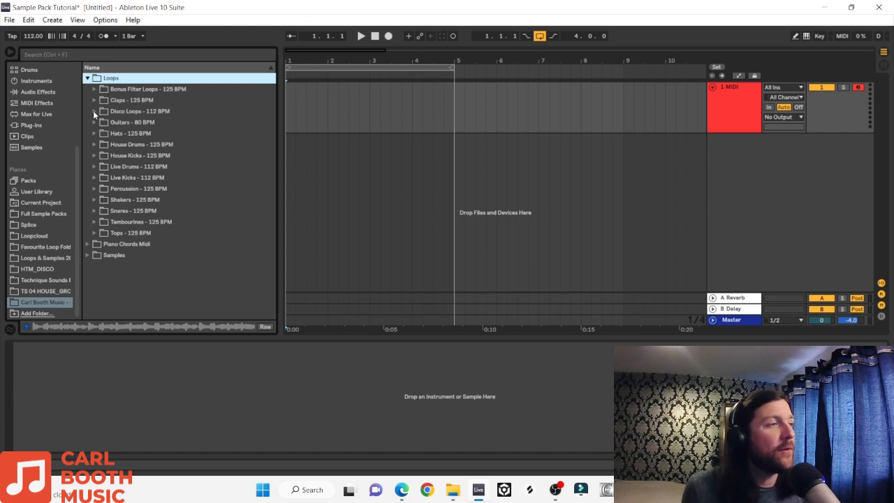
pyautogui.click(93, 111)
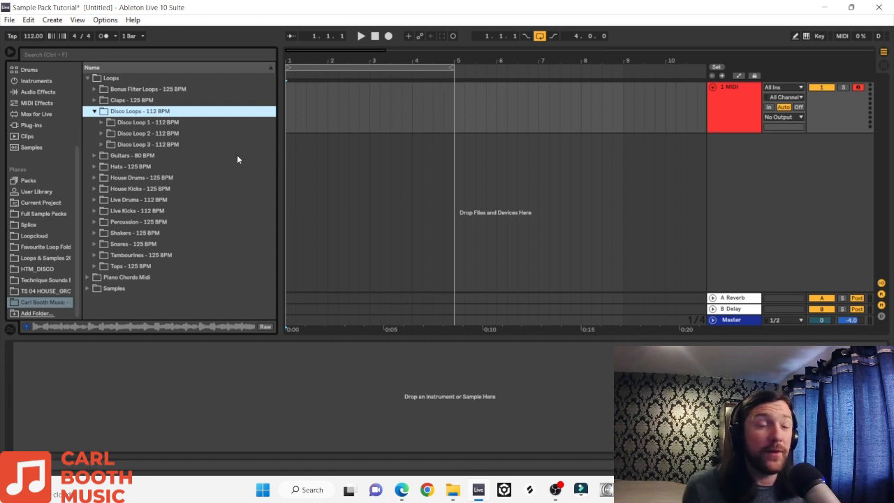
pyautogui.click(100, 121)
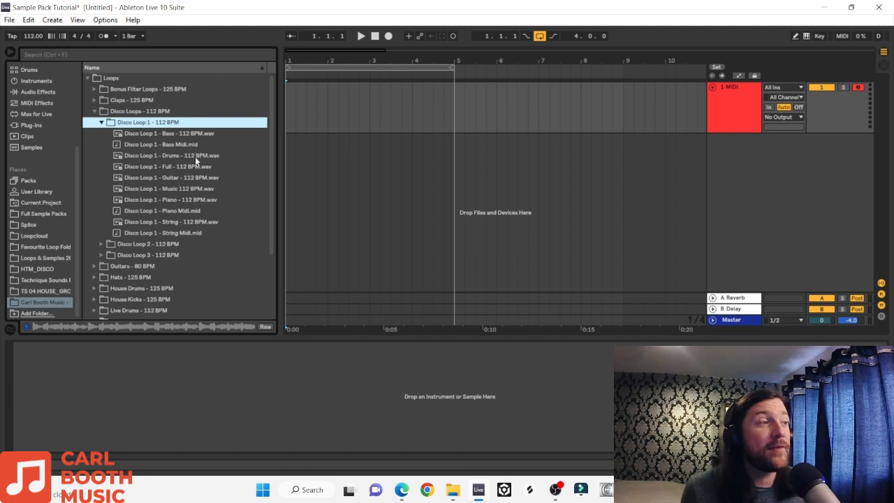
pyautogui.click(159, 167)
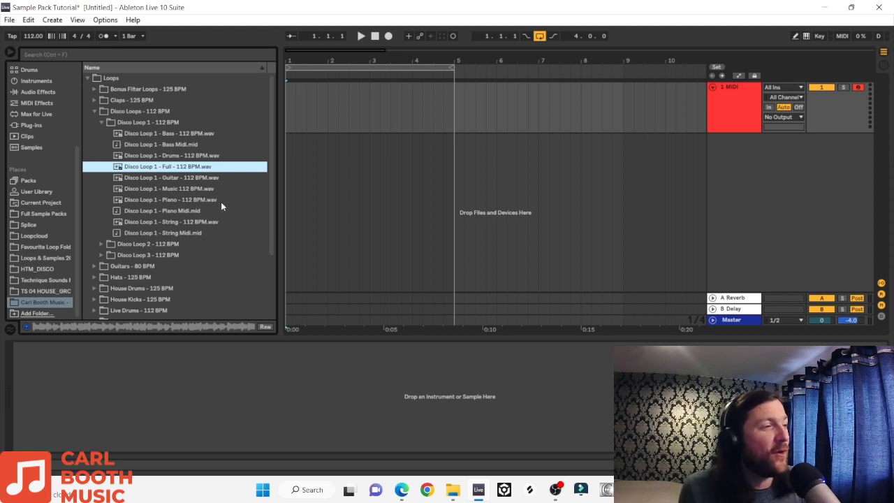
pyautogui.click(170, 188)
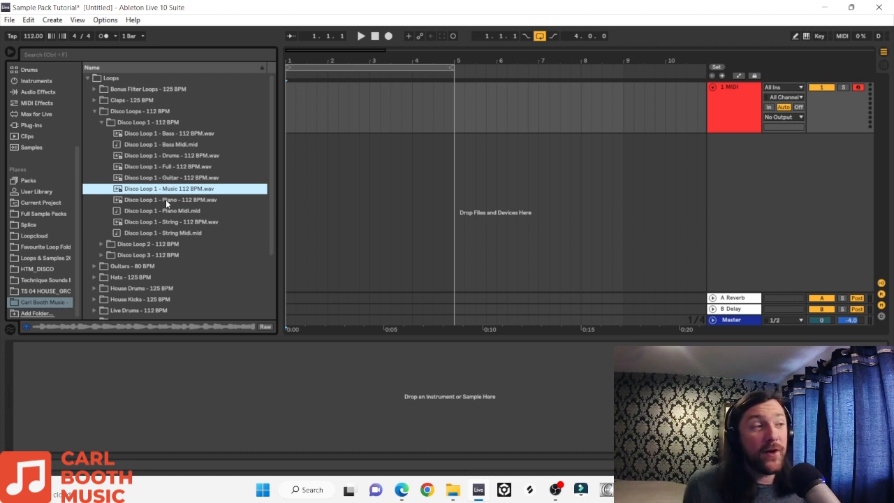
pyautogui.click(165, 200)
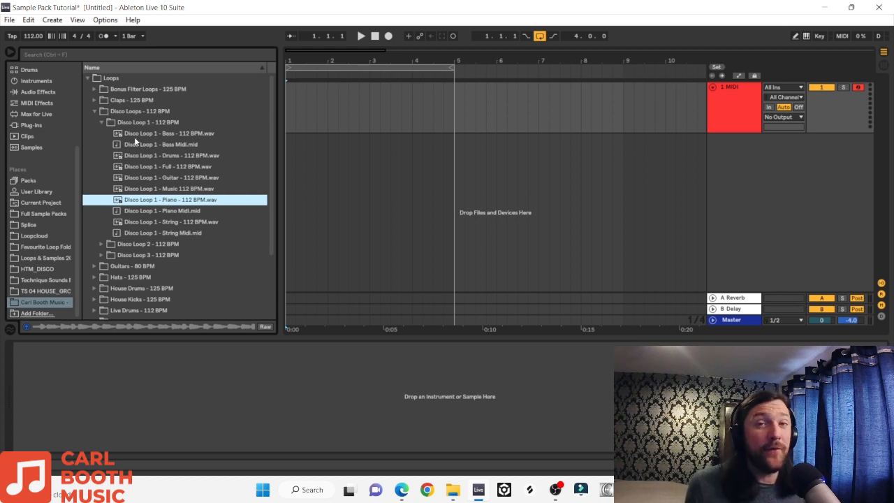
pyautogui.click(100, 122)
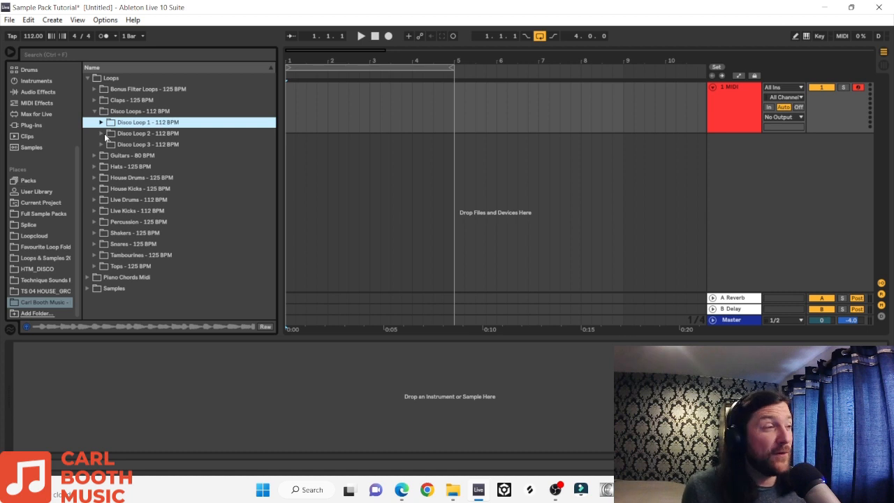
# Audition the Full audio loop in the Disco Loop 2 - 112 BPM folder, and close the folder
pyautogui.click(101, 134)
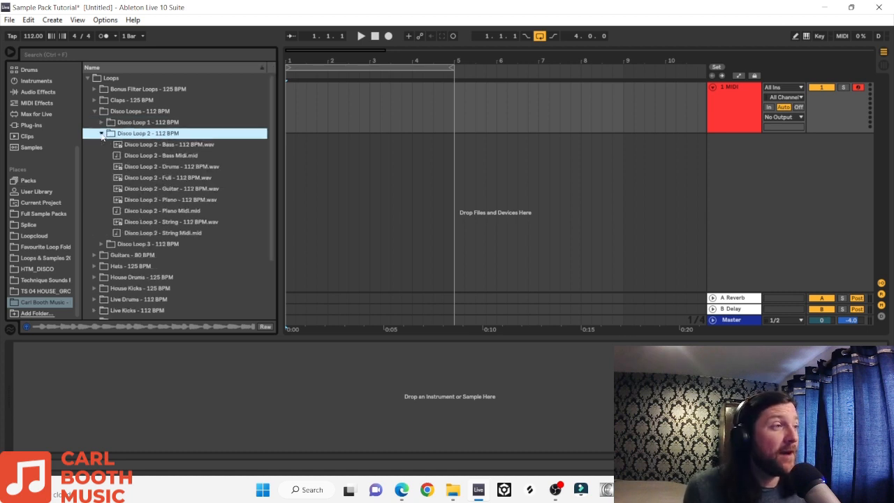
pyautogui.click(154, 178)
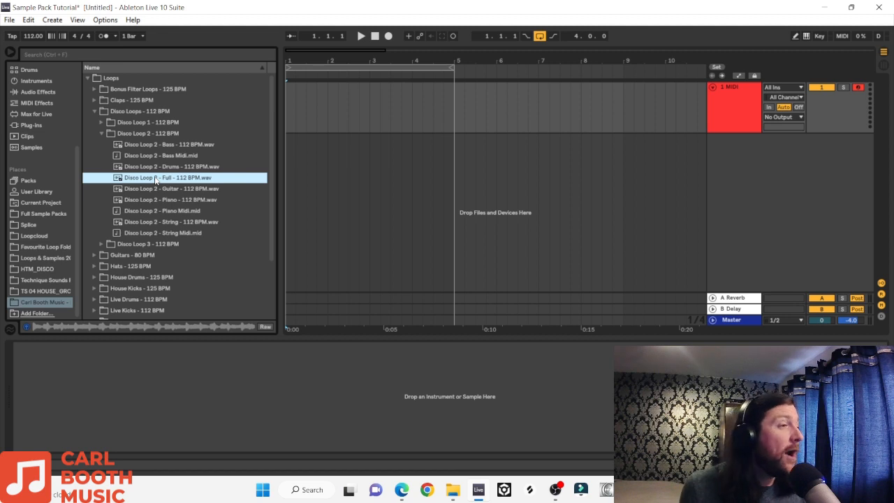
pyautogui.click(102, 133)
# Audition the Full, Music, Guitar and Piano audio loops in the Disco Loop 3 - 112 BPM folder
pyautogui.click(100, 144)
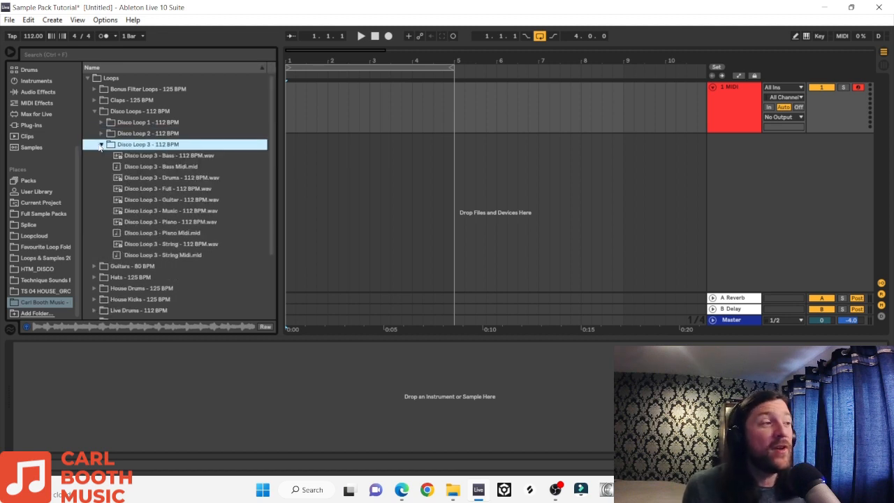
pyautogui.click(157, 191)
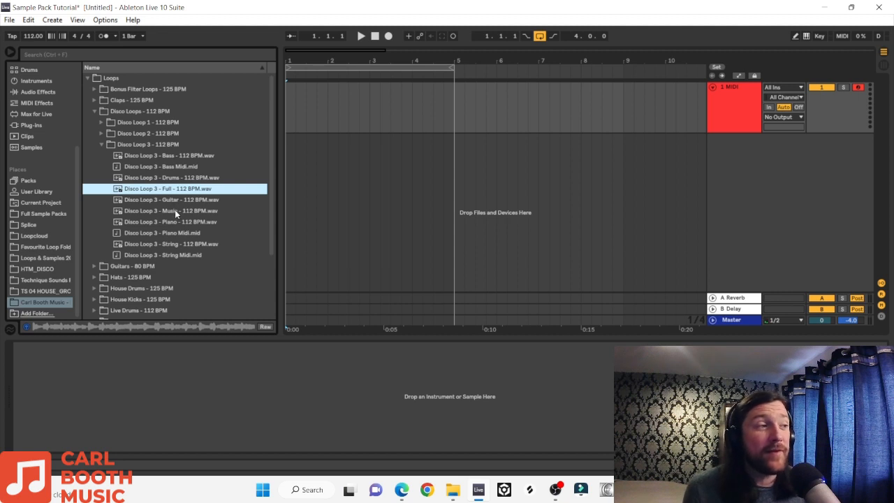
pyautogui.click(175, 210)
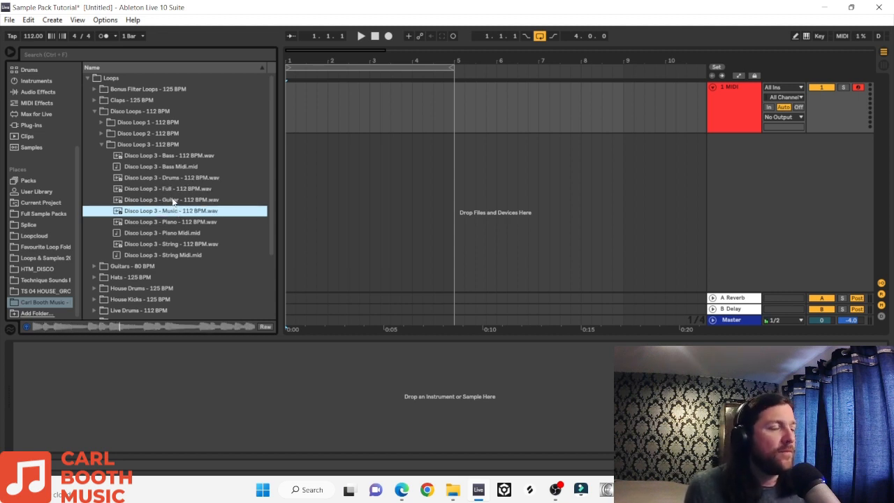
pyautogui.click(172, 200)
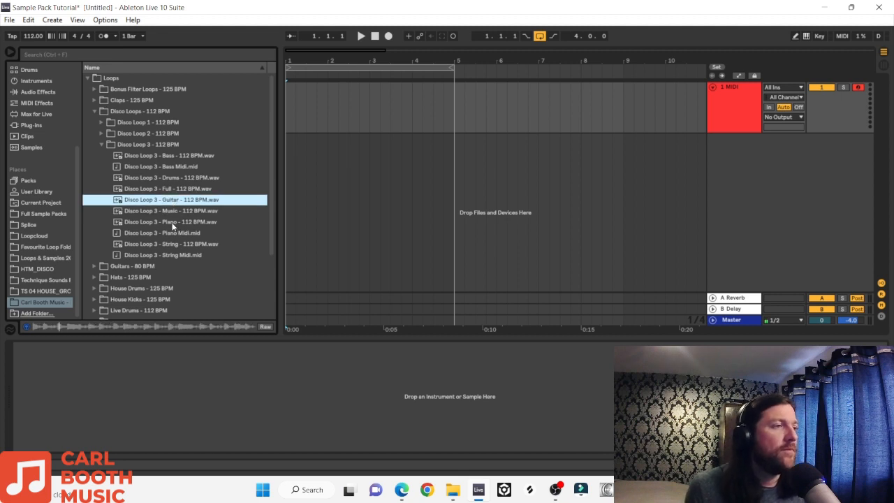
pyautogui.click(173, 224)
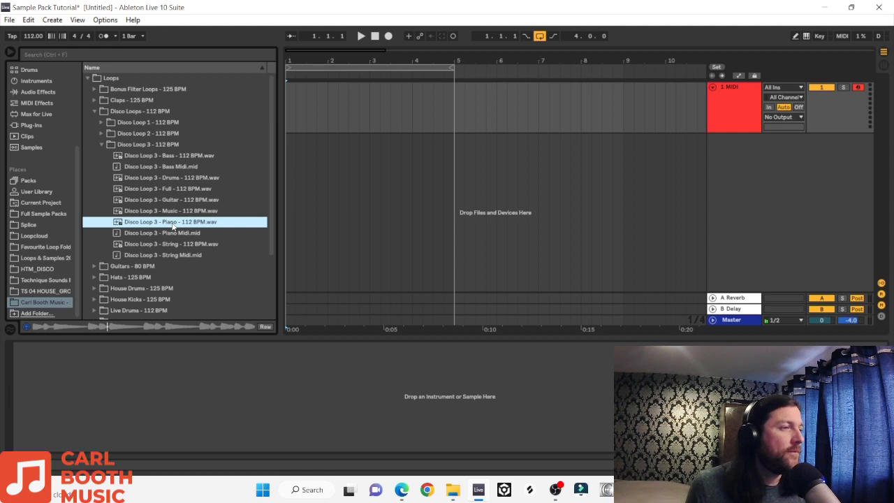
# Audition Live Drum Loops 1 through 10 in the Live Drums - 112 BPM folder, and close the folder
pyautogui.click(139, 310)
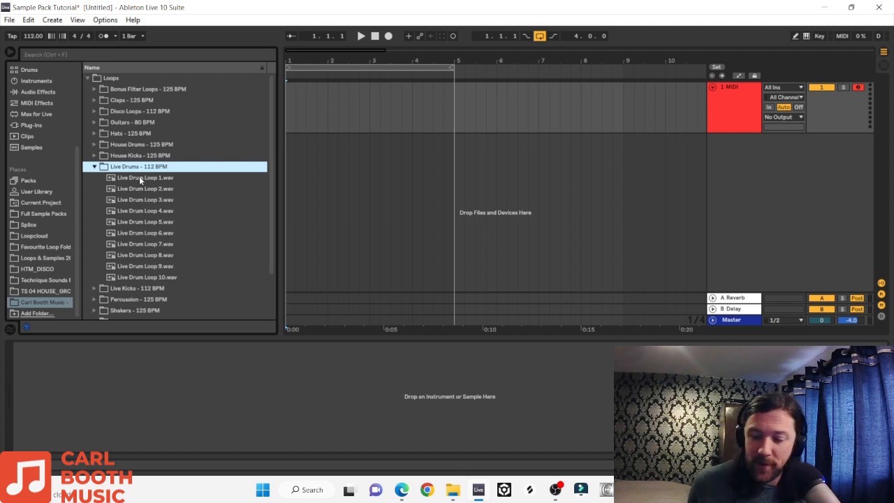
pyautogui.click(139, 179)
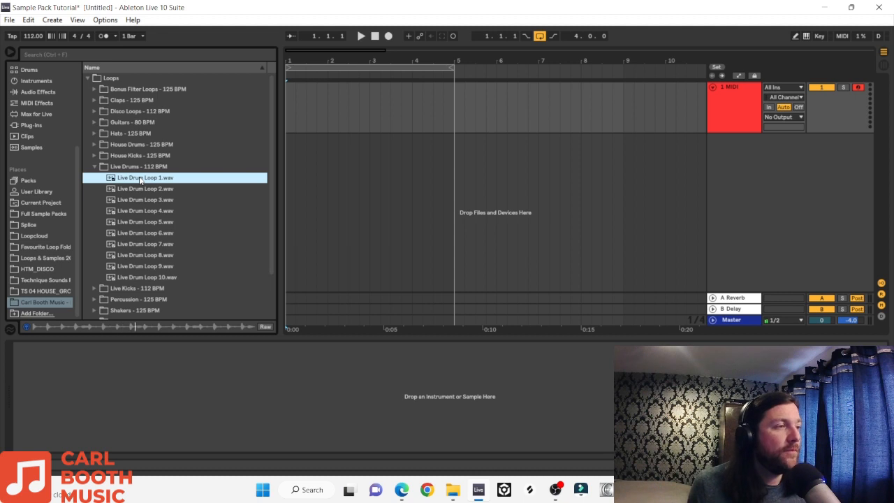
pyautogui.press('Down')
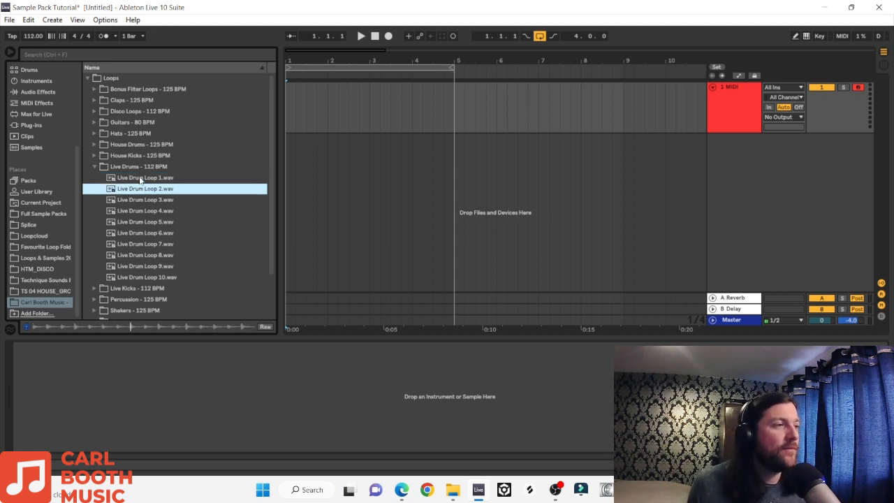
pyautogui.press('Down')
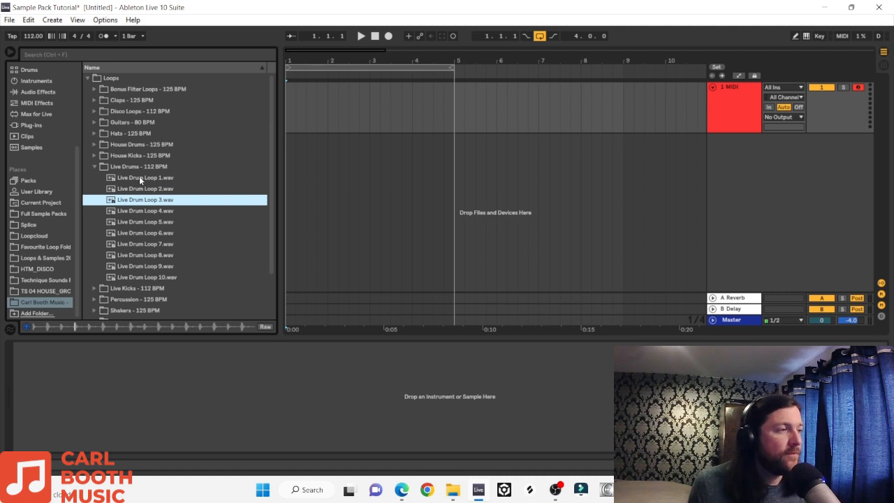
pyautogui.press('Down')
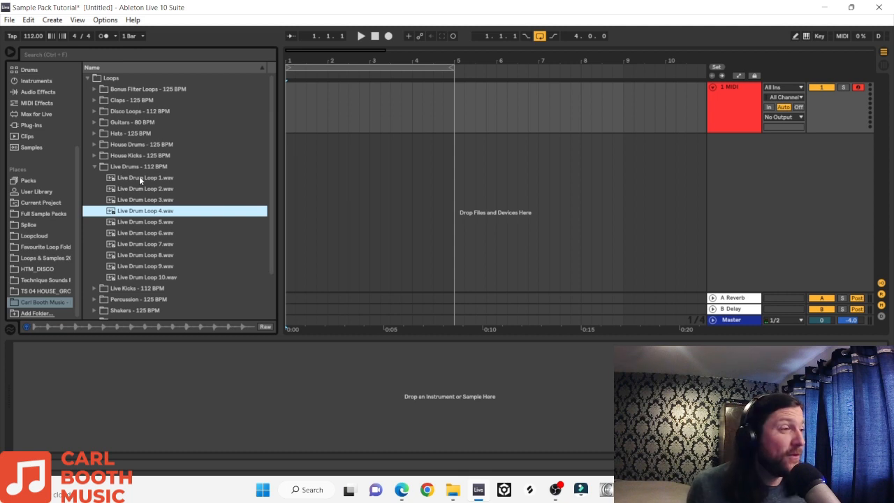
pyautogui.press('Down')
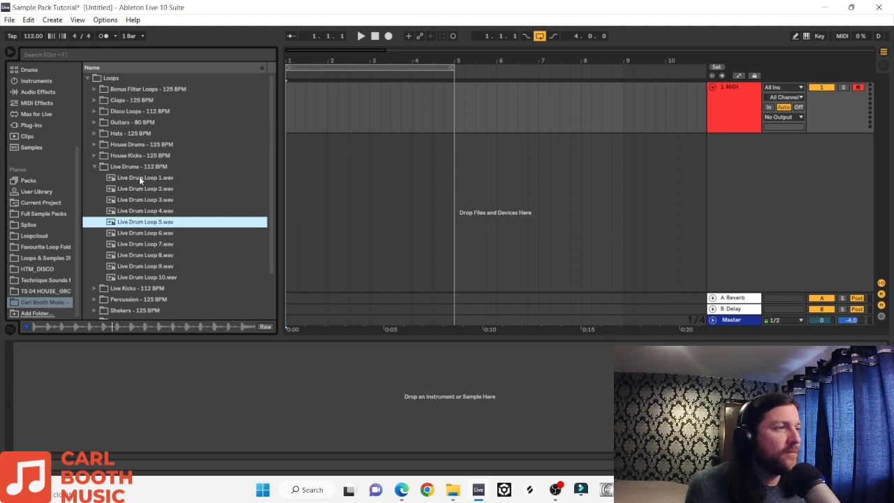
pyautogui.press('Down')
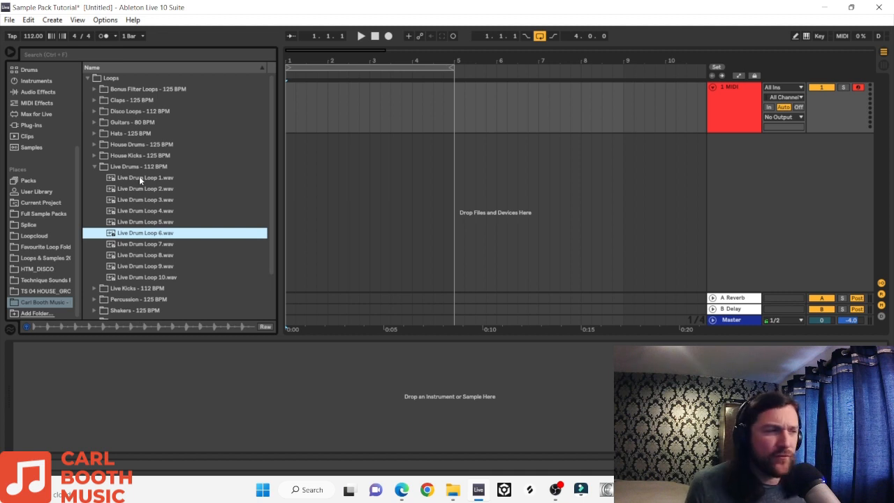
pyautogui.press('Down')
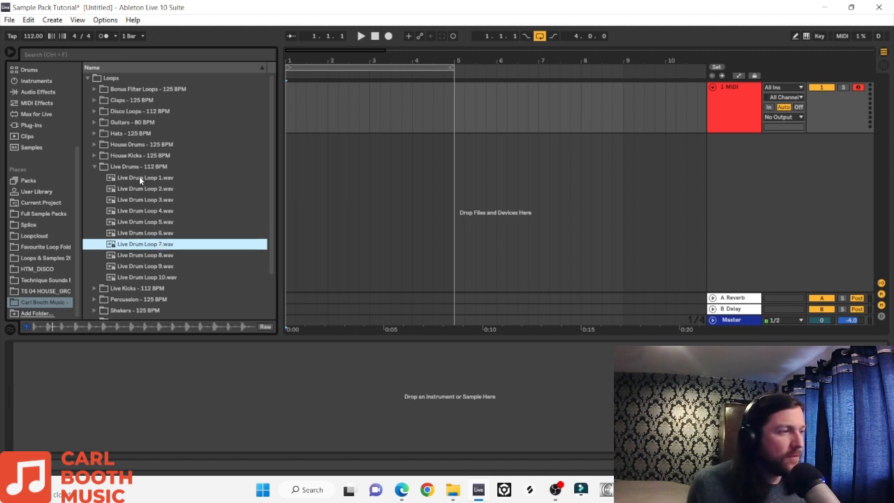
pyautogui.press('Down')
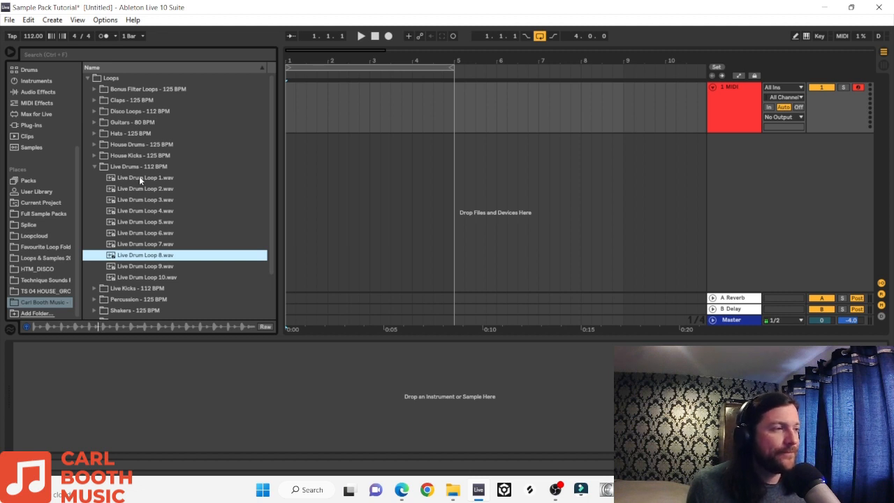
pyautogui.press('Down')
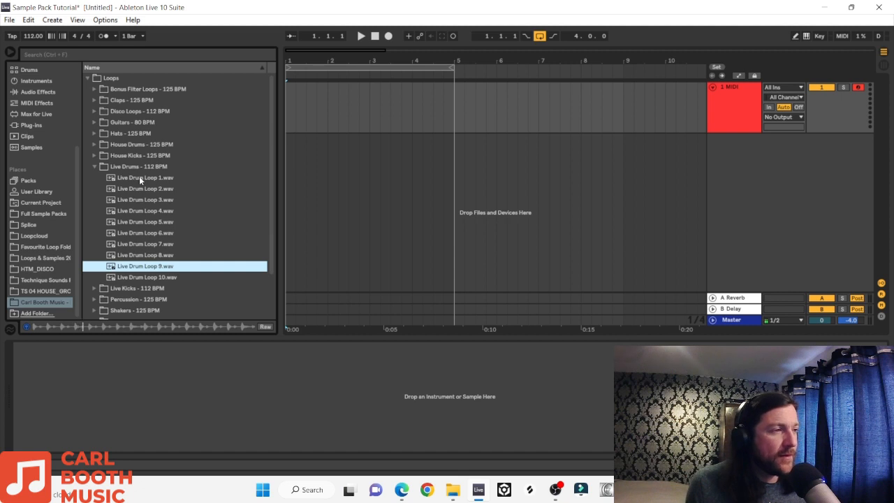
pyautogui.press('Down')
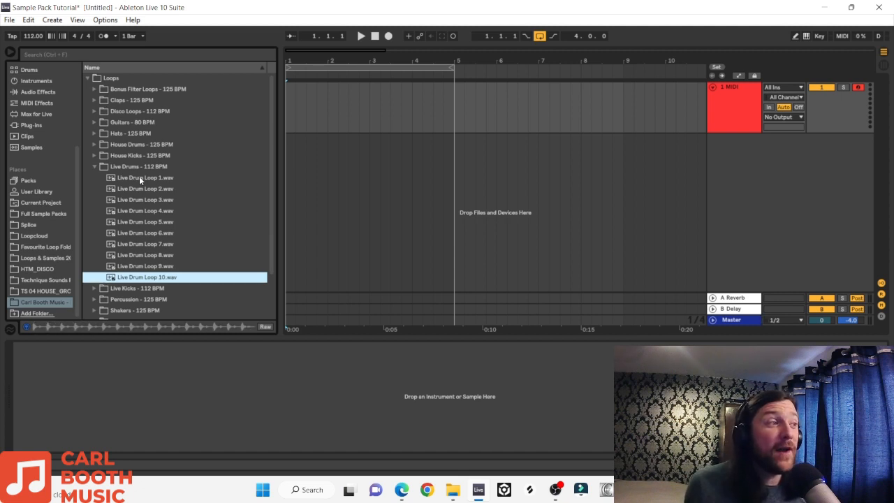
pyautogui.click(94, 167)
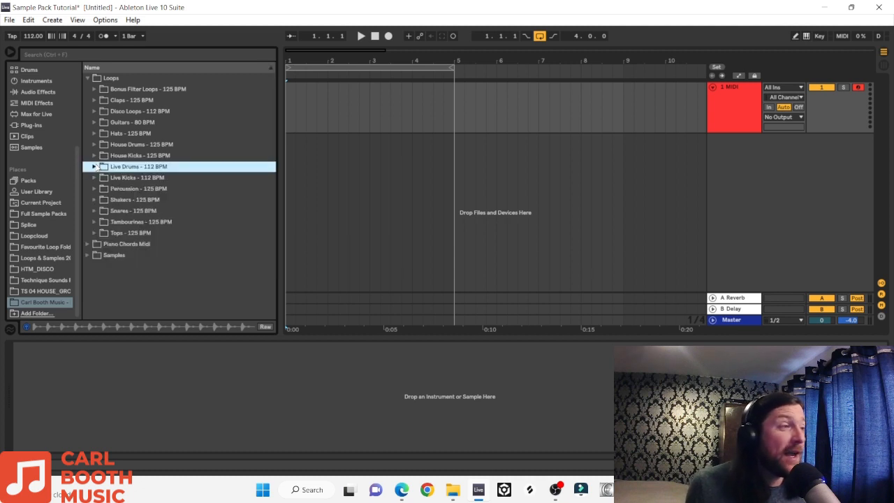
# Close the Loops folder and load an empty Drum Rack instrument onto the MIDI track
pyautogui.click(86, 78)
pyautogui.click(37, 80)
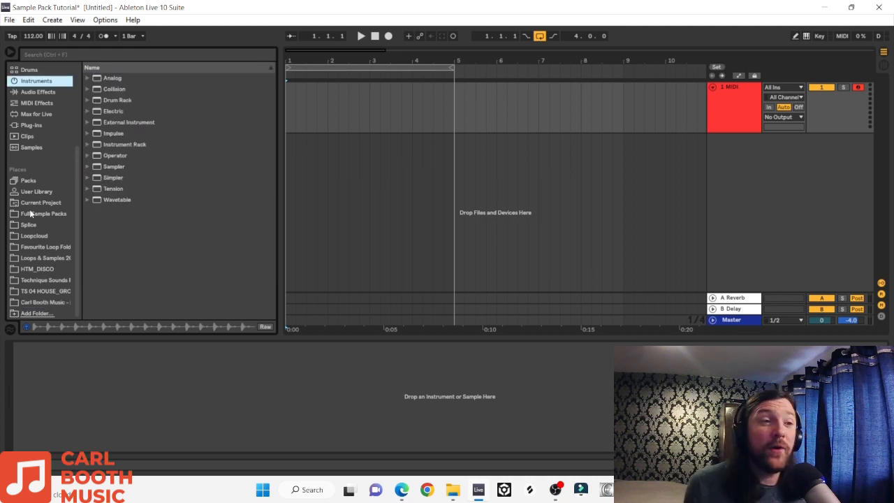
pyautogui.click(111, 102)
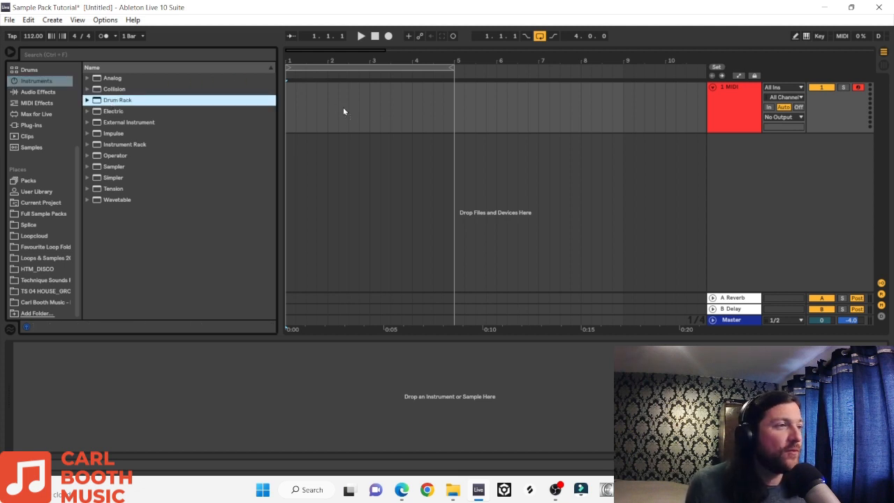
# Open the Live Kicks folder within Samples > Drum Samples of the Carl Booth Music sample pack
pyautogui.click(39, 302)
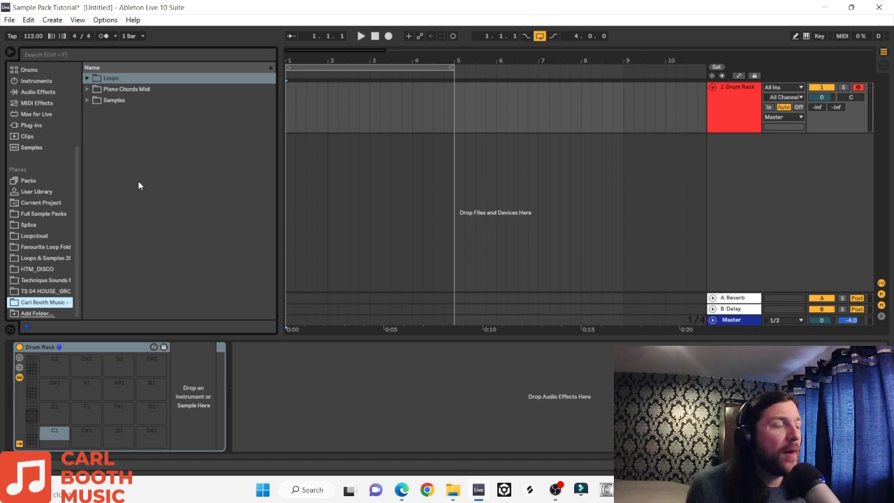
pyautogui.click(87, 99)
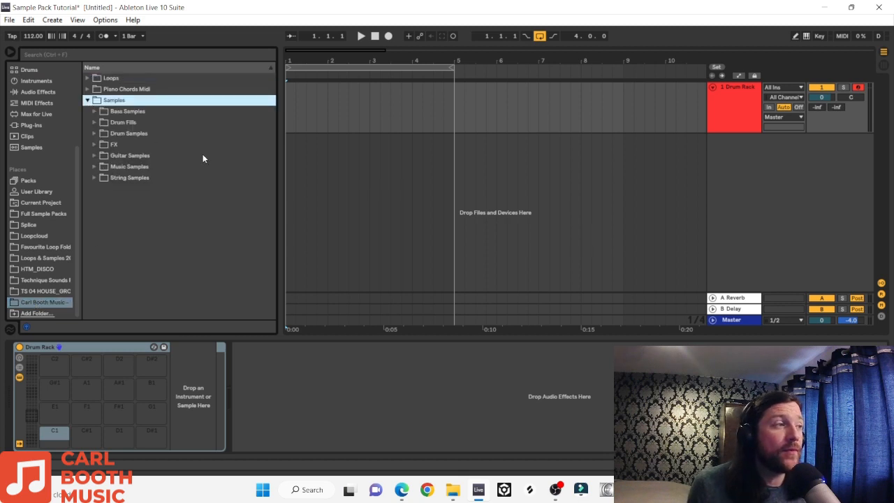
pyautogui.click(93, 133)
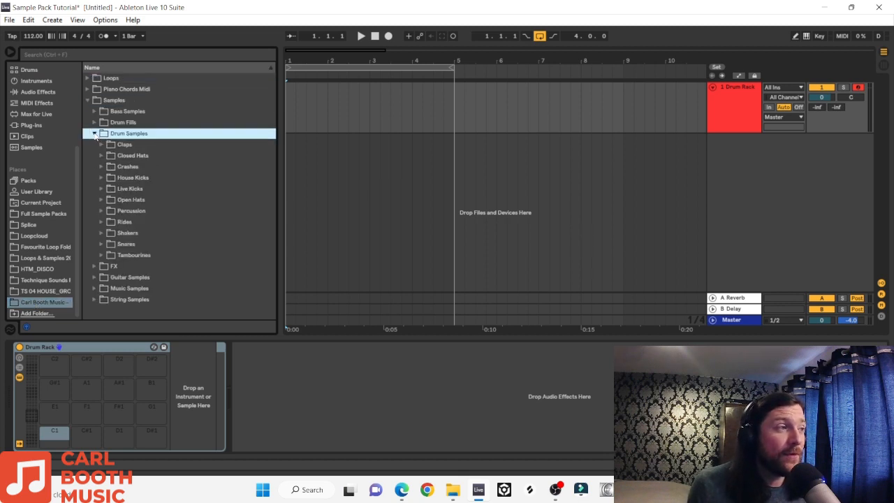
pyautogui.click(126, 188)
pyautogui.click(131, 179)
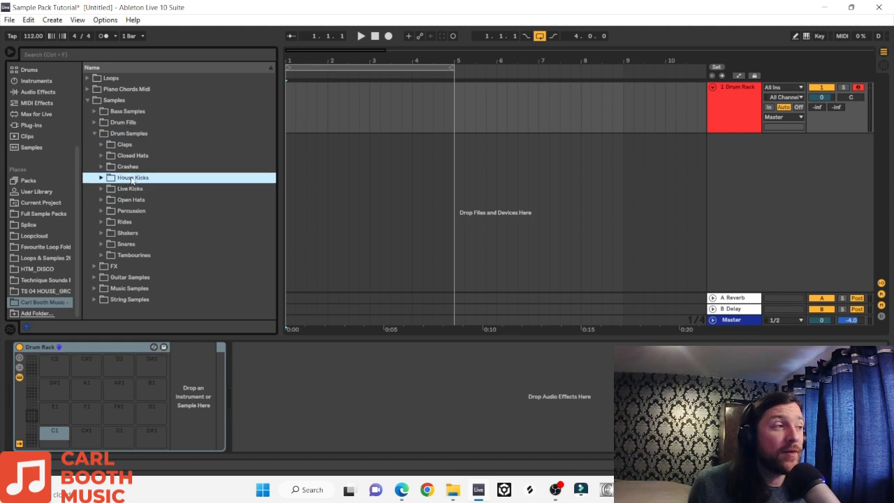
pyautogui.click(101, 178)
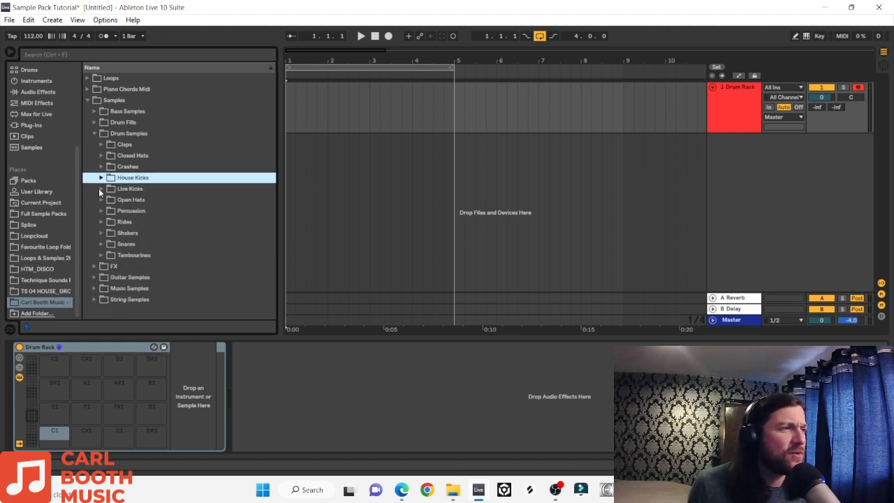
pyautogui.click(100, 189)
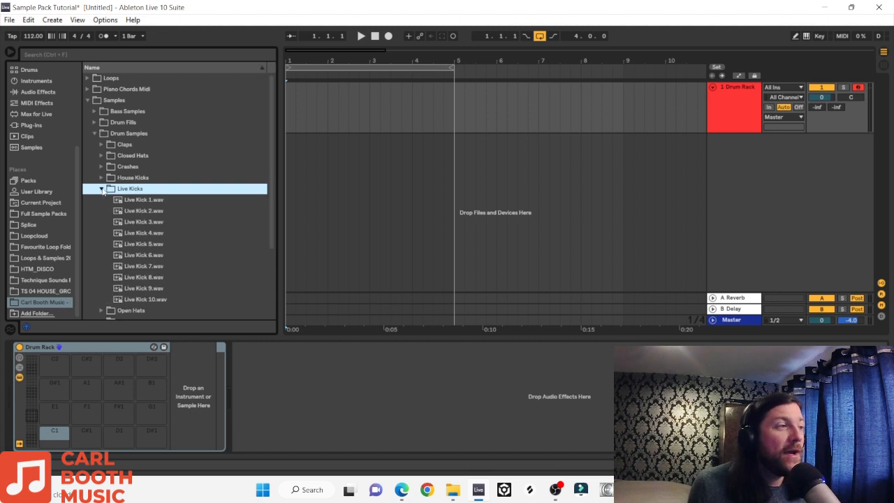
# Audition Live Kick 1 through Live Kick 10 in the Live Kicks folder
pyautogui.click(148, 202)
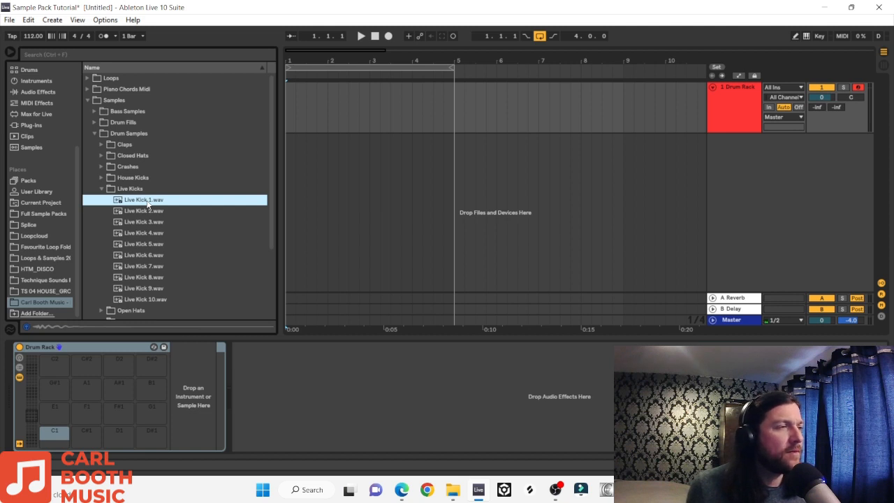
pyautogui.press('Down')
pyautogui.press('Down')
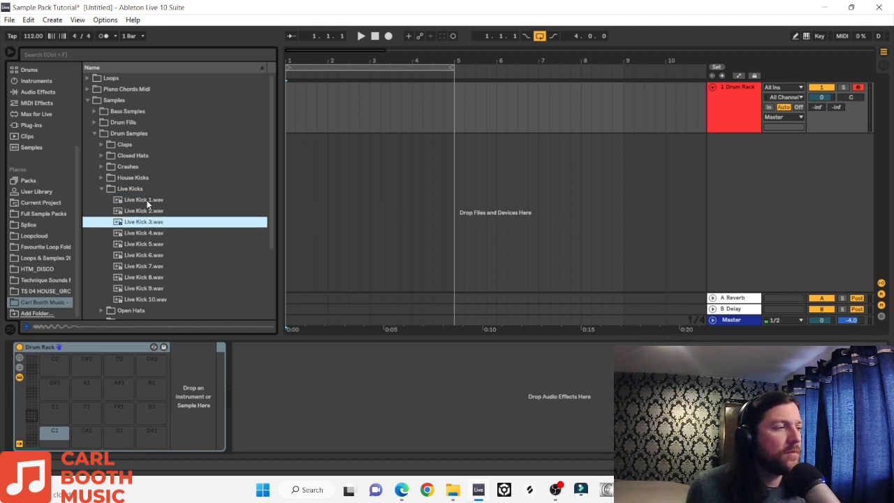
pyautogui.press('Down')
pyautogui.press('Down')
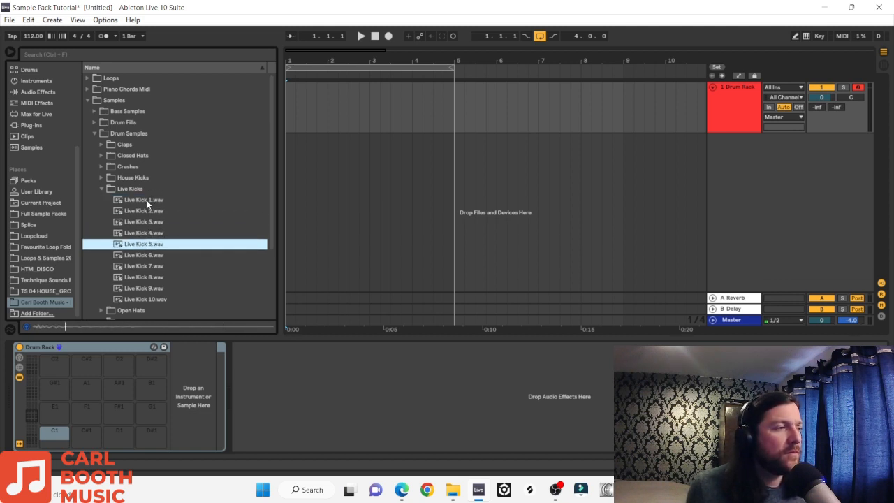
pyautogui.press('Down')
pyautogui.press('Down')
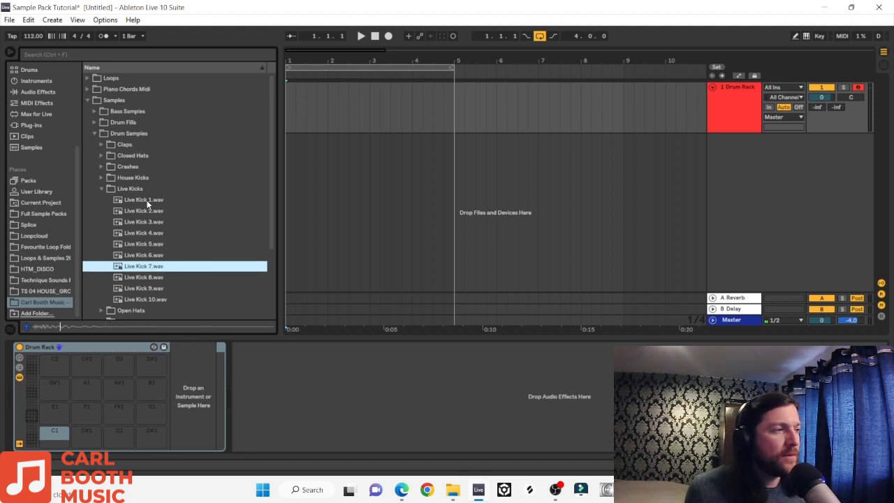
pyautogui.press('Down')
pyautogui.press('Down')
pyautogui.press('Down')
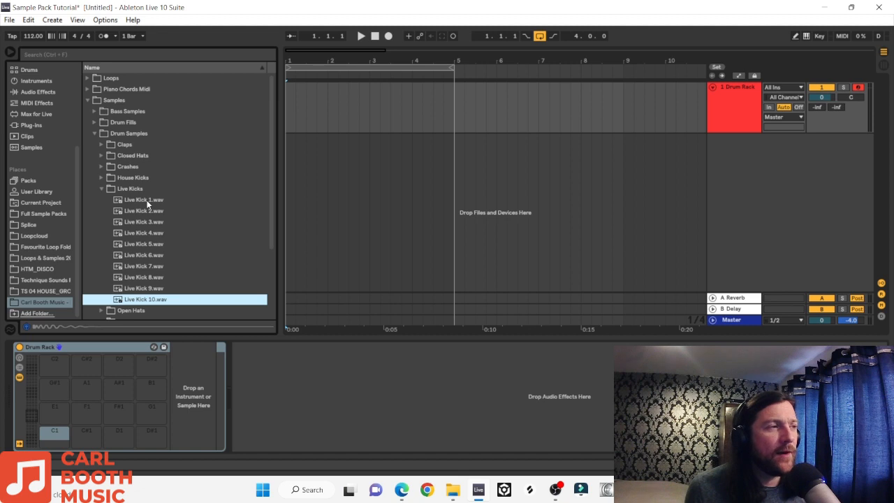
# Load Live Kick 1.wav onto the Drum Rack's C1 pad with 3.7 dB gain, and set the track volume to -5.0
pyautogui.click(147, 201)
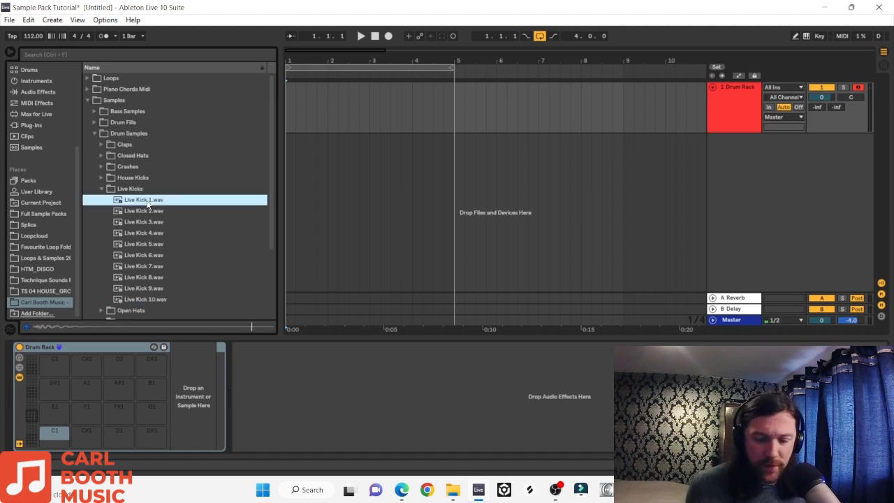
pyautogui.doubleClick(142, 201)
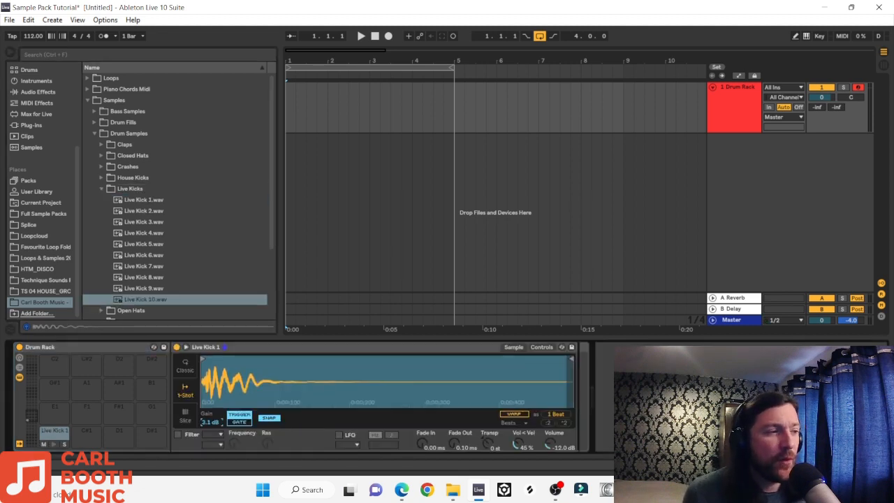
pyautogui.moveTo(210, 422); pyautogui.dragTo(210, 416)
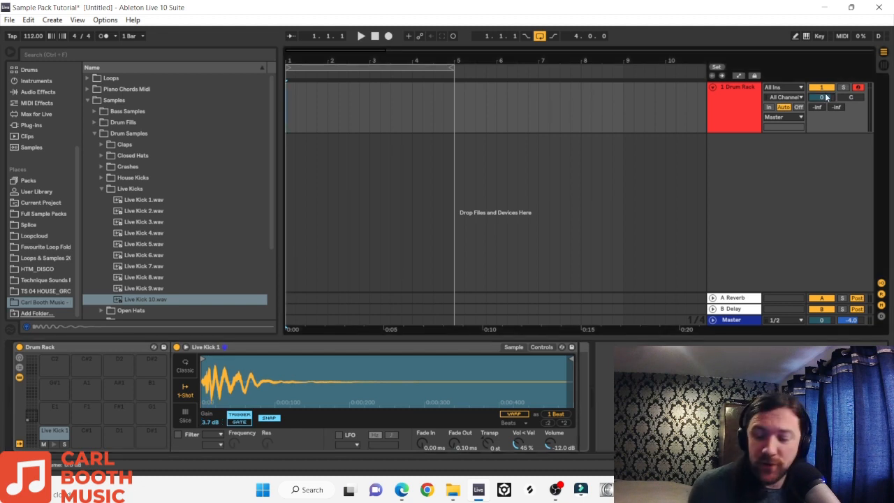
pyautogui.scroll(-3, 826, 98)
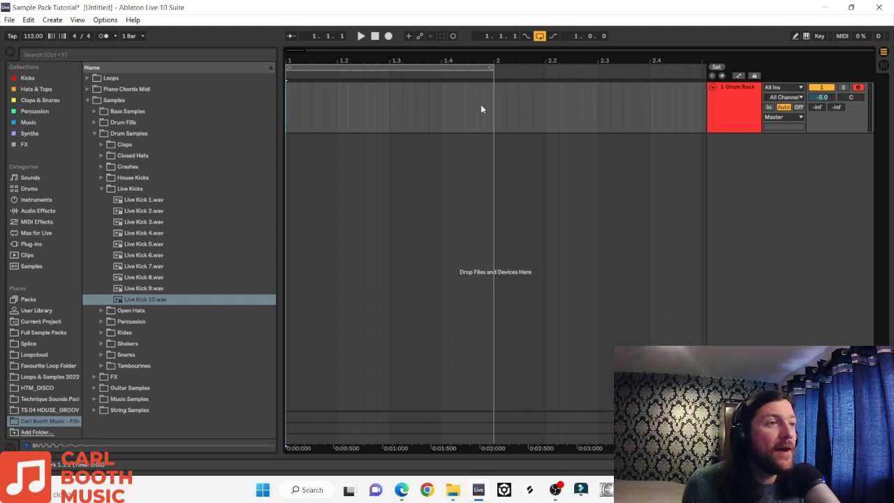
# Create a one-bar MIDI clip on the Drum Rack track with a Live Kick 1 note on each of the four beats, and play it back
pyautogui.moveTo(491, 108); pyautogui.dragTo(272, 108)
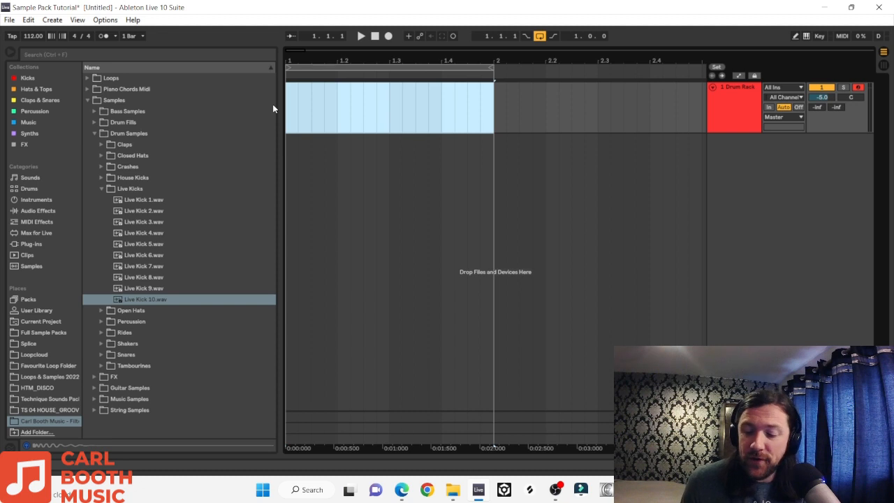
pyautogui.hotkey('ctrl', 'shift', 'm')
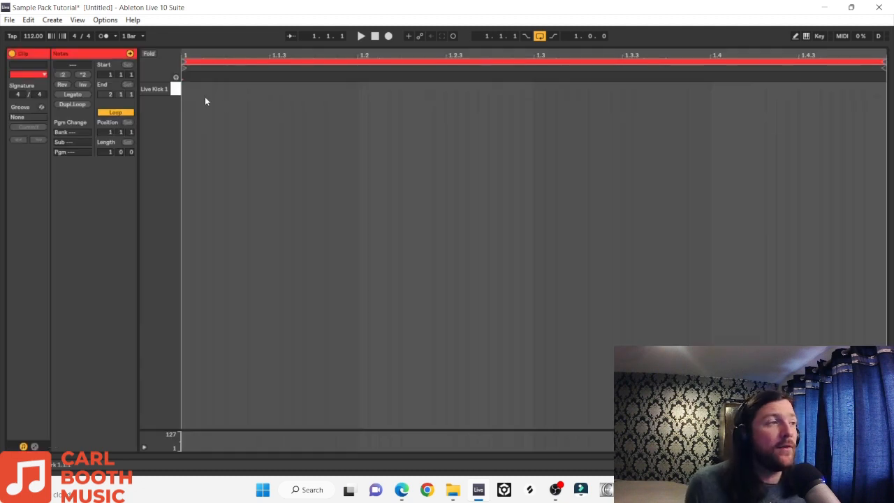
pyautogui.doubleClick(186, 89)
pyautogui.press('space')
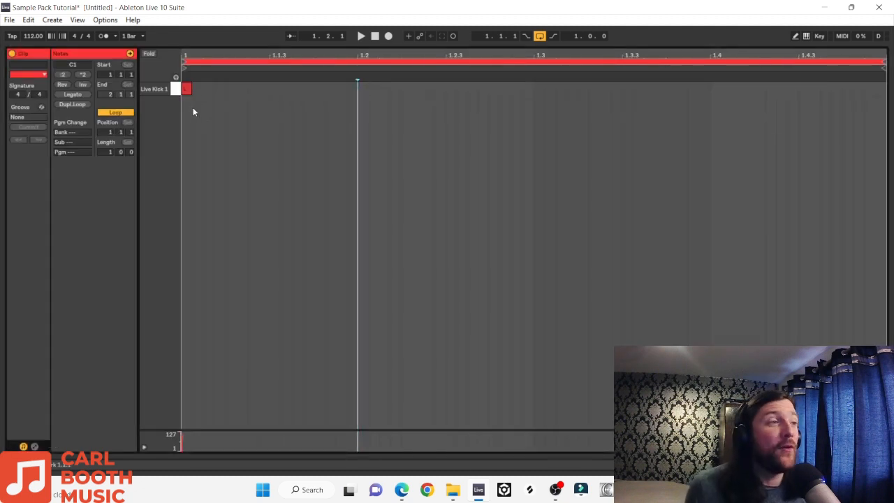
pyautogui.doubleClick(363, 88)
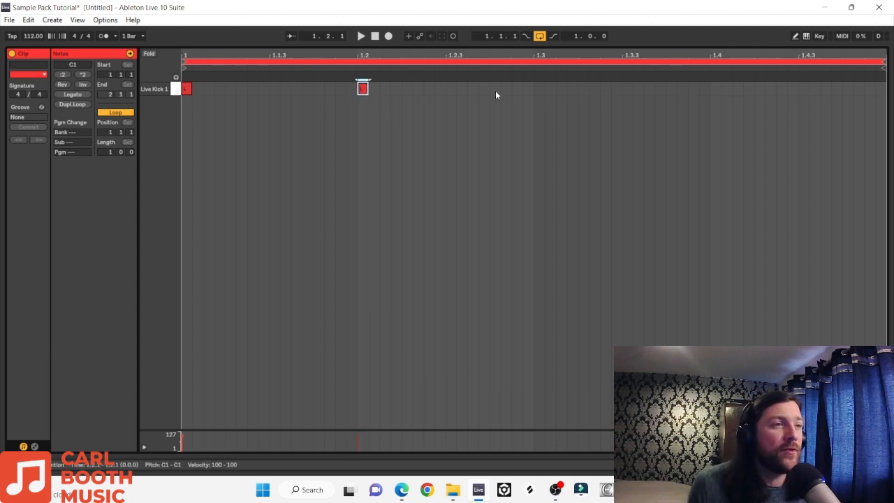
pyautogui.doubleClick(537, 89)
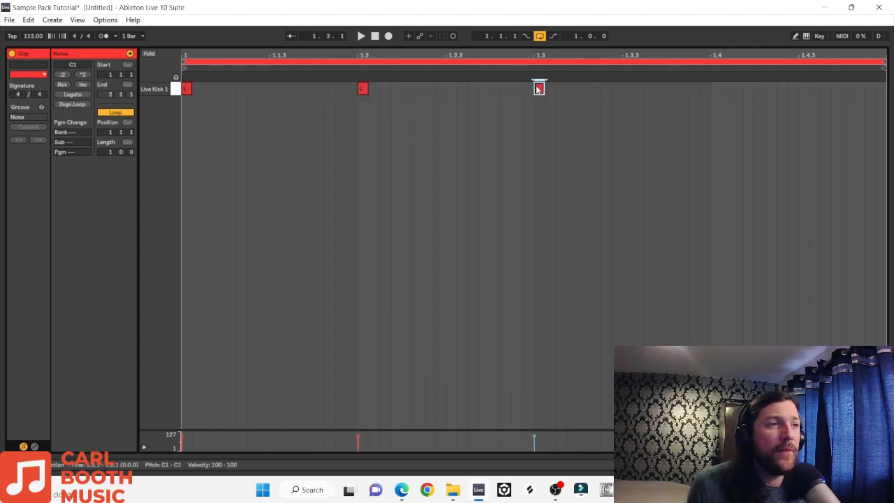
pyautogui.doubleClick(716, 88)
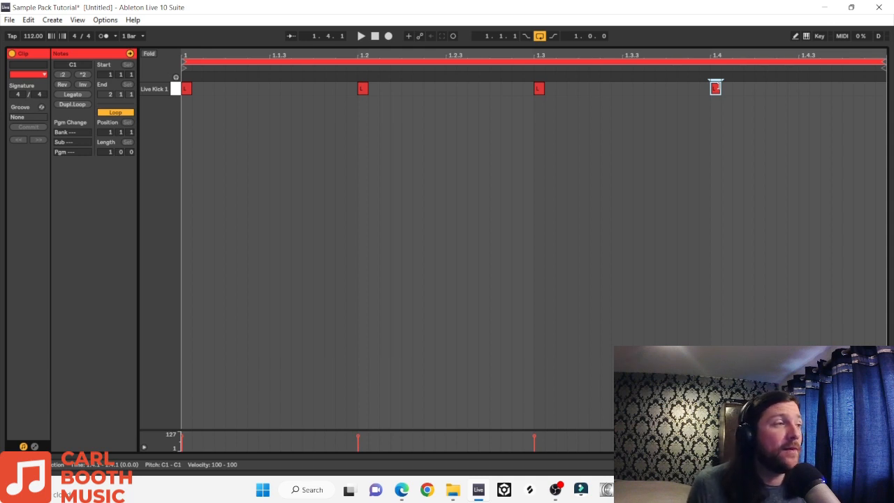
pyautogui.press('space')
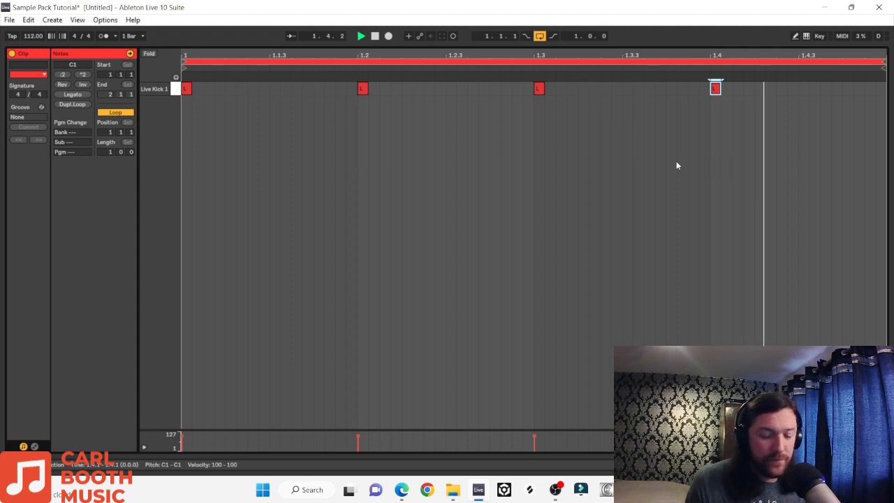
pyautogui.press('space')
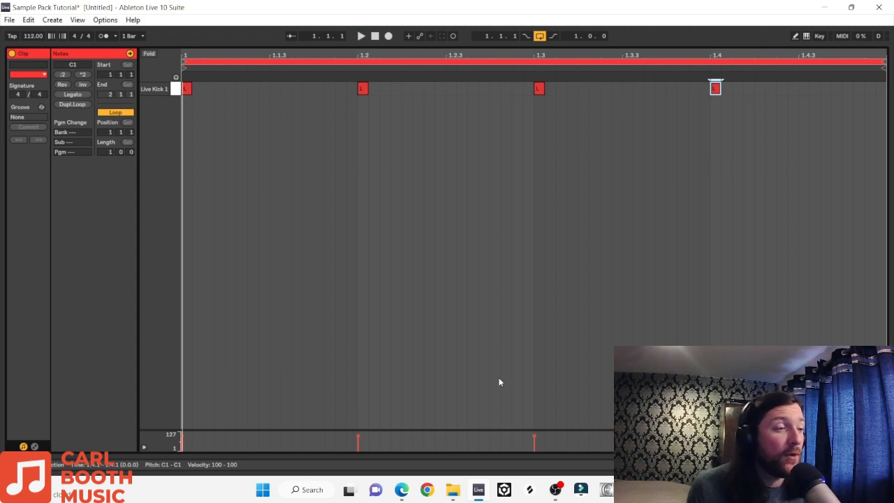
# Lower the velocity of the kick notes on beats 2 and 4, with beat 4 at 70, and play the pattern
pyautogui.click(359, 436)
pyautogui.moveTo(363, 79); pyautogui.dragTo(368, 82)
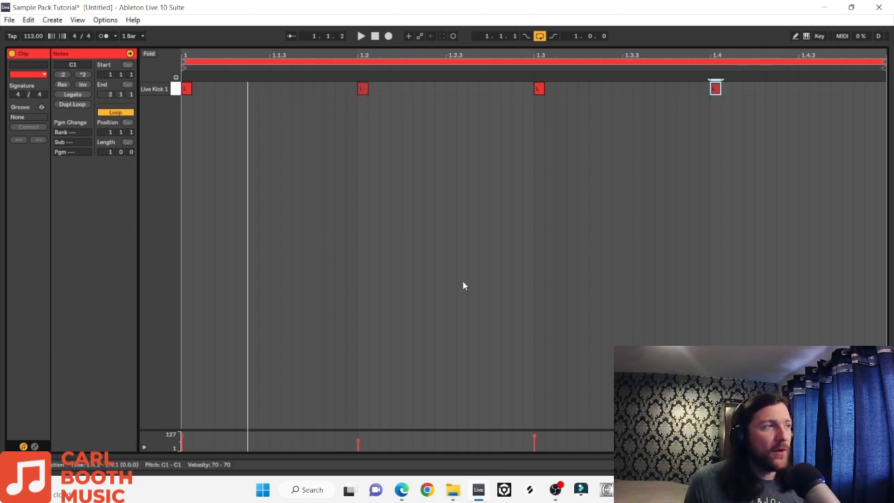
pyautogui.press('space')
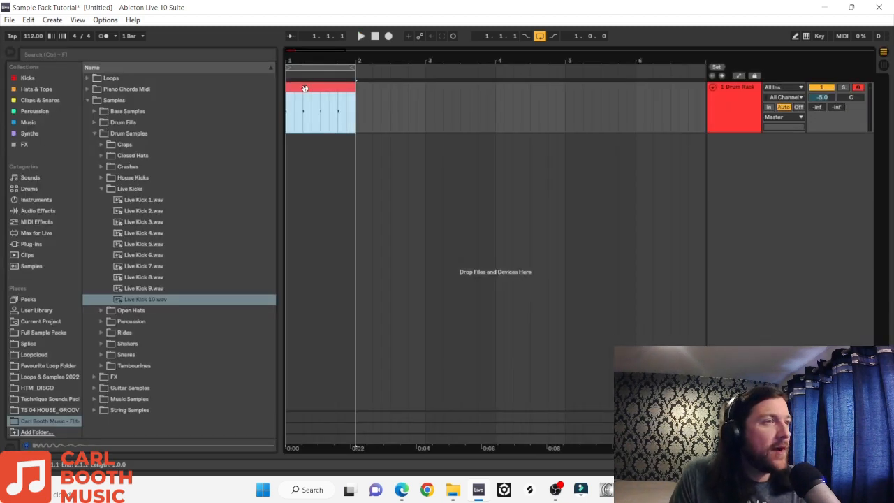
# Duplicate the one-bar kick clip three times and set the arrangement loop to span all four bars
pyautogui.hotkey('ctrl', 'd')
pyautogui.hotkey('ctrl', 'd')
pyautogui.hotkey('ctrl', 'd')
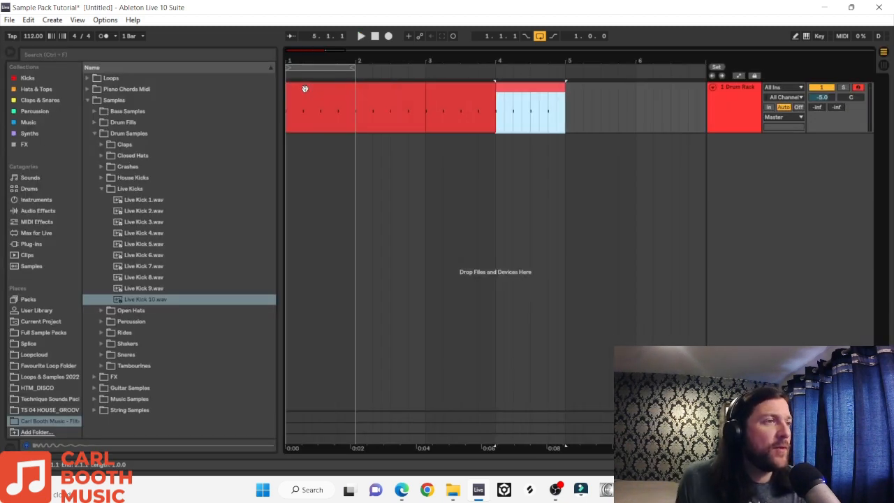
pyautogui.hotkey('ctrl', 'a')
pyautogui.hotkey('ctrl', 'l')
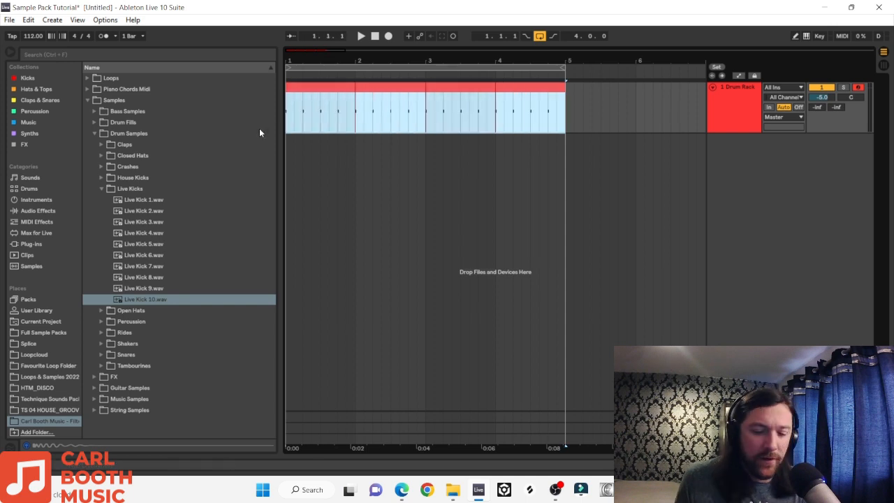
# Close the Live Kicks folder and add an empty second Drum Rack on a new track below the kick track
pyautogui.click(101, 189)
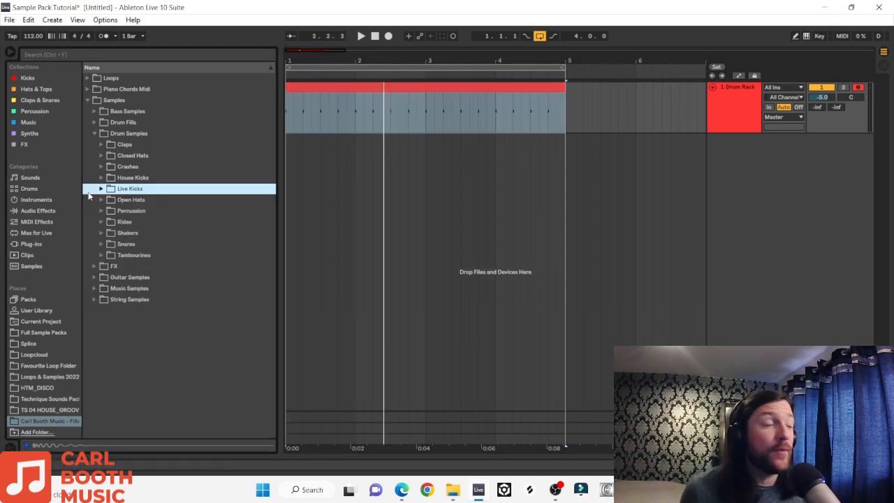
pyautogui.click(35, 200)
pyautogui.moveTo(95, 105); pyautogui.dragTo(342, 189)
pyautogui.scroll(-5, 54, 276)
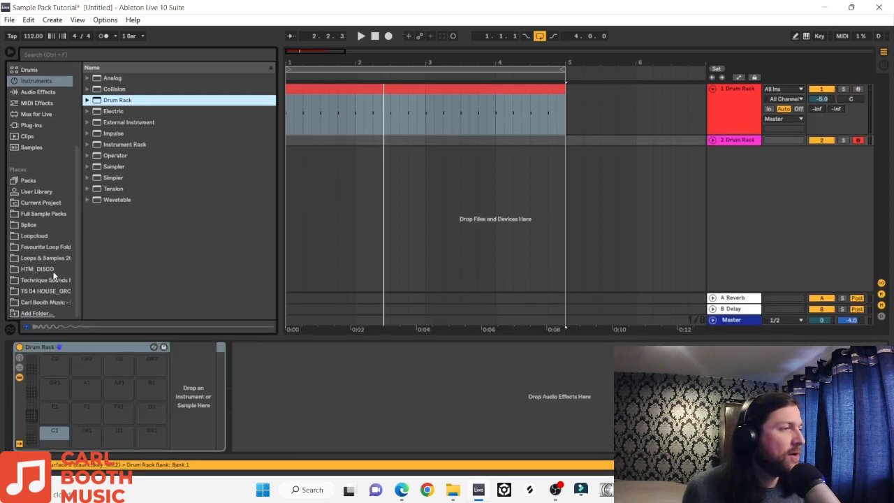
# Audition Snare 1 through Snare 4 in the sample pack's Snares folder
pyautogui.click(41, 303)
pyautogui.click(104, 244)
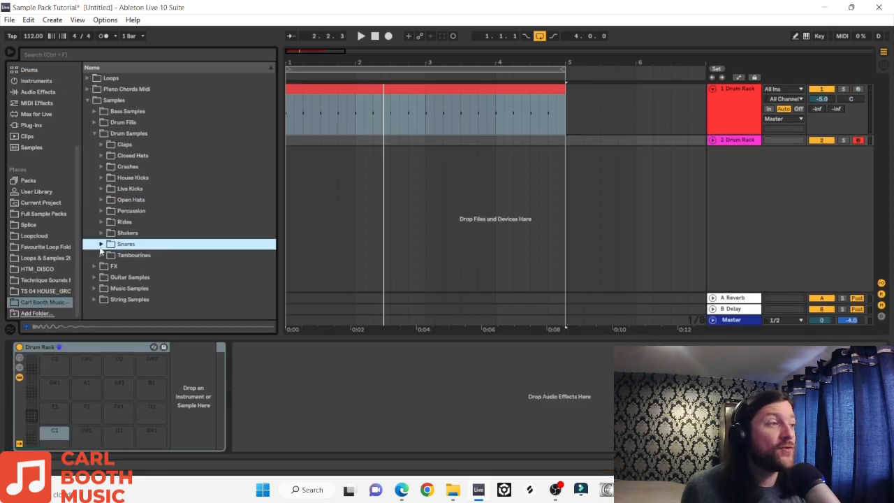
pyautogui.click(100, 245)
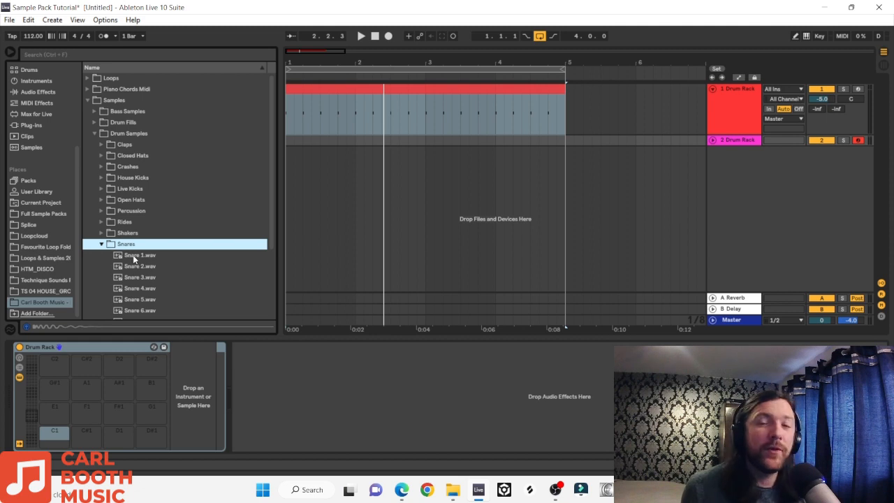
pyautogui.press('Down')
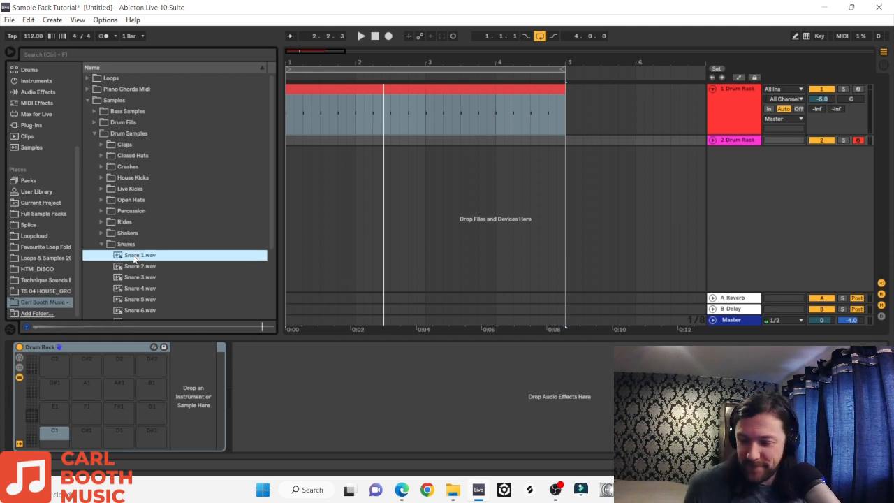
pyautogui.press('Down')
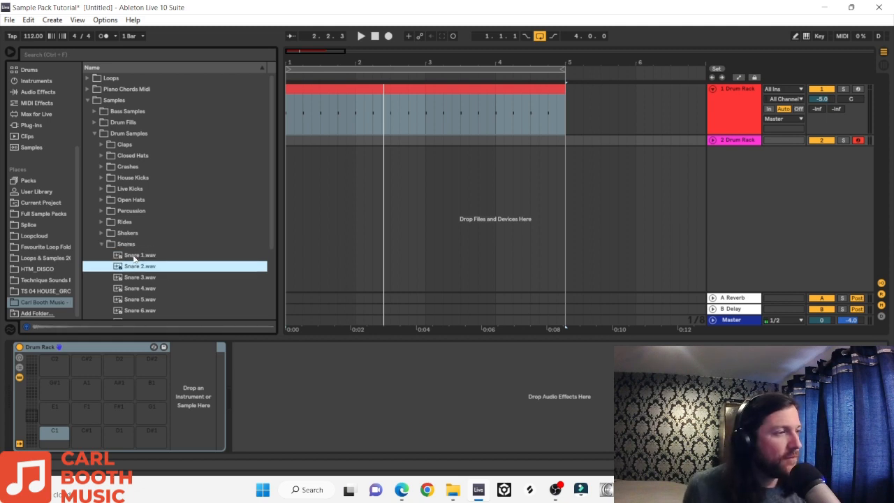
pyautogui.press('Down')
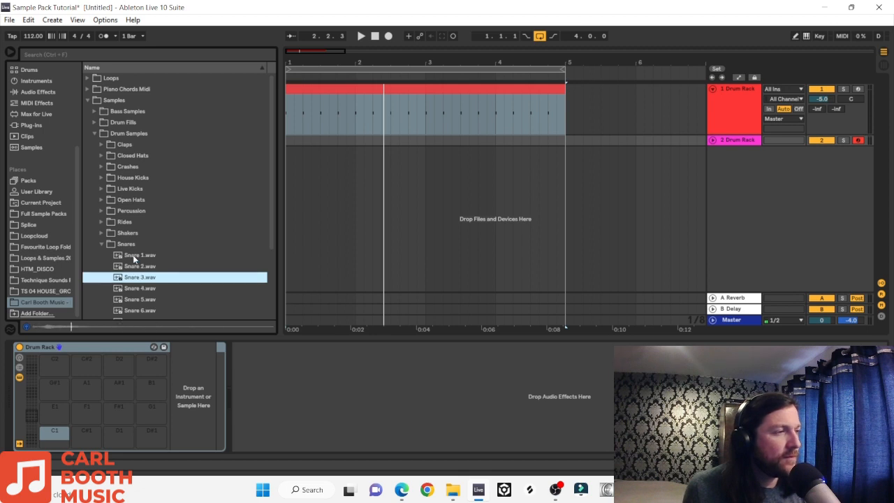
pyautogui.press('Down')
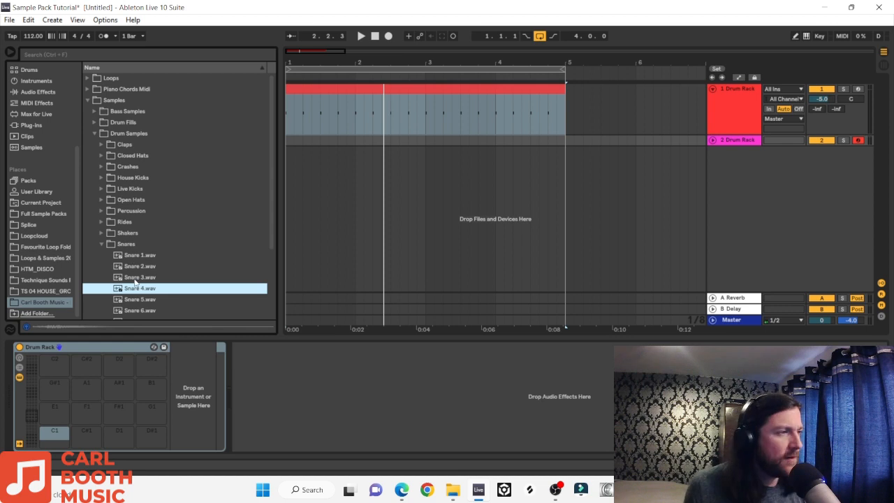
# Load Snare 4 onto pad C1 and Snare 5 onto pad C#1 of the second Drum Rack
pyautogui.moveTo(138, 293); pyautogui.dragTo(54, 433)
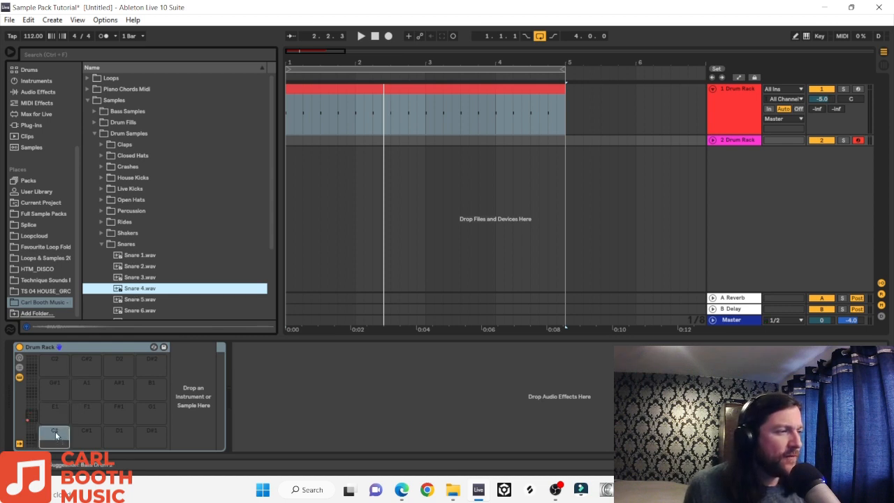
pyautogui.click(135, 299)
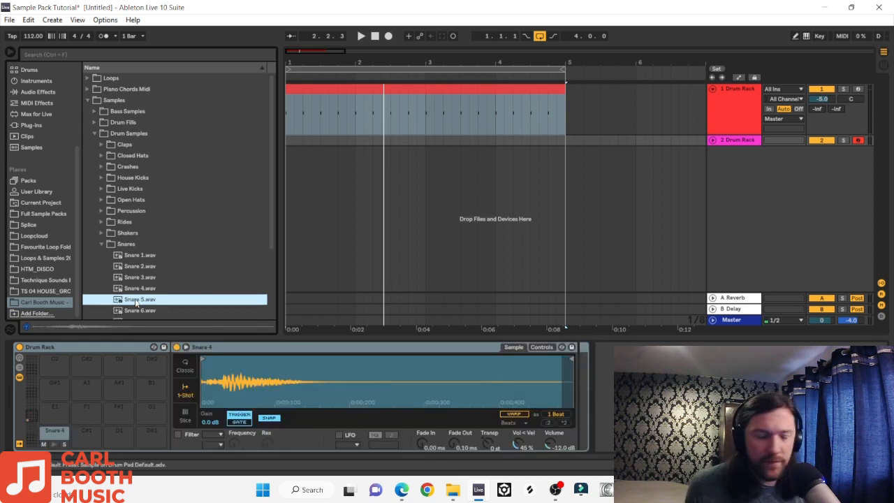
pyautogui.moveTo(136, 302); pyautogui.dragTo(86, 431)
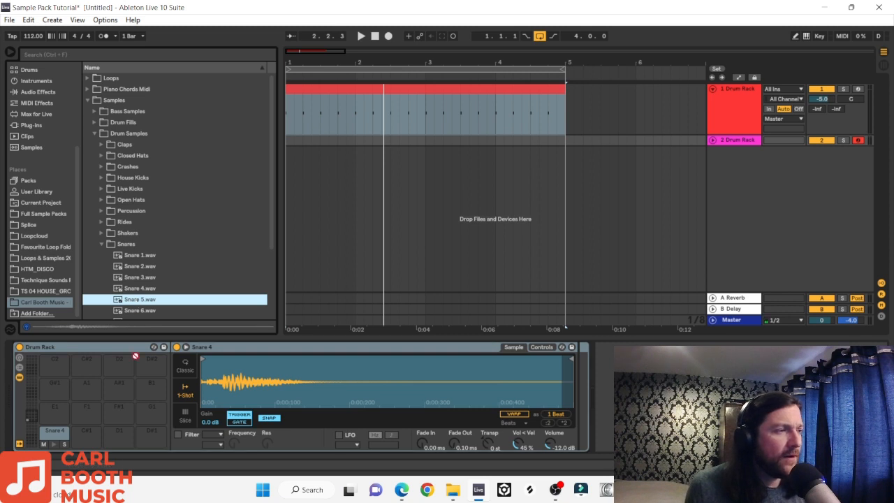
# Audition Snare 6 through Snare 10, and replay Snare 4 and Snare 5 for comparison
pyautogui.click(149, 310)
pyautogui.press('Down')
pyautogui.press('Down')
pyautogui.press('Down')
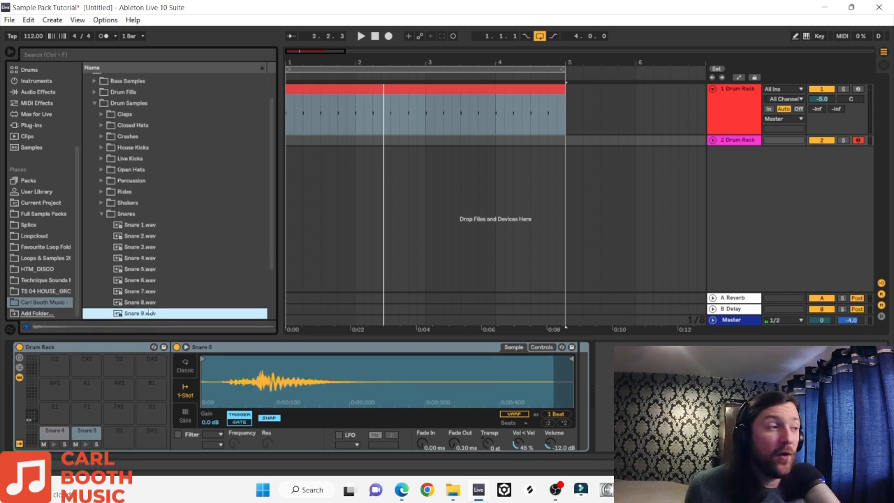
pyautogui.press('Down')
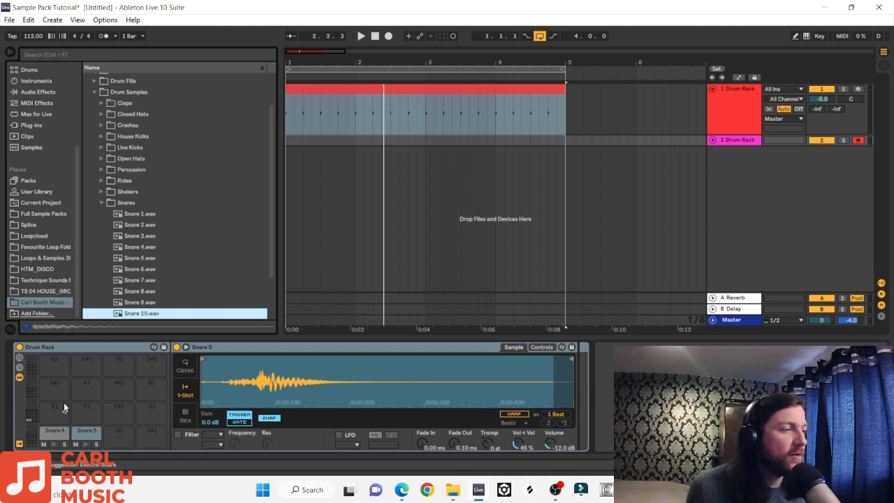
pyautogui.click(137, 246)
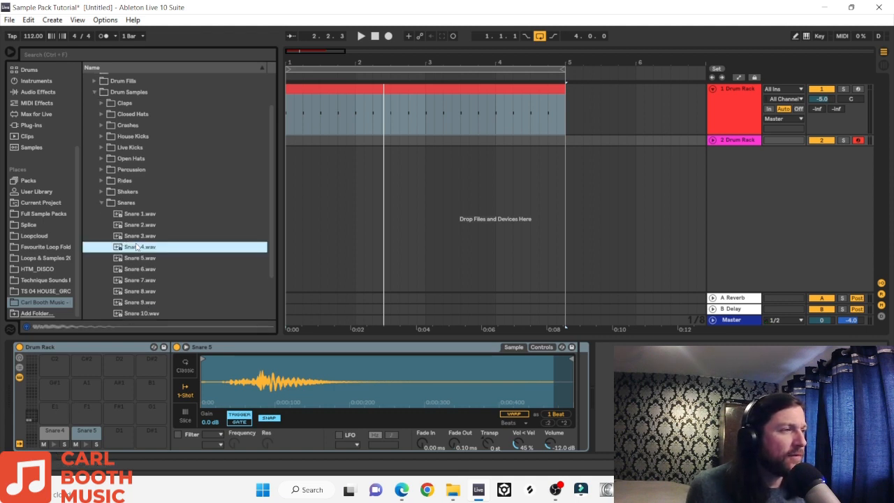
pyautogui.press('Down')
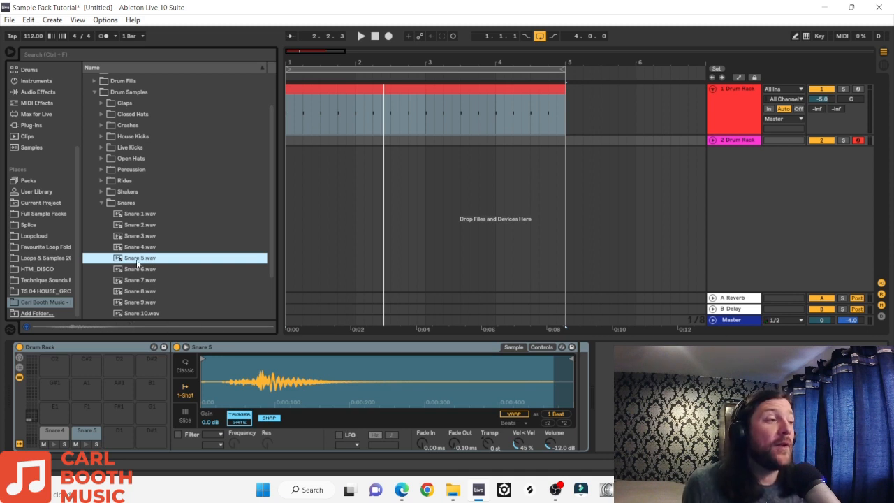
# Place Snare 5 on a new audio track at beat 2 of bar 1 and enlarge the track to show its waveform
pyautogui.moveTo(137, 263); pyautogui.dragTo(305, 166)
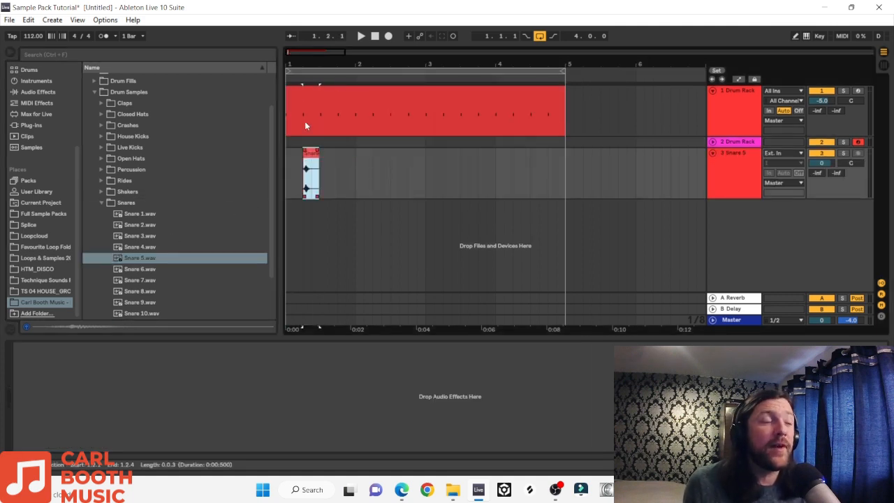
pyautogui.moveTo(295, 59); pyautogui.dragTo(471, 120)
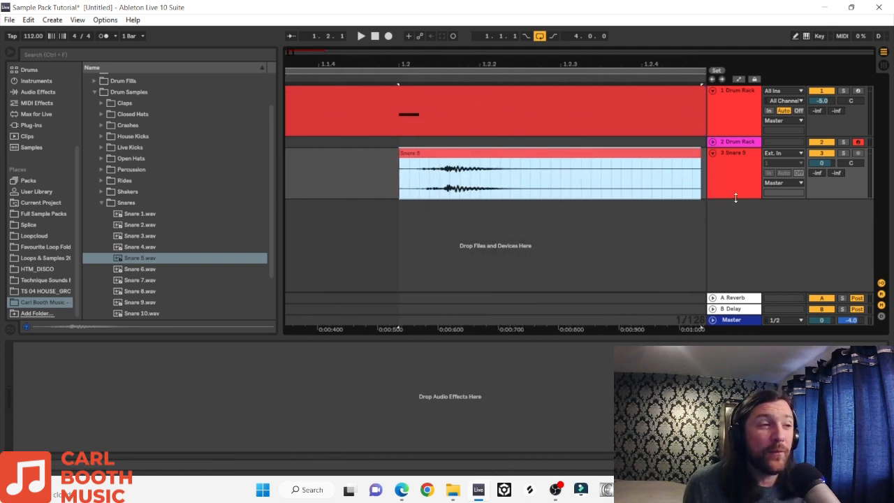
pyautogui.moveTo(735, 197); pyautogui.dragTo(735, 270)
pyautogui.scroll(-2, 579, 230)
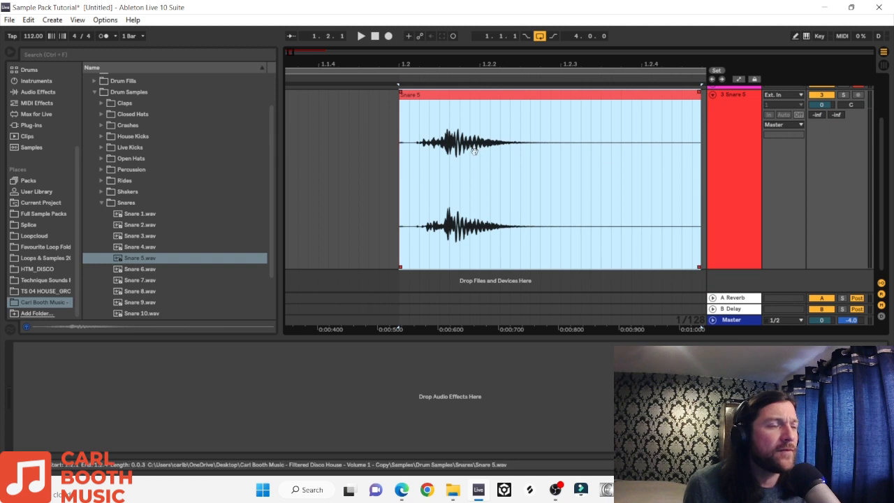
pyautogui.scroll(1, 473, 150)
# Shift the Snare 5 clip earlier so its main hit lines up with beat 2, and delete the second Drum Rack track
pyautogui.moveTo(422, 135); pyautogui.dragTo(385, 141)
pyautogui.click(727, 118)
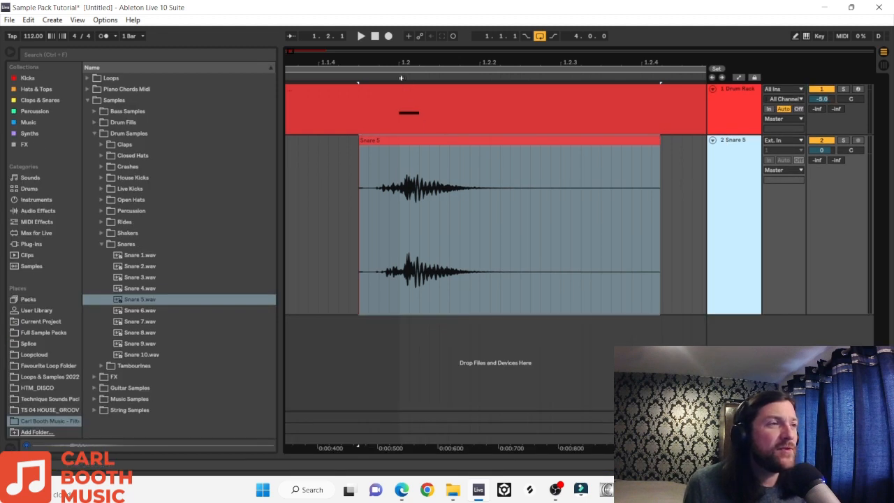
pyautogui.moveTo(401, 78); pyautogui.dragTo(403, 126)
pyautogui.click(417, 244)
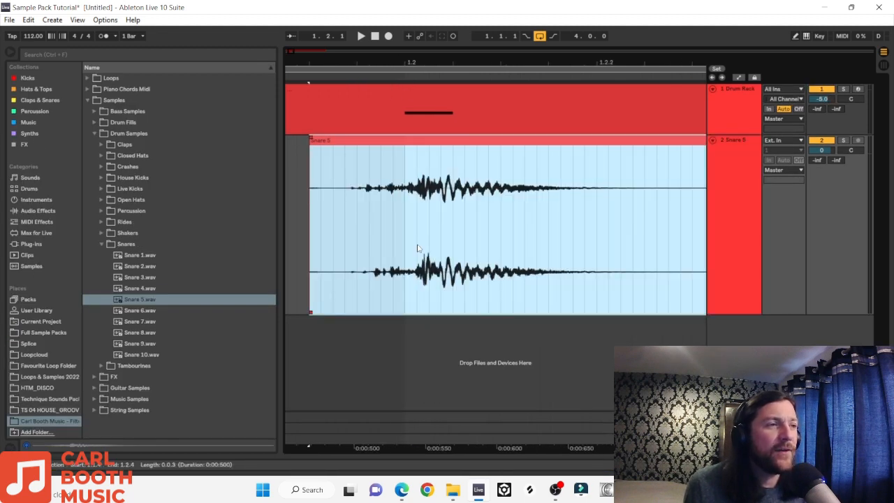
pyautogui.moveTo(417, 246)
pyautogui.mouseDown()
pyautogui.moveTo(348, 240)
pyautogui.moveTo(397, 233)
pyautogui.moveTo(325, 234)
pyautogui.mouseUp()
pyautogui.click(458, 154)
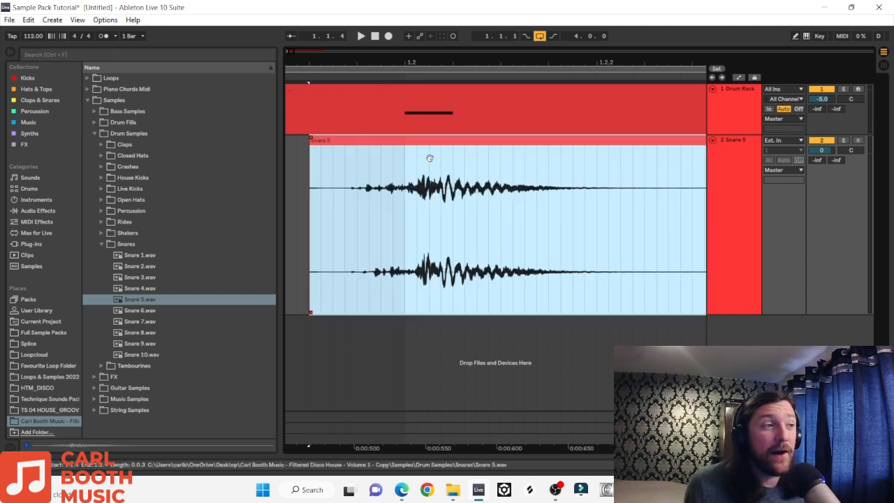
# Trim the silent end of the Snare 5 clip and duplicate its two-beat region seven times to fill four bars
pyautogui.moveTo(403, 61)
pyautogui.mouseDown()
pyautogui.moveTo(405, 149)
pyautogui.moveTo(405, 67)
pyautogui.mouseUp()
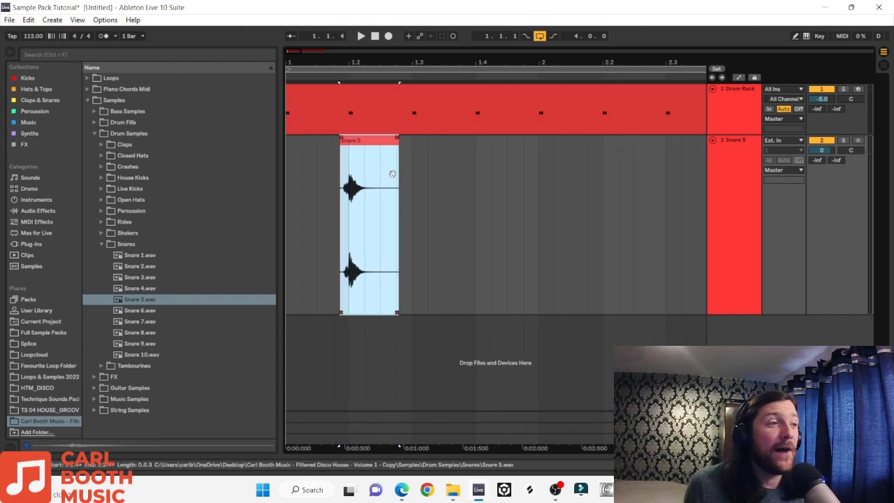
pyautogui.moveTo(395, 172); pyautogui.dragTo(382, 173)
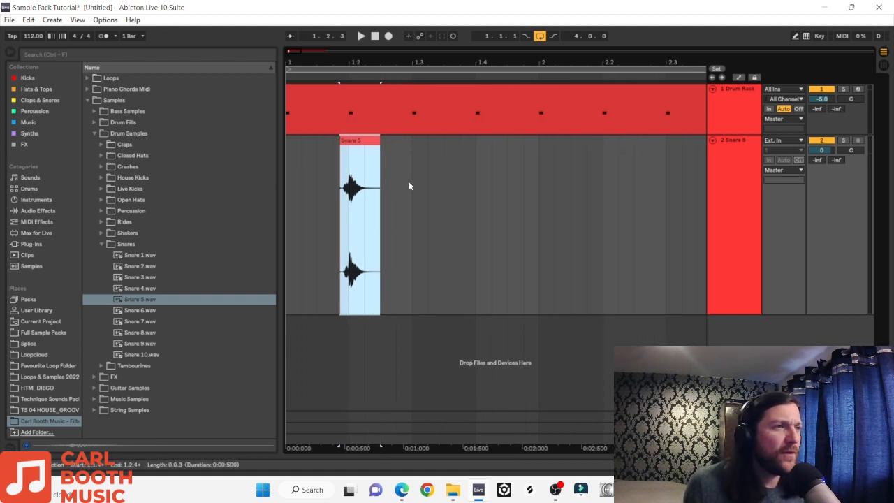
pyautogui.click(412, 186)
pyautogui.moveTo(410, 185); pyautogui.dragTo(280, 175)
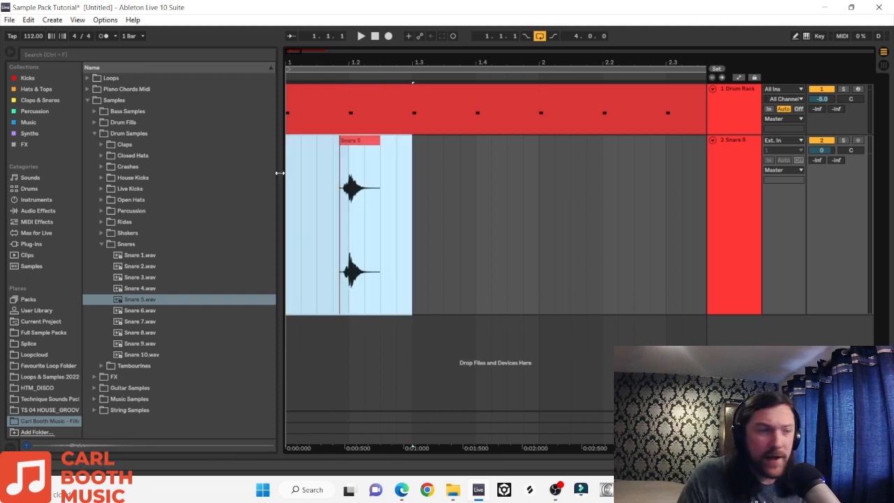
pyautogui.hotkey('ctrl', 'd')
pyautogui.hotkey('ctrl', 'd')
pyautogui.hotkey('ctrl', 'd')
pyautogui.hotkey('ctrl', 'd')
pyautogui.hotkey('ctrl', 'd')
pyautogui.hotkey('ctrl', 'd')
pyautogui.hotkey('ctrl', 'd')
pyautogui.moveTo(491, 207); pyautogui.dragTo(272, 201)
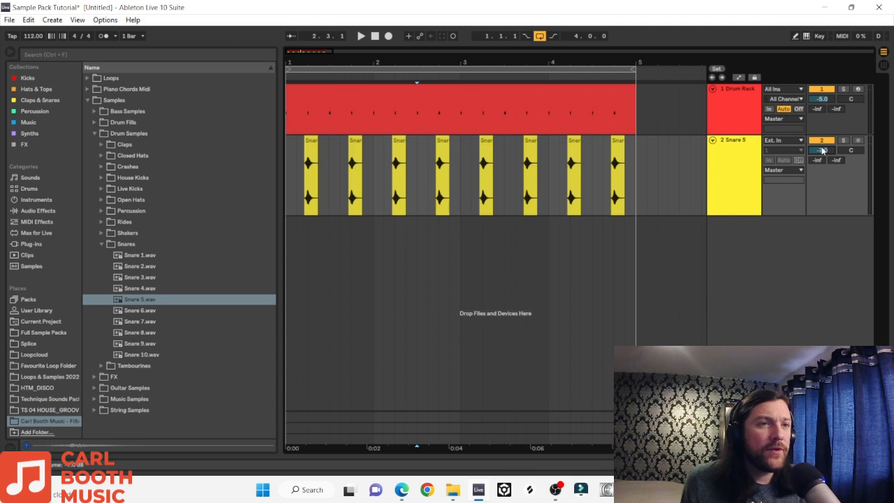
# Play the kick and snare loop and lower the Snare 5 track's volume to -8 dB
pyautogui.press('space')
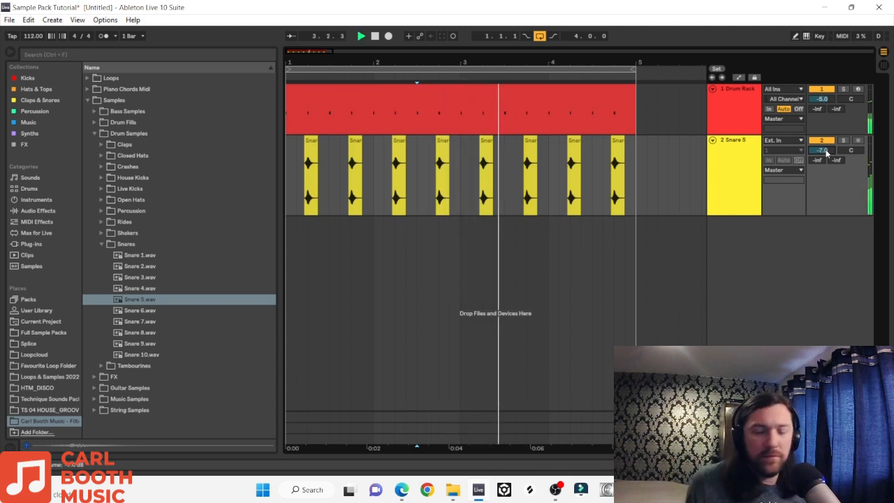
pyautogui.scroll(-2, 826, 153)
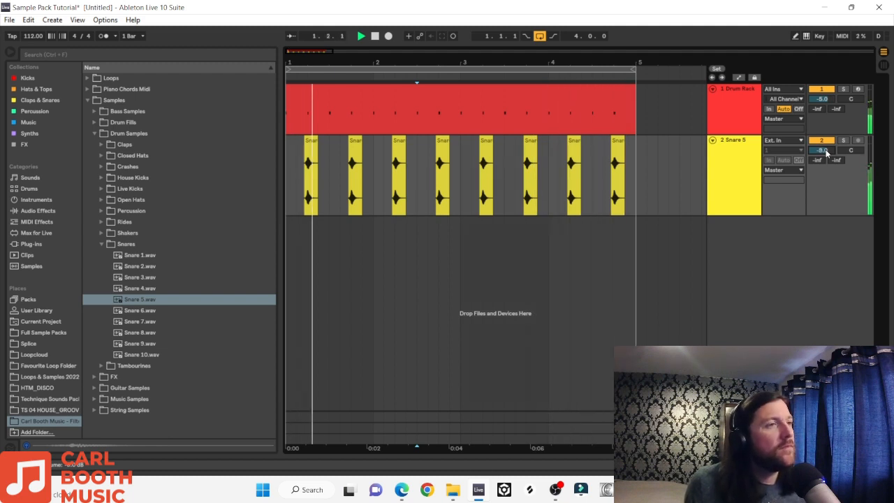
pyautogui.press('space')
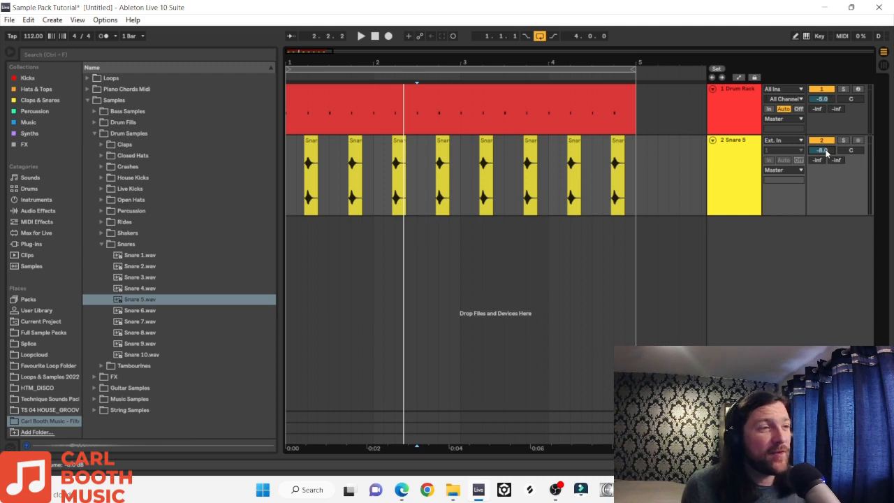
# Close the Snares folder and add an empty Drum Rack on a new track below the snare track
pyautogui.click(103, 244)
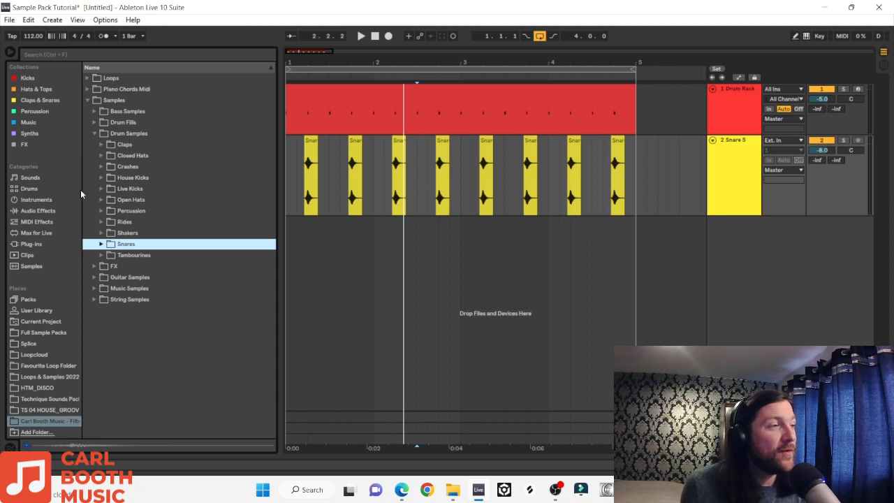
pyautogui.click(30, 90)
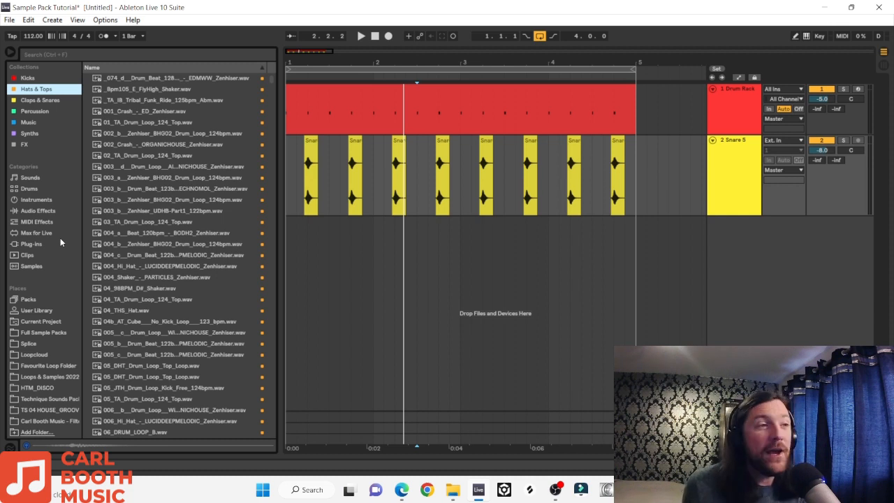
pyautogui.click(35, 211)
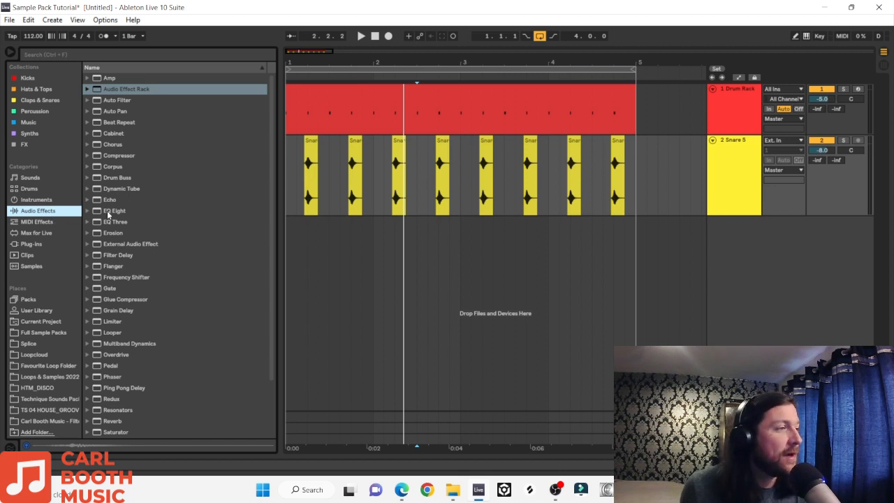
pyautogui.click(36, 201)
pyautogui.moveTo(118, 100); pyautogui.dragTo(338, 261)
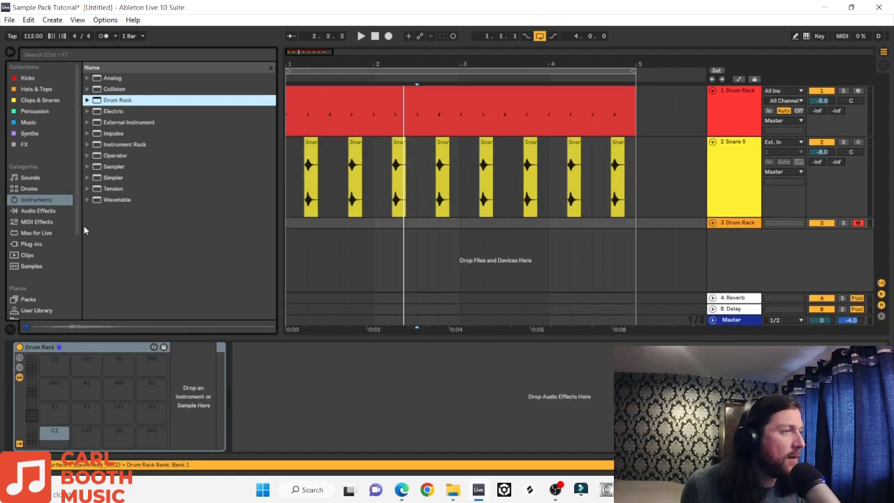
# Audition Closed Hat 1 through Closed Hat 10 in the sample pack's Closed Hats folder
pyautogui.scroll(-3, 62, 269)
pyautogui.click(50, 302)
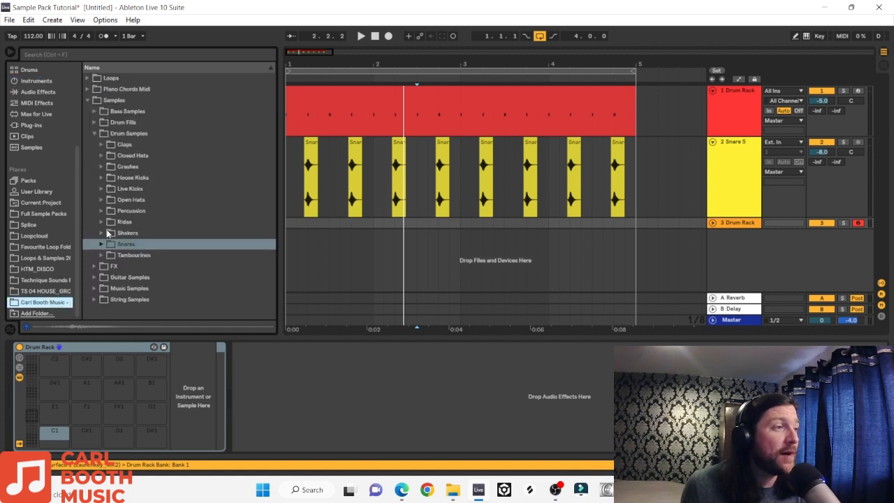
pyautogui.click(126, 156)
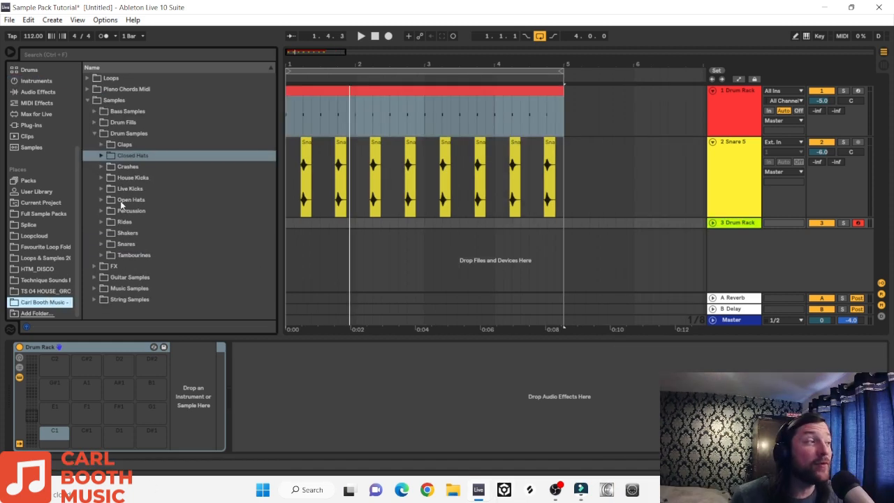
pyautogui.click(101, 155)
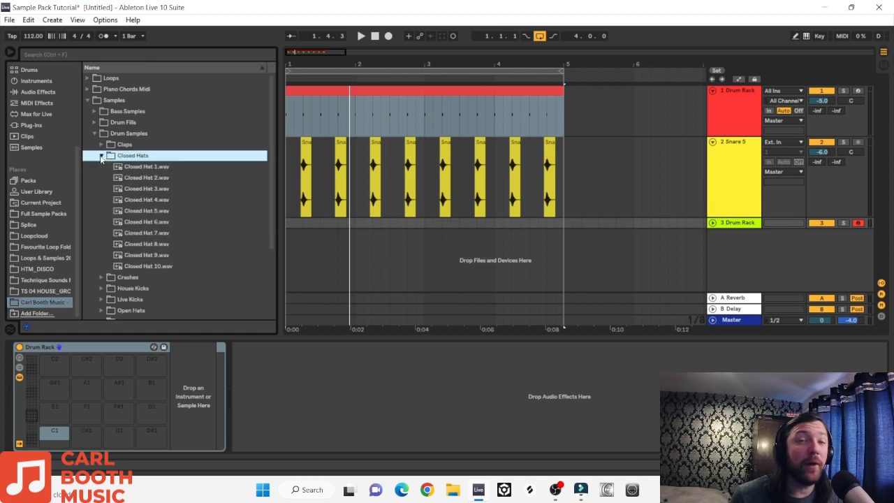
pyautogui.click(150, 168)
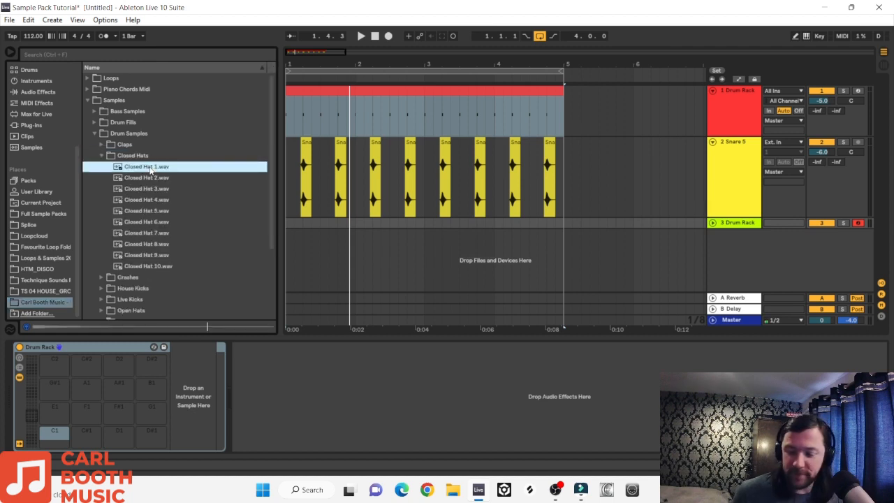
pyautogui.press('Down')
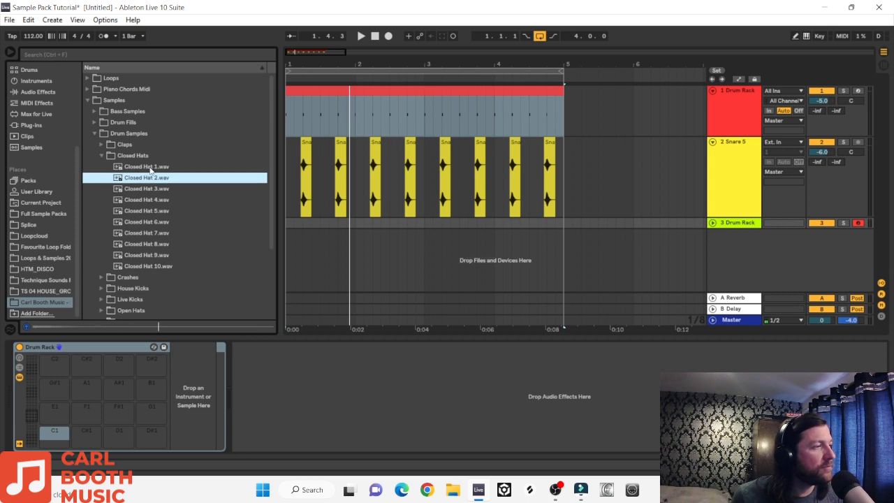
pyautogui.press('Down')
pyautogui.press('Down')
pyautogui.press('Down')
pyautogui.press('Down')
pyautogui.press('Down')
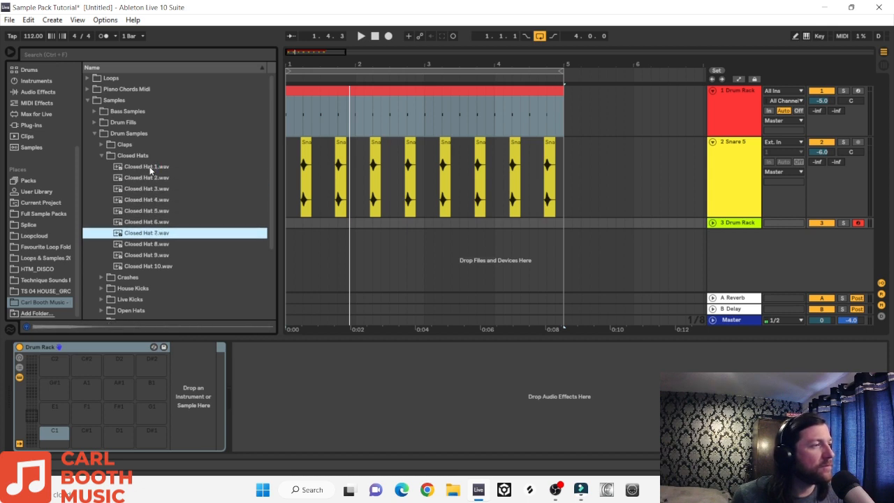
pyautogui.press('Down')
pyautogui.press('Down')
pyautogui.press('Down')
# Load Closed Hat 2 onto pad C1 of the new Drum Rack and audition Closed Hat 3
pyautogui.click(134, 176)
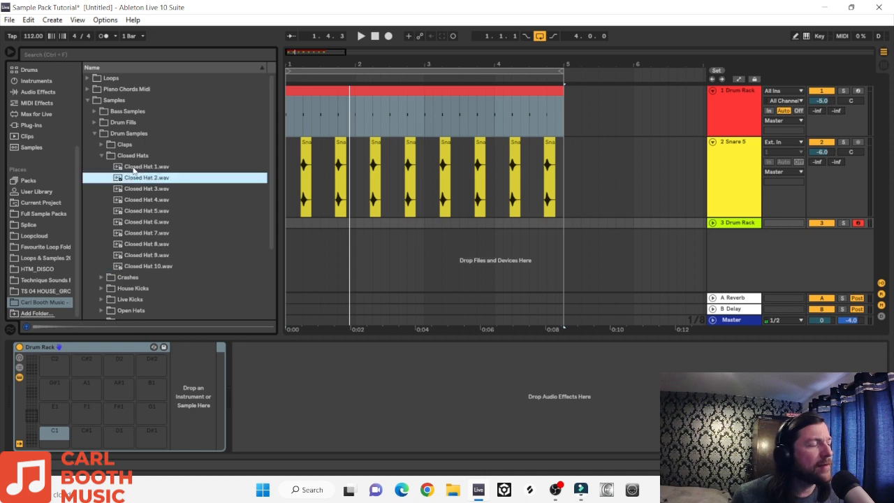
pyautogui.click(134, 169)
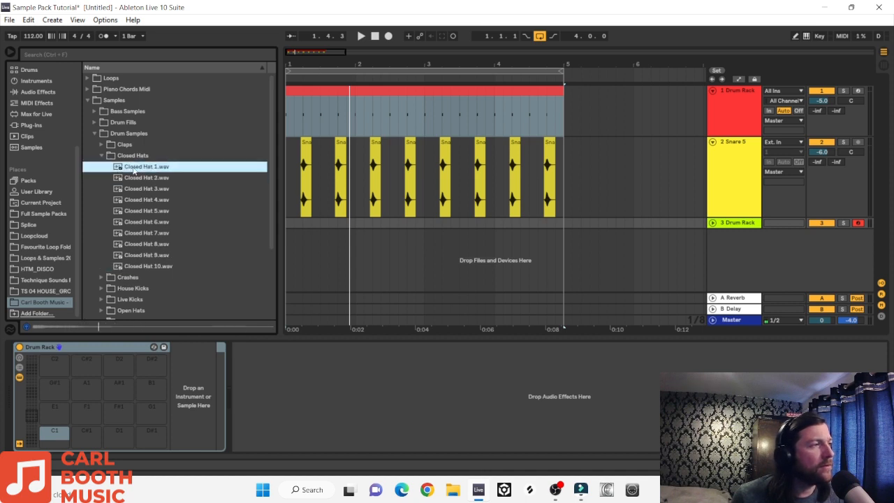
pyautogui.press('Down')
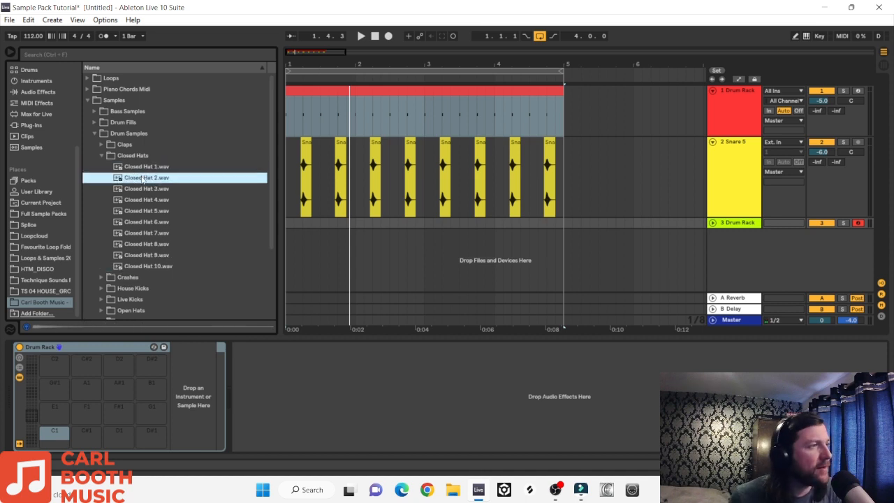
pyautogui.moveTo(144, 179); pyautogui.dragTo(56, 433)
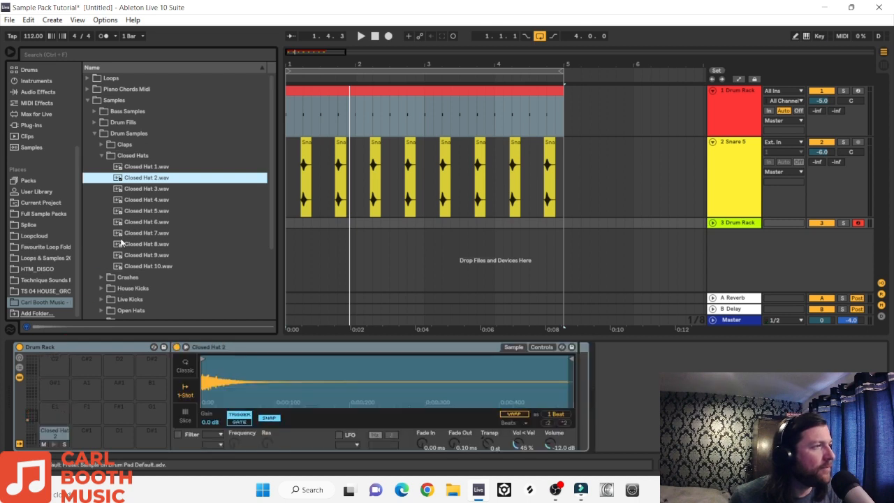
pyautogui.click(151, 190)
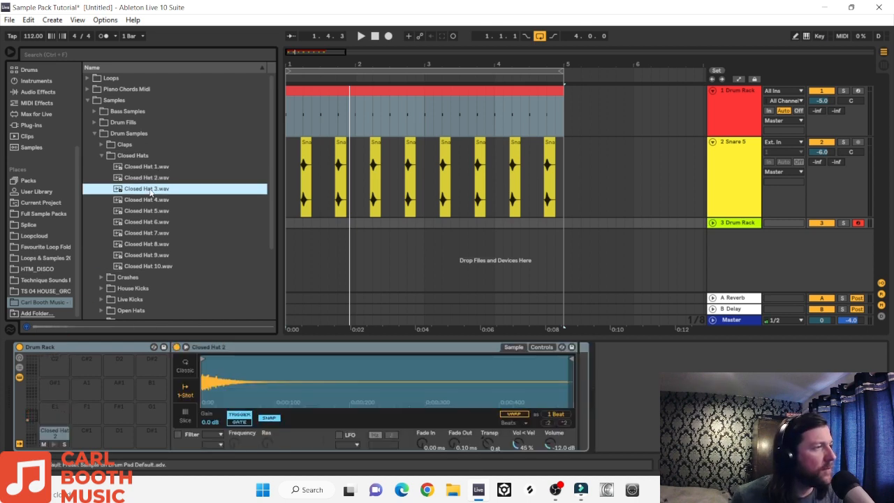
# Load Closed Hat 3 onto pad C#1 of the Drum Rack and audition Closed Hat 4 through Closed Hat 10
pyautogui.moveTo(150, 193); pyautogui.dragTo(97, 434)
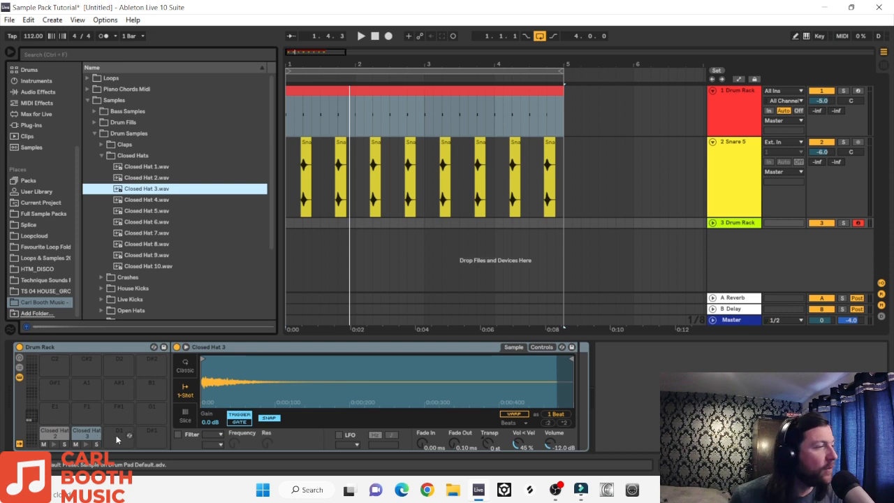
pyautogui.press('Down')
pyautogui.press('Down')
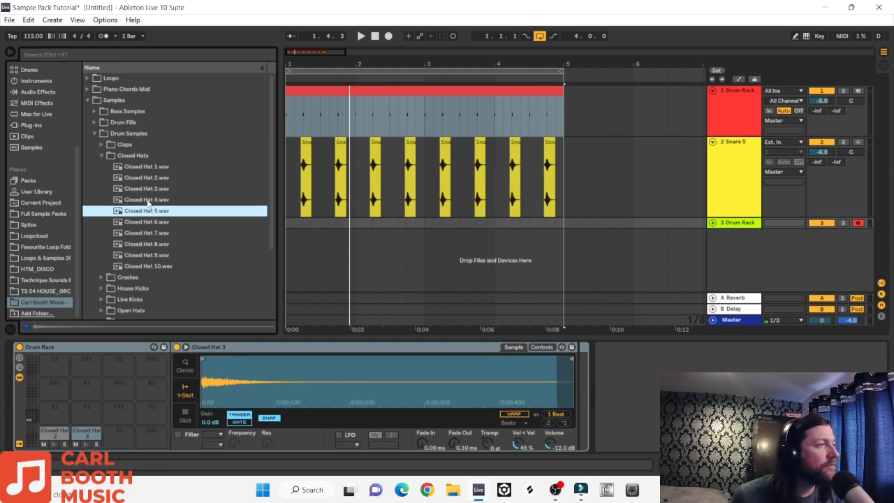
pyautogui.press('Down')
pyautogui.press('Down')
pyautogui.press('Down')
pyautogui.press('Down')
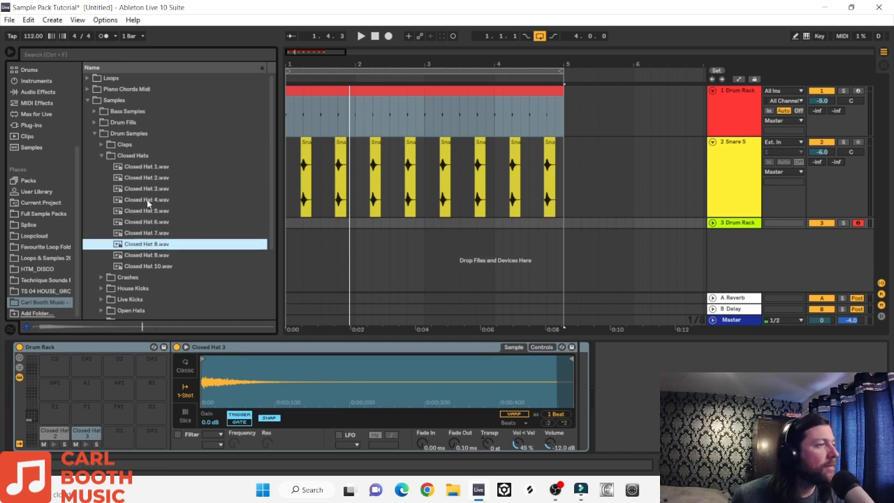
pyautogui.press('Down')
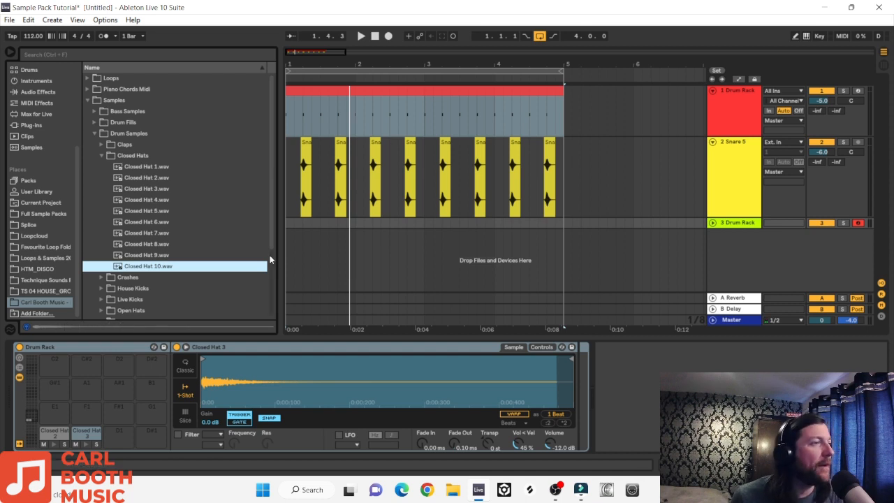
# Loop the first bar of the closed hat Drum Rack track and insert an empty one-bar MIDI clip there
pyautogui.moveTo(353, 64); pyautogui.dragTo(354, 95)
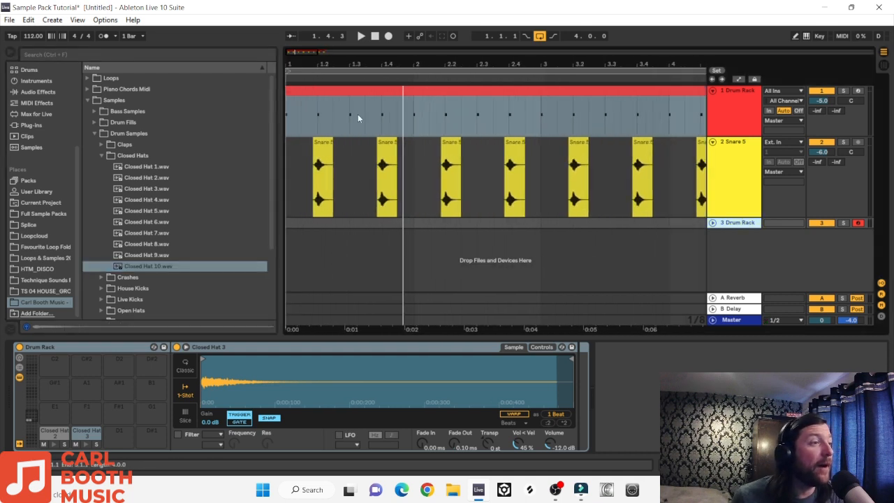
pyautogui.moveTo(414, 223); pyautogui.dragTo(250, 230)
pyautogui.hotkey('ctrl', 'l')
pyautogui.hotkey('ctrl', 'shift', 'm')
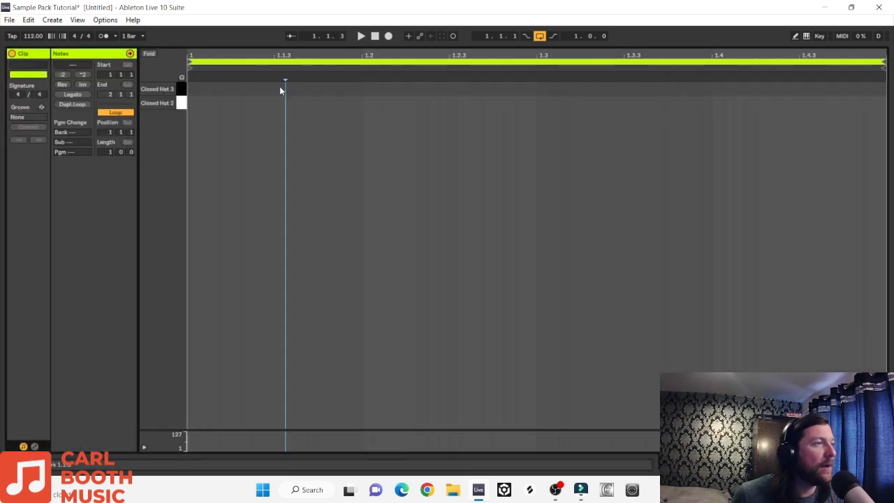
# Add a Closed Hat 3 note at 1.1.3 and duplicate that beat across the bar to fill every offbeat
pyautogui.doubleClick(280, 87)
pyautogui.moveTo(359, 93); pyautogui.dragTo(186, 89)
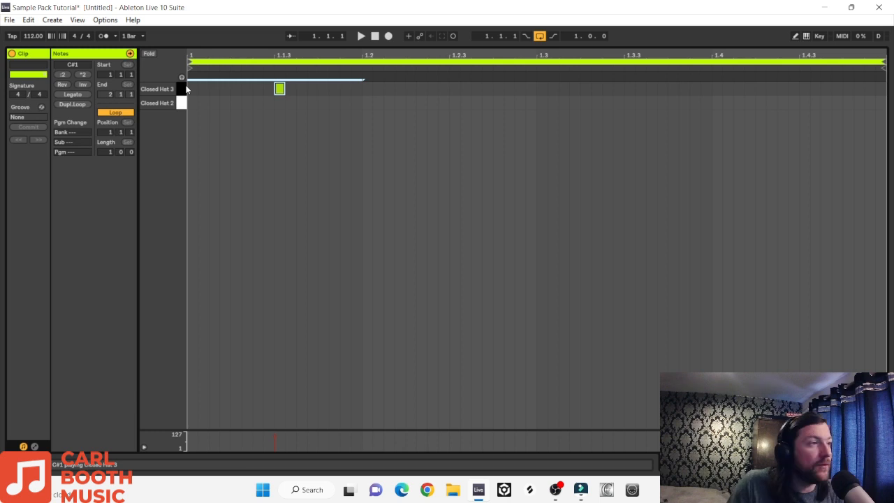
pyautogui.hotkey('ctrl', 'd')
pyautogui.hotkey('ctrl', 'd')
pyautogui.hotkey('ctrl', 'd')
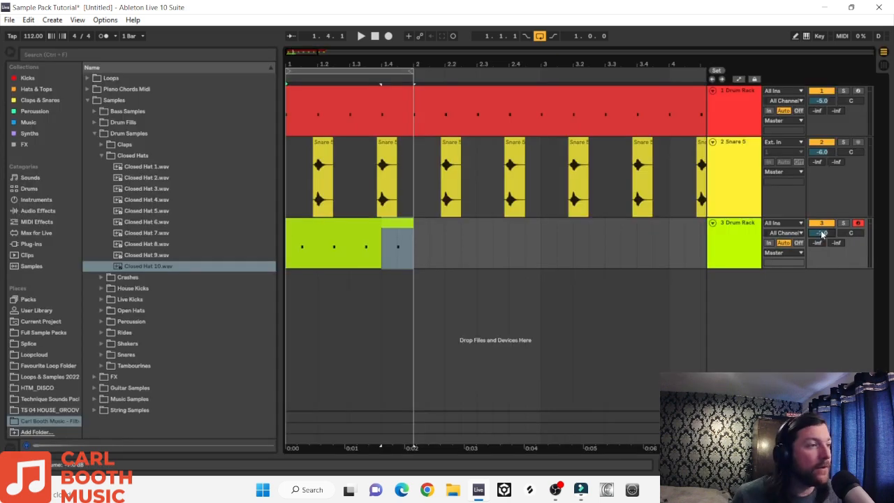
# Play the one-bar loop, set the closed hat track's volume to -4 dB and Closed Hat 3's sample gain to 8.7 dB
pyautogui.click(336, 239)
pyautogui.press('space')
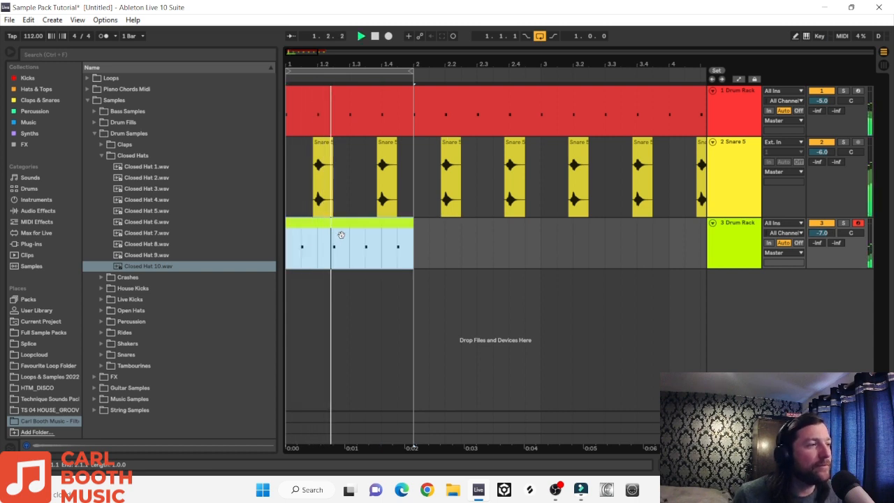
pyautogui.moveTo(821, 233); pyautogui.dragTo(829, 221)
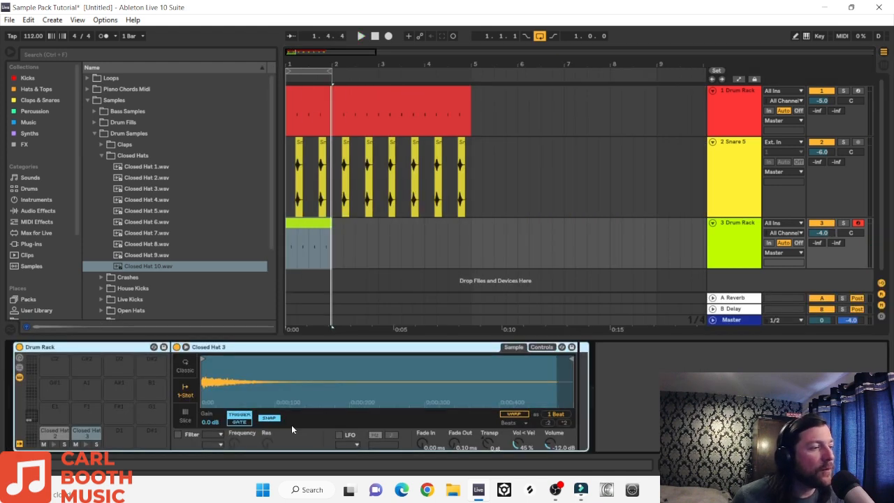
pyautogui.moveTo(209, 422); pyautogui.dragTo(210, 399)
# Play the loop with the kick track muted and set the closed hat track's volume to -10 dB
pyautogui.press('space')
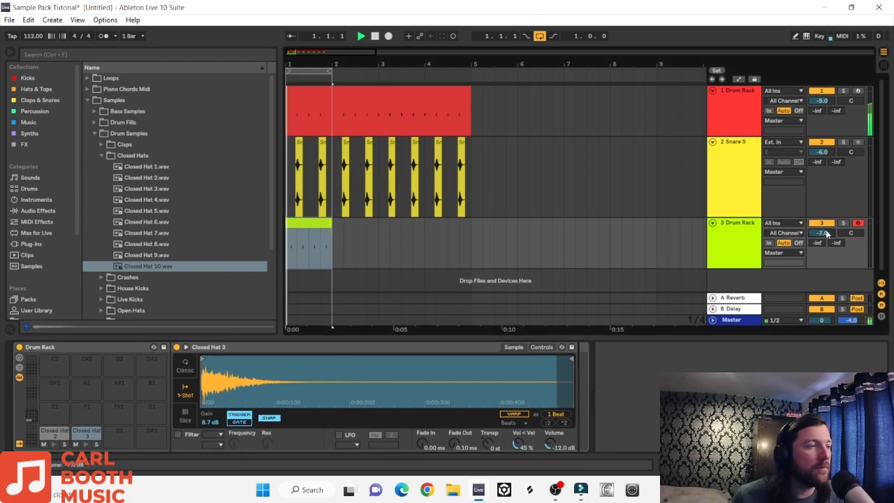
pyautogui.moveTo(822, 234); pyautogui.dragTo(826, 235)
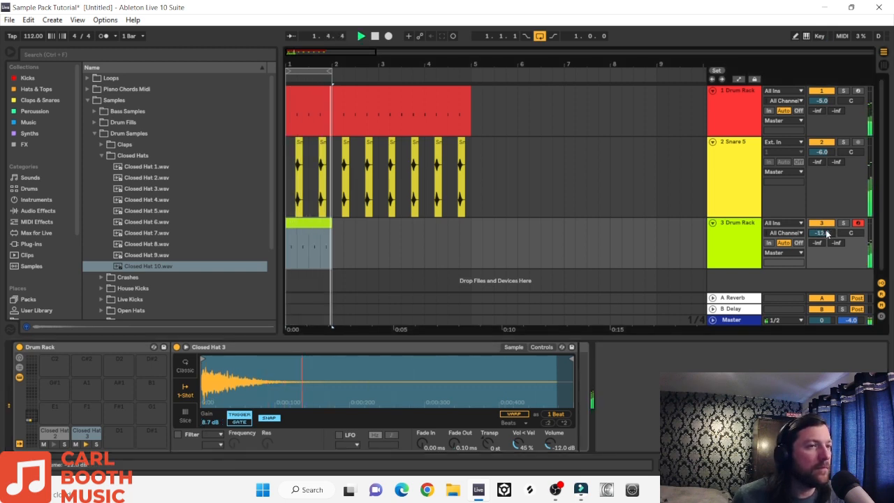
pyautogui.click(822, 91)
pyautogui.moveTo(829, 228); pyautogui.dragTo(826, 232)
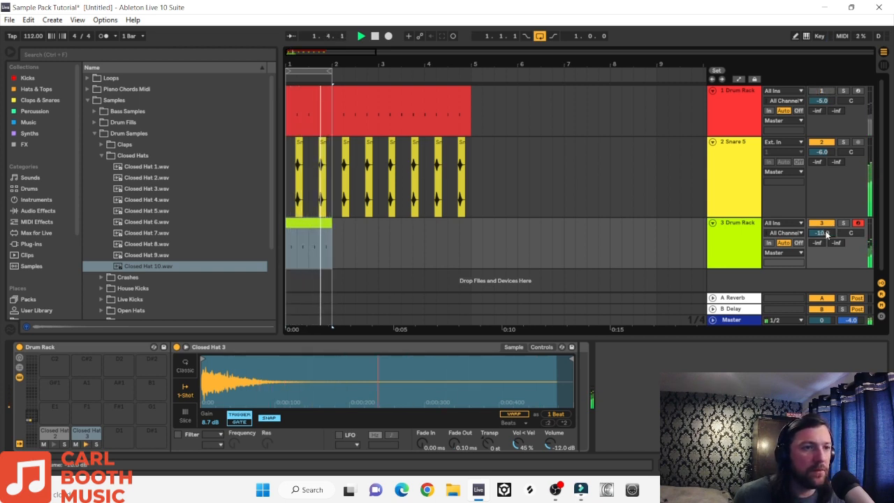
pyautogui.press('space')
# Compare both closed hats during playback by switching the clip's four notes between rows, leaving them on Closed Hat 2
pyautogui.doubleClick(306, 235)
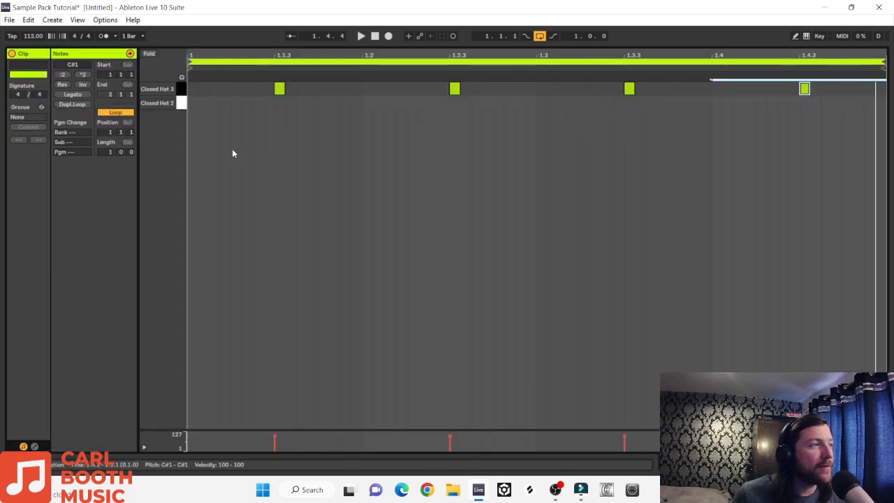
pyautogui.press('space')
pyautogui.press('Down')
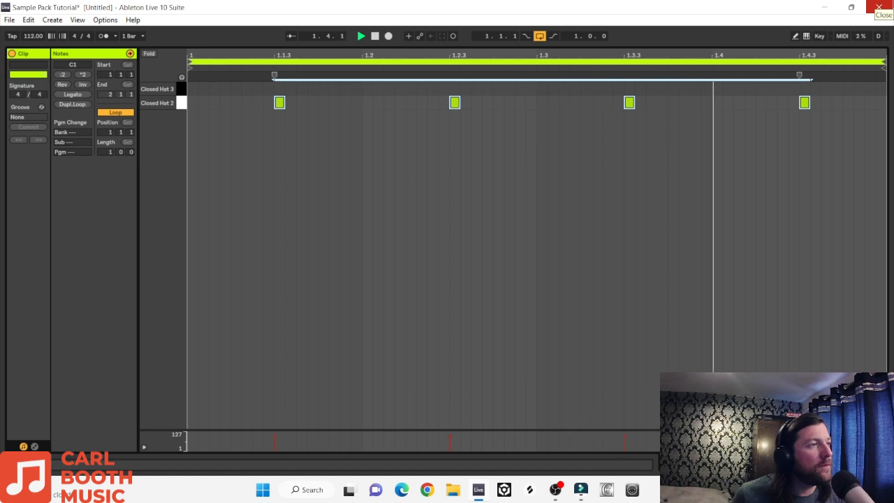
pyautogui.press('Up')
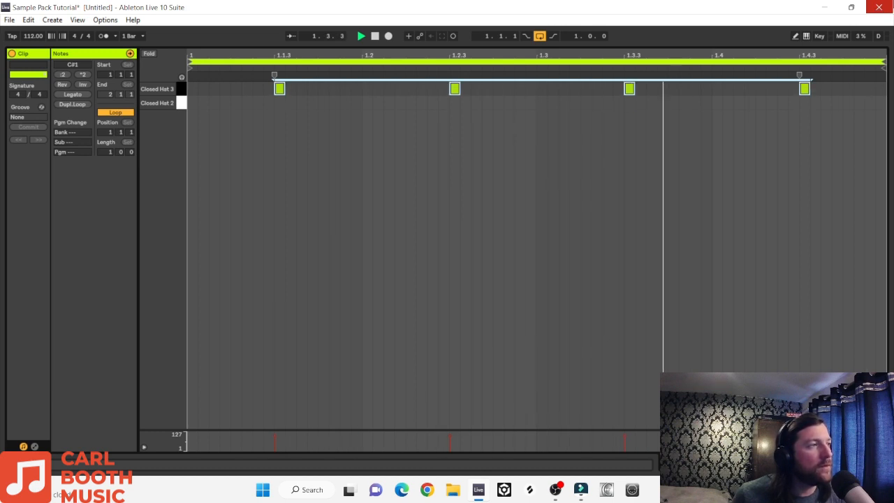
pyautogui.press('Down')
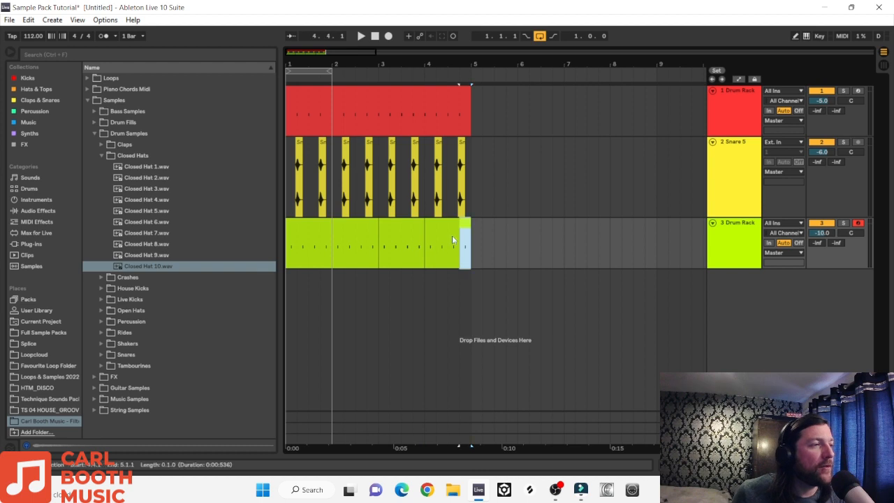
# Loop all four bars of closed hat clips, play them and set the closed hat track's volume to -11 dB
pyautogui.moveTo(452, 240); pyautogui.dragTo(264, 255)
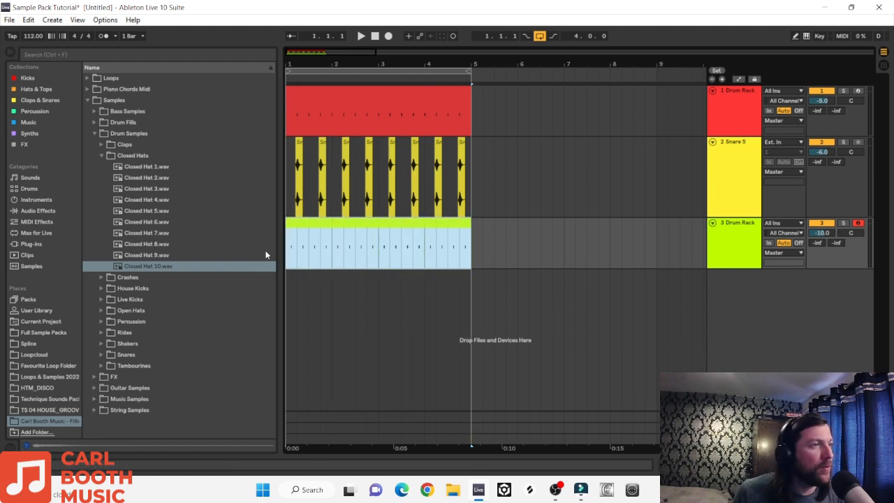
pyautogui.press('space')
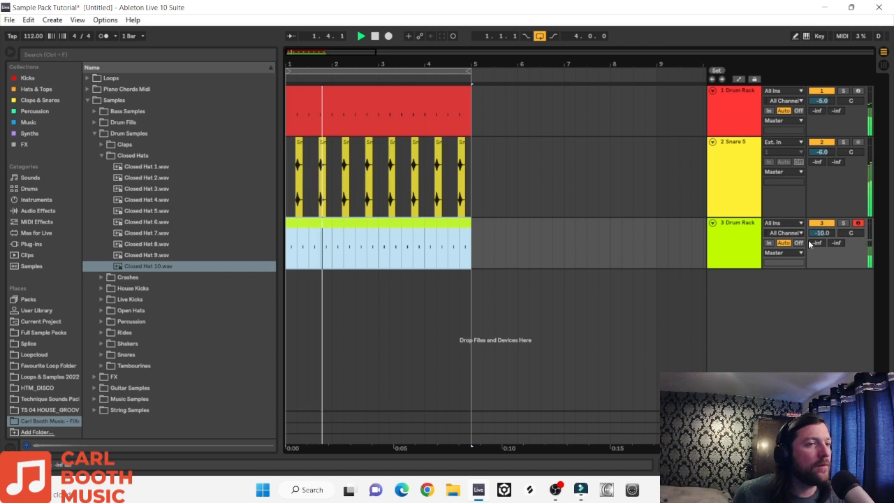
pyautogui.click(823, 234)
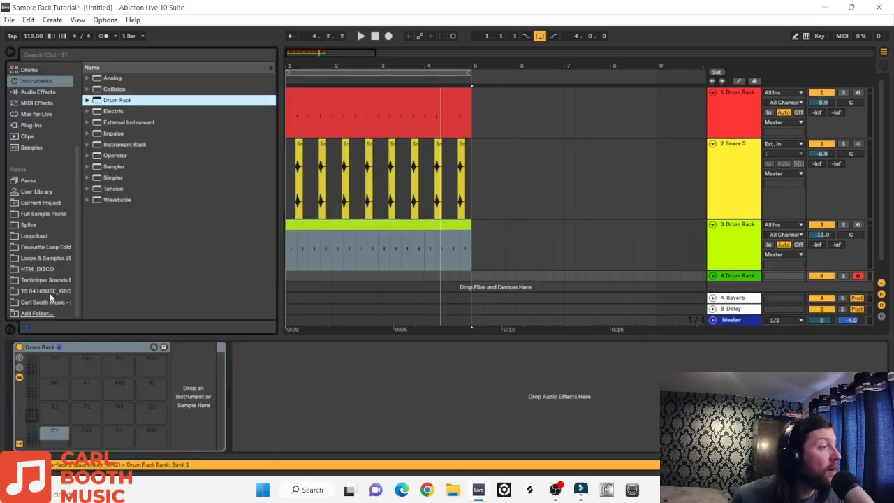
# Return to the sample pack, close its Closed Hats folder and open the Open Hats folder
pyautogui.click(50, 302)
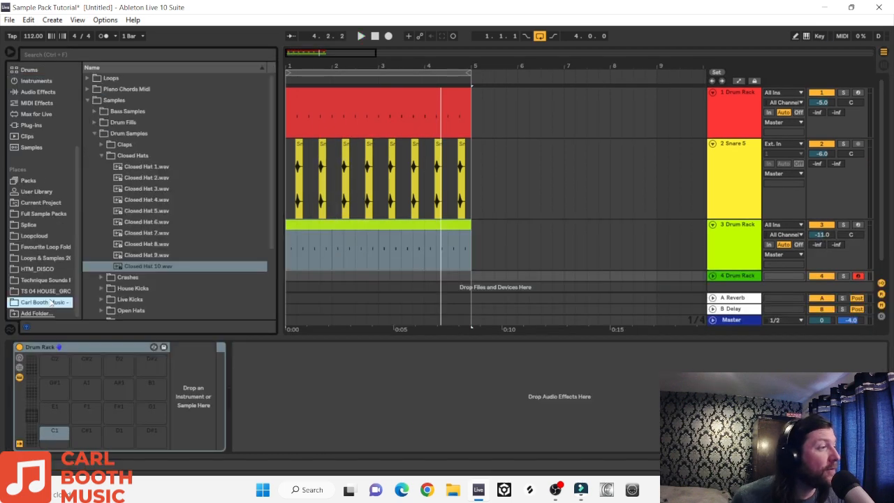
pyautogui.click(102, 156)
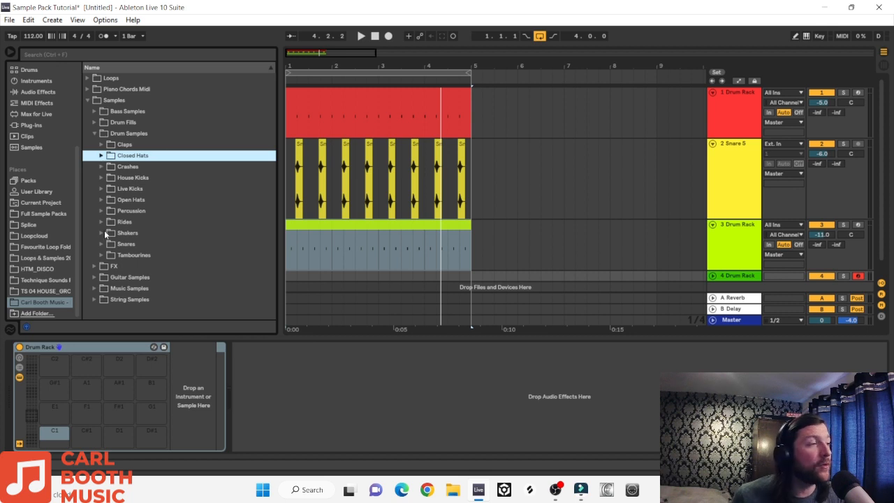
pyautogui.click(101, 200)
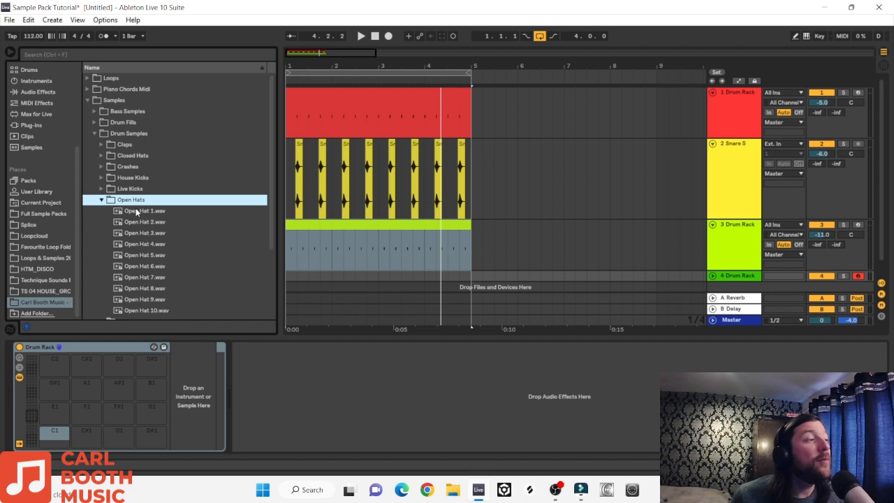
# Audition Open Hat 1 through Open Hat 10 in the sample pack's Open Hats folder
pyautogui.click(136, 210)
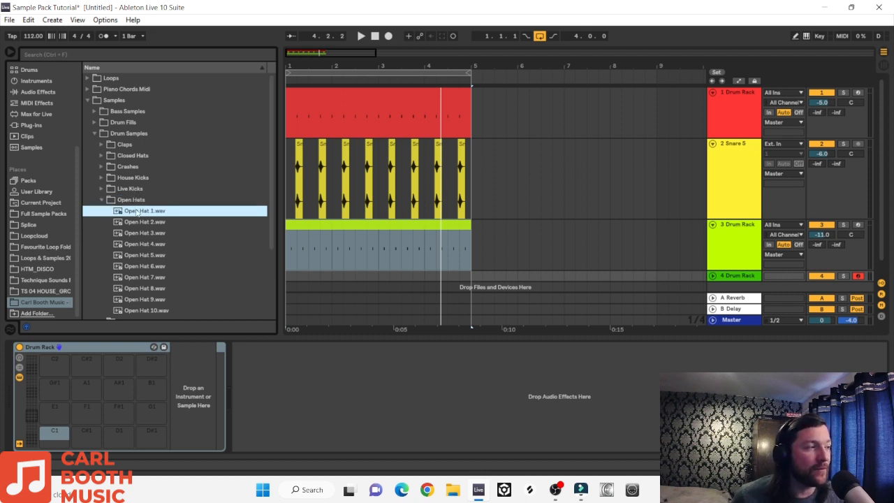
pyautogui.press('Down')
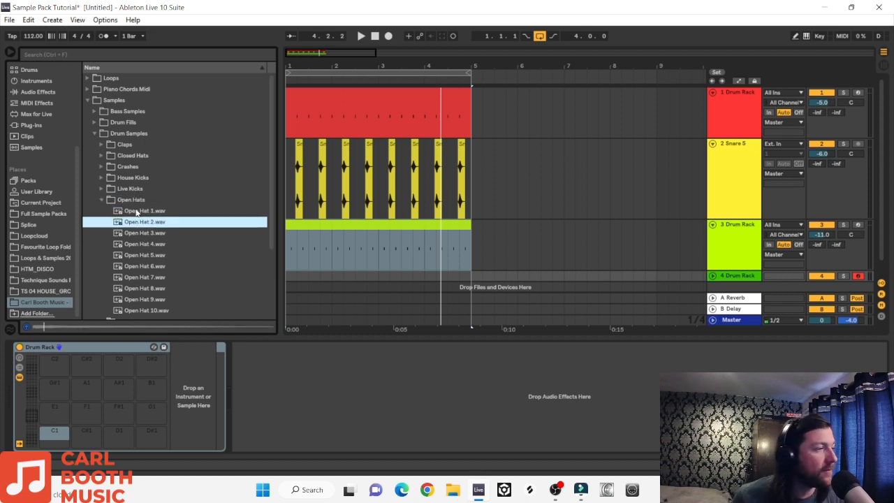
pyautogui.press('Down')
pyautogui.press('Down')
pyautogui.press('Down')
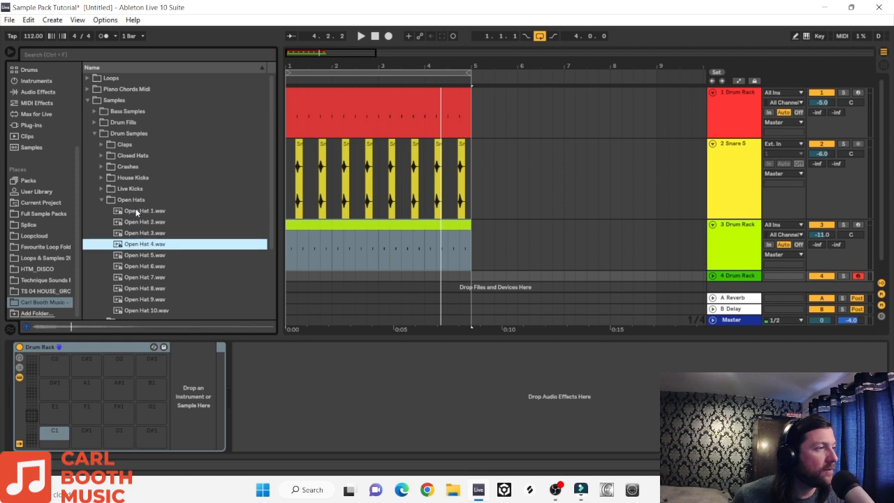
pyautogui.press('Down')
pyautogui.press('Down')
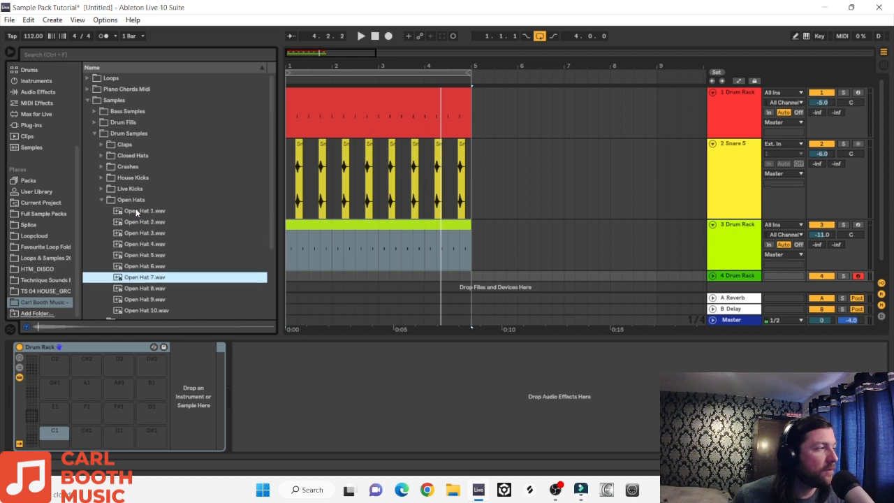
pyautogui.press('Down')
pyautogui.press('Down')
pyautogui.press('Down')
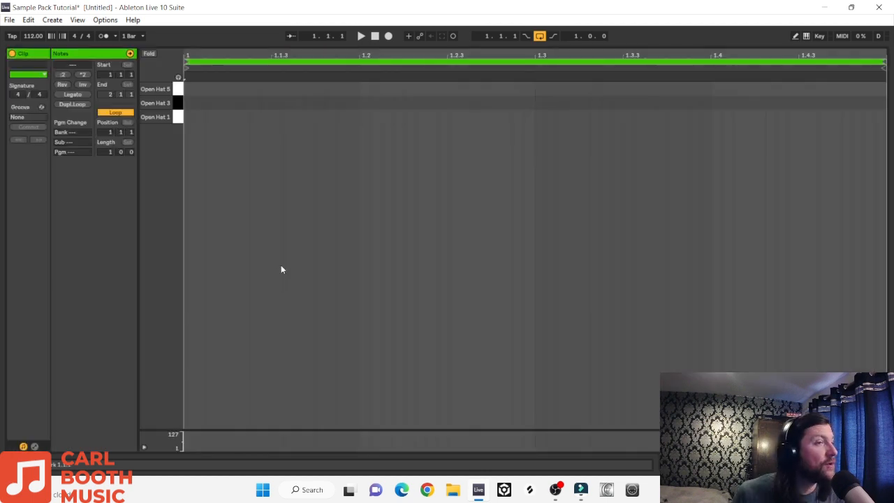
# Add an Open Hat 1 note at 1.4.3 in the new one-bar clip and delete the closed hat note at that position
pyautogui.doubleClick(808, 117)
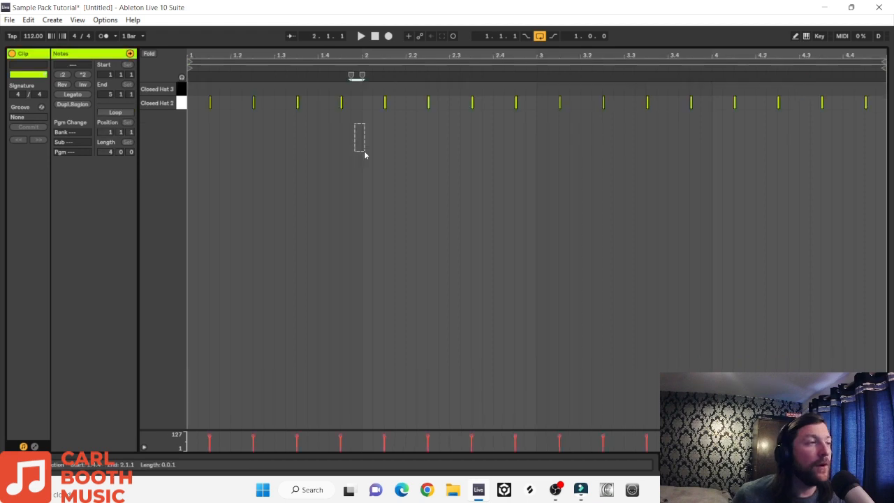
pyautogui.click(339, 104)
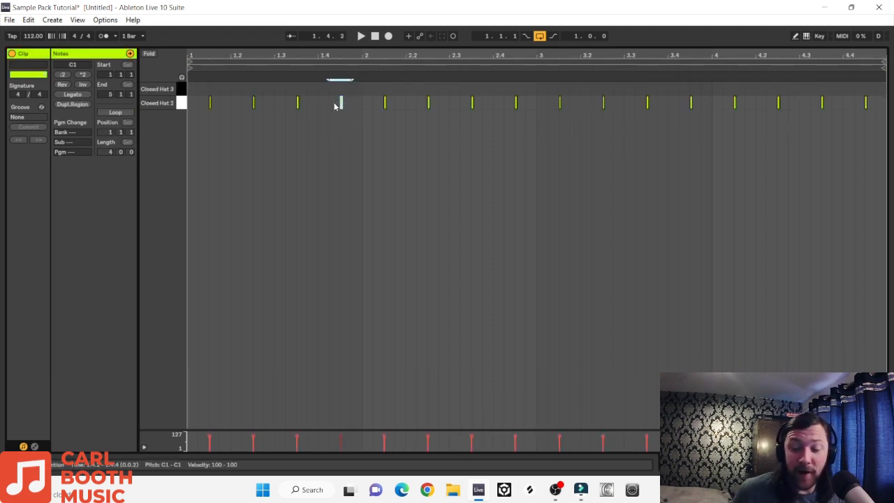
pyautogui.press('Delete')
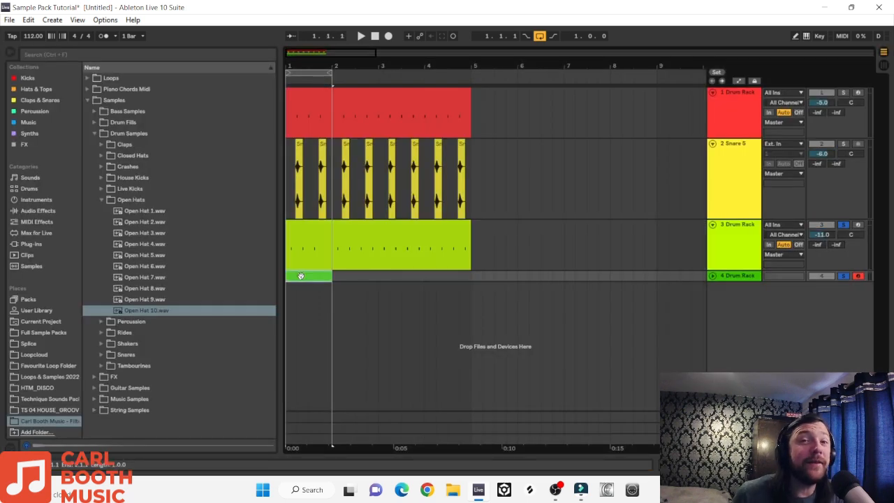
# Unfold the open hat track, set its volume to -6.1 dB and play the one-bar loop with its Drum Rack shown
pyautogui.click(713, 276)
pyautogui.moveTo(820, 285); pyautogui.dragTo(821, 287)
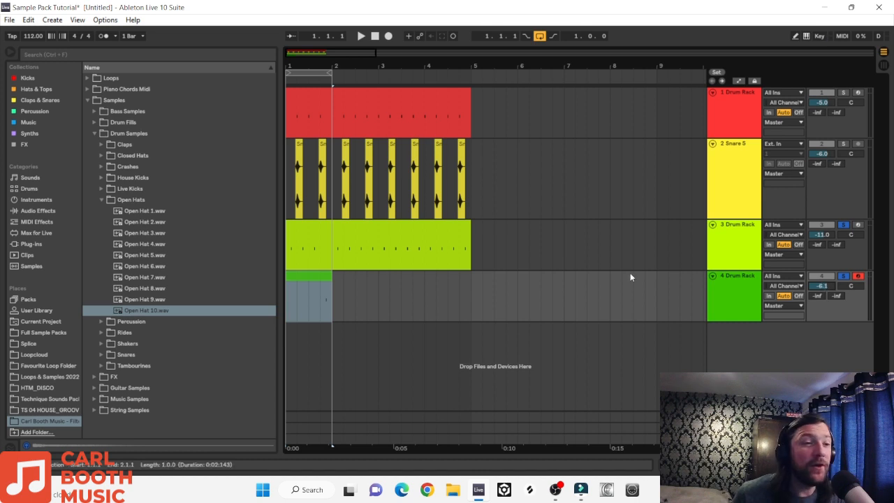
pyautogui.click(299, 281)
pyautogui.press('space')
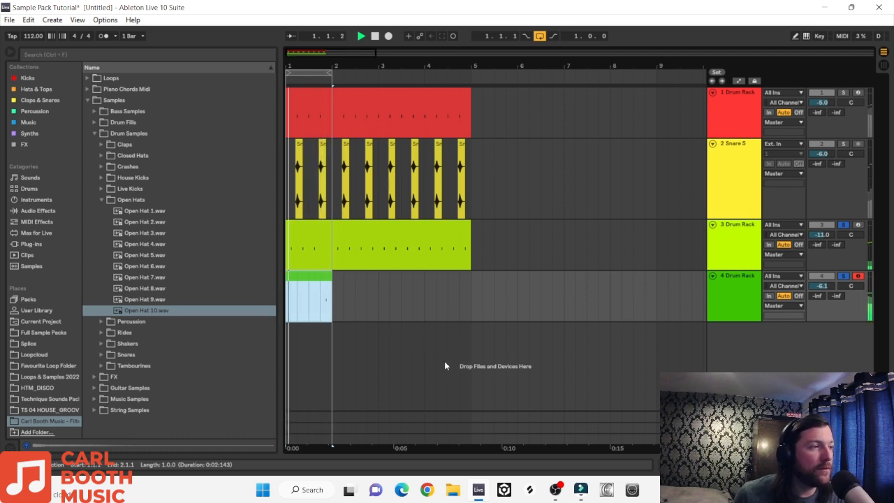
pyautogui.click(734, 293)
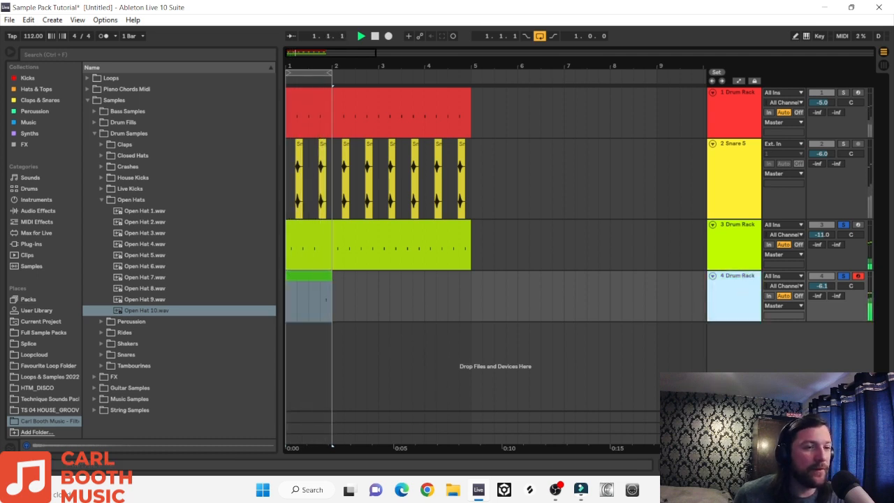
pyautogui.doubleClick(734, 293)
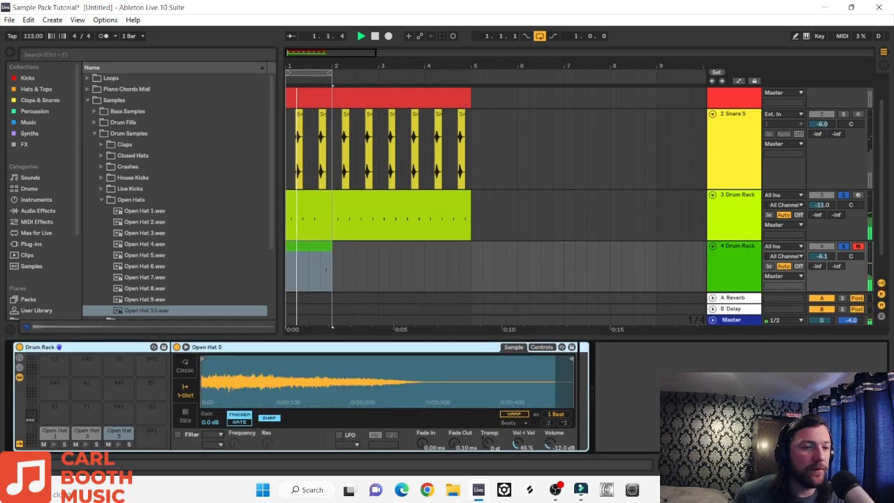
# Move the 1.4.3 note in the open hat clip up through Open Hat 3 to Open Hat 5 while the loop plays
pyautogui.doubleClick(305, 263)
pyautogui.click(803, 119)
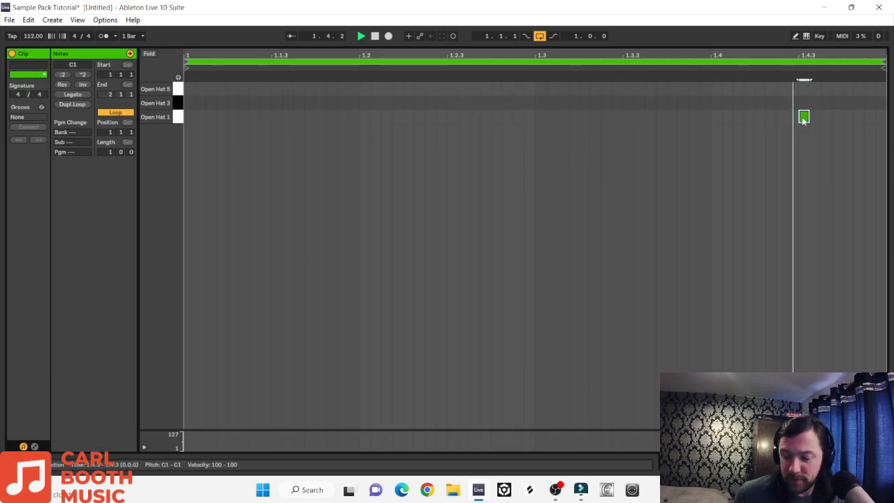
pyautogui.press('Up')
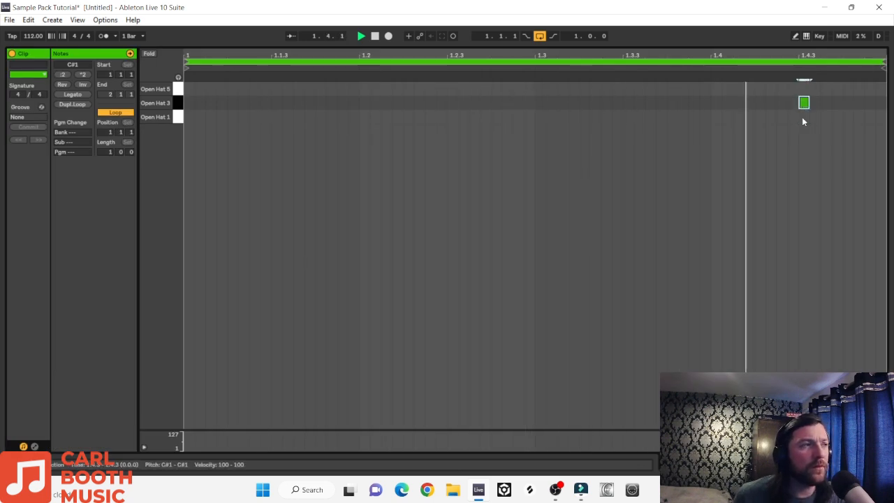
pyautogui.press('Up')
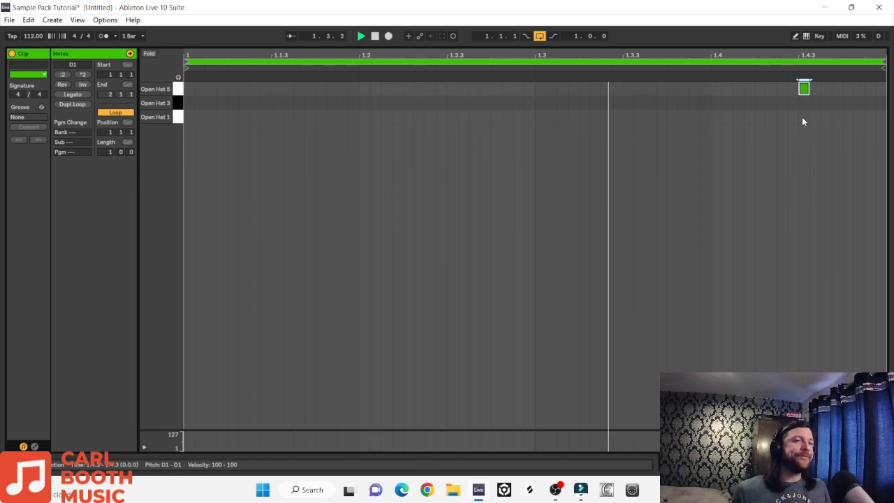
pyautogui.press('space')
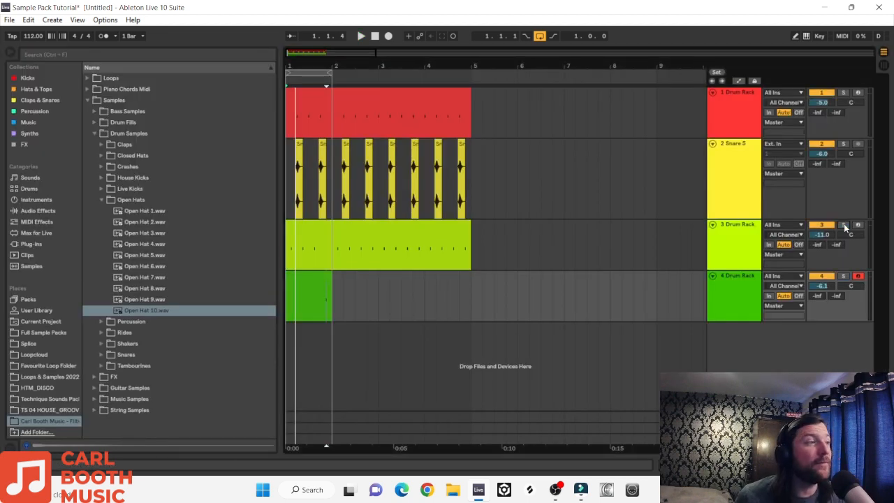
# Play the one-bar loop with all drum tracks, and duplicate the one-bar closed hat and open hat patterns across four bars
pyautogui.press('space')
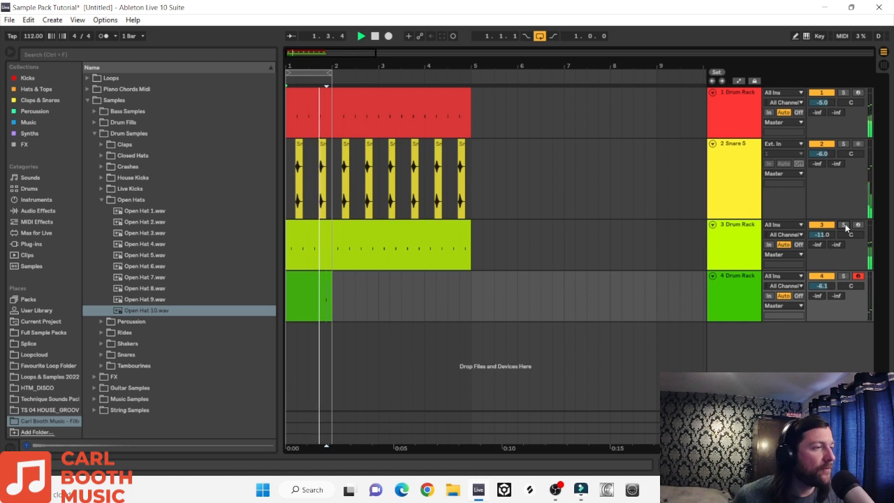
pyautogui.press('space')
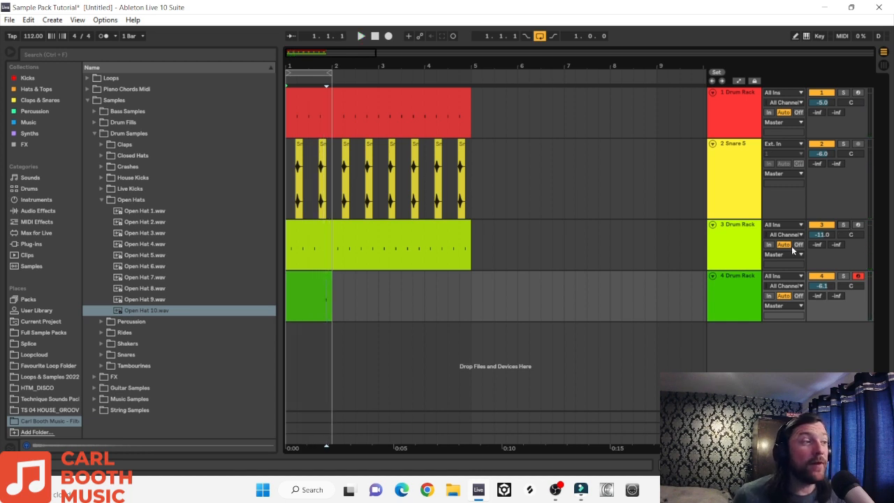
pyautogui.click(320, 291)
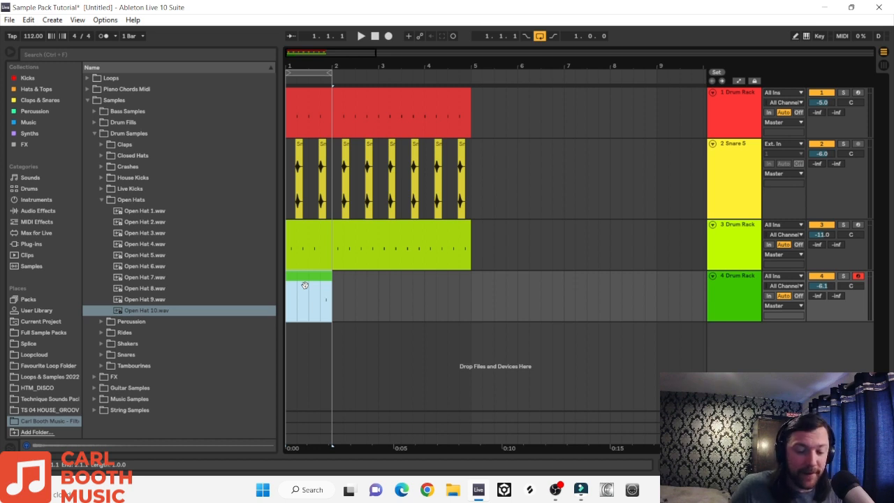
pyautogui.moveTo(305, 284); pyautogui.dragTo(305, 286)
# Colour the closed hat and open hat tracks and their clips orange, and fold the hat and snare tracks
pyautogui.click(733, 244)
pyautogui.keyDown('shift'); pyautogui.click(740, 307); pyautogui.keyUp('shift')
pyautogui.rightClick(738, 307)
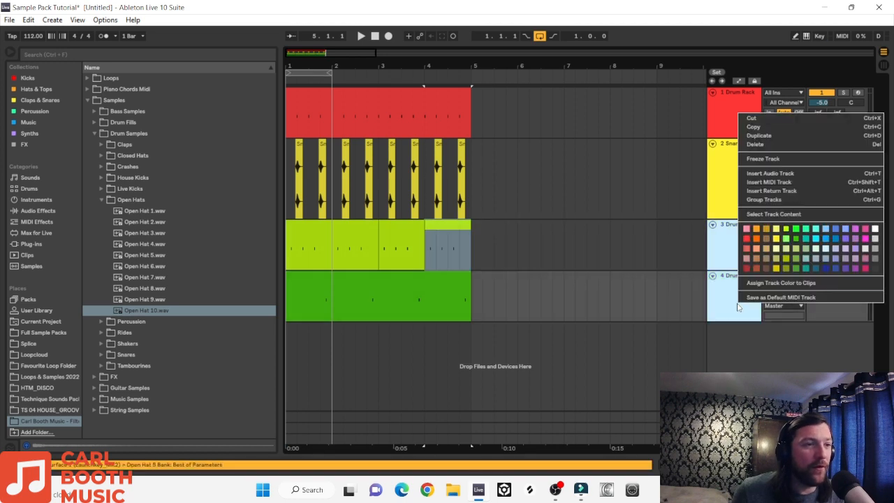
pyautogui.click(756, 238)
pyautogui.moveTo(495, 307); pyautogui.dragTo(319, 231)
# Rename the Drum Rack tracks Kick, Closed Hat and Open Hat, and move the snare track below them
pyautogui.rightClick(733, 154)
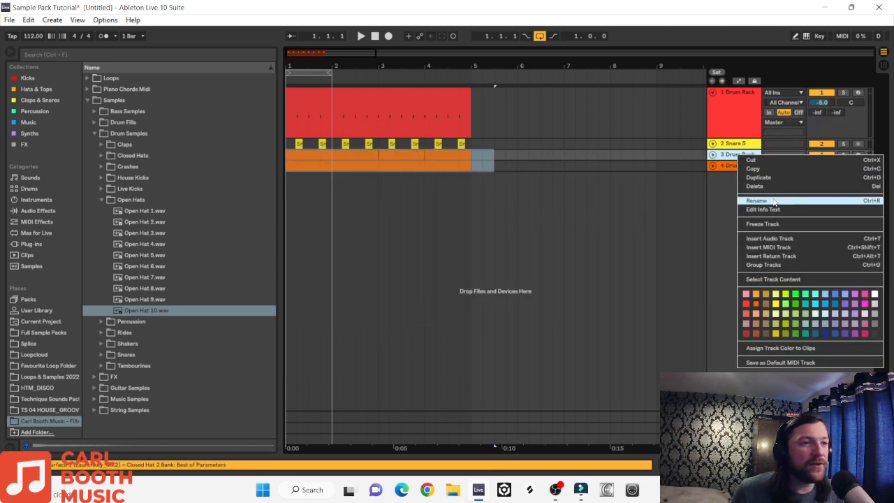
pyautogui.click(774, 194)
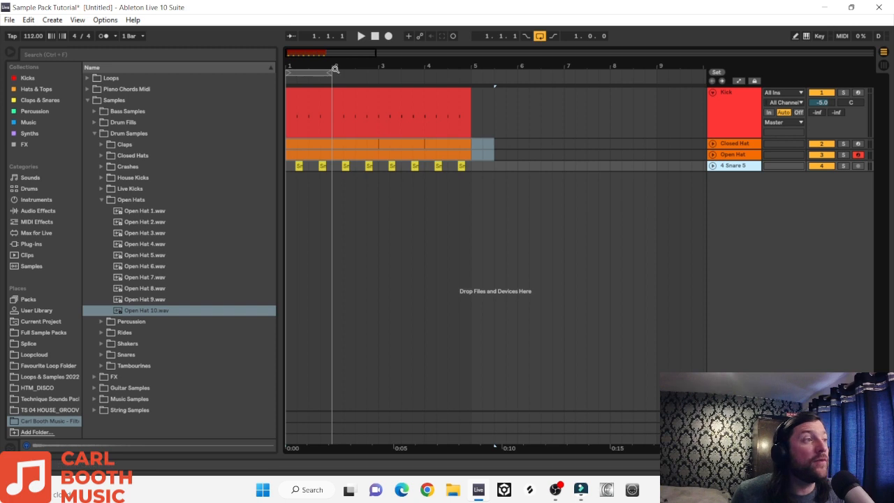
# Extend the loop region to four bars and audition Shaker 2, 8, 3 and 10 in the Shakers - 125 BPM loops folder
pyautogui.moveTo(333, 77); pyautogui.dragTo(471, 82)
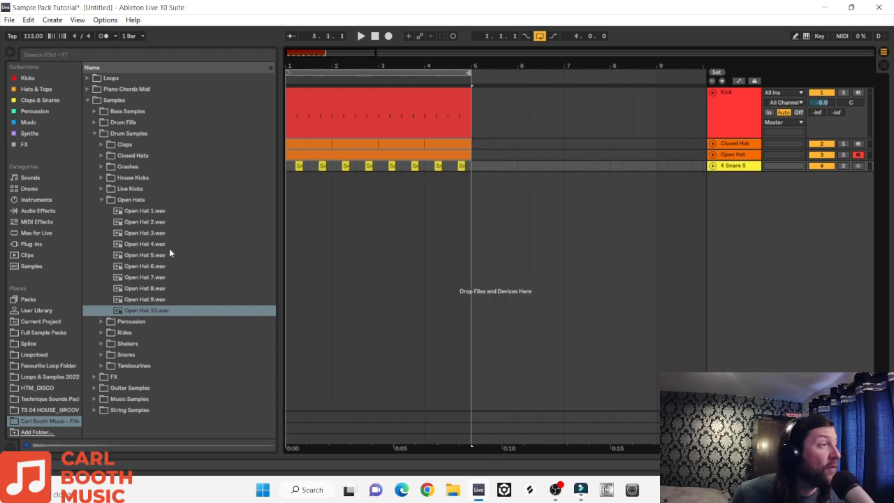
pyautogui.click(102, 200)
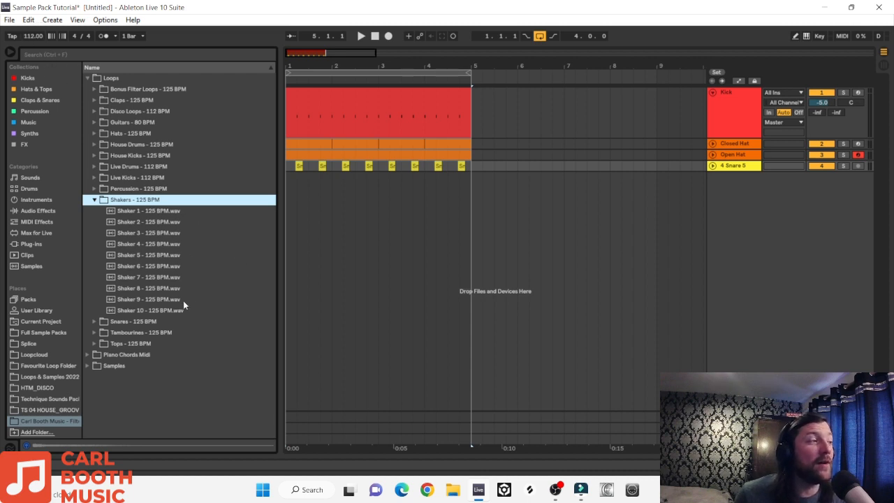
pyautogui.click(146, 221)
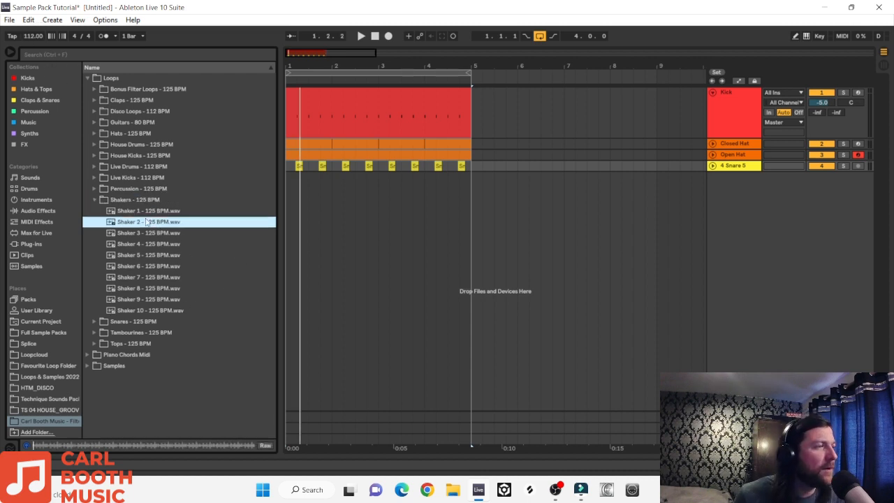
pyautogui.click(152, 288)
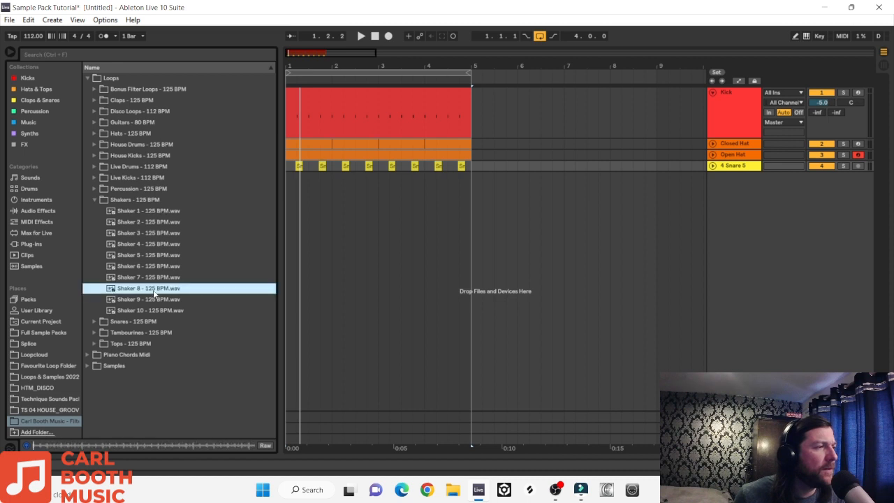
pyautogui.click(146, 233)
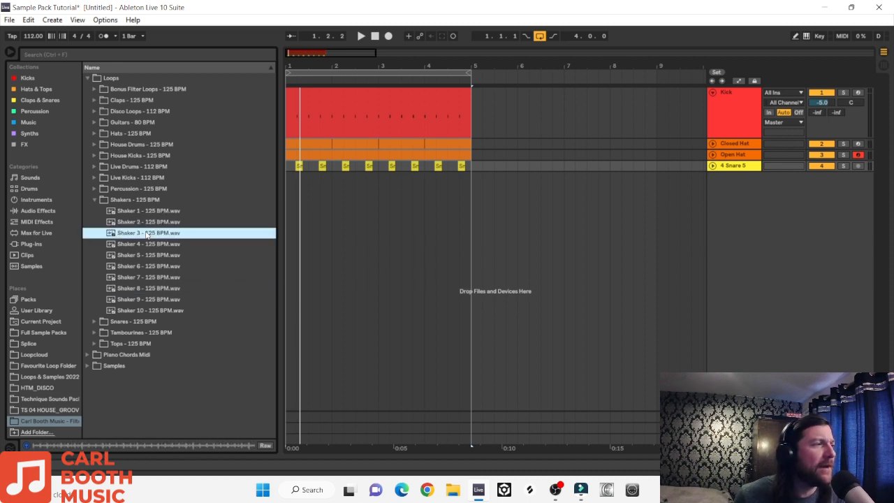
pyautogui.click(153, 311)
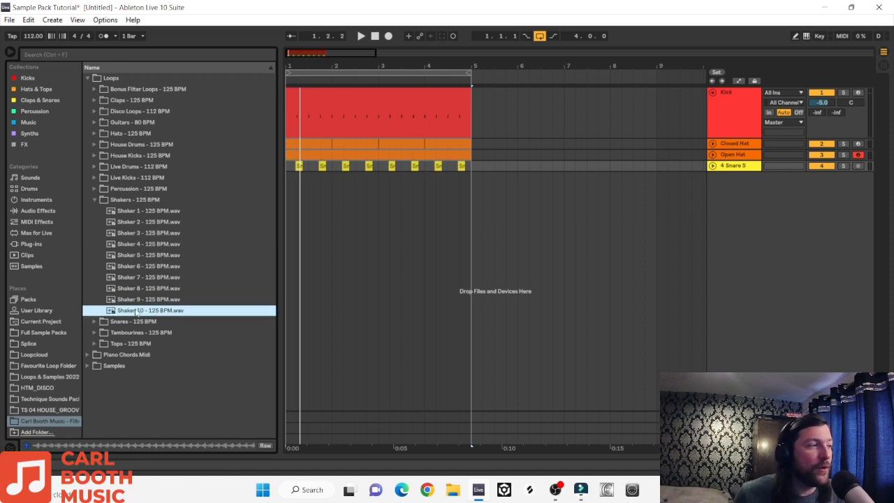
# Place the Shaker 10 - 125 BPM loop on a new audio track at bar 1 and set its warp mode to Complex
pyautogui.moveTo(126, 314); pyautogui.dragTo(289, 200)
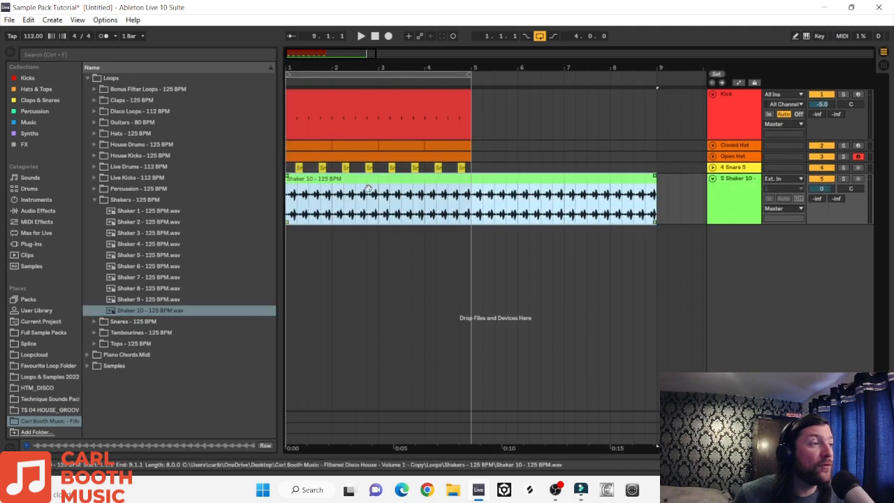
pyautogui.doubleClick(357, 183)
pyautogui.click(126, 116)
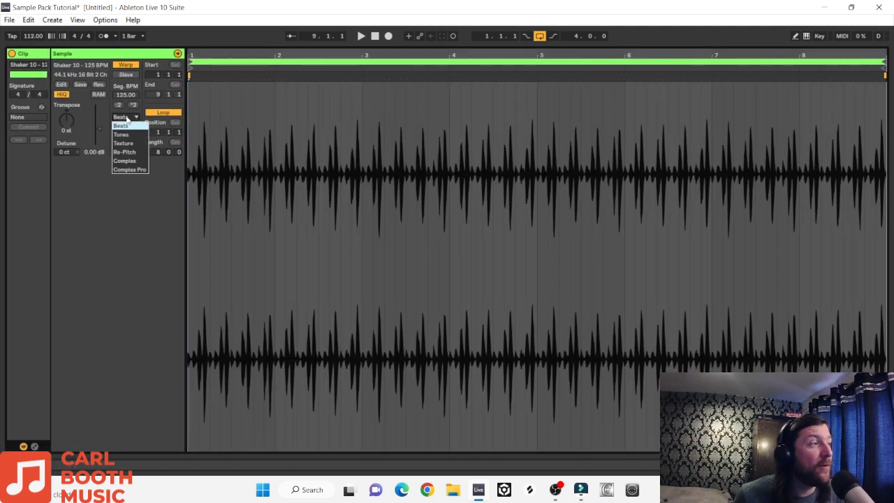
pyautogui.click(127, 166)
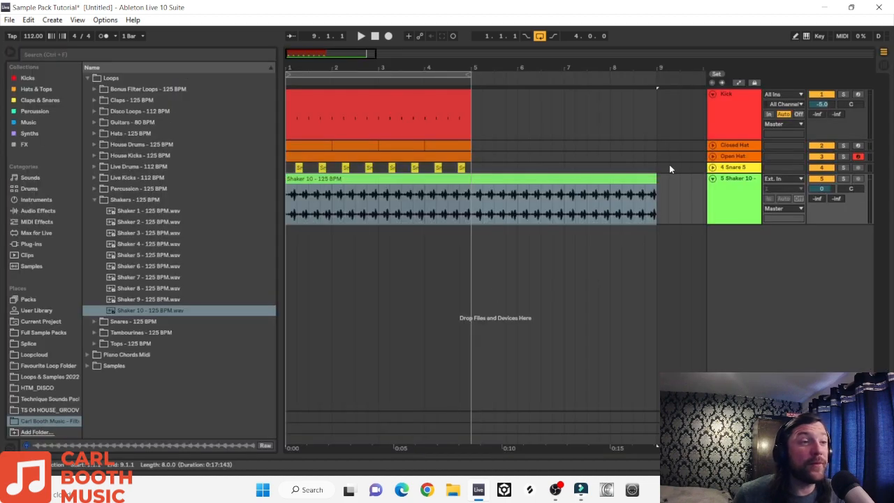
# Trim the Shaker 10 clip to four bars and check its waveform in the clip view
pyautogui.moveTo(657, 184); pyautogui.dragTo(471, 189)
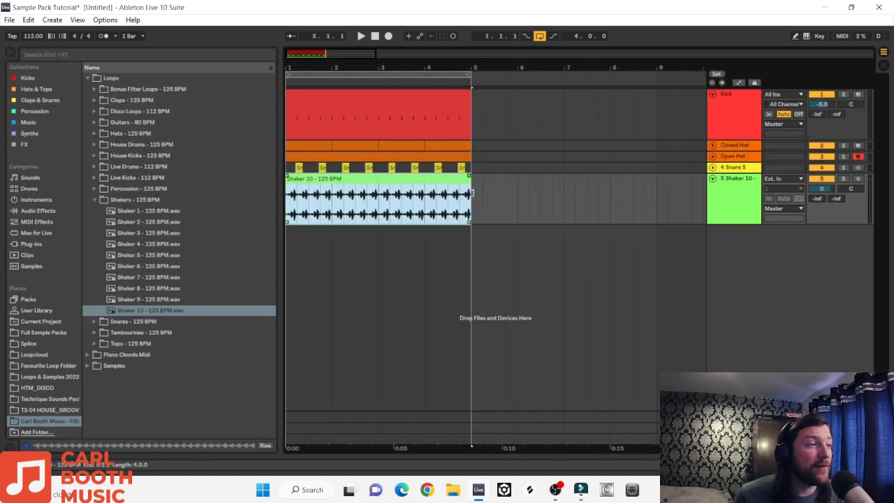
pyautogui.doubleClick(333, 189)
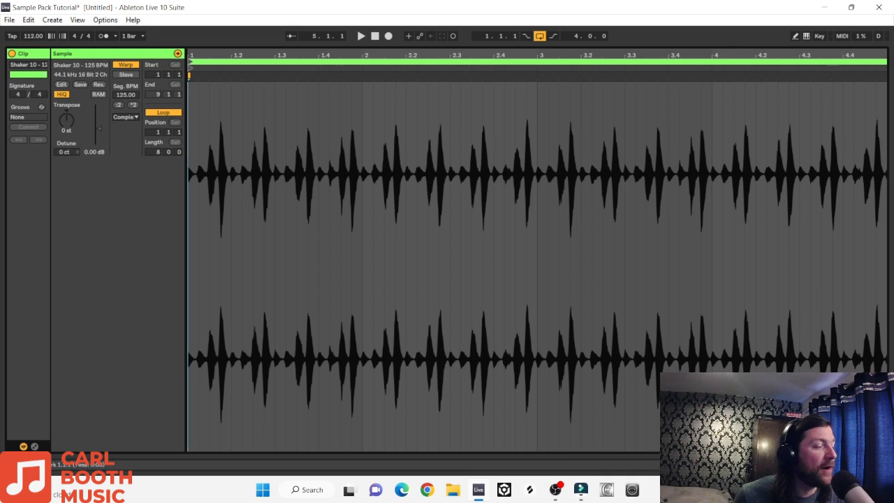
pyautogui.click(883, 465)
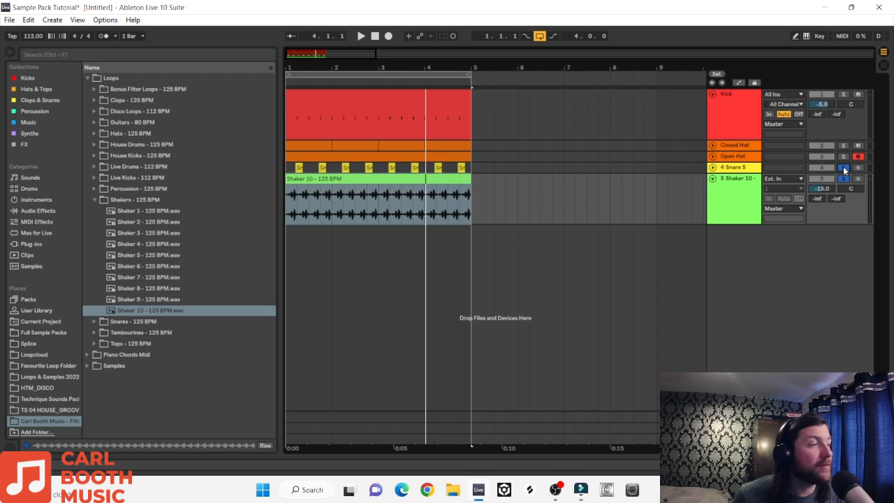
# Play the loop, adding open hat, closed hat and kick to the soloed tracks, with open hat volume at -4.1 dB and shaker at -17.0 dB
pyautogui.press('space')
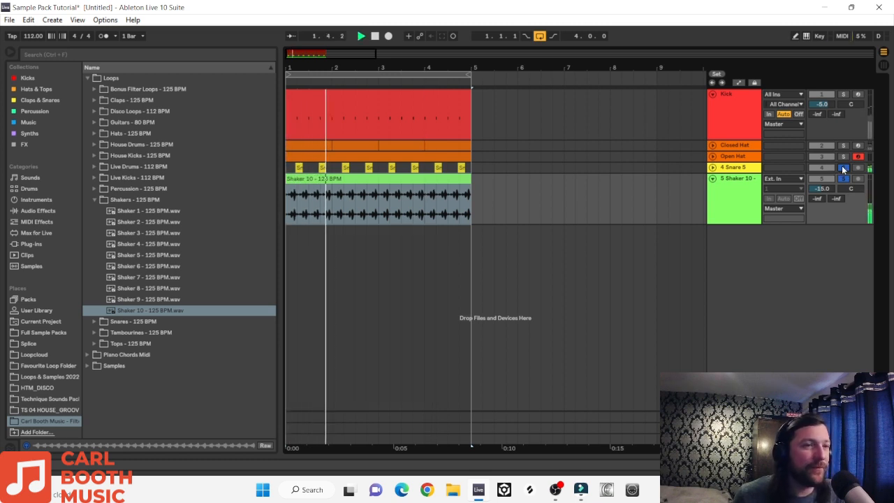
pyautogui.click(843, 157)
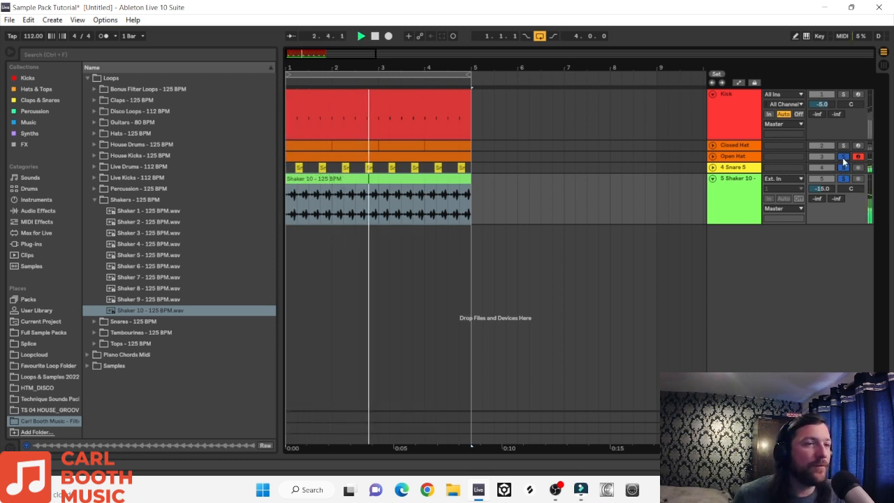
pyautogui.click(712, 155)
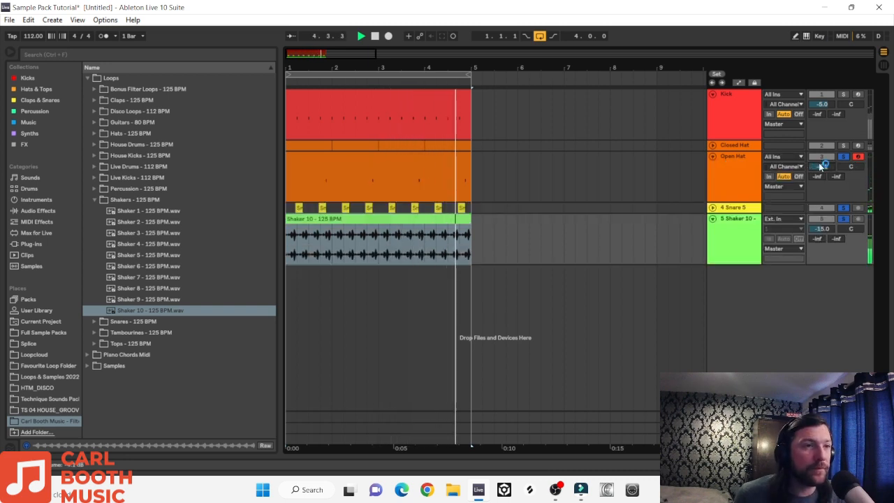
pyautogui.click(843, 146)
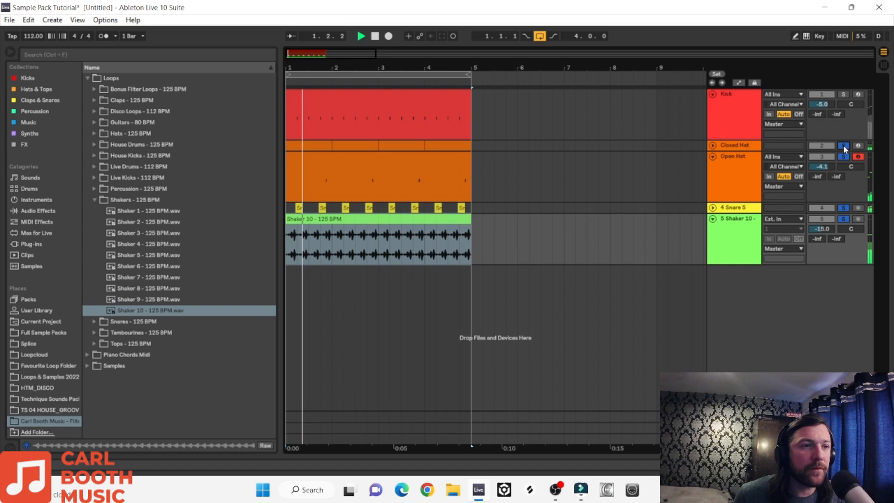
pyautogui.click(712, 208)
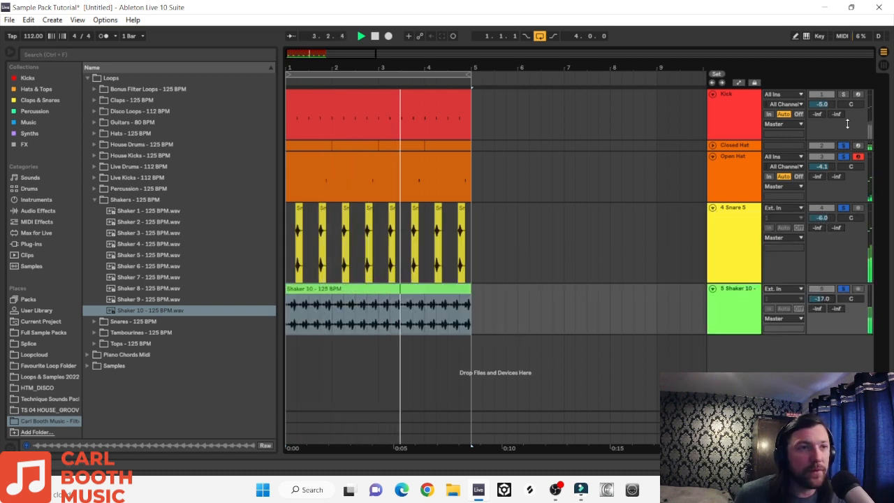
pyautogui.click(844, 95)
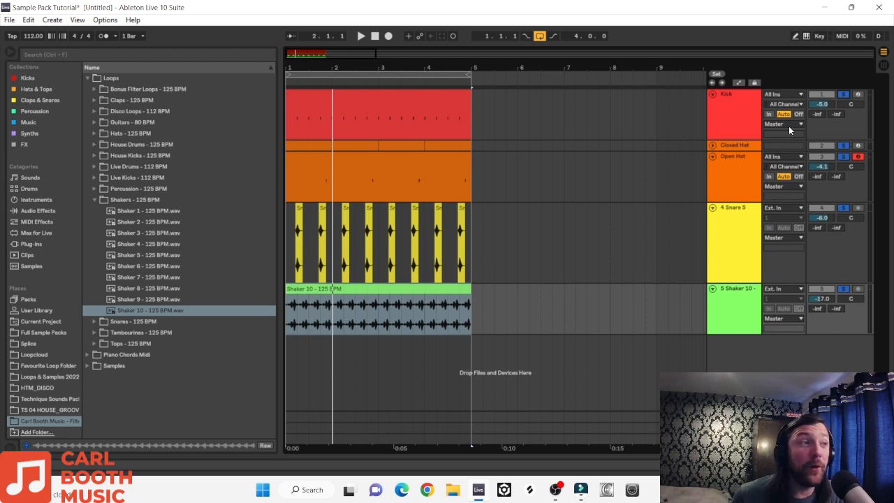
# Fold the snare and open hat tracks and select the four-bar clip on the Kick track
pyautogui.click(713, 208)
pyautogui.click(713, 156)
pyautogui.click(732, 110)
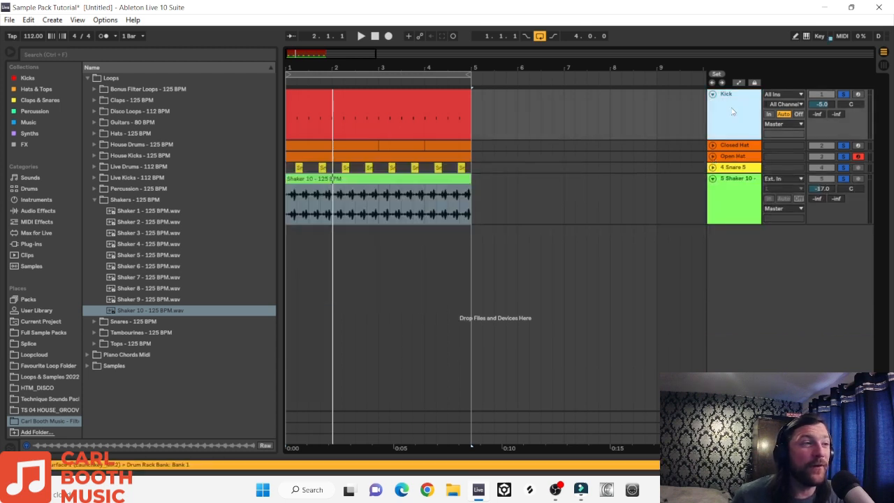
pyautogui.click(316, 108)
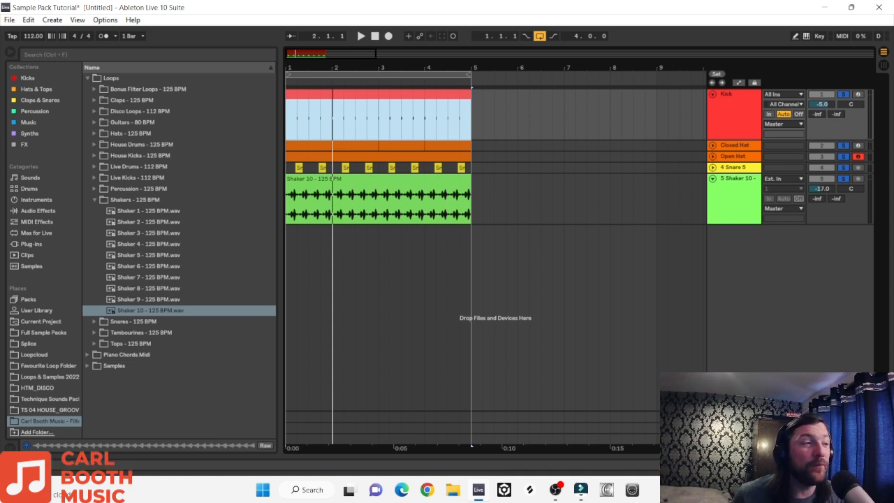
# Add an EQ Eight audio effect to the Kick track and play the kick soloed
pyautogui.click(33, 211)
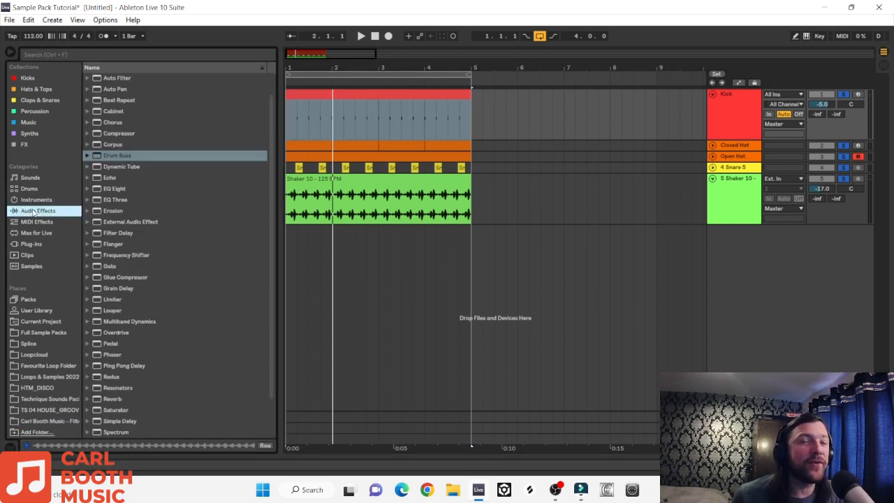
pyautogui.click(110, 188)
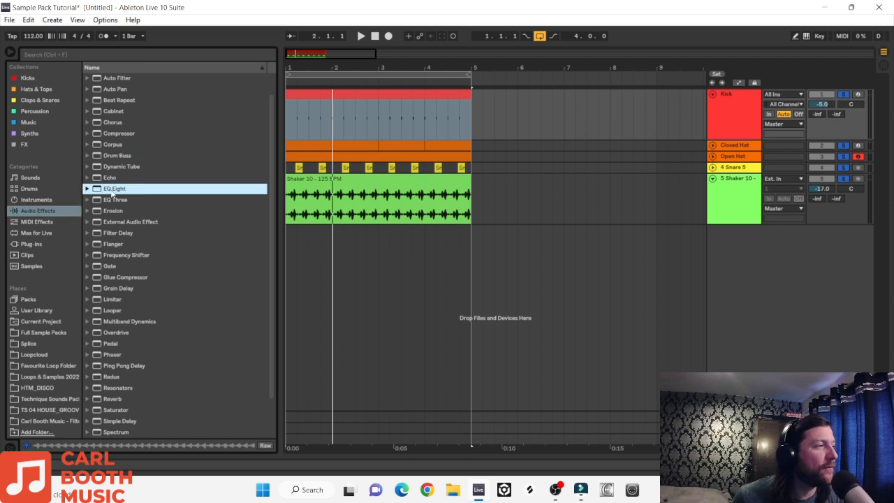
pyautogui.click(843, 96)
pyautogui.press('space')
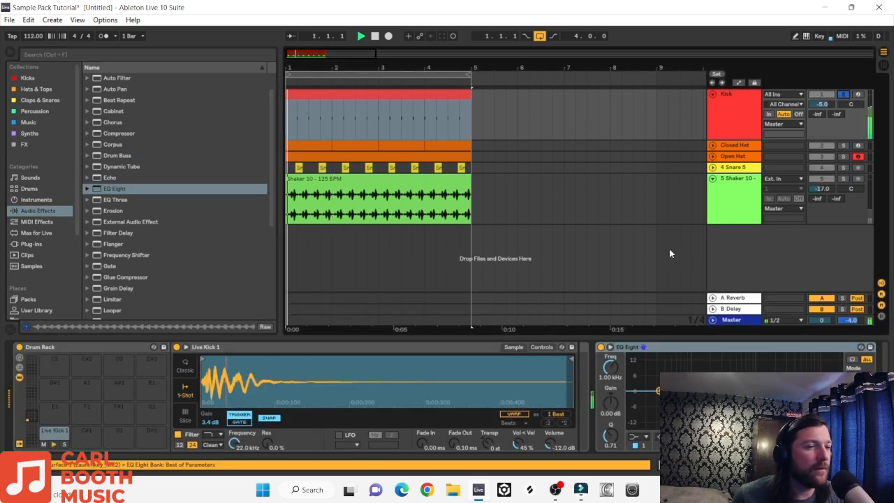
# Boost the kick's EQ Eight band by 3.10 dB at 1.41 kHz, and bypass and re-enable the EQ to compare
pyautogui.moveTo(754, 390); pyautogui.dragTo(730, 397)
pyautogui.click(600, 347)
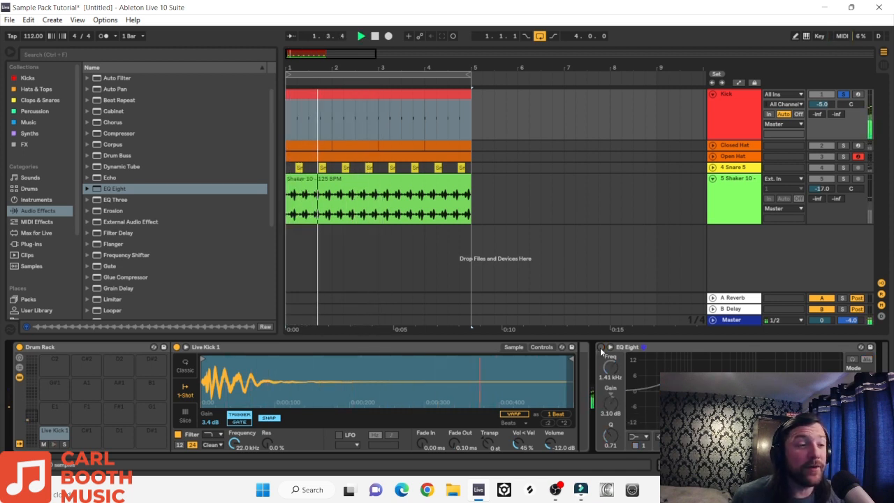
pyautogui.click(600, 347)
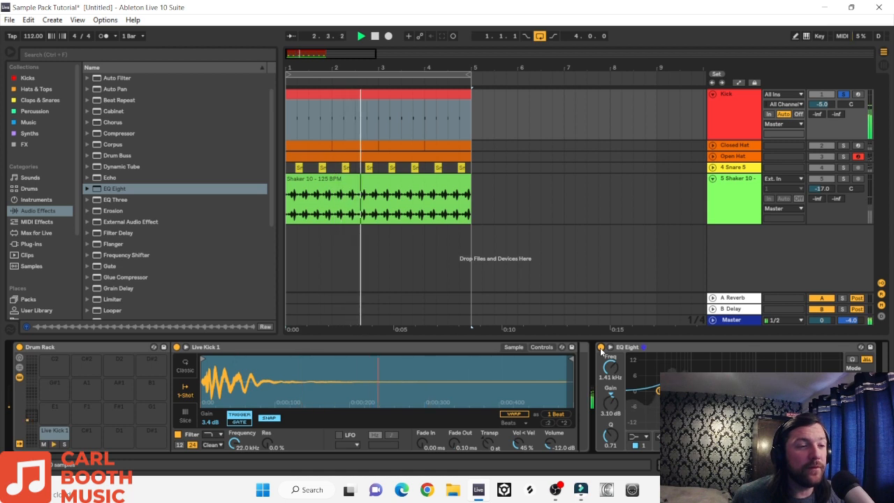
# Stop the kick playback, unfold and solo the Closed Hat track, and select its first one-bar clip
pyautogui.press('space')
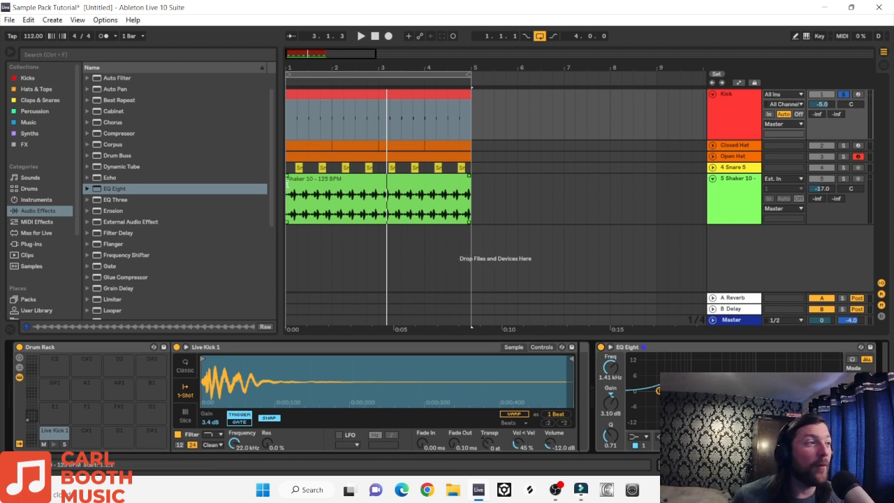
pyautogui.click(321, 99)
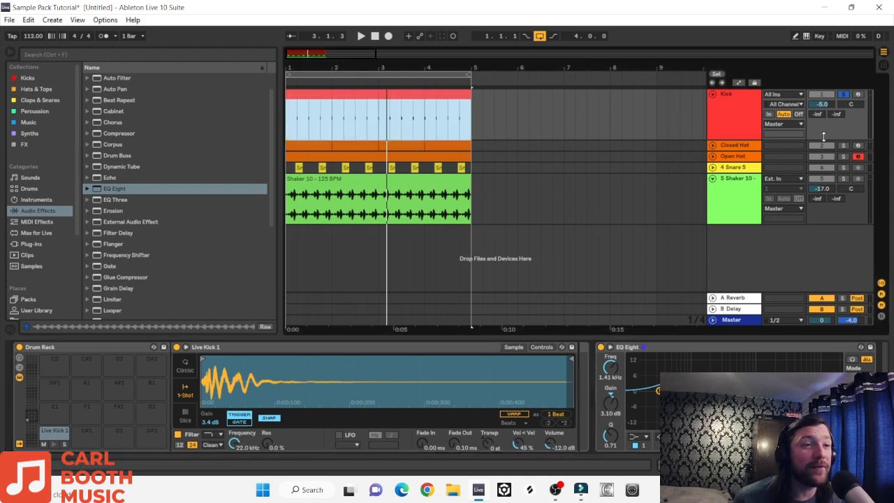
pyautogui.click(735, 146)
pyautogui.click(712, 145)
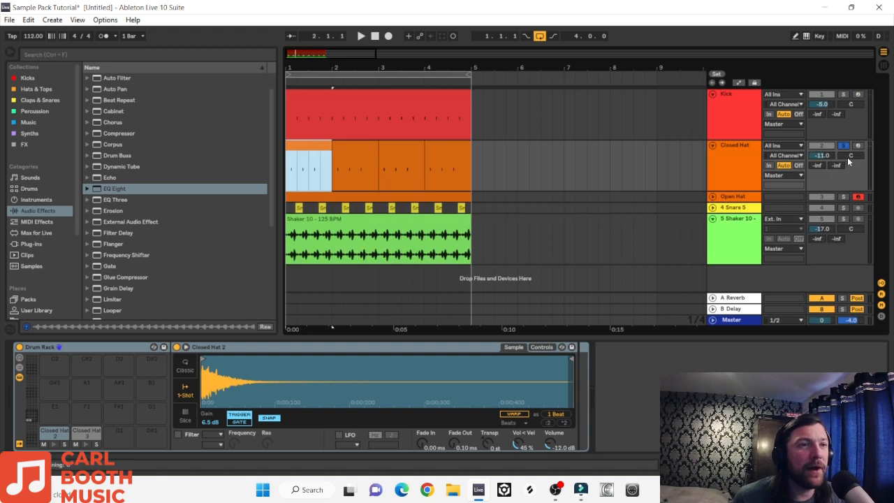
pyautogui.click(307, 165)
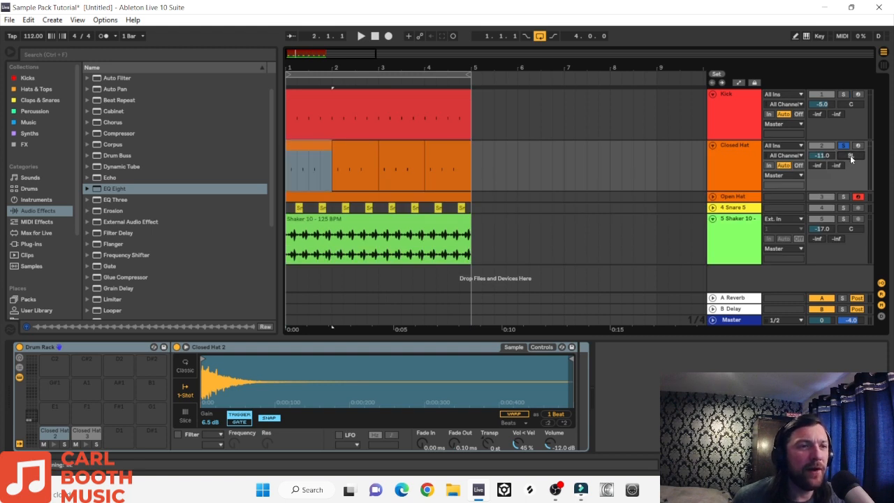
# Pan the Closed Hat track to 10L, unfold the Open Hat track, and add an EQ Eight to the soloed Closed Hat
pyautogui.click(712, 197)
pyautogui.press('Return')
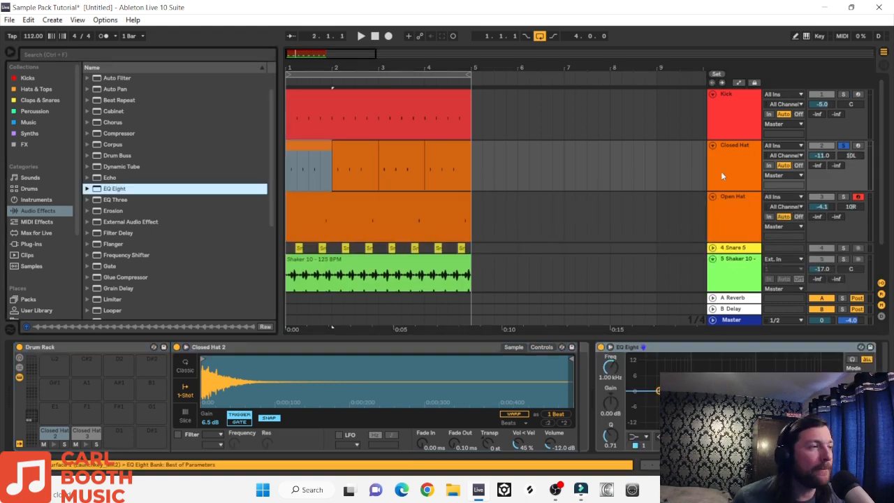
pyautogui.click(843, 146)
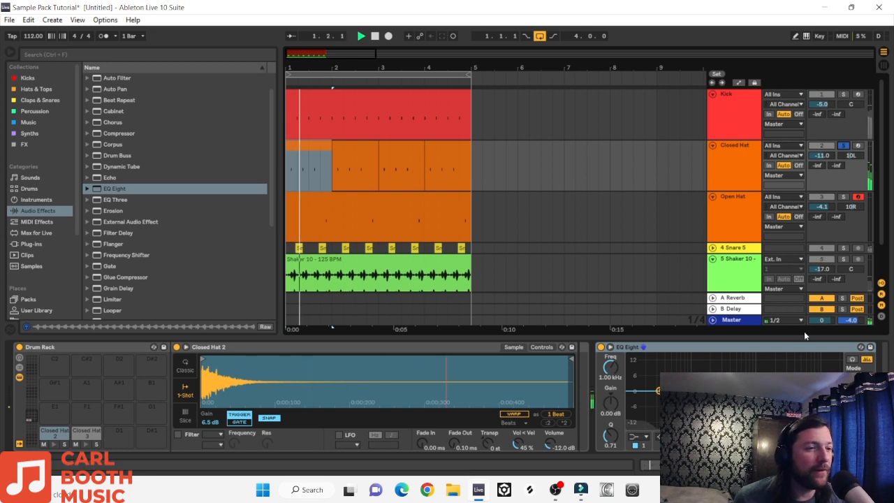
# Set the Closed Hat EQ's first band to a low cut and boost by 3.10 dB at 3.30 kHz during playback
pyautogui.click(633, 438)
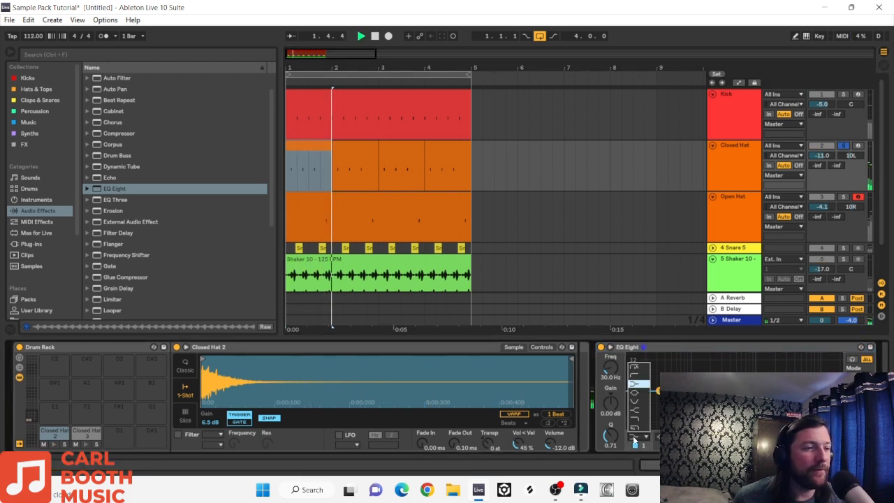
pyautogui.click(634, 376)
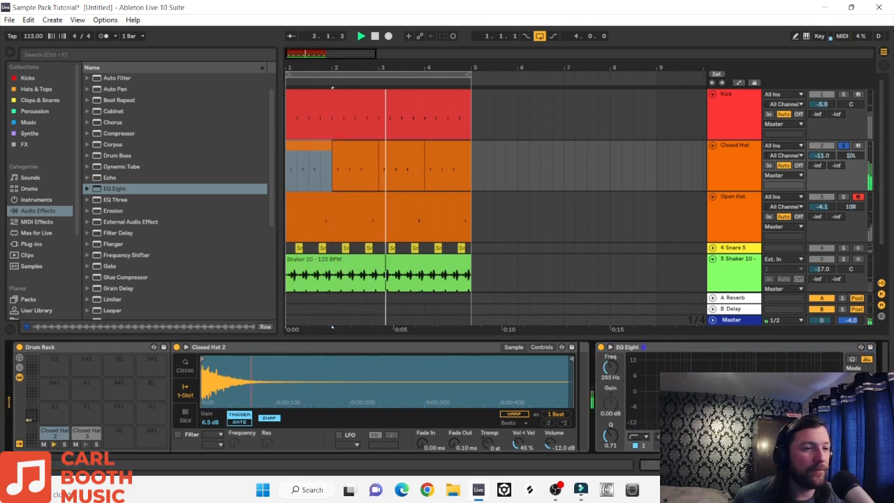
pyautogui.moveTo(610, 369); pyautogui.dragTo(611, 330)
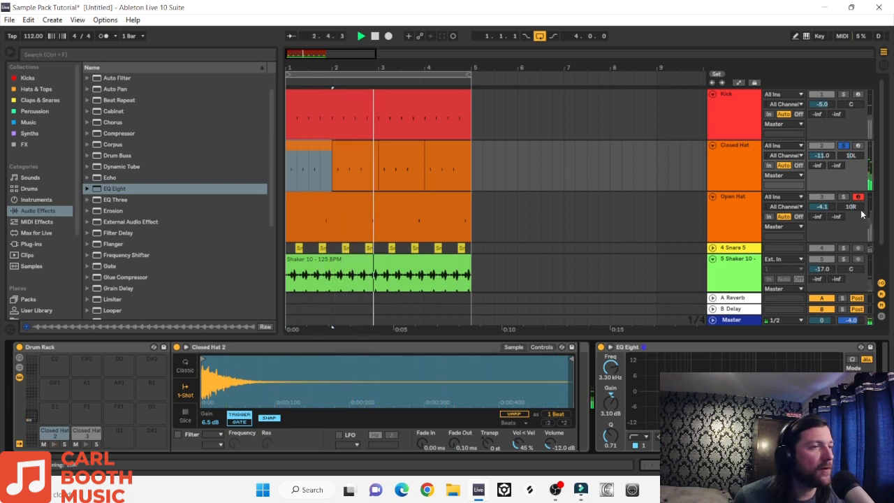
# Lower the Open Hat volume to -9.1 dB, add an EQ Eight to that track, and play it soloed
pyautogui.click(842, 199)
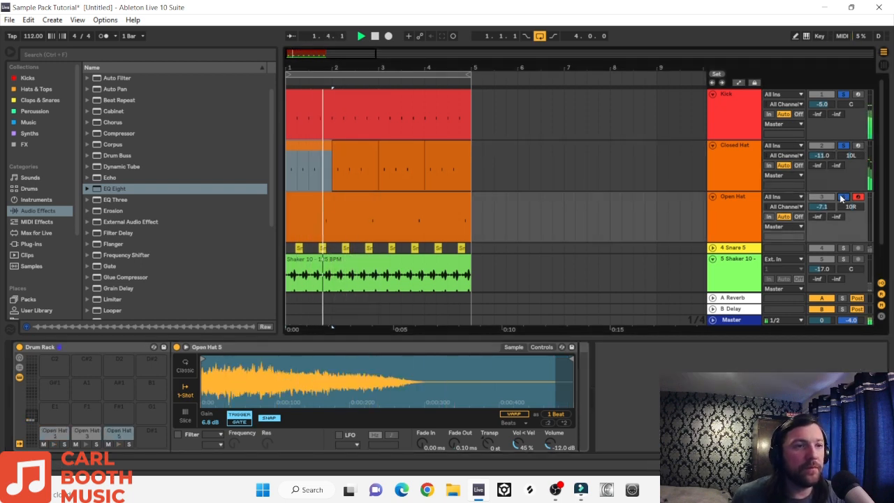
pyautogui.scroll(-1, 822, 206)
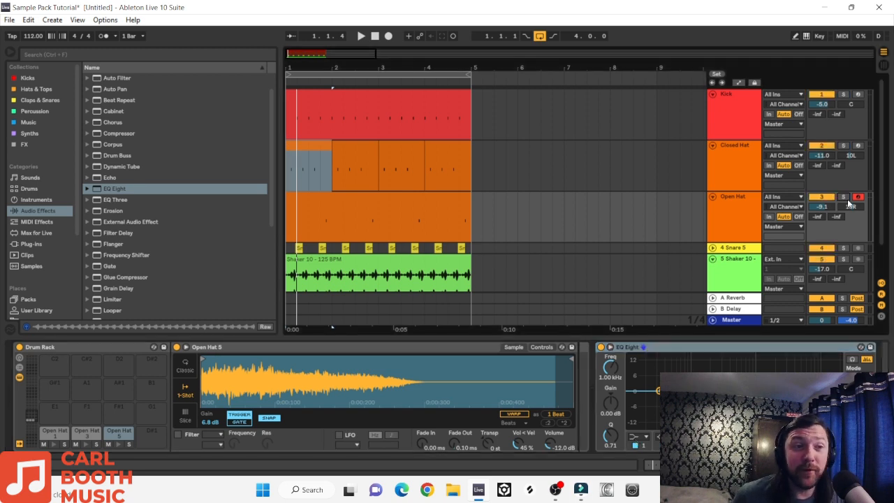
pyautogui.press('space')
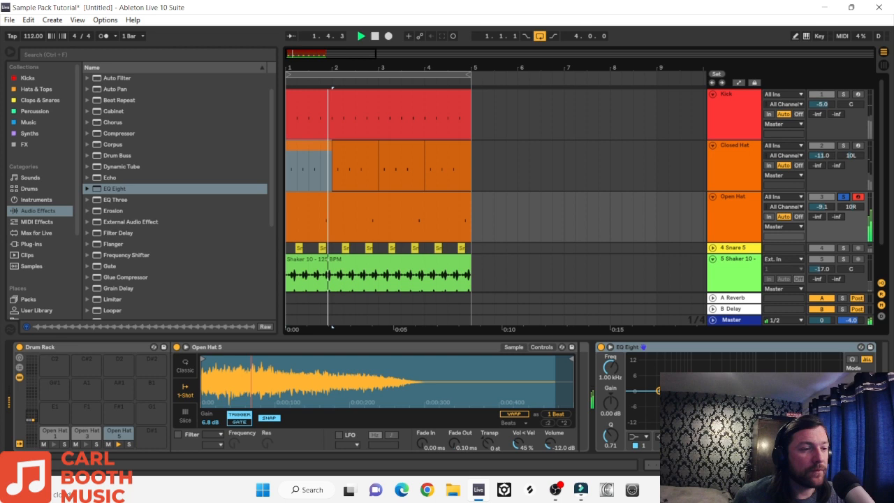
# Set the Open Hat EQ's first band to a low cut at 240 Hz
pyautogui.click(637, 436)
pyautogui.click(635, 377)
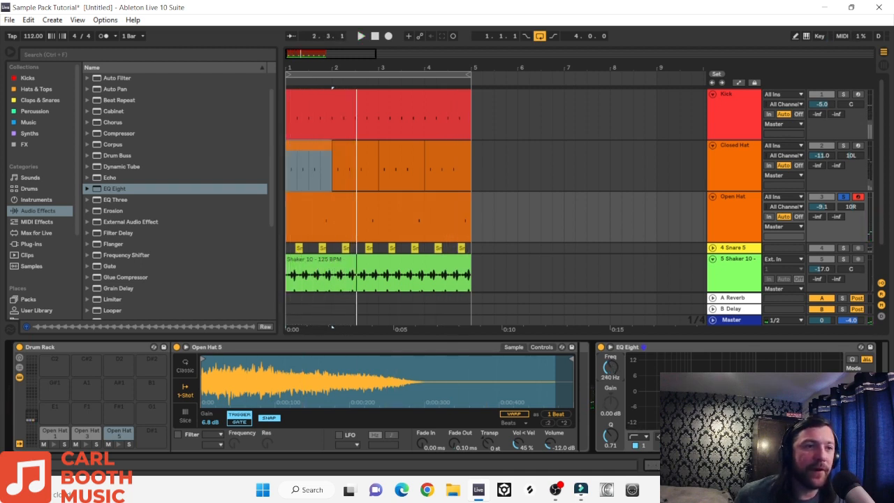
# Unfold and solo the Snare 5 track and play it from bar 1
pyautogui.click(712, 248)
pyautogui.click(286, 157)
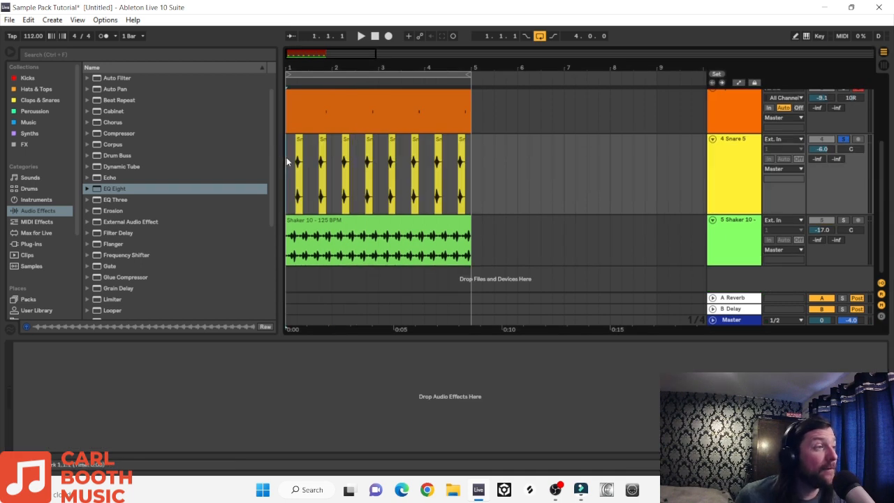
pyautogui.press('space')
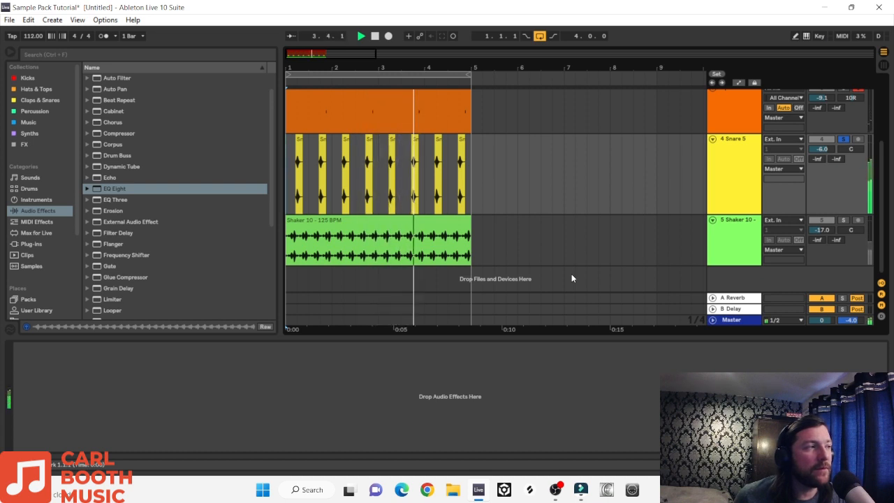
pyautogui.press('space')
# Add an EQ Eight audio effect to the Snare 5 track and restart the soloed playback
pyautogui.click(117, 189)
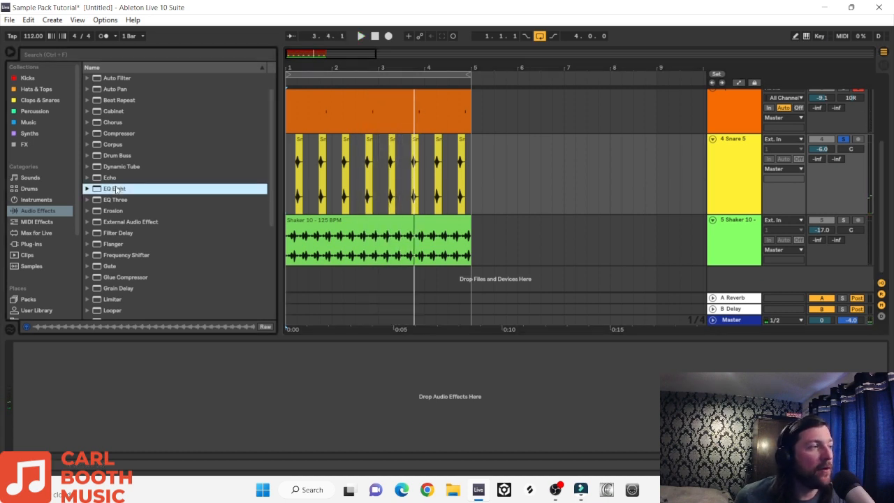
pyautogui.press('Return')
pyautogui.press('space')
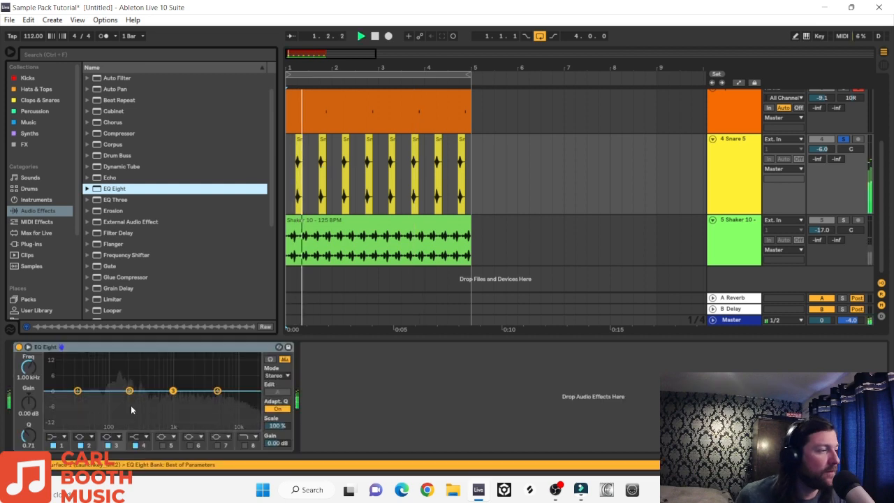
# Set the snare EQ's first band to the steep low cut with a frequency of 120 Hz
pyautogui.click(55, 435)
pyautogui.click(56, 367)
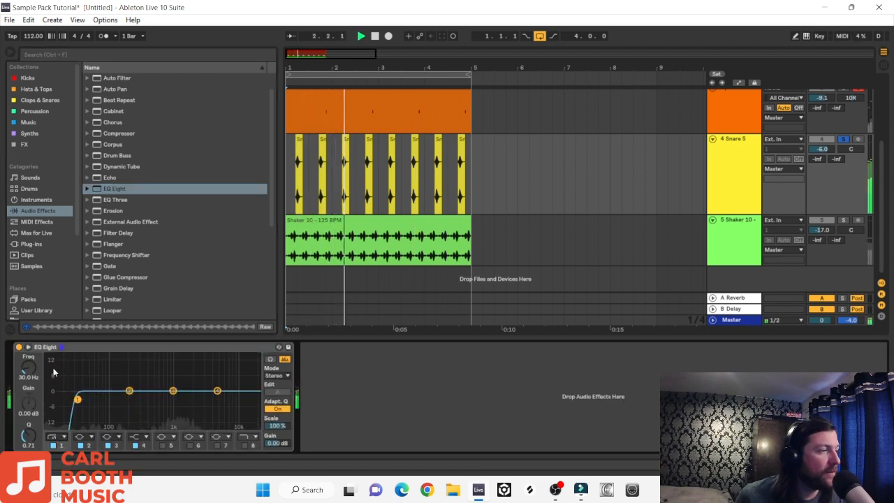
pyautogui.scroll(10, 34, 370)
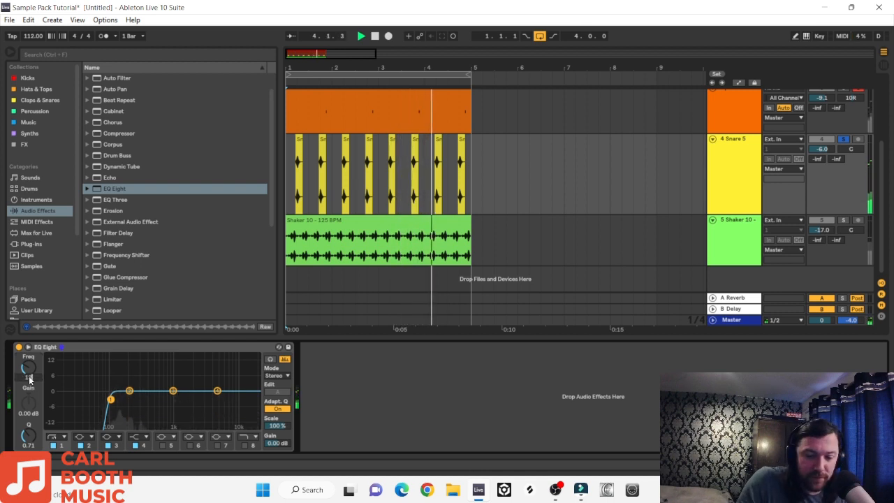
pyautogui.write('120')
pyautogui.press('Return')
# Switch the snare EQ's first band to the gentler low cut, and bypass and re-enable the EQ during playback to compare
pyautogui.click(54, 436)
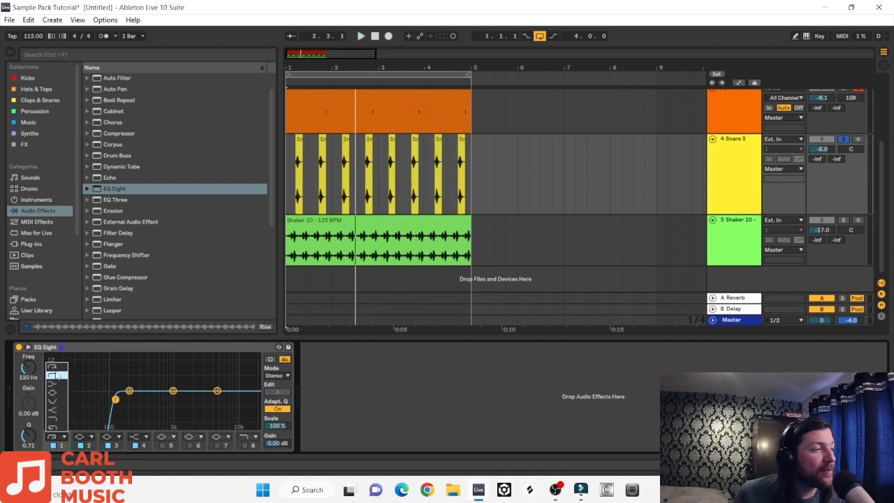
pyautogui.click(56, 377)
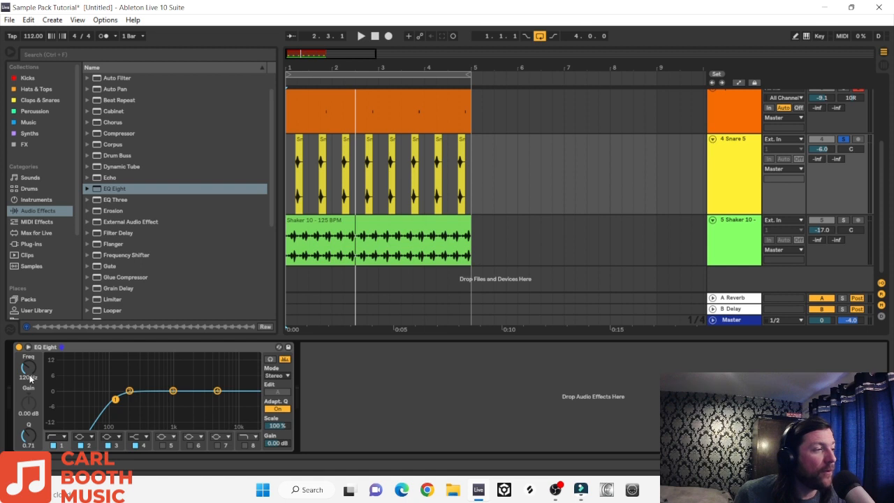
pyautogui.press('space')
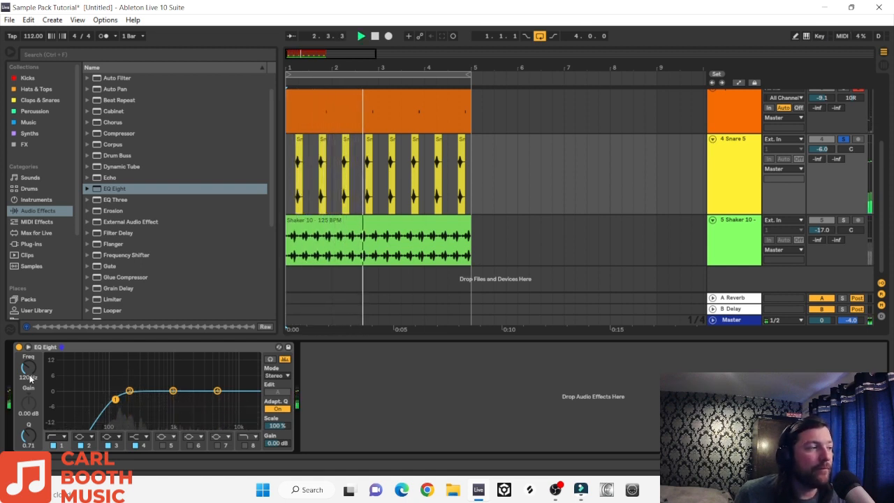
pyautogui.click(19, 347)
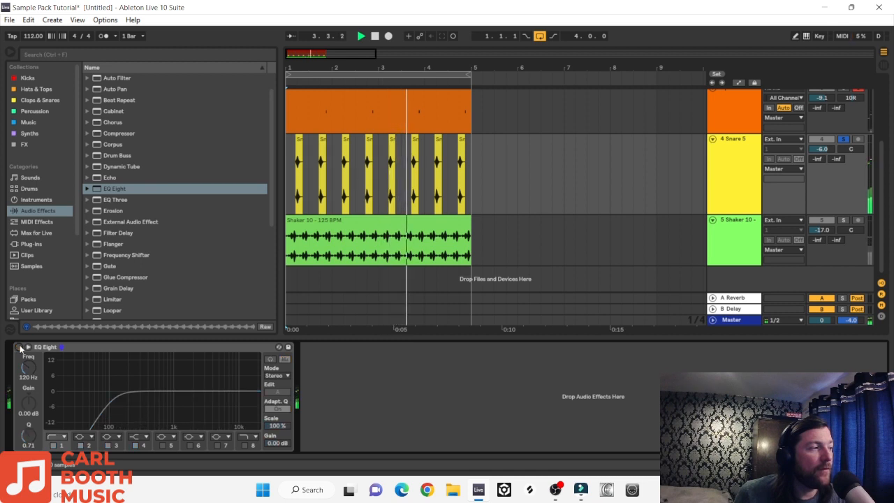
pyautogui.click(18, 348)
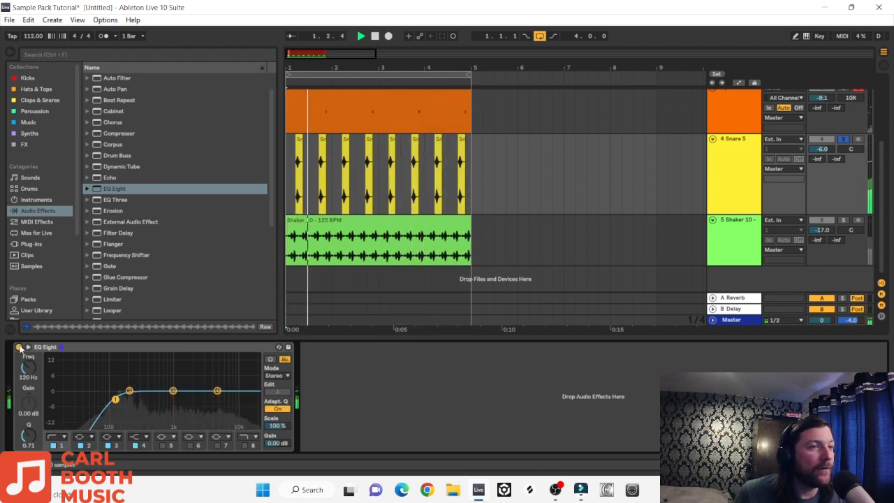
pyautogui.press('space')
# Solo the Shaker 10 track, add an EQ Eight, and raise its first-band low cut to about 1.32 kHz
pyautogui.click(842, 220)
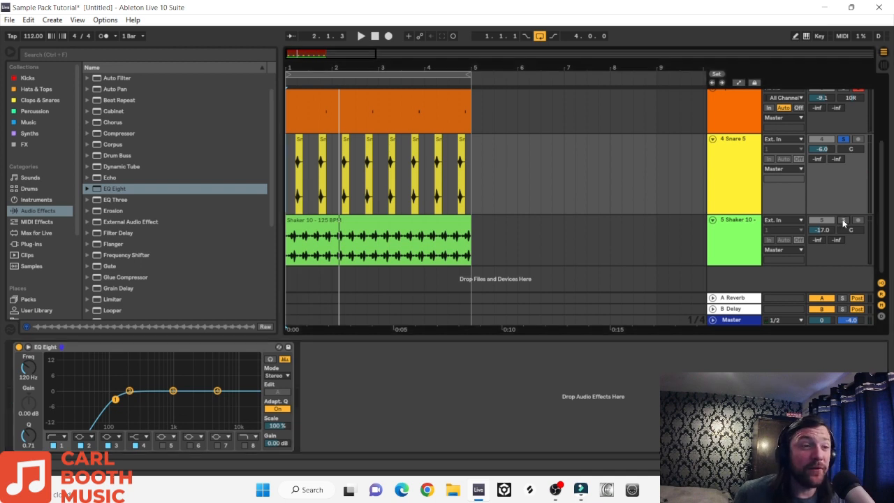
pyautogui.moveTo(122, 195); pyautogui.dragTo(364, 244)
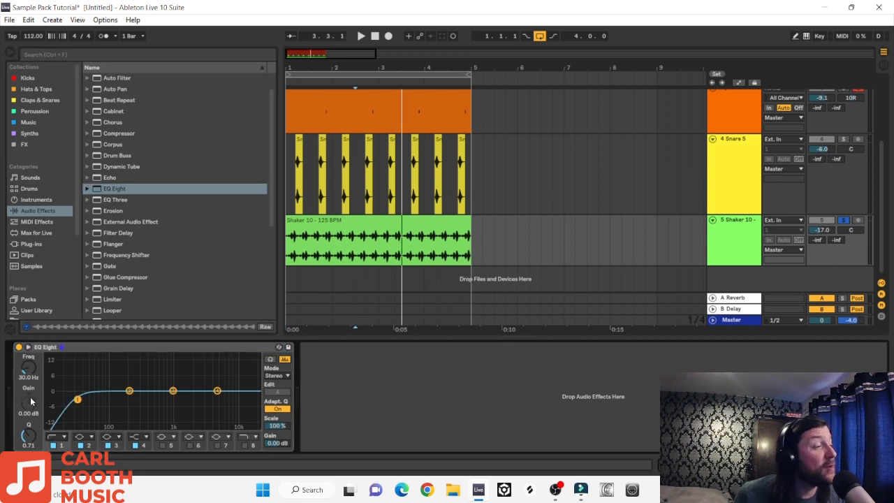
pyautogui.moveTo(25, 369); pyautogui.dragTo(25, 325)
pyautogui.press('space')
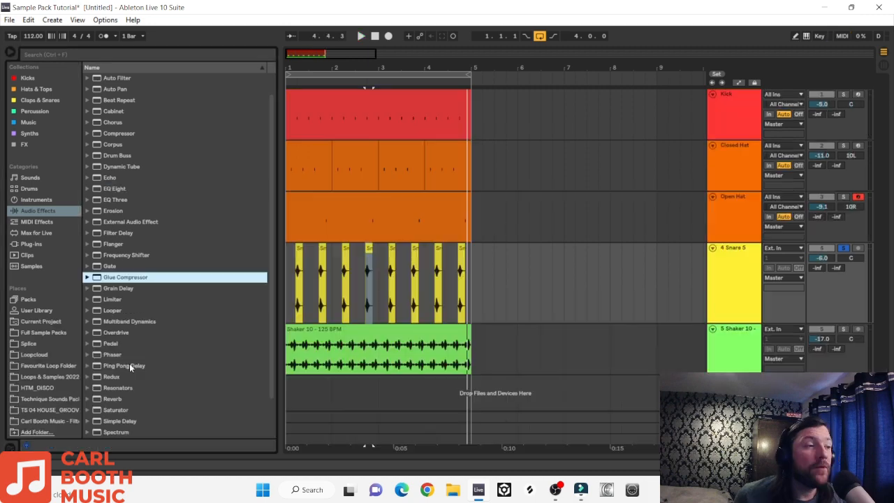
# Add a Glue Compressor after the EQ Eight on the Snare 5 track and play the snare soloed
pyautogui.moveTo(305, 276); pyautogui.dragTo(367, 270)
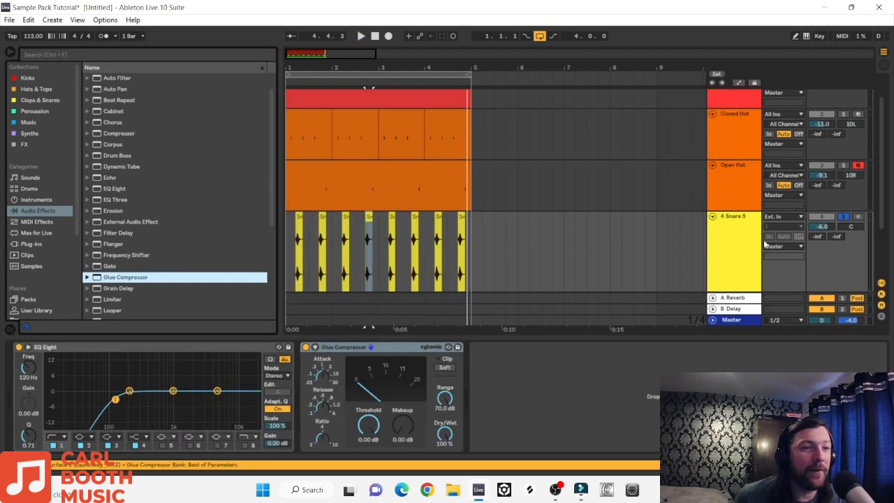
pyautogui.click(840, 219)
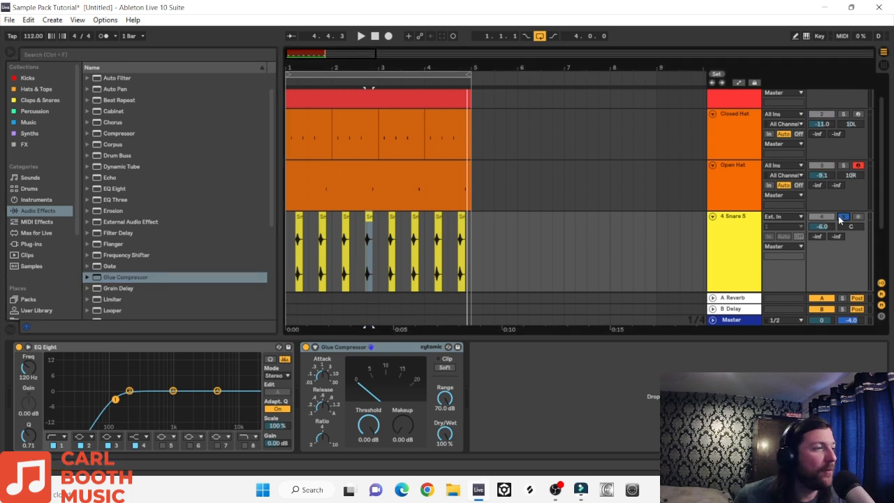
pyautogui.press('space')
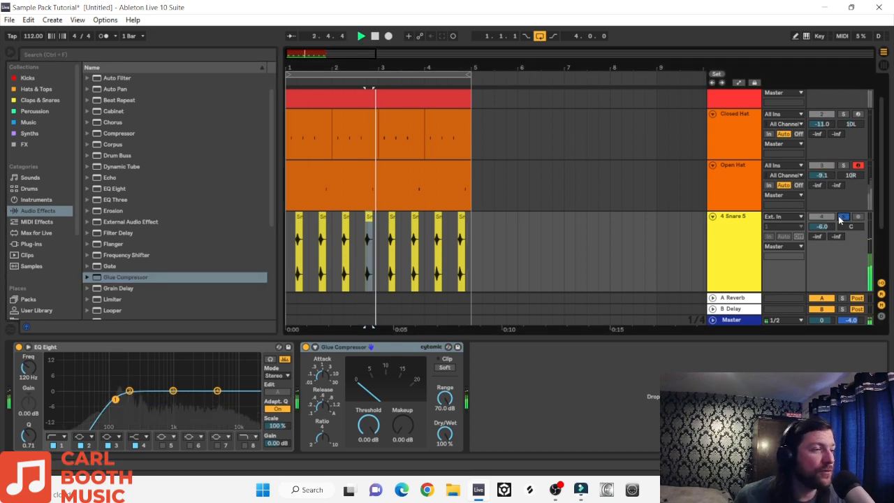
# Set the snare's Glue Compressor threshold to -17.8 dB and makeup to 2.70 dB, and bypass and re-enable it to compare
pyautogui.moveTo(368, 425); pyautogui.dragTo(368, 468)
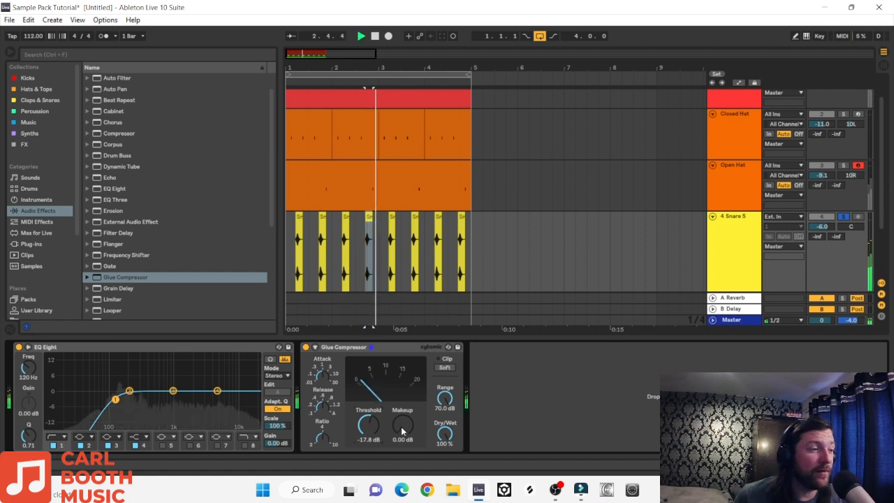
pyautogui.moveTo(402, 431); pyautogui.dragTo(402, 412)
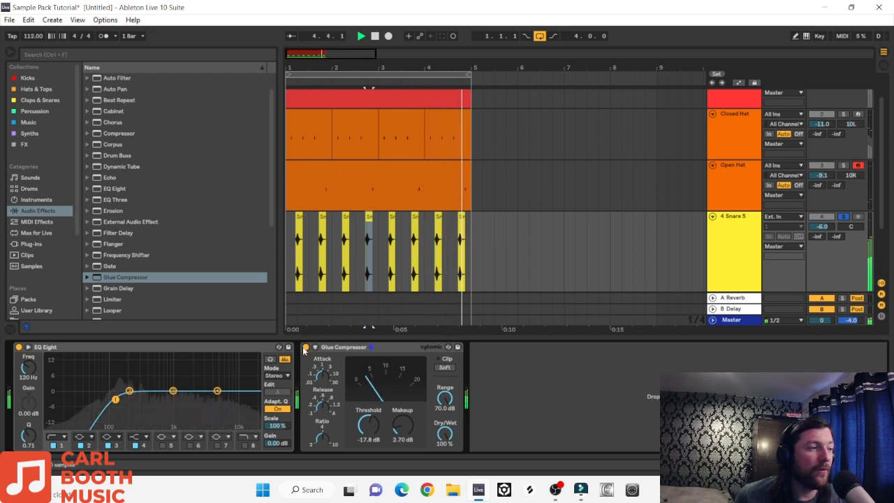
pyautogui.click(305, 347)
pyautogui.click(306, 347)
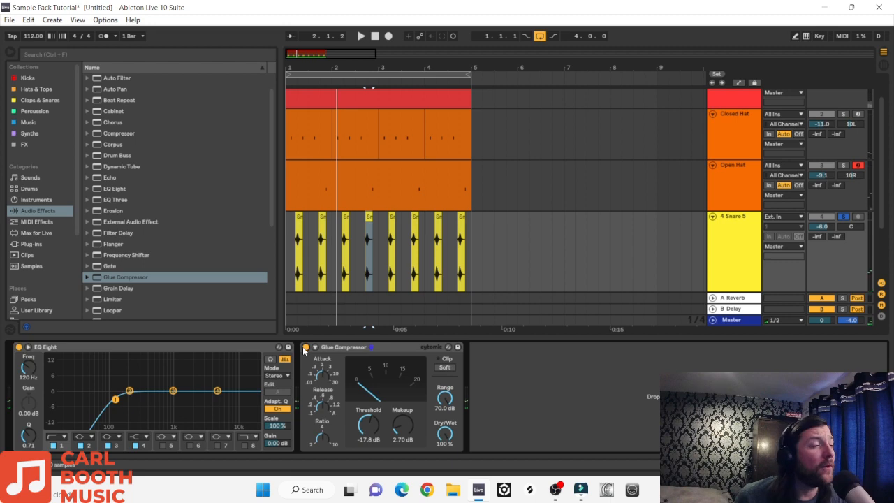
# Stop playback and group the five drum tracks, from Kick through Shaker 10, into one group track
pyautogui.press('space')
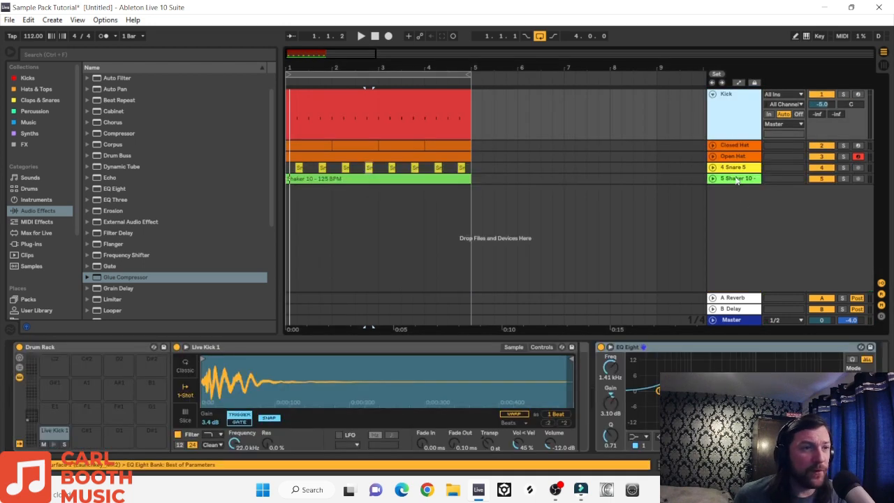
pyautogui.keyDown('shift'); pyautogui.click(737, 180); pyautogui.keyUp('shift')
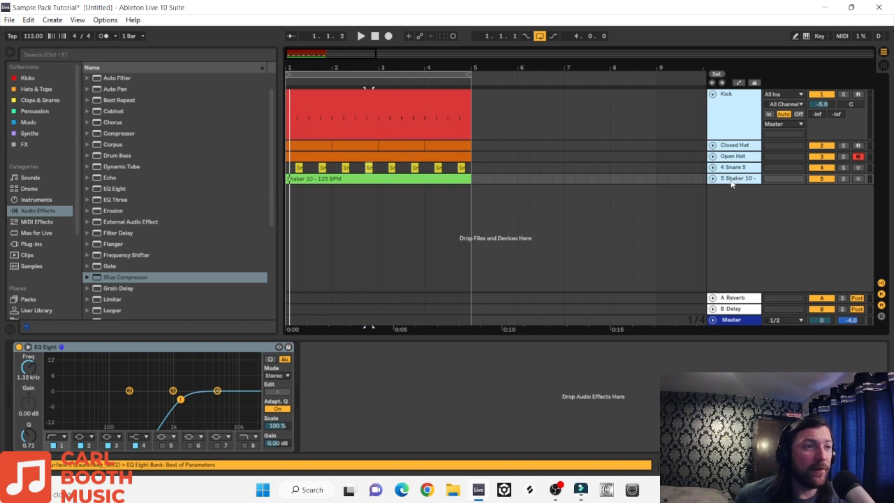
pyautogui.rightClick(731, 179)
pyautogui.click(758, 250)
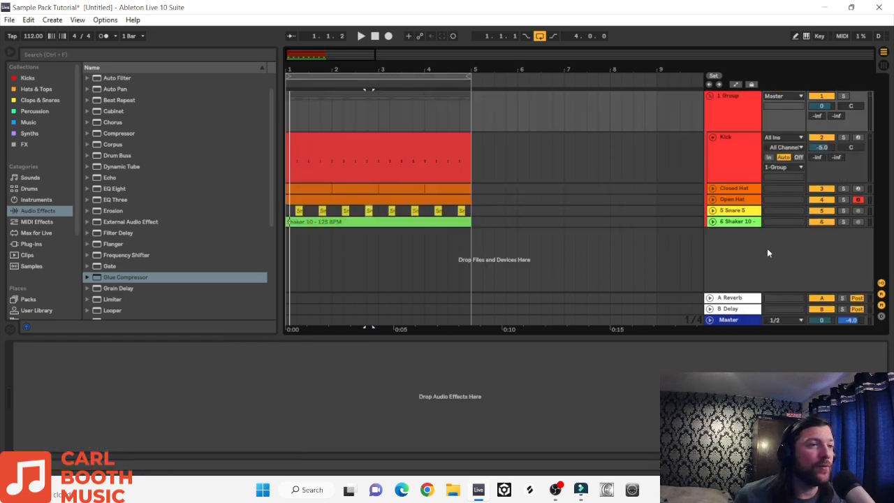
pyautogui.click(730, 104)
pyautogui.click(810, 116)
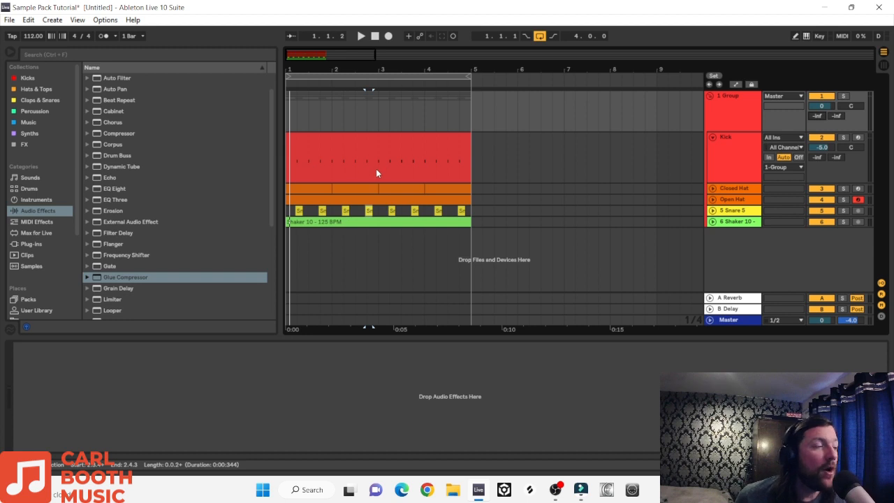
# Find the Carl Disco Drum Reverb preset among the Reverb audio effects and load it onto return track A
pyautogui.click(27, 245)
pyautogui.click(41, 199)
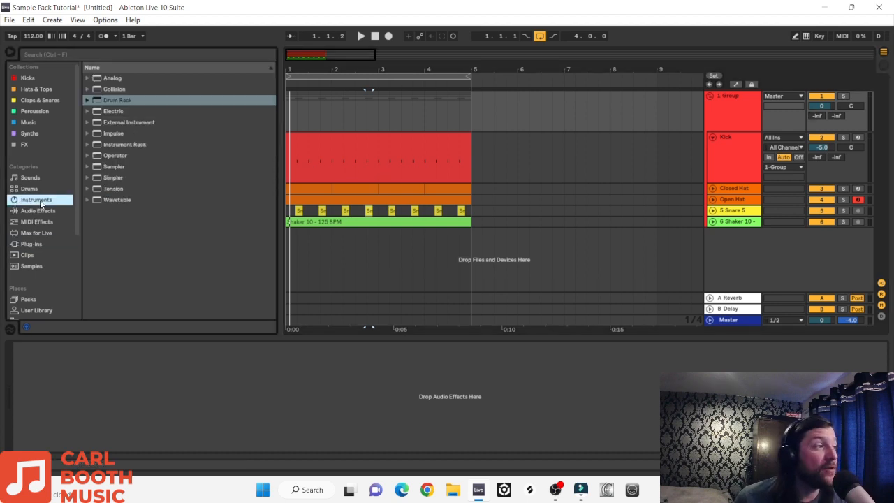
pyautogui.click(20, 211)
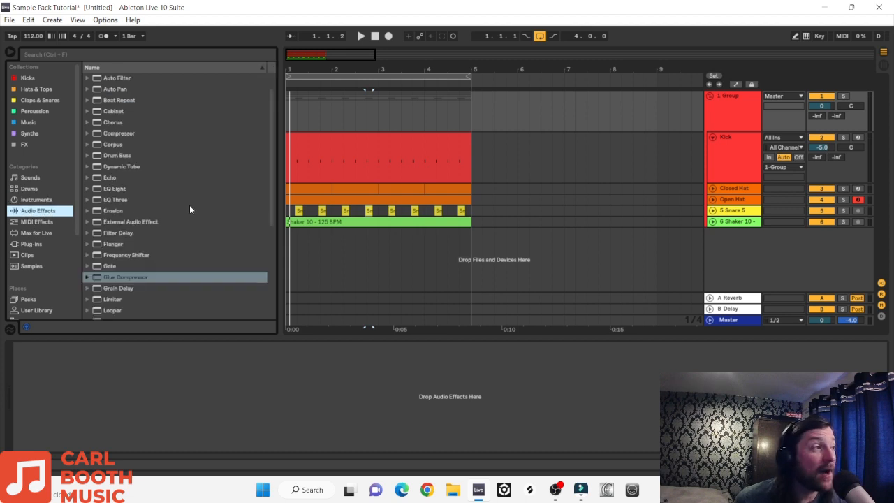
pyautogui.click(121, 184)
pyautogui.scroll(-3, 121, 187)
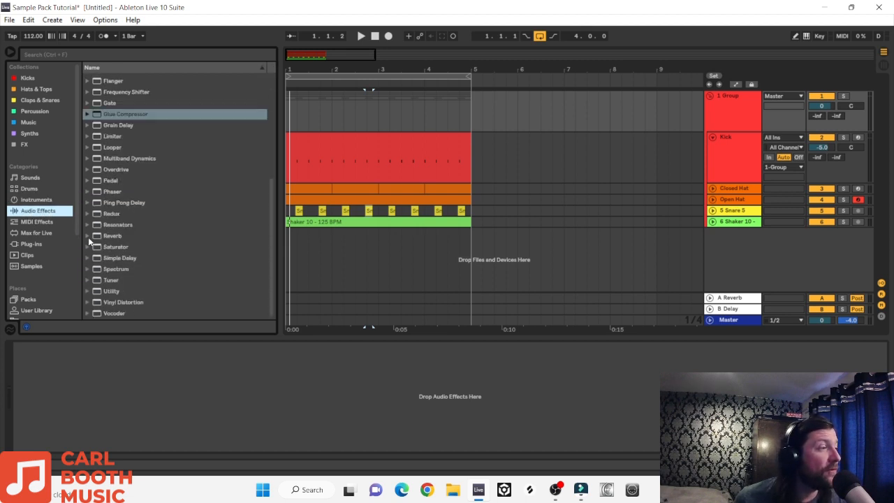
pyautogui.click(88, 236)
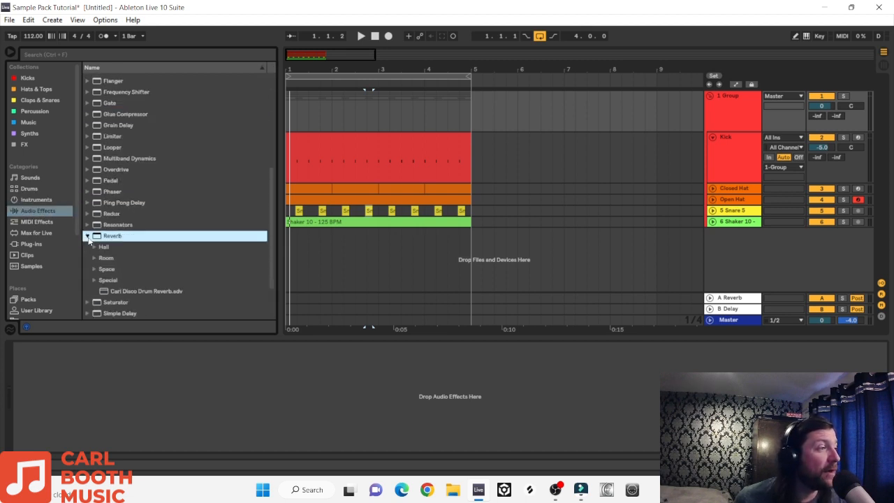
pyautogui.click(137, 290)
pyautogui.moveTo(737, 100); pyautogui.dragTo(739, 299)
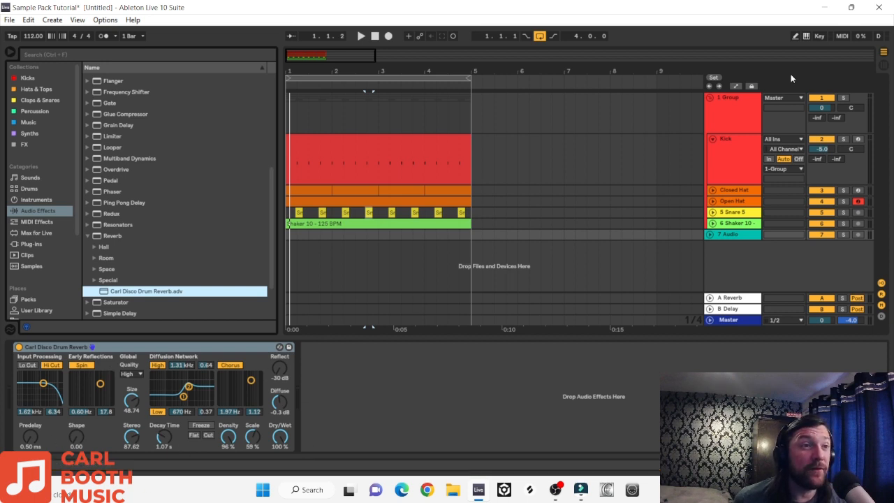
# Set the drum group's send to return A to -15 dB
pyautogui.click(818, 120)
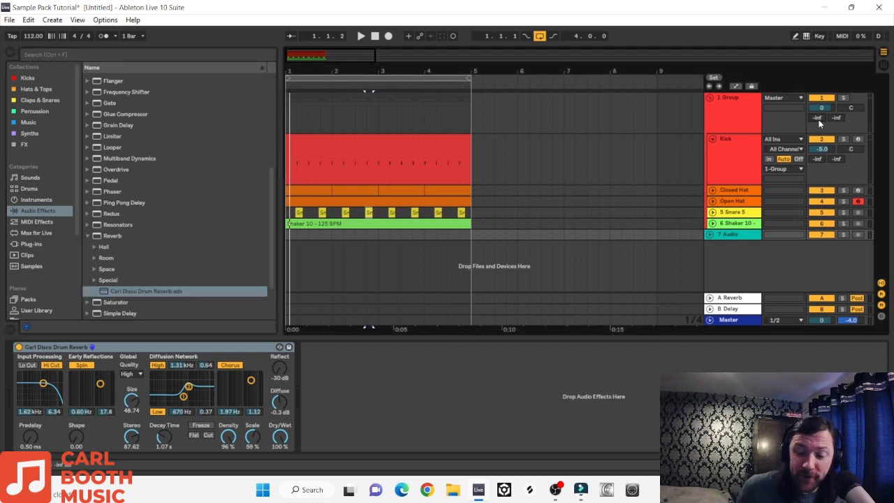
pyautogui.write('-15')
pyautogui.press('Return')
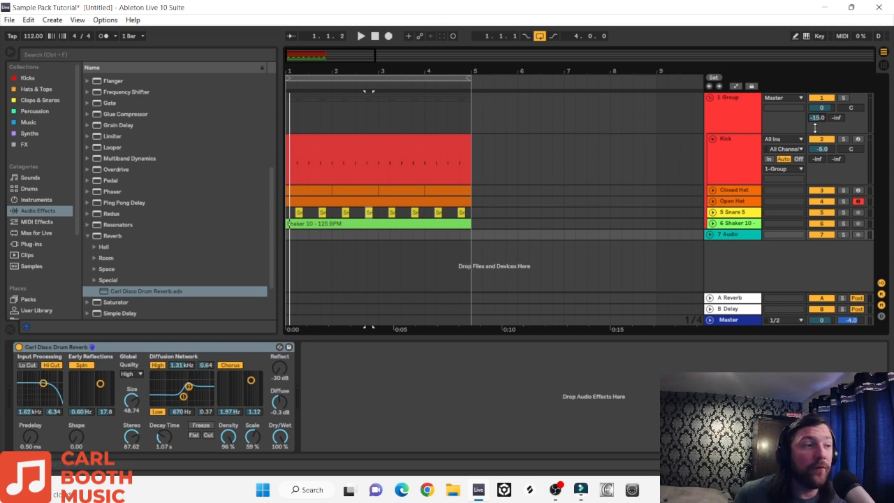
# Compare the soloed drum group with its reverb send removed and restored during playback, and play the full unsoloed beat
pyautogui.click(843, 98)
pyautogui.press('space')
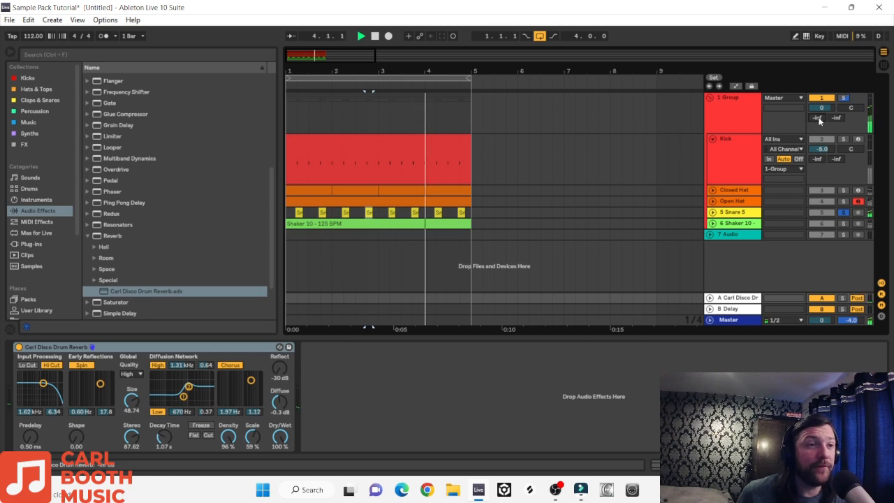
pyautogui.press('Delete')
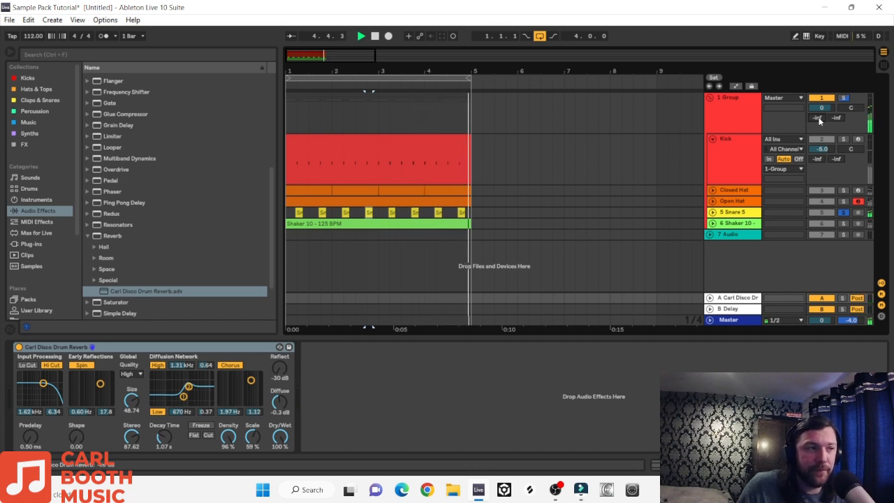
pyautogui.hotkey('ctrl', 'z')
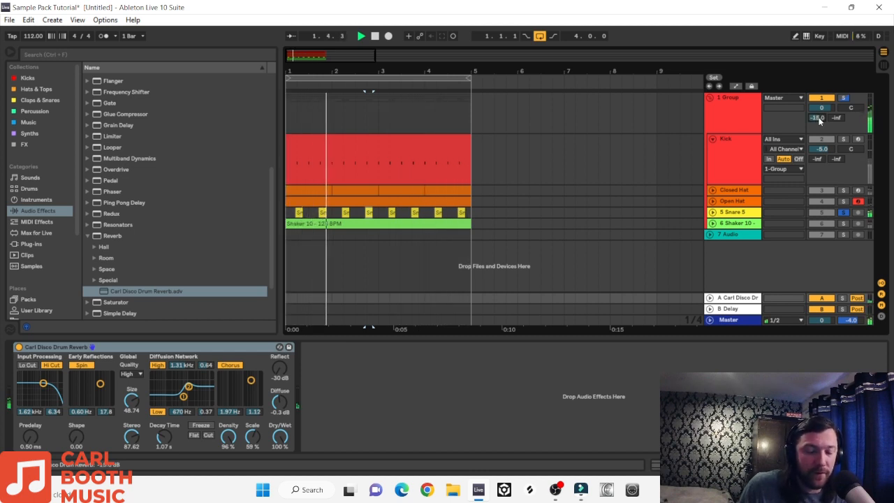
pyautogui.press('space')
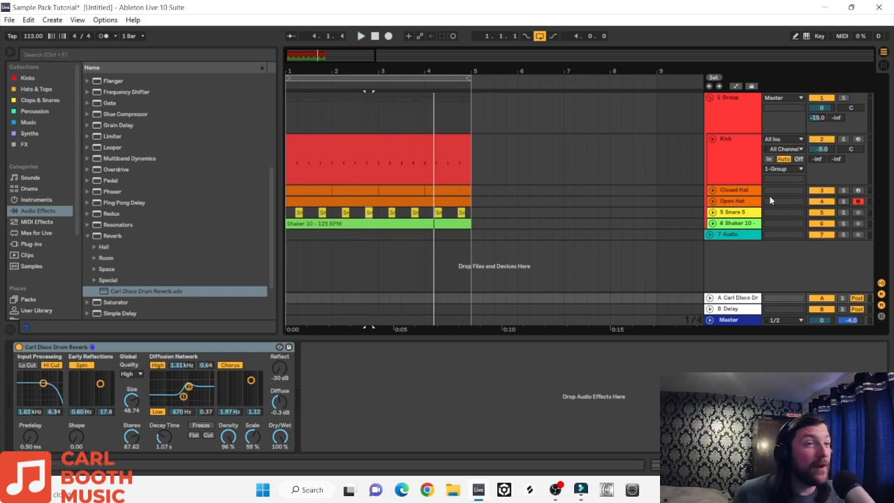
pyautogui.press('space')
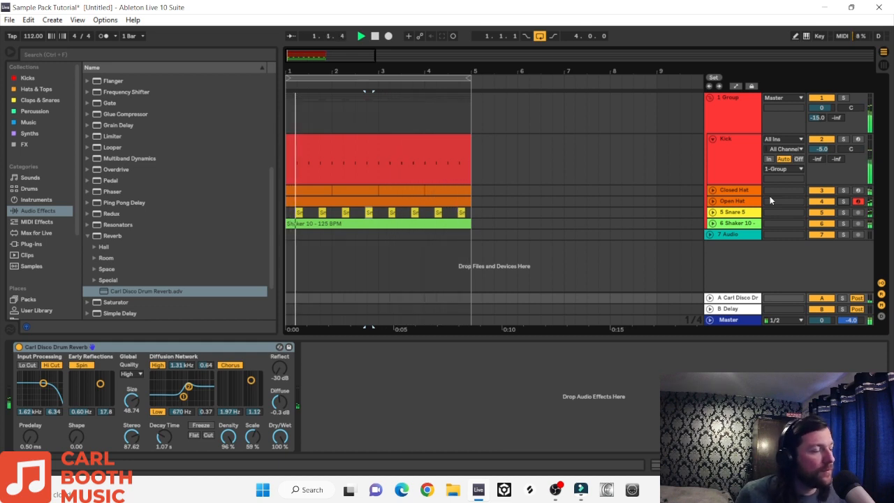
pyautogui.press('space')
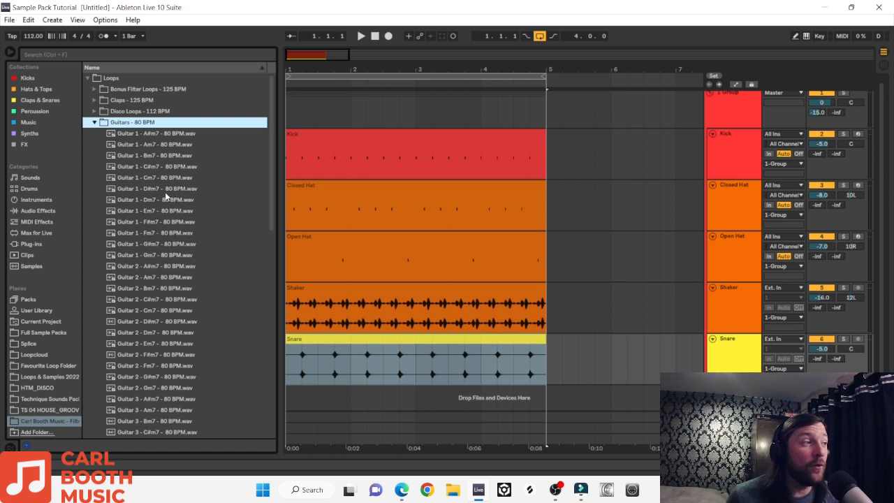
# Browse the Guitars - 80 BPM loops and add Guitar 1 - Fm7 as a new audio track below the Snare, starting at bar 1
pyautogui.scroll(-3, 166, 197)
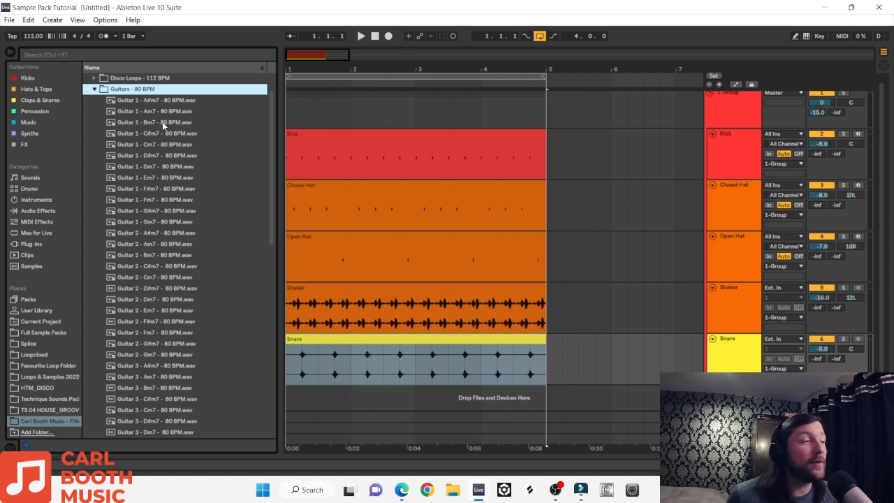
pyautogui.scroll(-2, 184, 246)
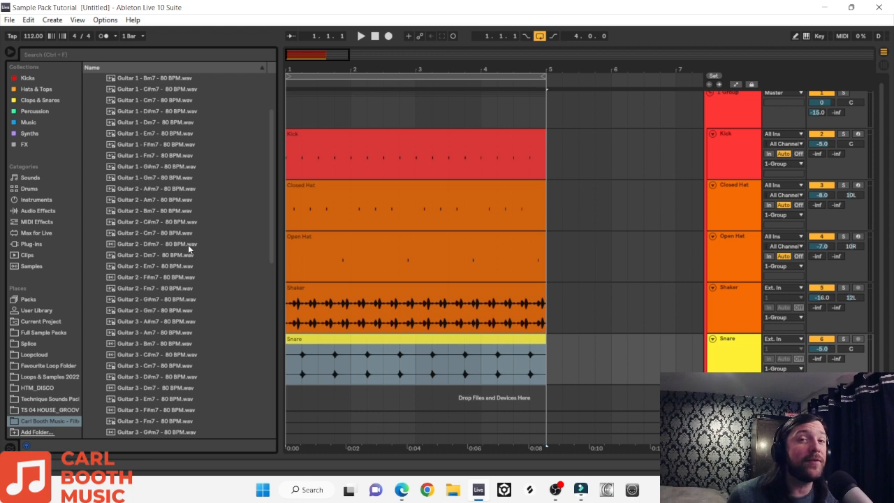
pyautogui.scroll(3, 187, 244)
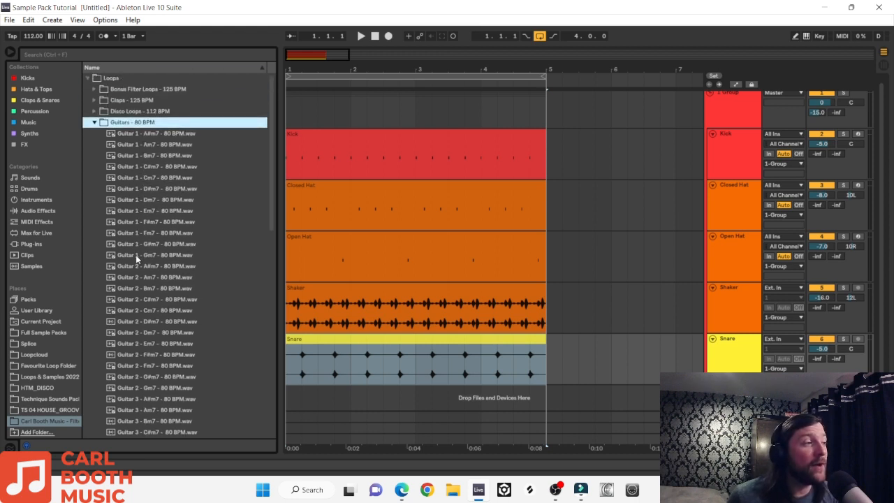
pyautogui.scroll(-1, 136, 255)
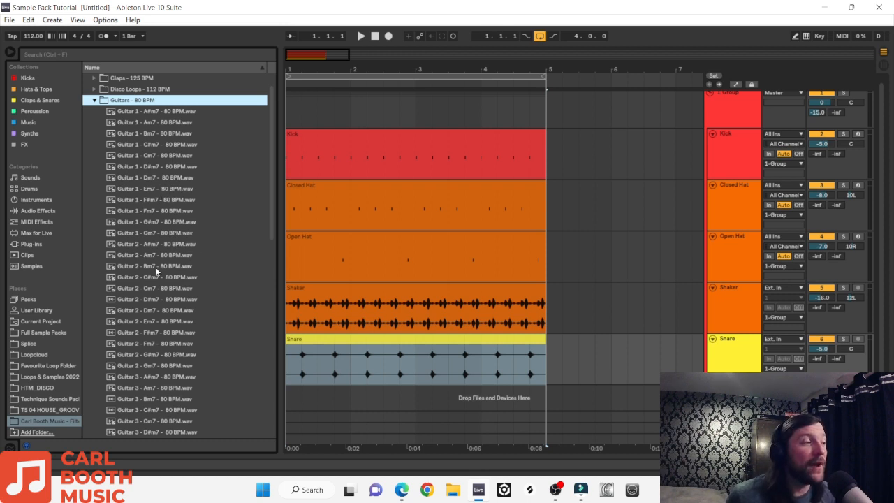
pyautogui.scroll(-2, 155, 267)
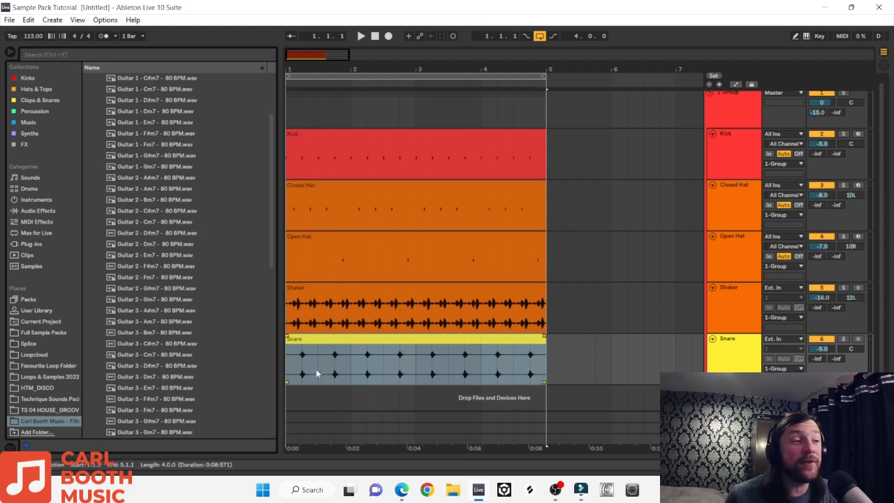
pyautogui.scroll(-3, 141, 327)
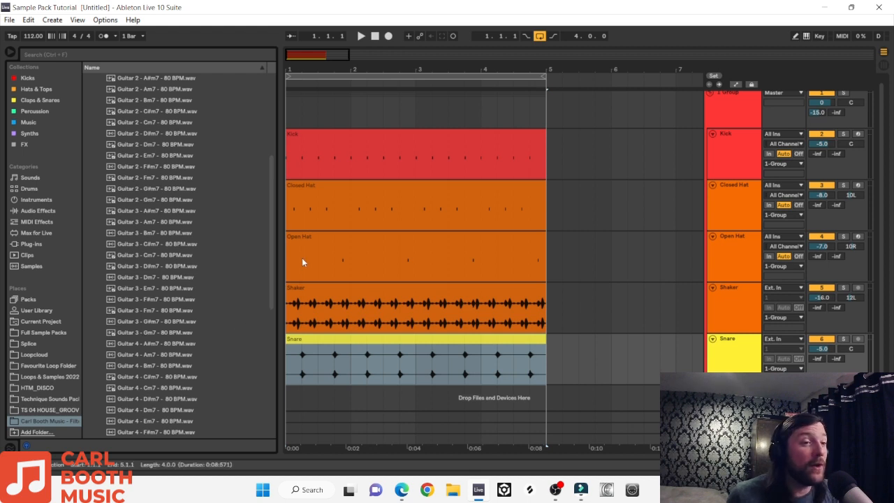
pyautogui.scroll(3, 149, 224)
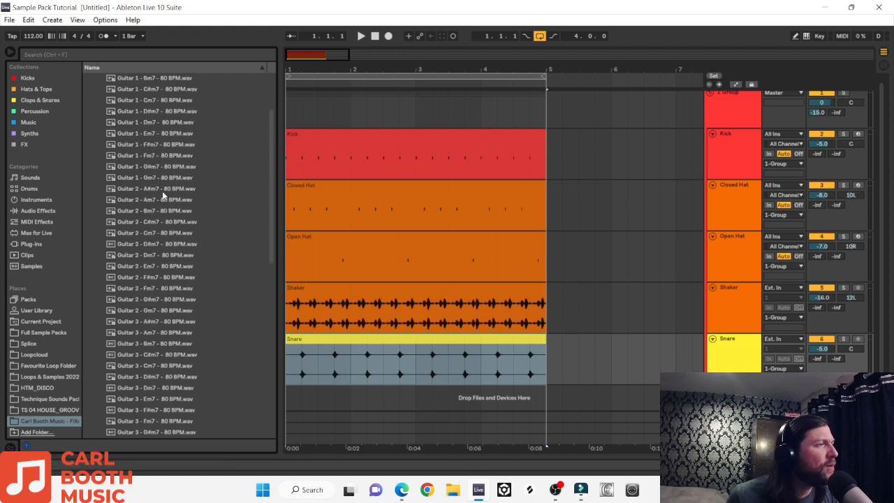
pyautogui.click(127, 155)
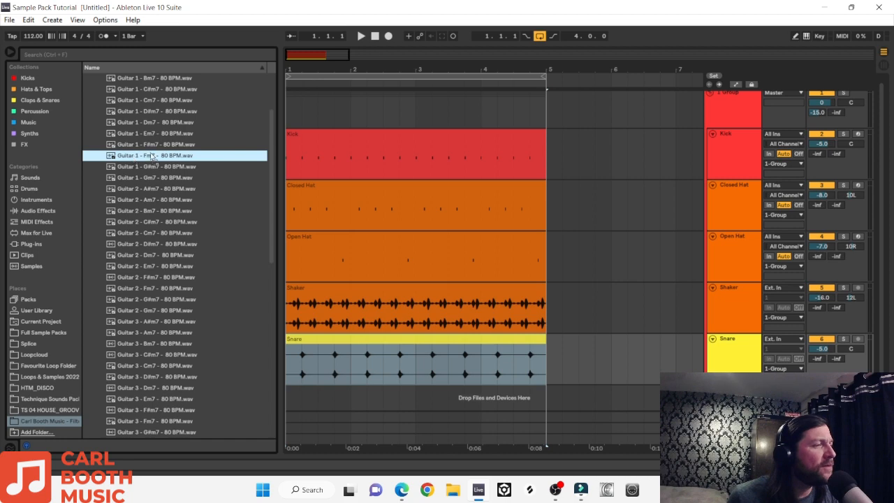
pyautogui.moveTo(128, 155); pyautogui.dragTo(300, 398)
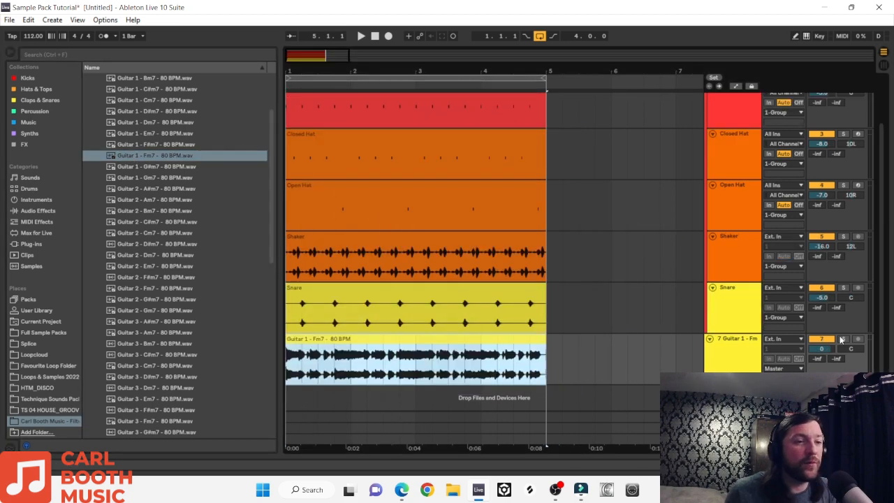
# Solo the guitar track, lower its volume to -14.7 dB while auditioning it, and unsolo it
pyautogui.click(843, 340)
pyautogui.moveTo(821, 349); pyautogui.dragTo(822, 370)
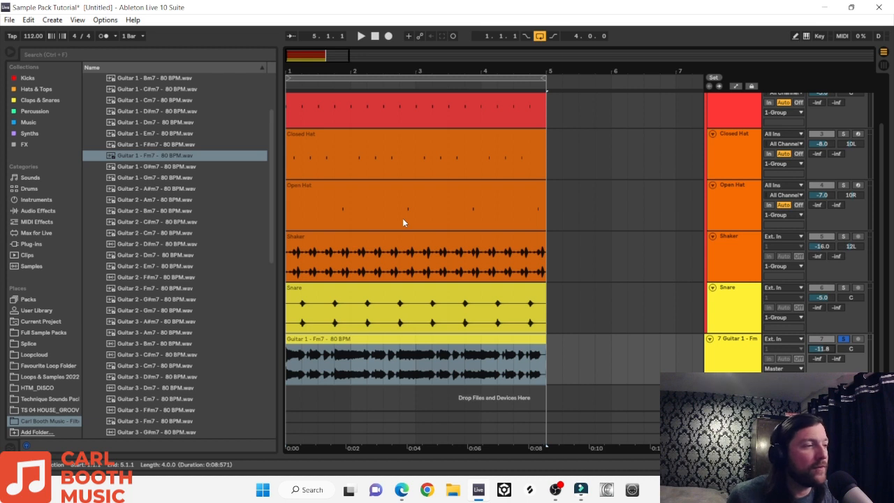
pyautogui.press('space')
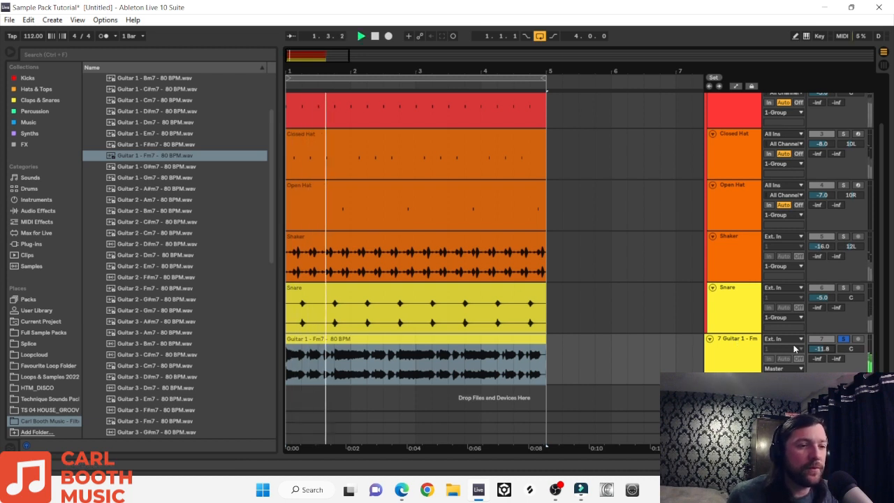
pyautogui.moveTo(821, 349); pyautogui.dragTo(821, 364)
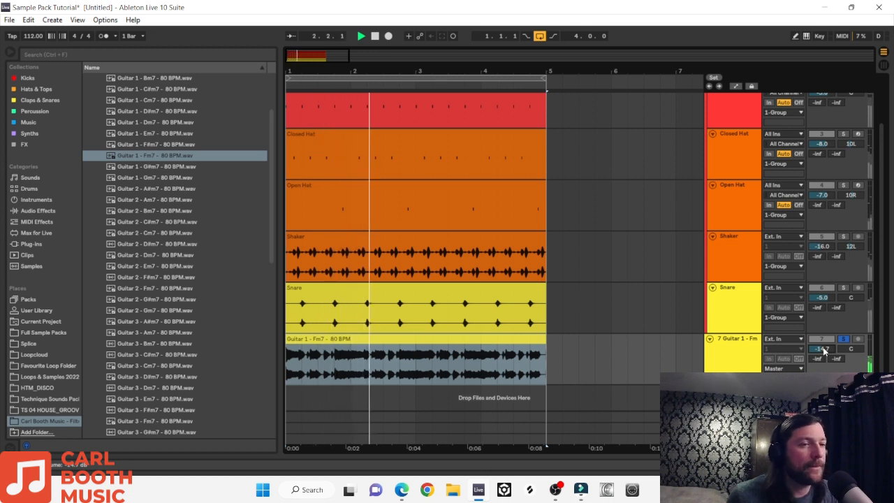
pyautogui.press('space')
pyautogui.click(843, 339)
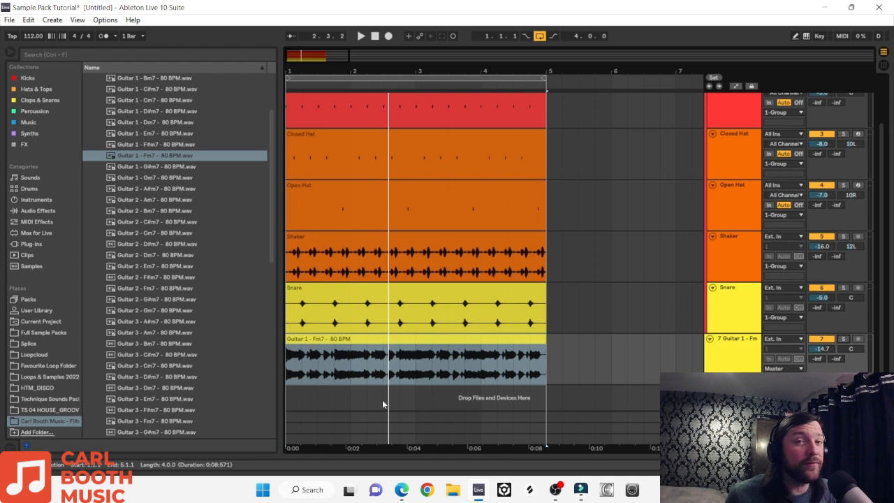
# Play the guitar together with the drums and lower the guitar track's volume to -16.7 dB
pyautogui.press('space')
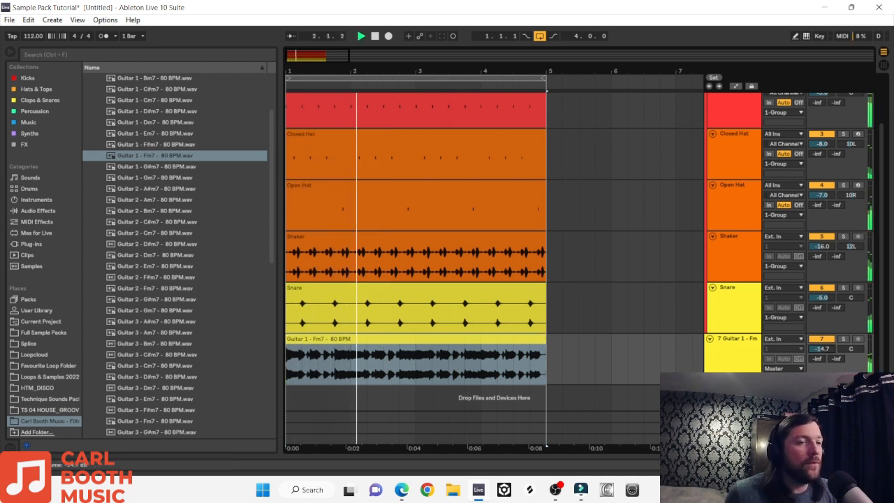
pyautogui.scroll(-4, 817, 349)
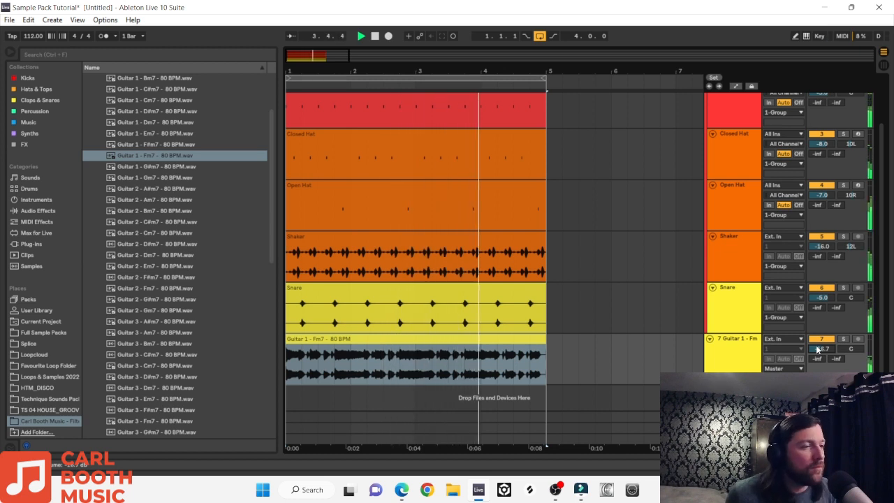
pyautogui.scroll(2, 817, 348)
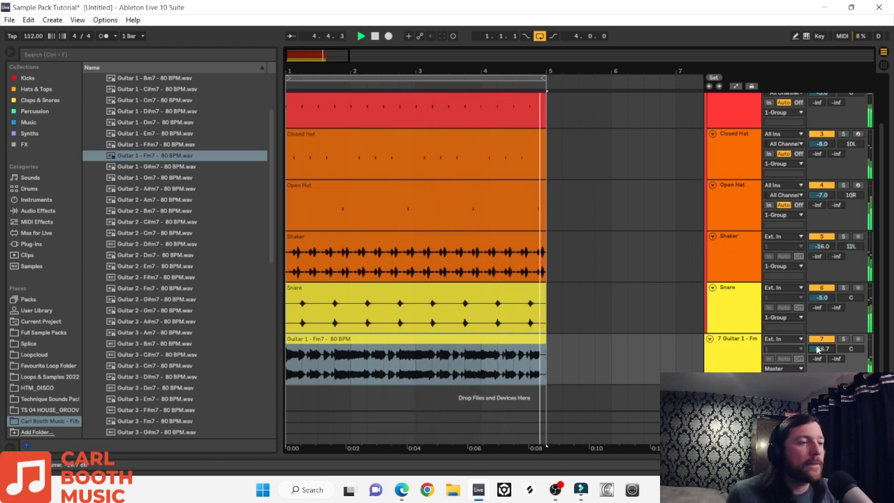
pyautogui.press('space')
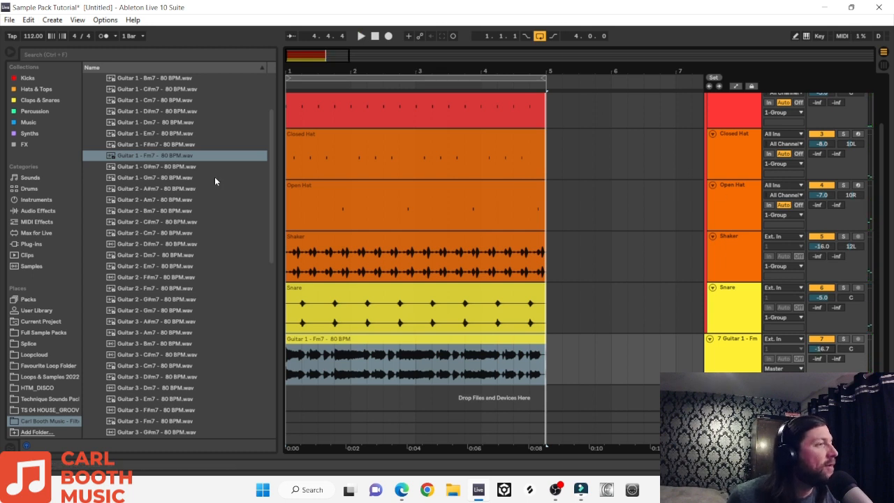
# Browse the guitar loops and place Guitar 2 - Fm7 on the guitar track just after the Guitar 1 clip
pyautogui.scroll(3, 213, 177)
pyautogui.scroll(-3, 167, 225)
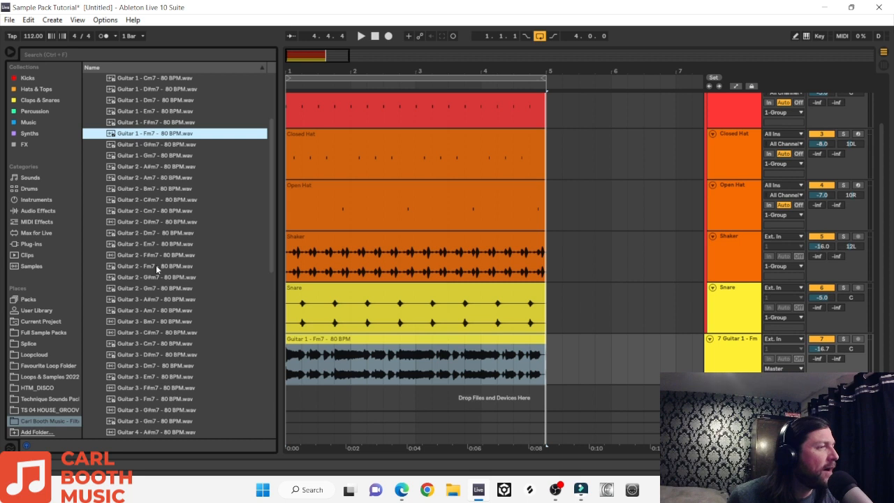
pyautogui.moveTo(155, 265); pyautogui.dragTo(555, 357)
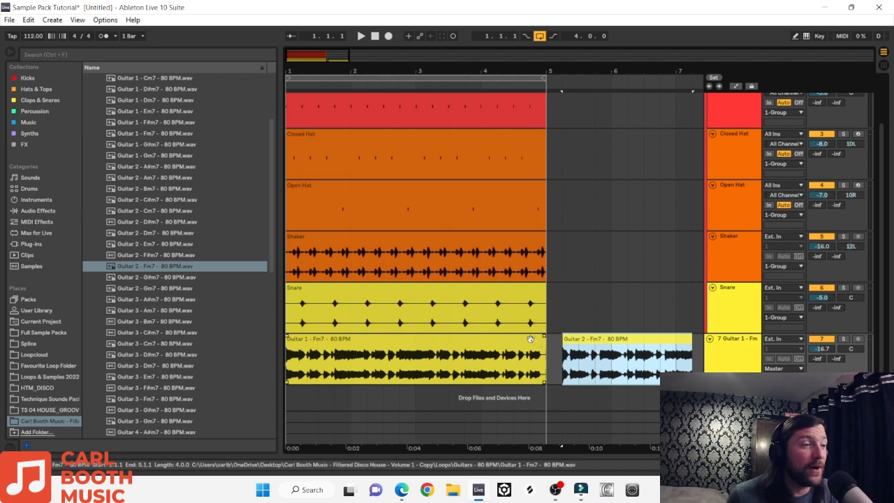
pyautogui.click(396, 70)
pyautogui.press('-')
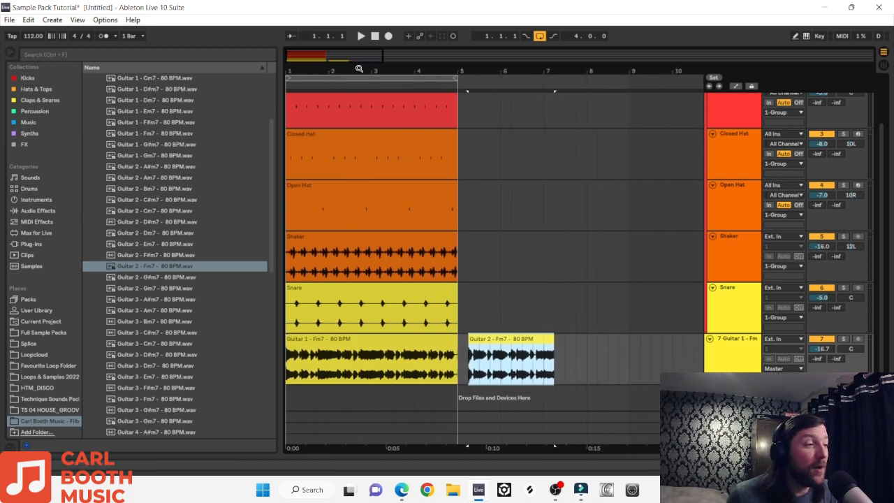
# Swap the two guitar clips so Guitar 2 - Fm7 starts at bar 1 and Guitar 1 - Fm7 starts at bar 5
pyautogui.keyDown('shift'); pyautogui.click(503, 362); pyautogui.keyUp('shift')
pyautogui.moveTo(503, 363); pyautogui.dragTo(697, 360)
pyautogui.moveTo(480, 340); pyautogui.dragTo(297, 363)
pyautogui.moveTo(632, 364); pyautogui.dragTo(500, 364)
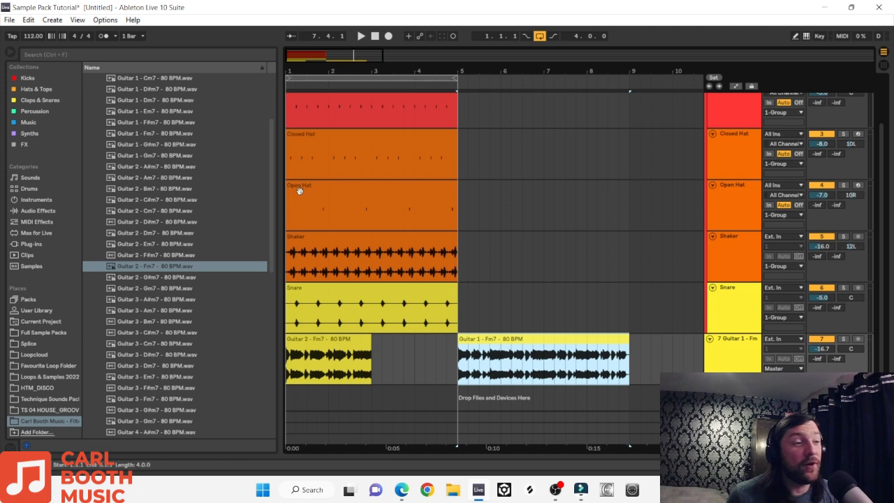
# Play the Guitar 2 - Fm7 loop together with the drums from bar 1
pyautogui.click(356, 342)
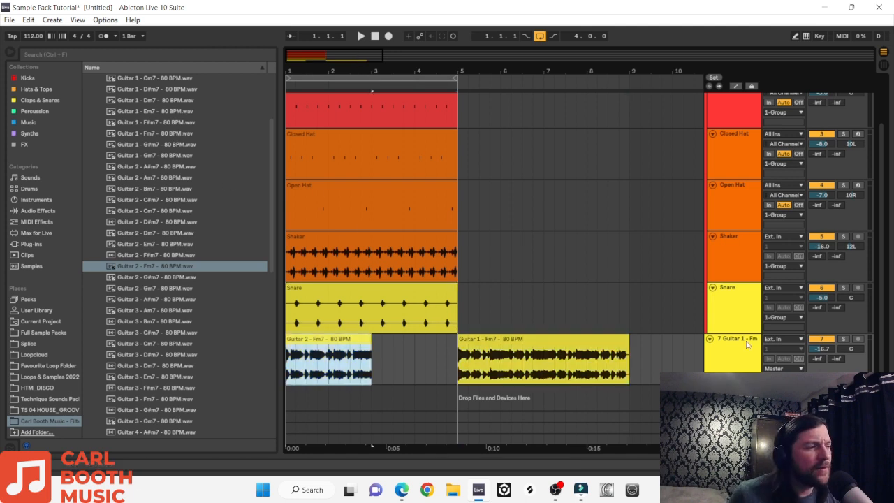
pyautogui.press('space')
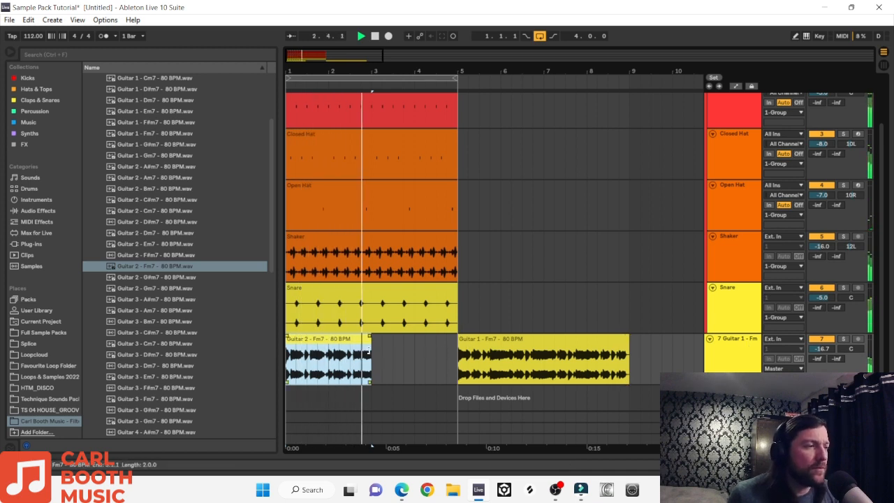
pyautogui.press('space')
# Rearrange the guitar track so Guitar 1 - Fm7 covers bars 1 to 3 and a blue-coloured Guitar 2 - Fm7 clip covers bar 4
pyautogui.moveTo(328, 355); pyautogui.dragTo(497, 350)
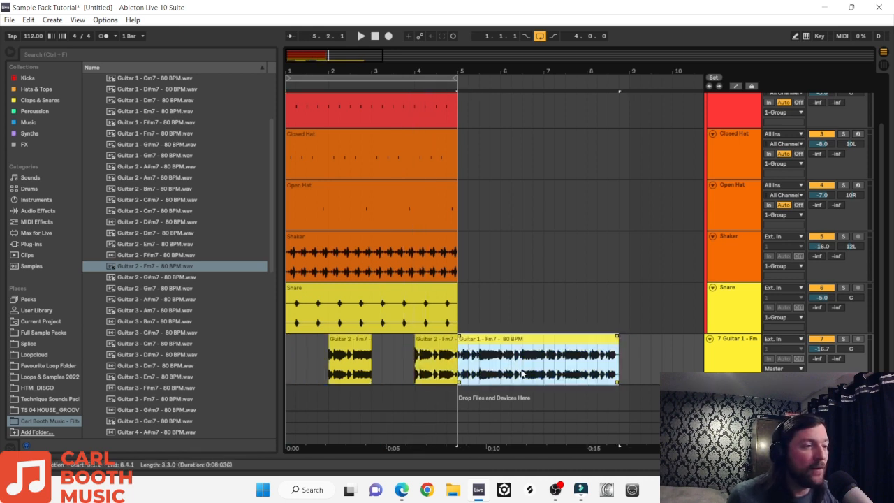
pyautogui.click(353, 358)
pyautogui.click(438, 342)
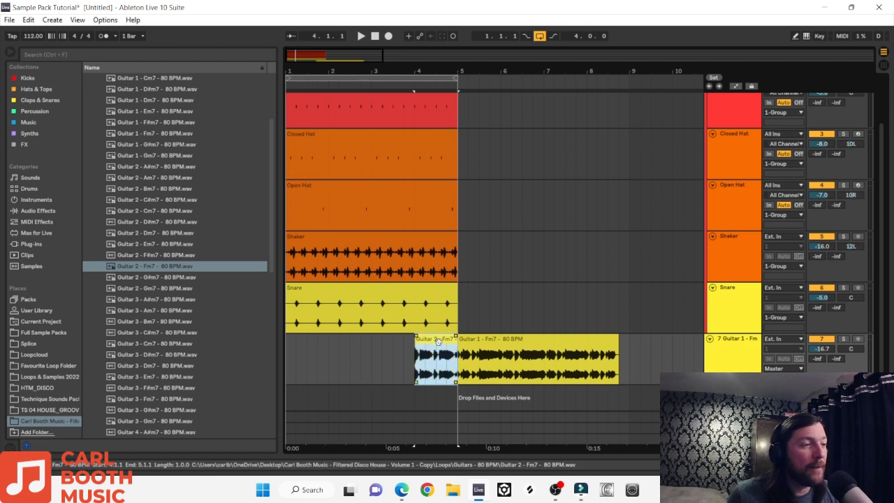
pyautogui.moveTo(519, 348); pyautogui.dragTo(555, 354)
pyautogui.moveTo(652, 354); pyautogui.dragTo(540, 355)
pyautogui.hotkey('ctrl', 'z')
pyautogui.hotkey('ctrl', 'z')
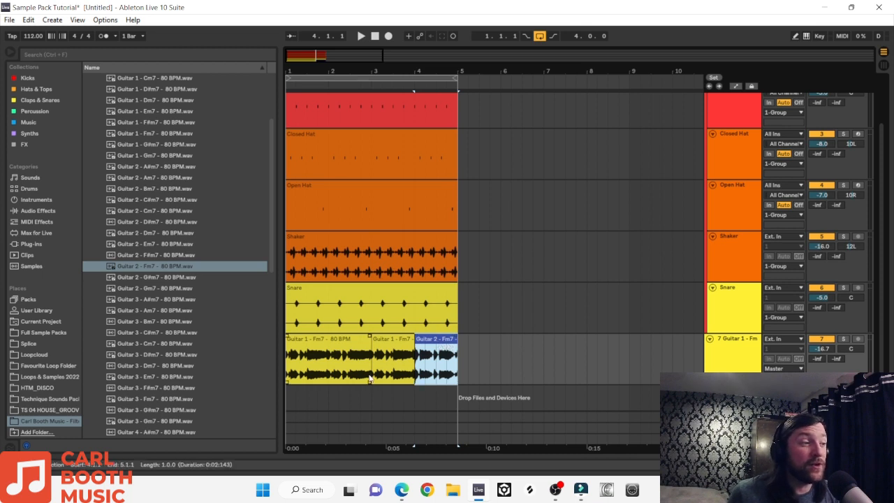
# Play the combined Guitar 1 and Guitar 2 arrangement with the drums from bar 1
pyautogui.click(299, 344)
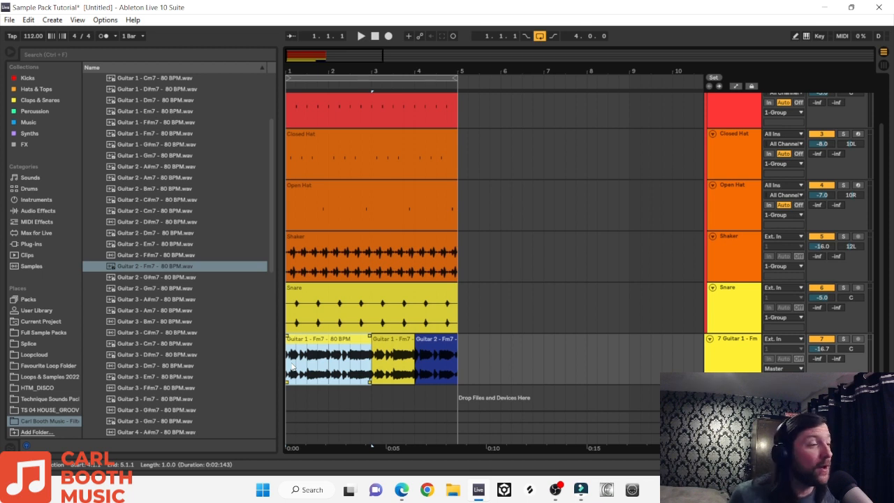
pyautogui.press('space')
pyautogui.click(514, 349)
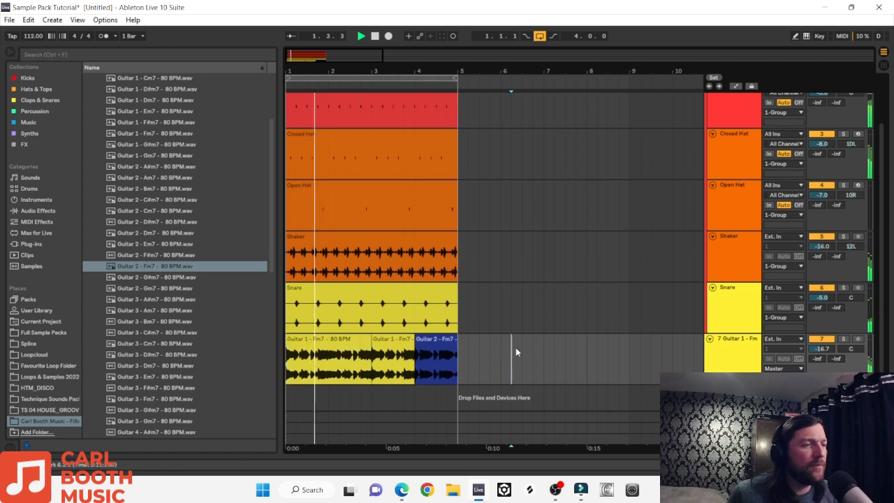
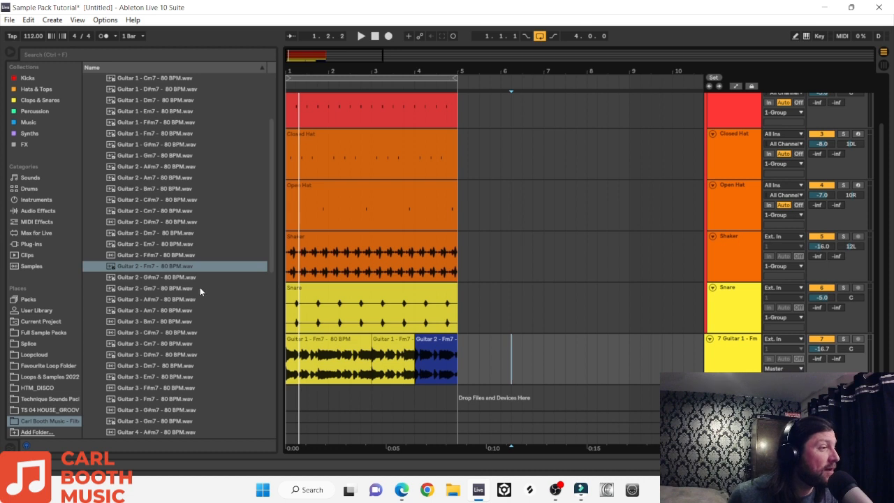
# Audition the Guitar 2 - Gm7, Guitar 3 - Cm7, Guitar 3 - Fm7 and Guitar 4 - Fm7 loops from the sample pack
pyautogui.click(155, 292)
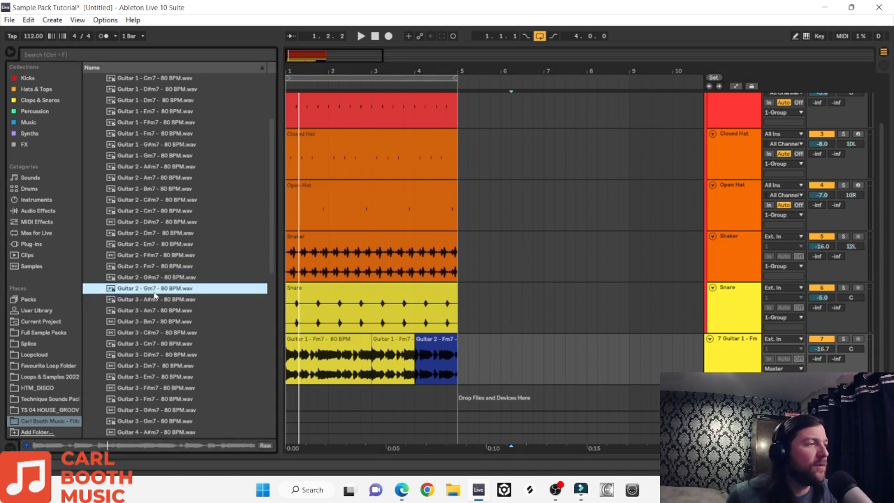
pyautogui.scroll(-3, 154, 295)
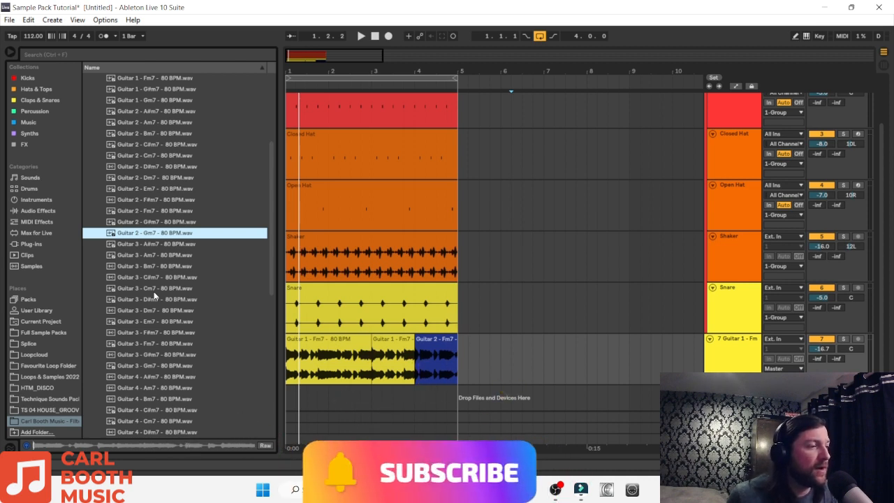
pyautogui.click(165, 289)
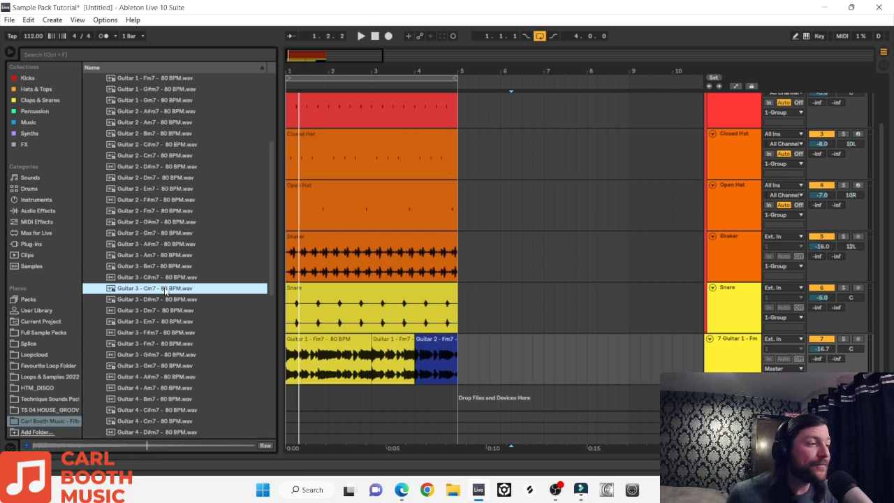
pyautogui.click(155, 343)
pyautogui.scroll(-3, 156, 360)
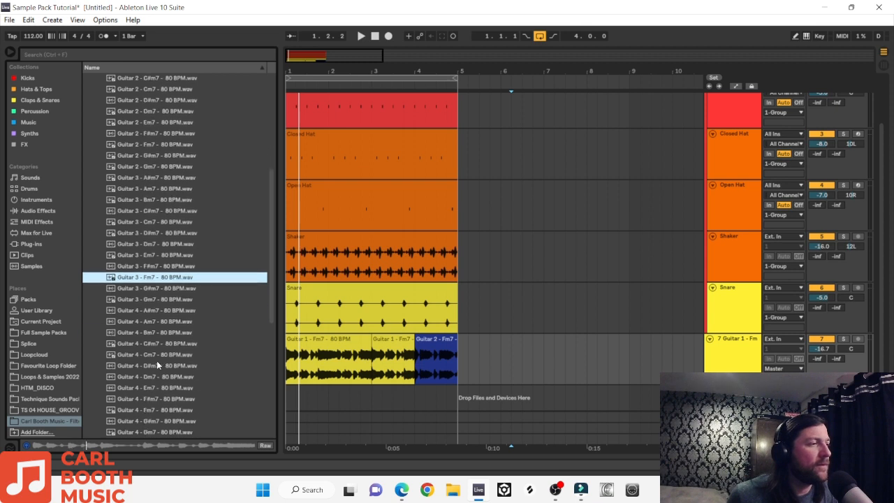
pyautogui.click(152, 410)
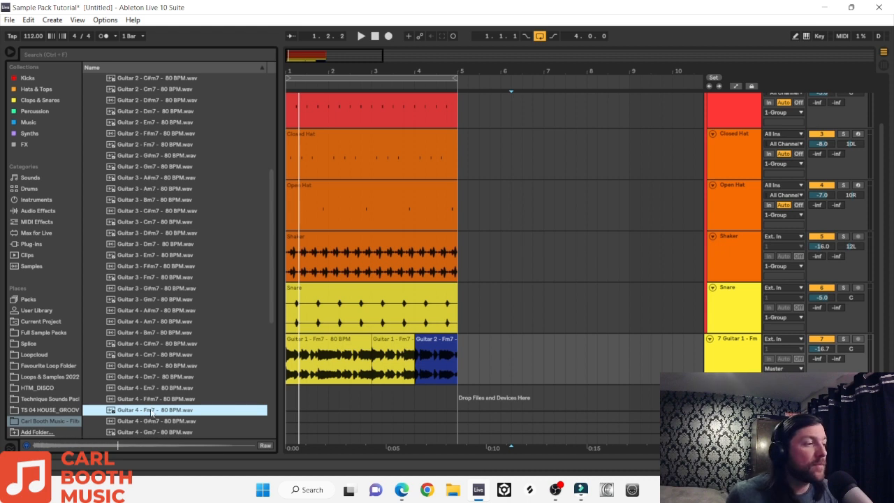
# Add Guitar 4 - Fm7 on a new audio track at bar 5 and play it at -17.0 dB with the loop extended to six bars
pyautogui.moveTo(151, 412); pyautogui.dragTo(461, 397)
pyautogui.click(373, 365)
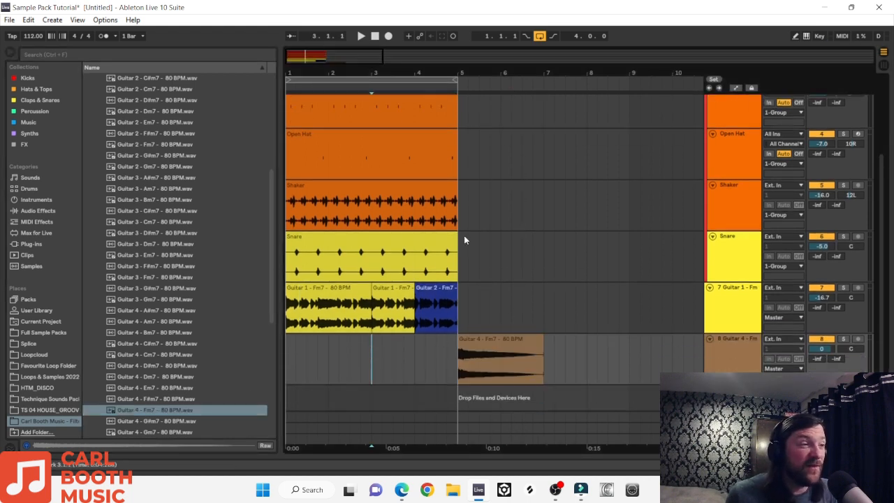
pyautogui.press('space')
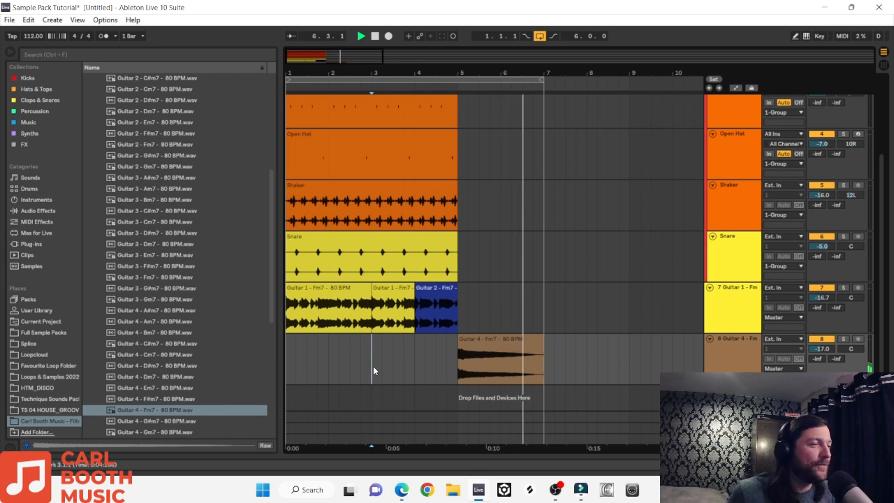
pyautogui.press('space')
# Audition the Guitar 5 loops in Bm7, Cm7, Em7, Fm7, Gm7 and G#m7
pyautogui.scroll(-7, 168, 248)
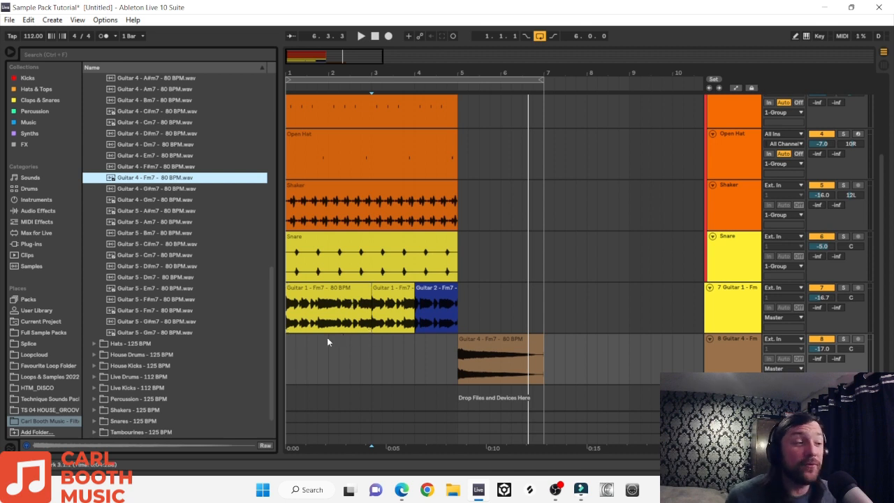
pyautogui.click(295, 356)
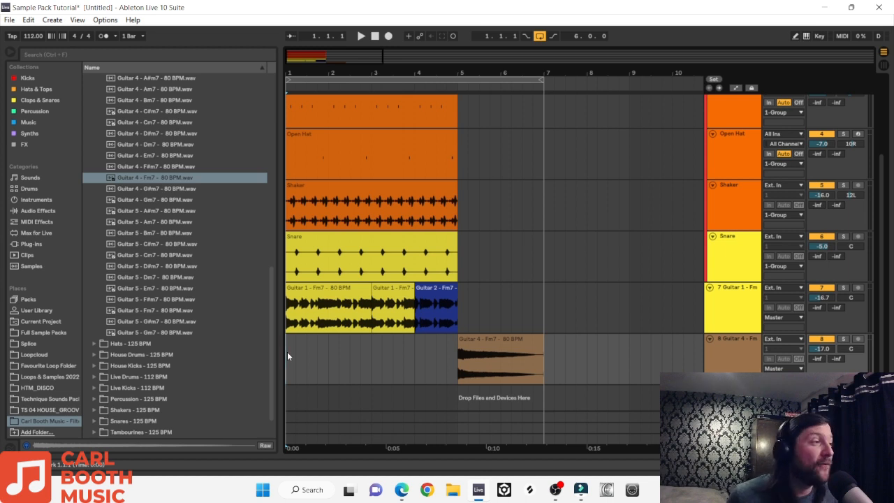
pyautogui.click(152, 233)
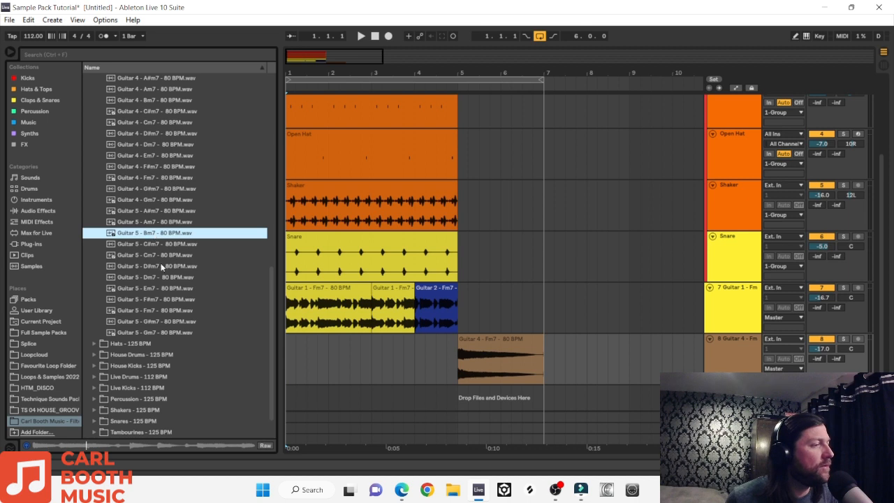
pyautogui.click(159, 255)
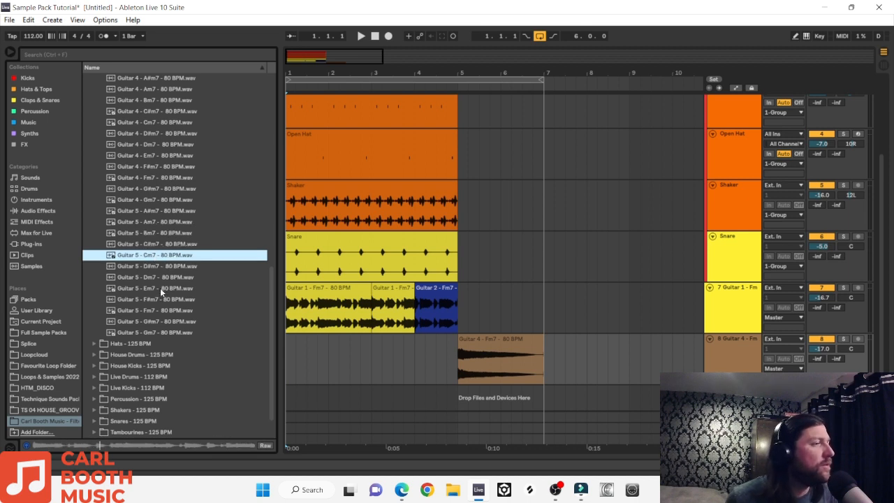
pyautogui.click(160, 288)
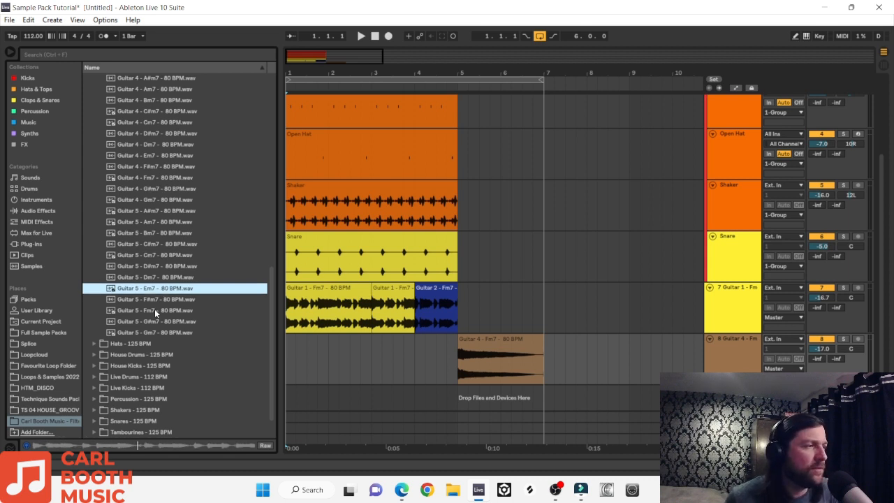
pyautogui.click(154, 308)
pyautogui.click(151, 332)
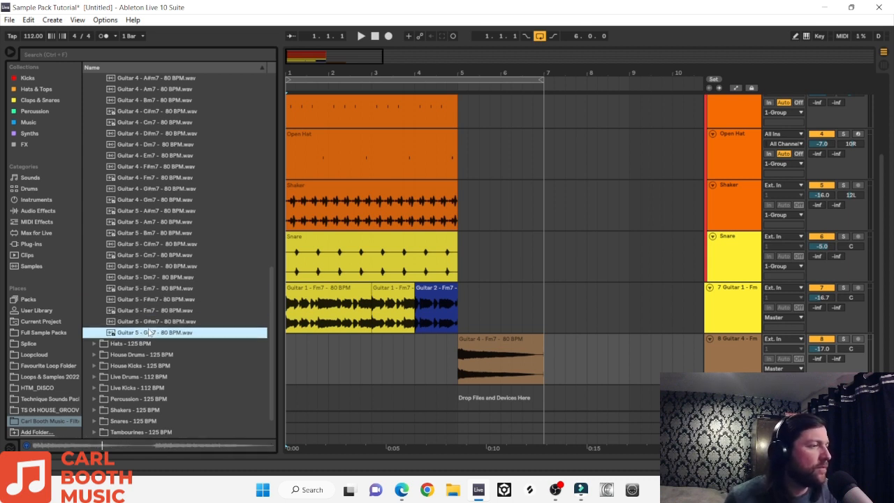
pyautogui.click(151, 322)
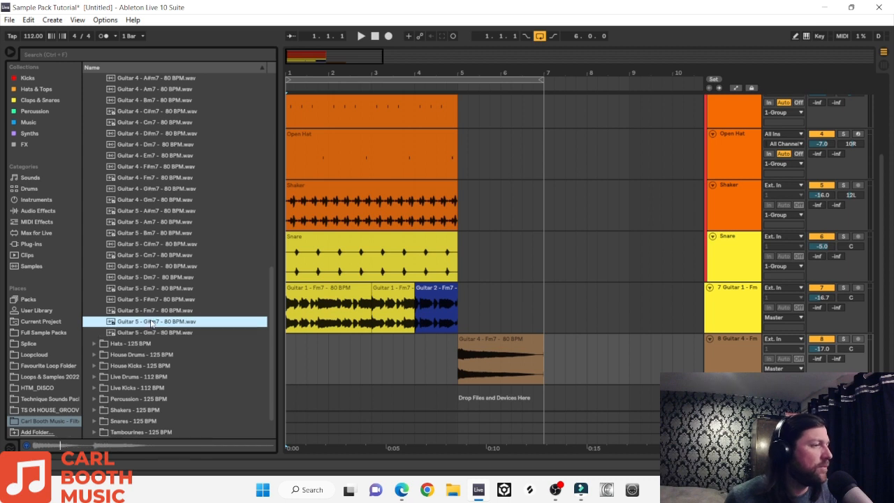
# Audition Guitar 4 in Gm7 and Fm7, and compare the Guitar 1 loops in Fm7, Gm7 and Cm7
pyautogui.click(149, 204)
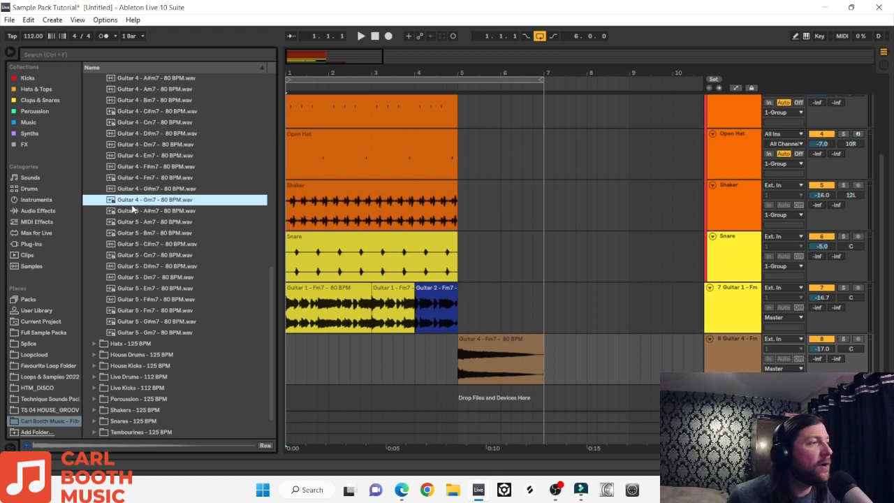
pyautogui.scroll(1, 138, 201)
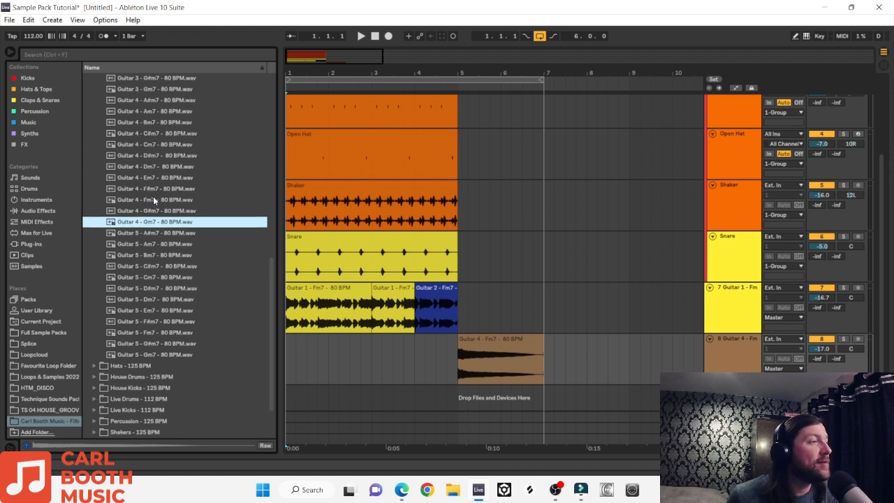
pyautogui.scroll(1, 153, 200)
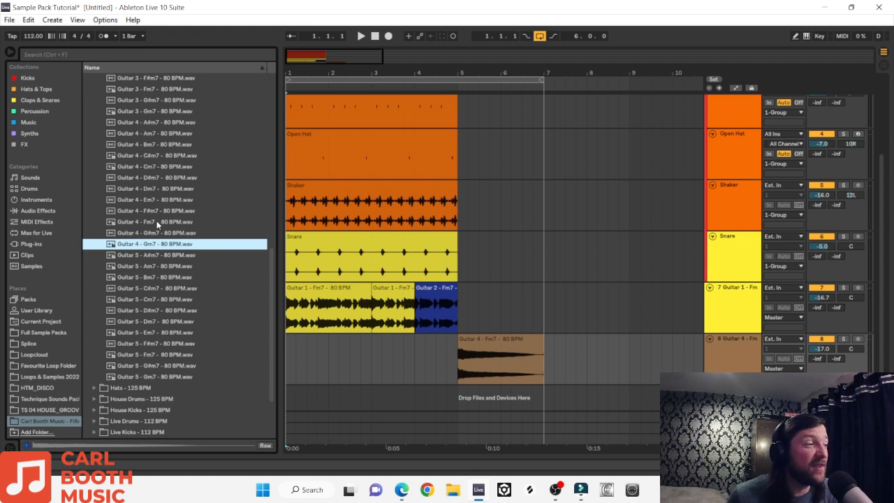
pyautogui.click(156, 221)
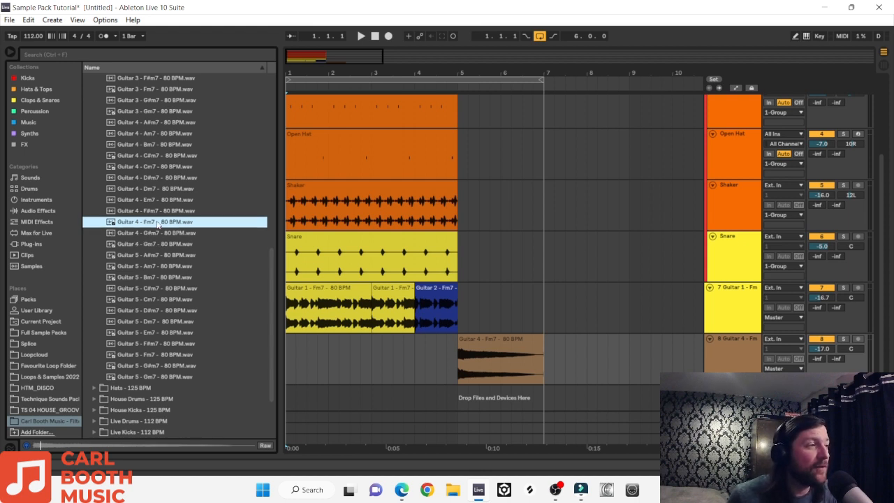
pyautogui.scroll(5, 158, 189)
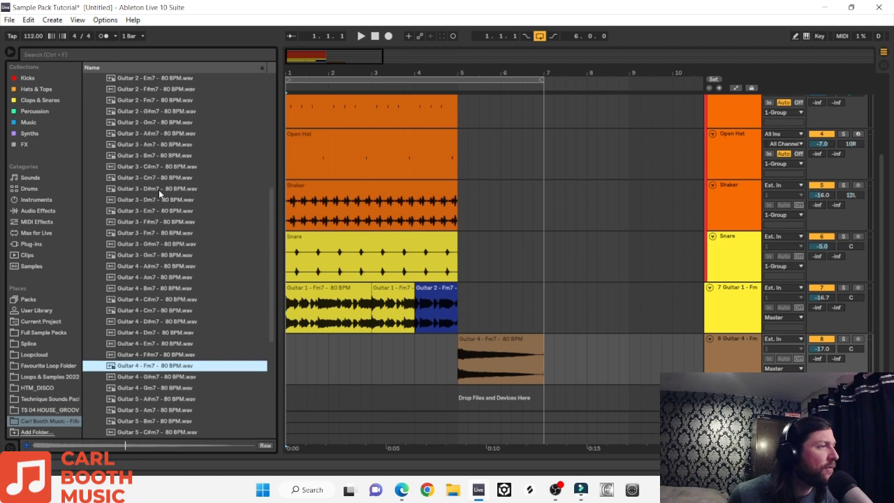
pyautogui.scroll(6, 158, 190)
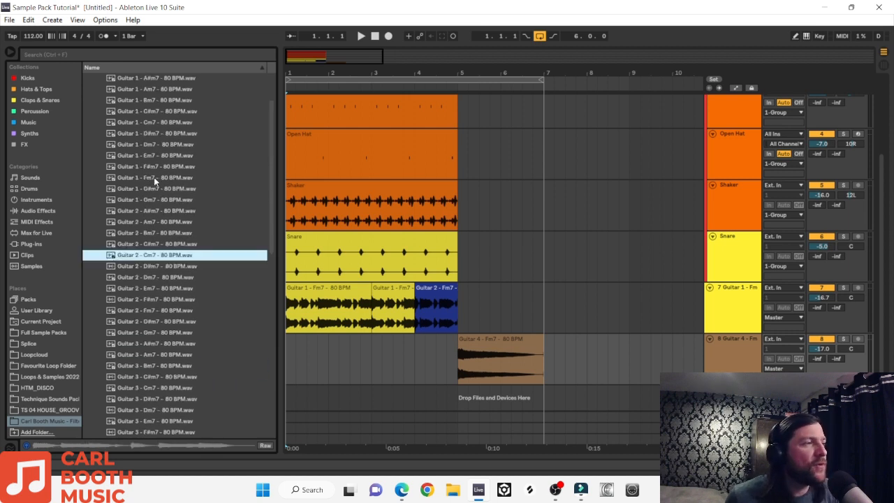
pyautogui.click(154, 177)
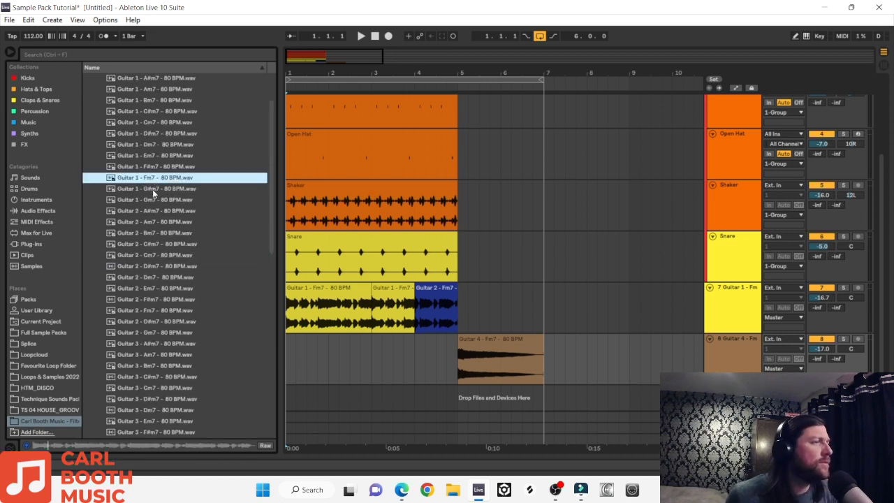
pyautogui.click(153, 198)
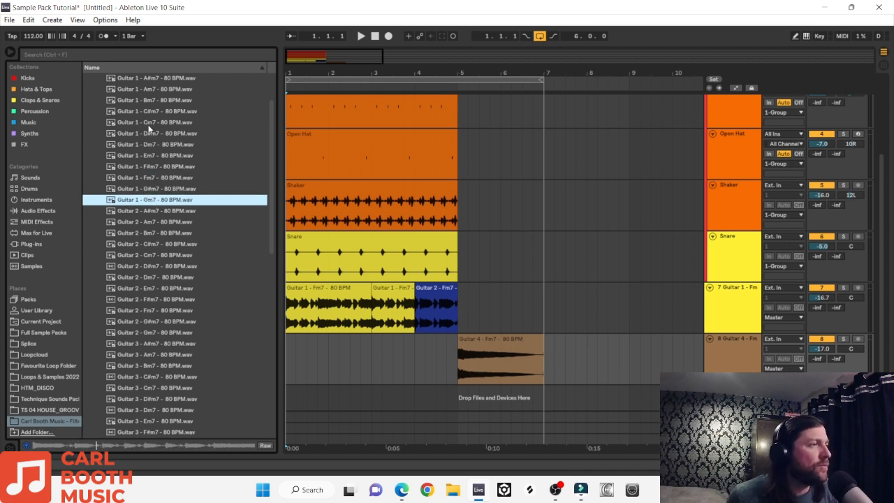
pyautogui.click(148, 121)
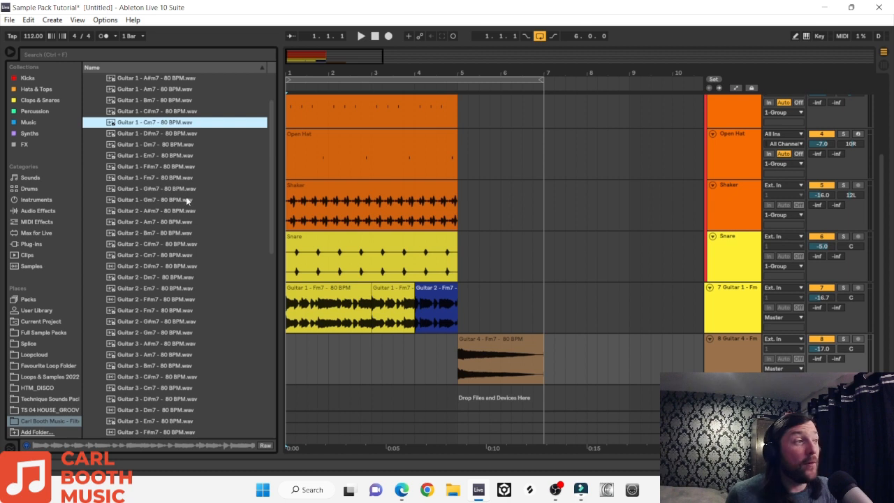
# Delete the Guitar 4 - Fm7 track and the Guitar 1 - Fm7 track
pyautogui.click(726, 353)
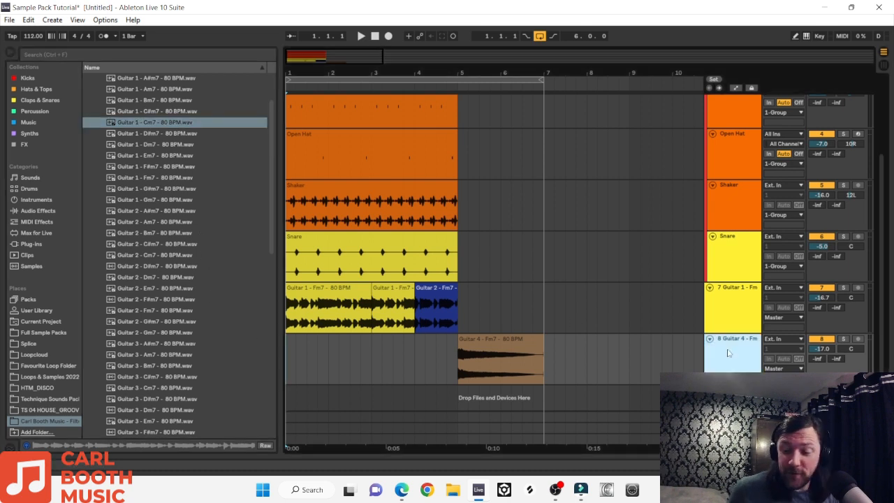
pyautogui.press('Delete')
pyautogui.press('Delete')
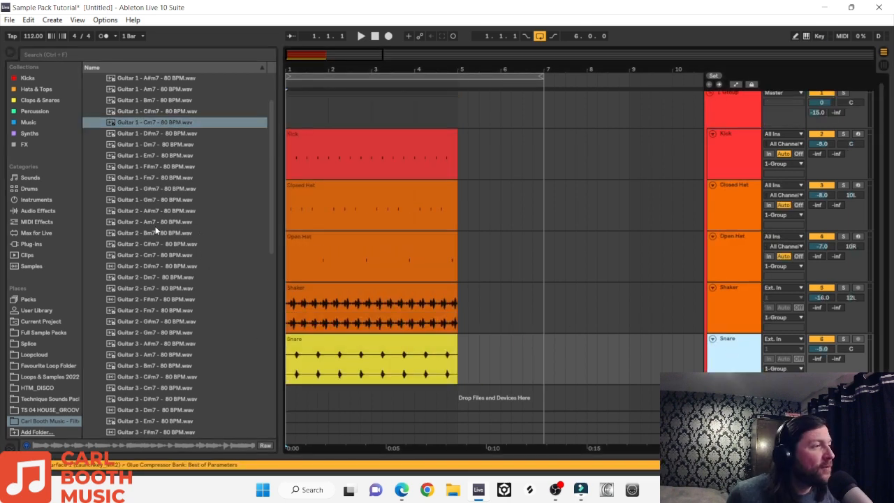
# Add the Guitar 1 Gm7, Fm7 and Cm7 loops in sequence on a new track at -15.0 dB, and play the first two bars looped
pyautogui.moveTo(145, 199); pyautogui.dragTo(290, 397)
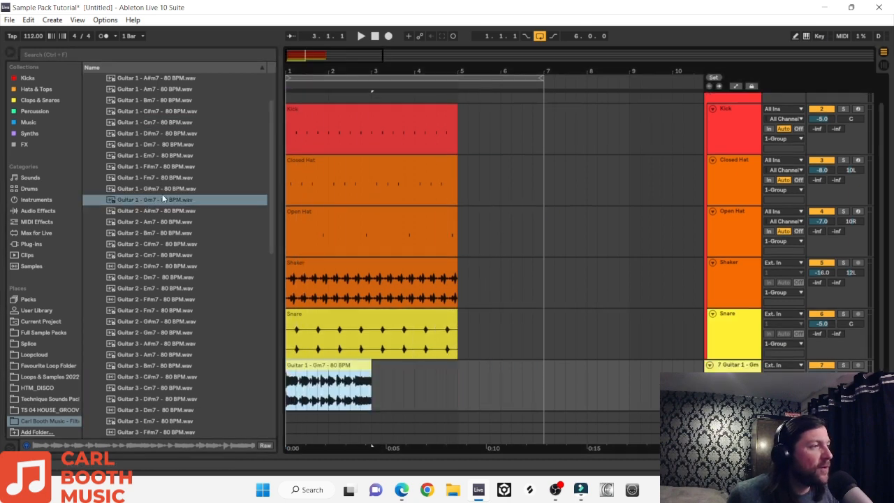
pyautogui.moveTo(145, 178); pyautogui.dragTo(380, 391)
pyautogui.moveTo(142, 124); pyautogui.dragTo(555, 384)
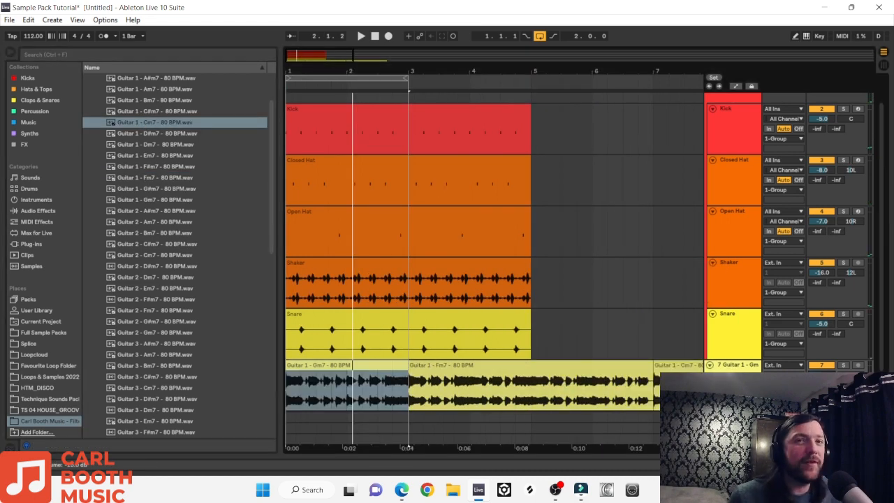
pyautogui.press('space')
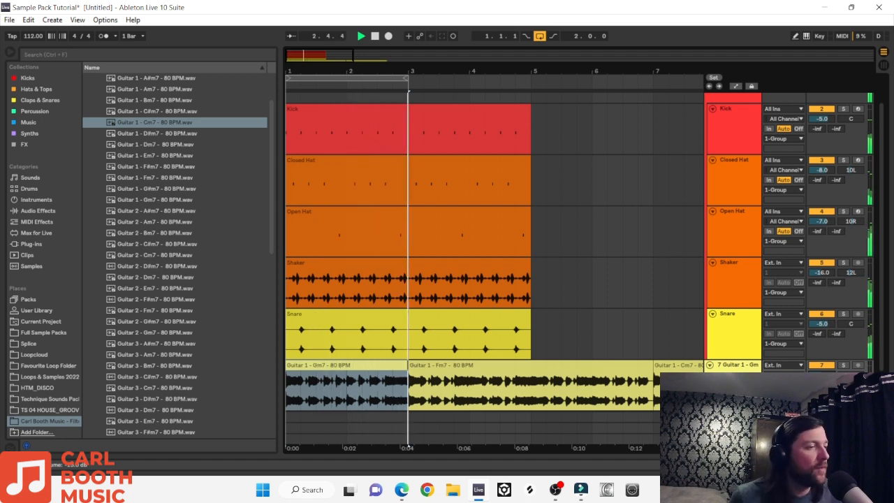
pyautogui.press('space')
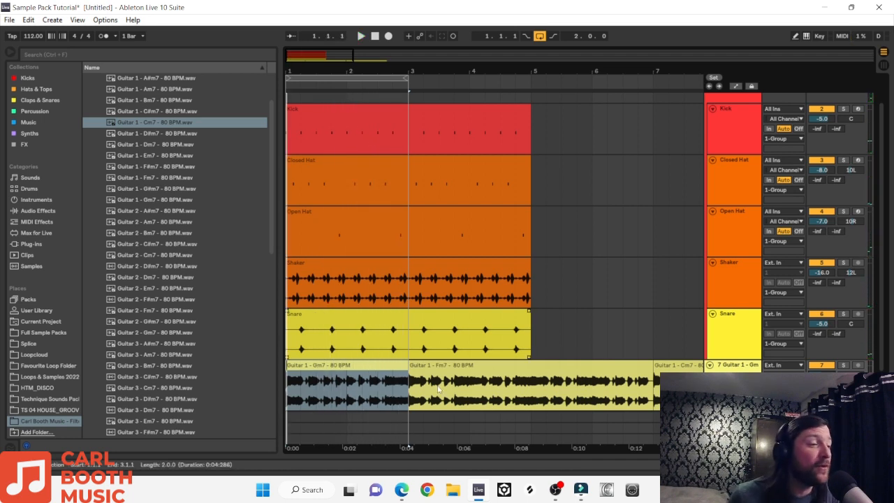
# Arrange one bar of Guitar 1 - Gm7 at bar 1 followed by one bar of Guitar 1 - Fm7 at bar 2, and play the loop
pyautogui.moveTo(407, 383); pyautogui.dragTo(362, 383)
pyautogui.moveTo(362, 383); pyautogui.dragTo(348, 383)
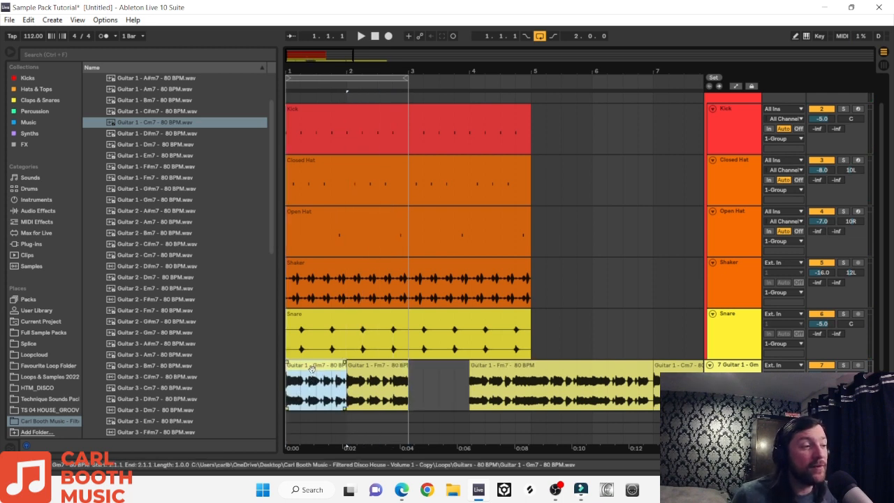
pyautogui.click(380, 371)
pyautogui.click(322, 371)
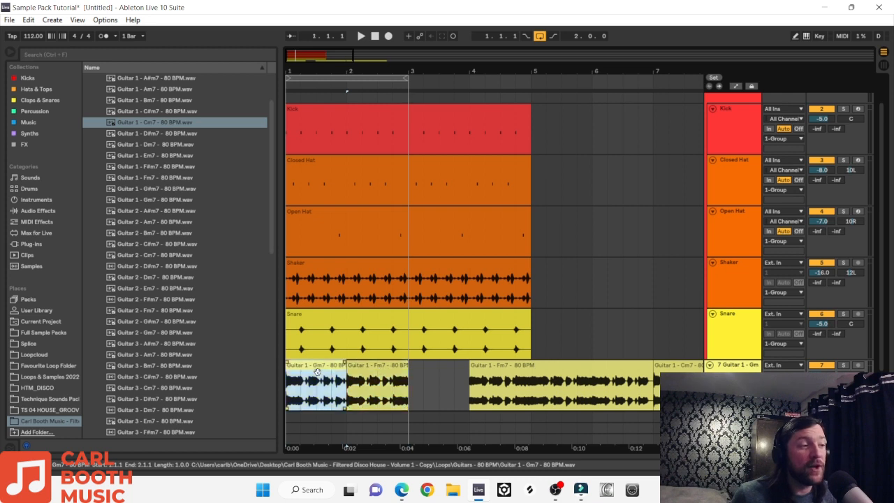
pyautogui.click(372, 374)
pyautogui.click(304, 375)
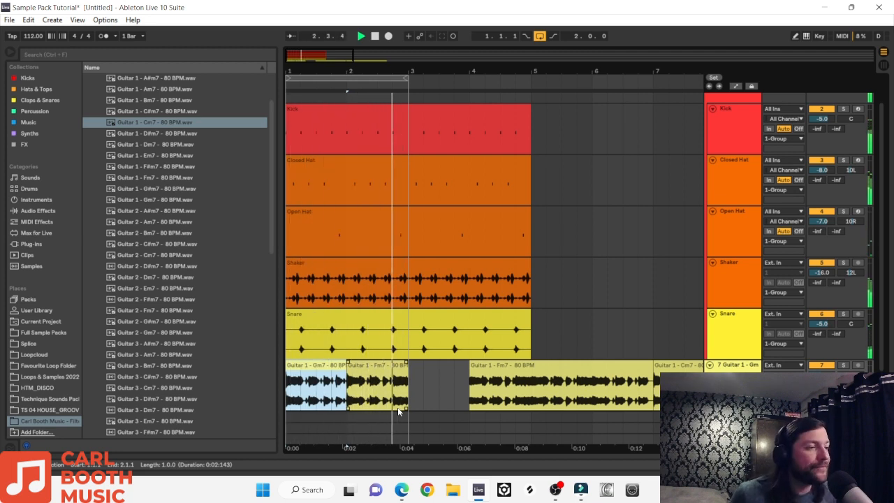
pyautogui.press('space')
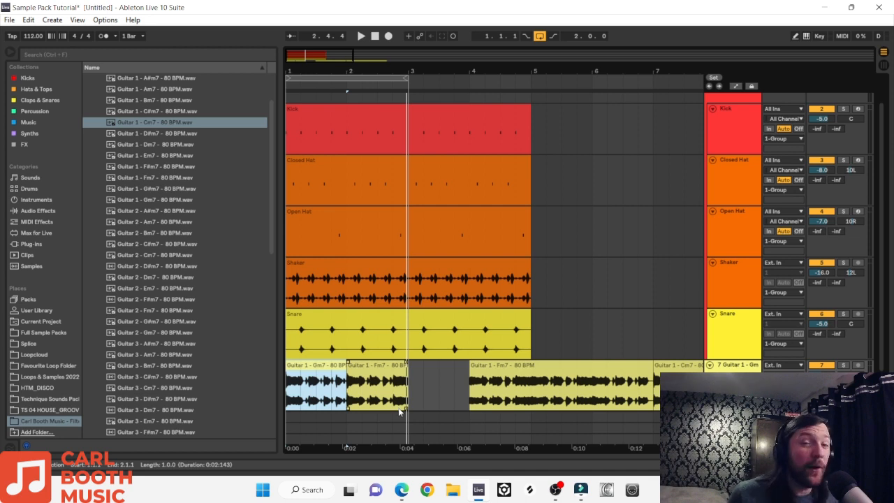
# Delete the leftover Fm7 clip at bar 4, fit the Cm7 clip into bars 3 and 4, and extend the loop to four bars
pyautogui.click(500, 379)
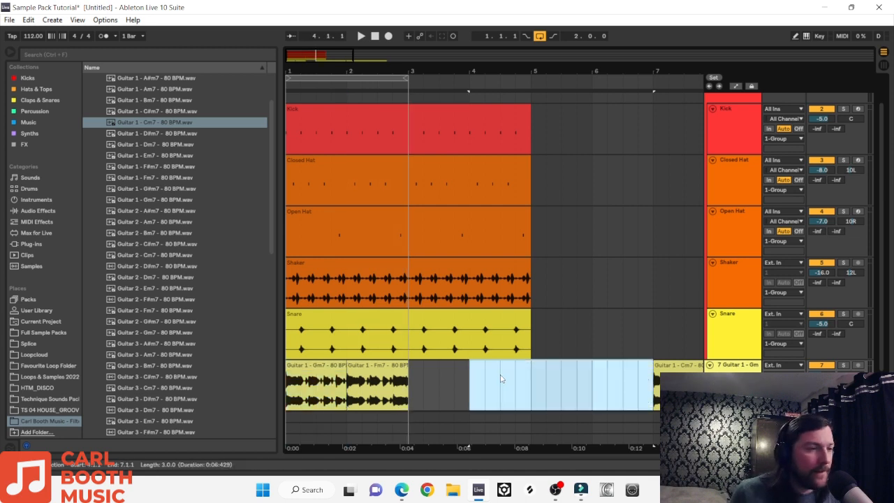
pyautogui.press('Delete')
pyautogui.moveTo(654, 383); pyautogui.dragTo(441, 384)
pyautogui.moveTo(654, 383); pyautogui.dragTo(501, 400)
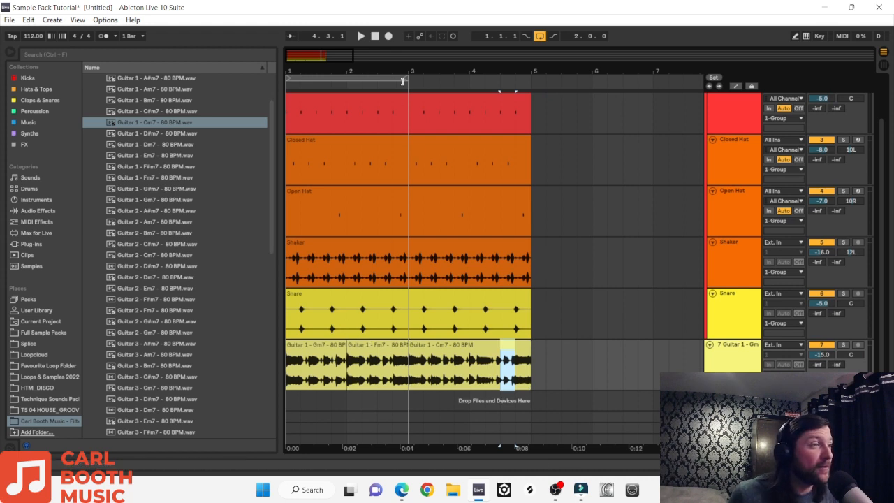
pyautogui.moveTo(405, 80); pyautogui.dragTo(531, 87)
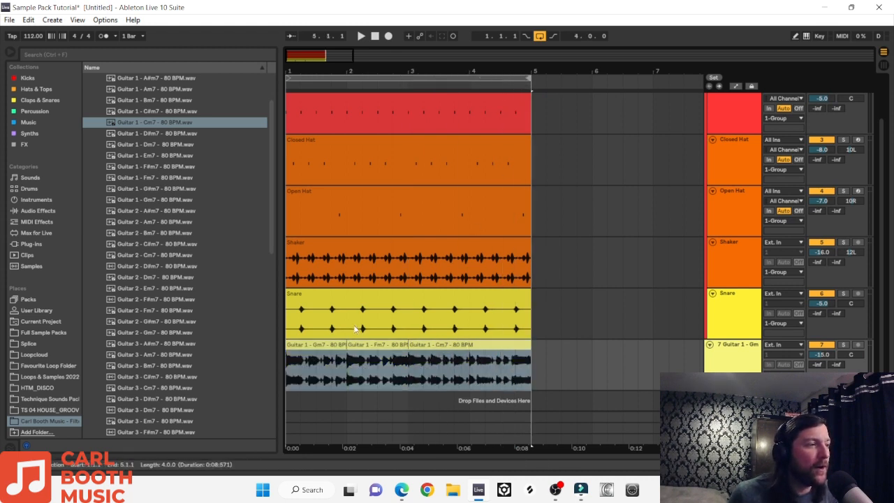
# Play the four-bar Gm7, Fm7, Cm7 guitar progression with the drums
pyautogui.click(318, 343)
pyautogui.press('space')
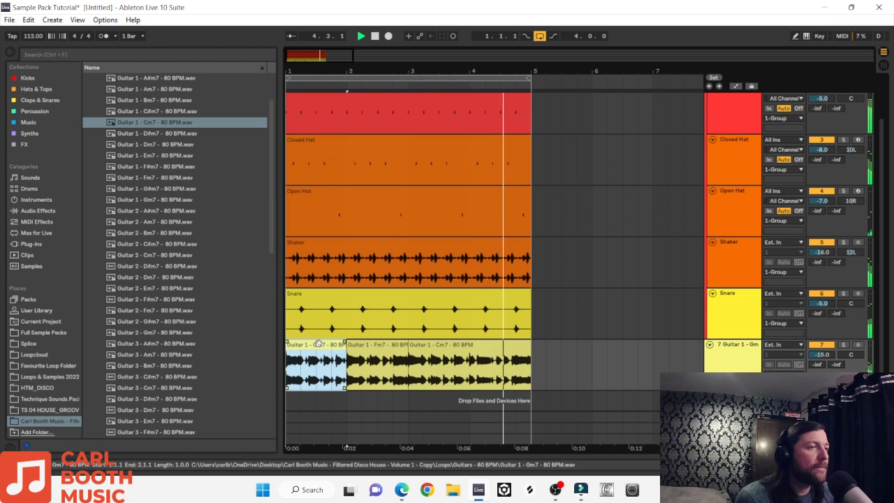
pyautogui.press('space')
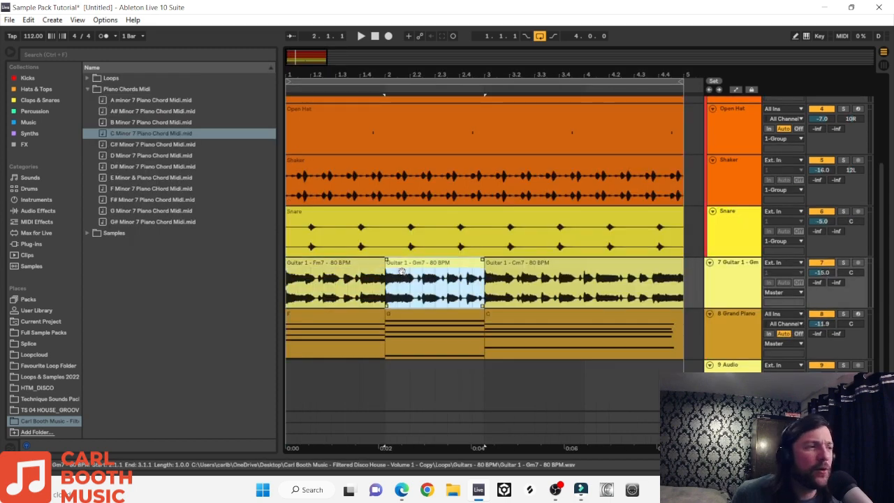
# Review the Fm7, Gm7 and Cm7 guitar clips against the F, G and C chord clips on the Grand Piano track
pyautogui.click(318, 265)
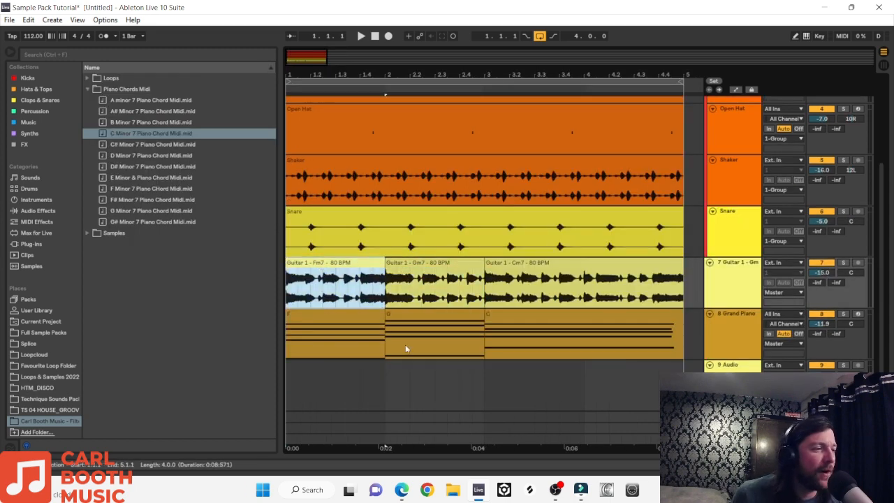
pyautogui.click(422, 271)
pyautogui.click(530, 267)
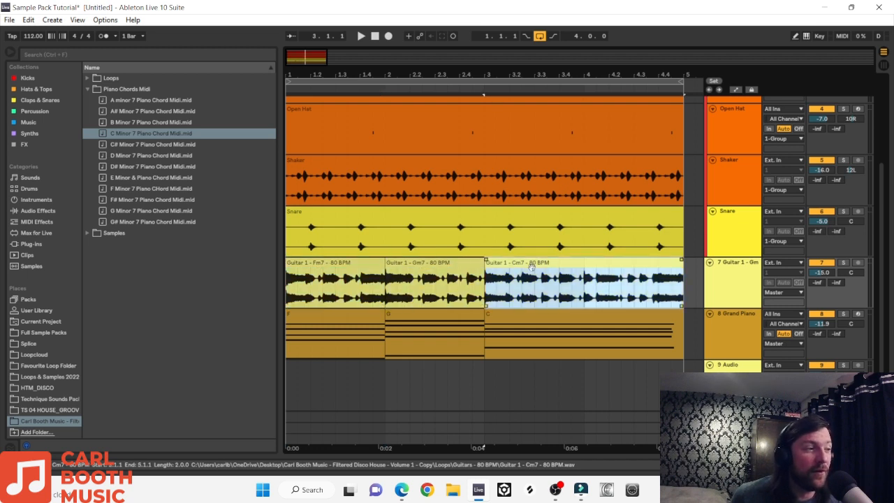
pyautogui.click(351, 320)
pyautogui.click(408, 319)
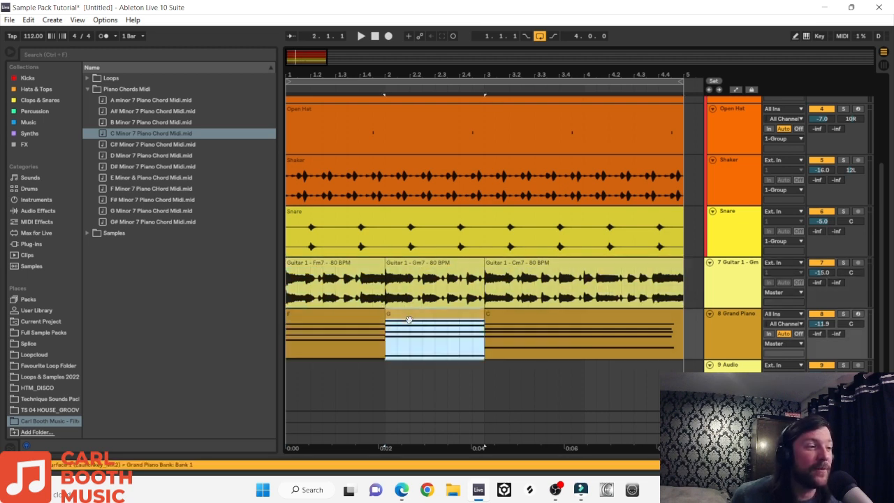
pyautogui.click(521, 318)
pyautogui.click(337, 318)
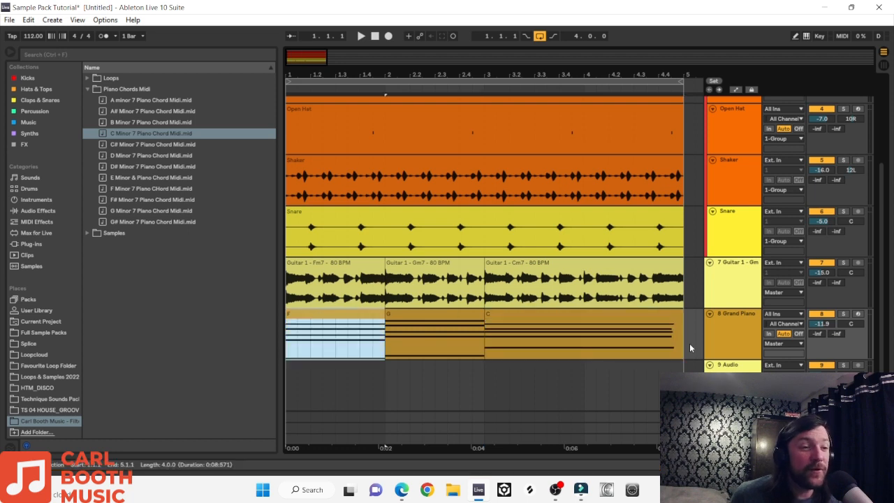
# Solo the Guitar 1 and Grand Piano tracks and play their four-bar chord progression together
pyautogui.click(843, 314)
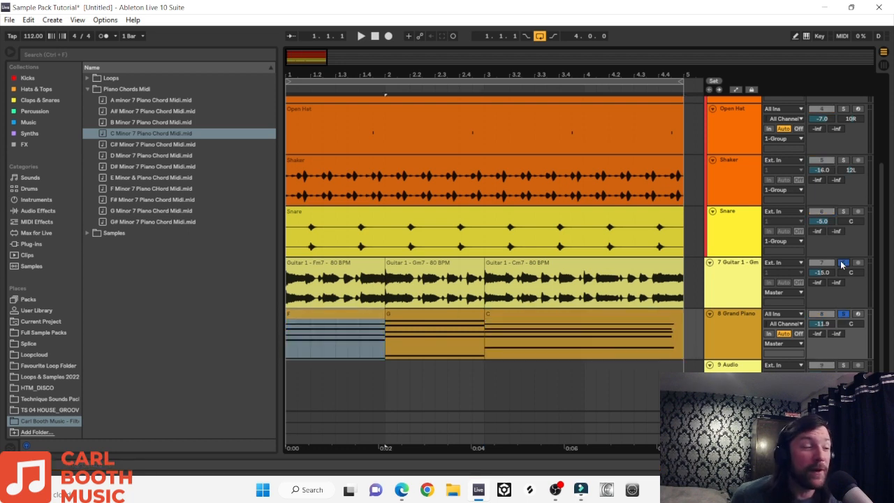
pyautogui.click(323, 319)
pyautogui.press('space')
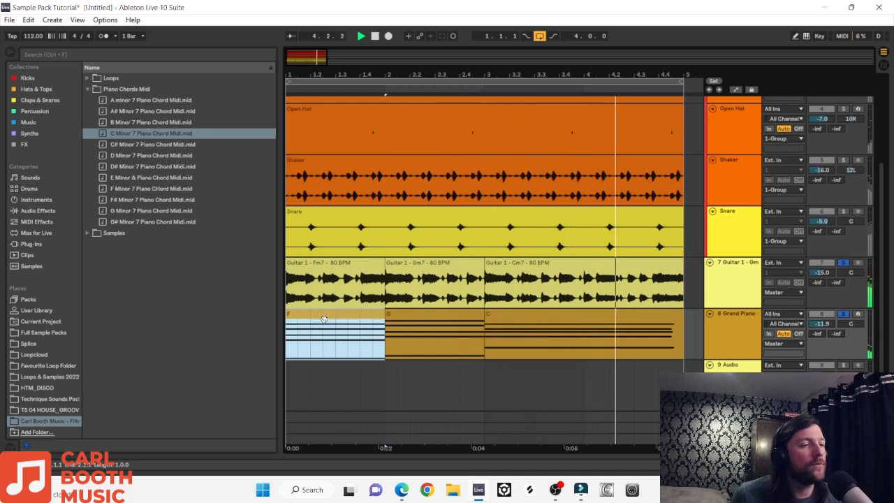
pyautogui.press('space')
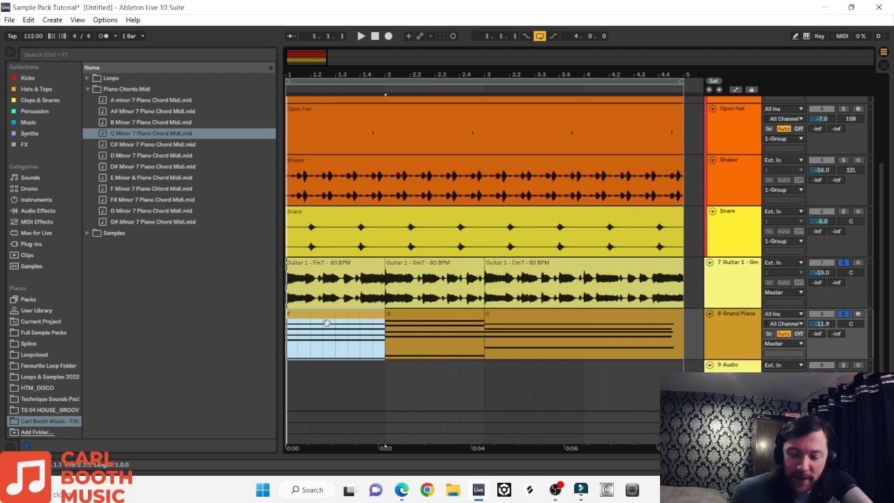
# Rework the F piano clip's chord into short stabs at 1 and 1.1.4, plus a chord held from 1.2.3 to the clip's end
pyautogui.press('space')
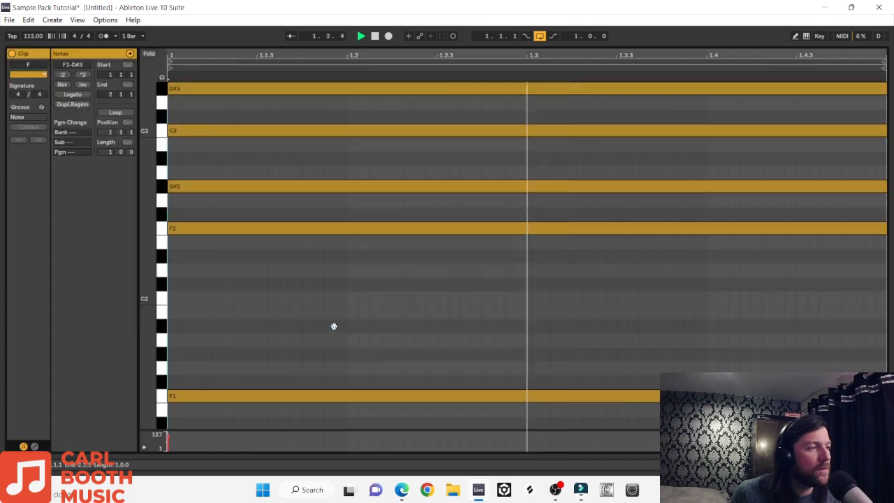
pyautogui.doubleClick(333, 329)
pyautogui.press('space')
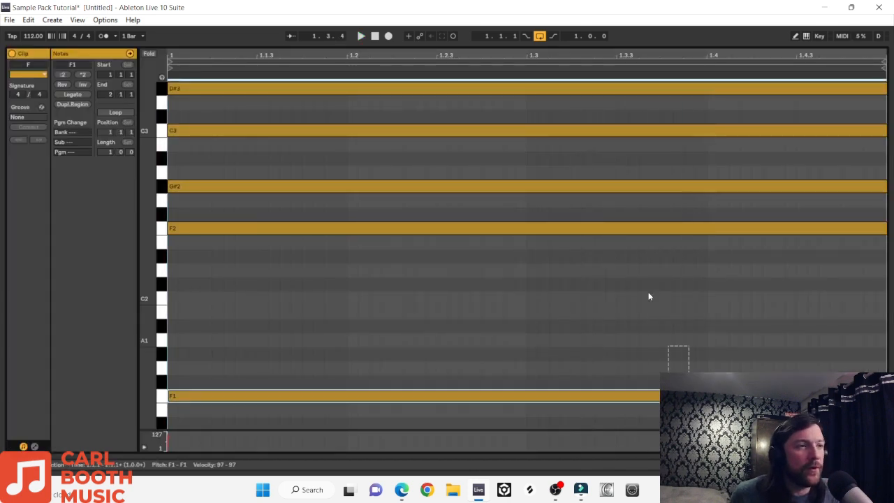
pyautogui.moveTo(689, 409); pyautogui.dragTo(606, 96)
pyautogui.moveTo(885, 89); pyautogui.dragTo(216, 91)
pyautogui.press('space')
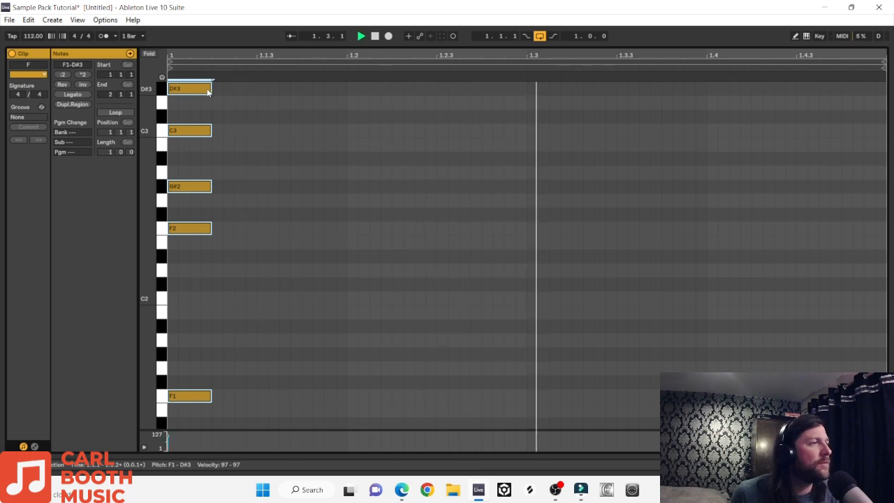
pyautogui.moveTo(211, 90); pyautogui.dragTo(471, 88)
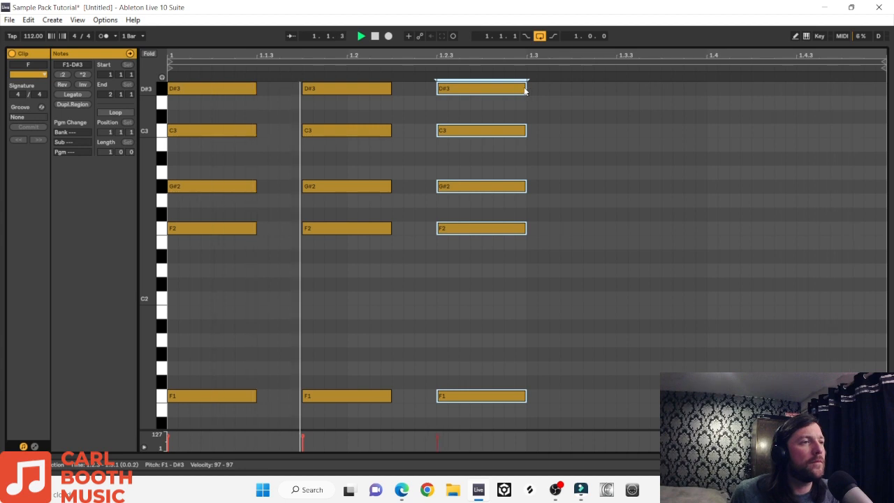
pyautogui.moveTo(529, 89); pyautogui.dragTo(878, 116)
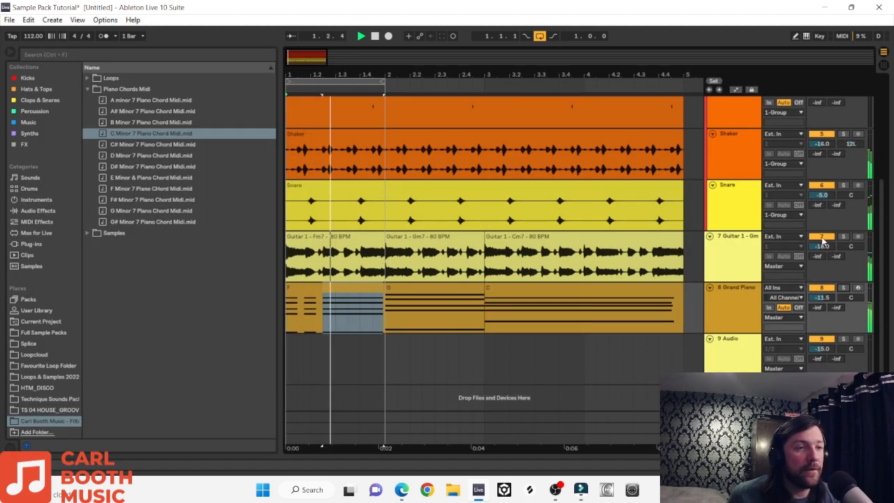
# Compare the bar 1 loop with and without the Guitar 1 track
pyautogui.click(822, 238)
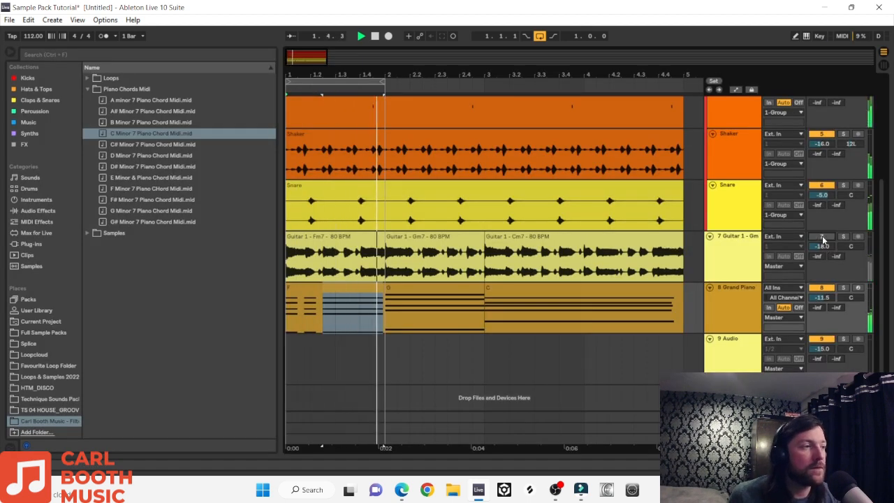
pyautogui.click(822, 239)
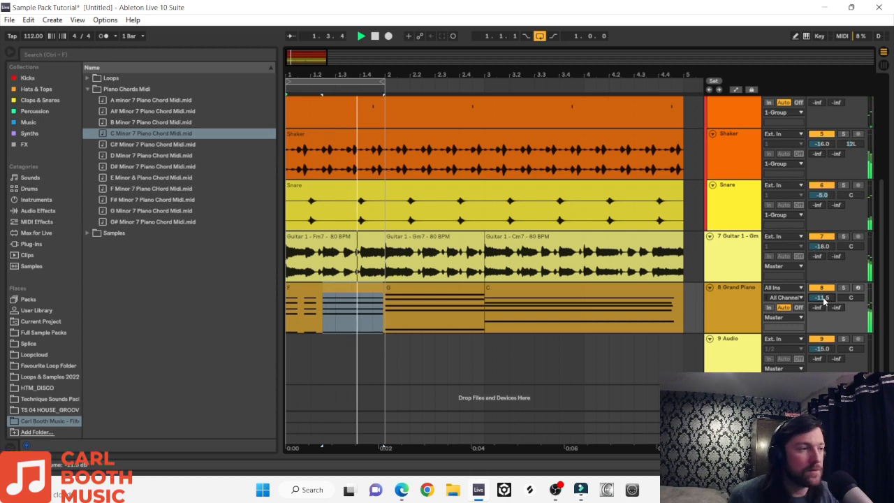
pyautogui.press('space')
# Loop bar 2 and rework the G piano clip's chord into short stabs at 1 and 1.1.4
pyautogui.click(420, 295)
pyautogui.hotkey('ctrl', 'l')
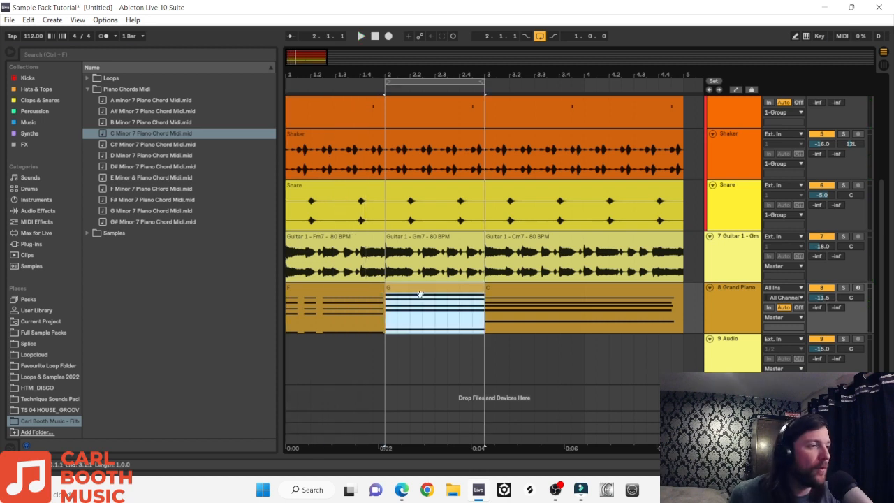
pyautogui.doubleClick(420, 294)
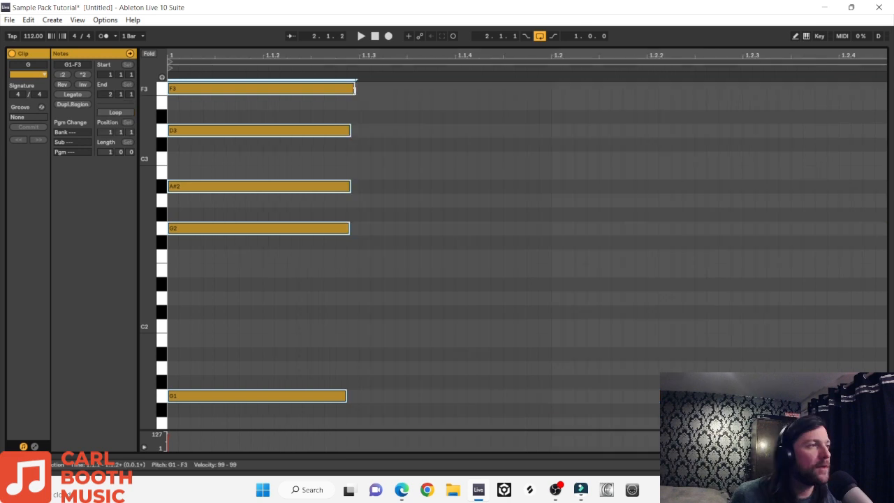
pyautogui.moveTo(354, 89); pyautogui.dragTo(222, 89)
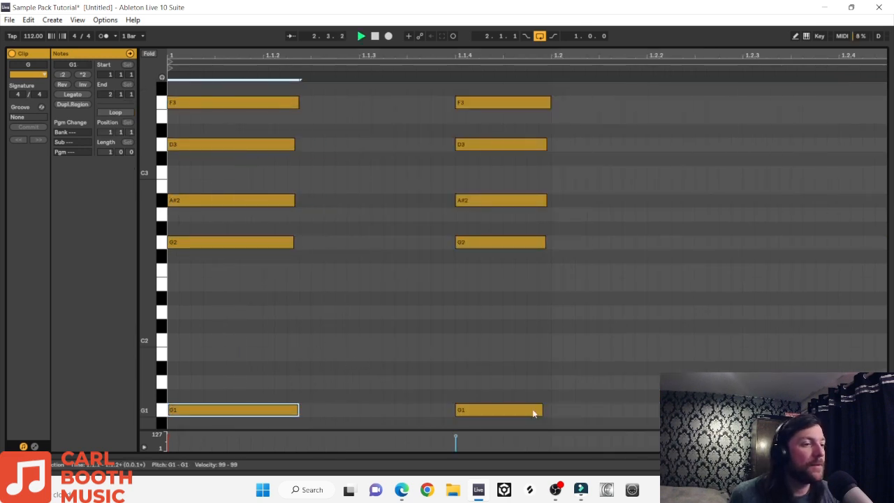
pyautogui.moveTo(568, 416); pyautogui.dragTo(556, 103)
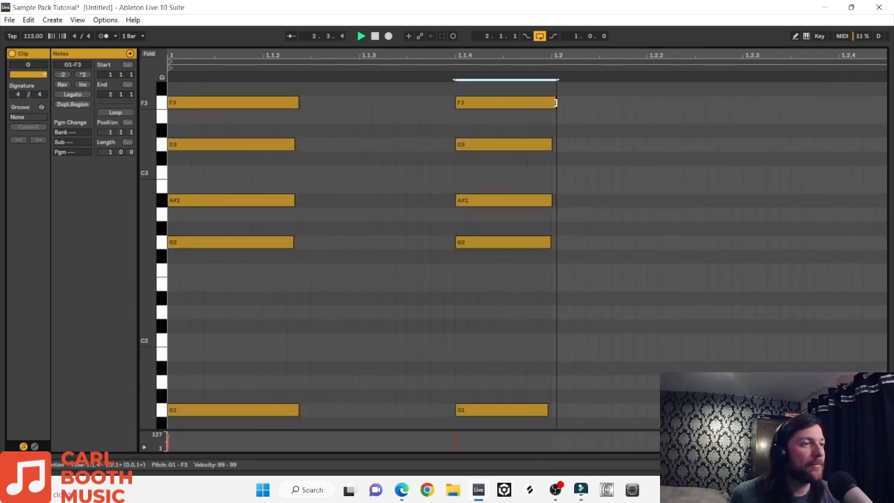
# Add a G chord held from 1.2.3 to the clip's end, shorten the opening stab, and return to the arrangement
pyautogui.moveTo(614, 58); pyautogui.dragTo(395, 33)
pyautogui.moveTo(326, 106); pyautogui.dragTo(855, 116)
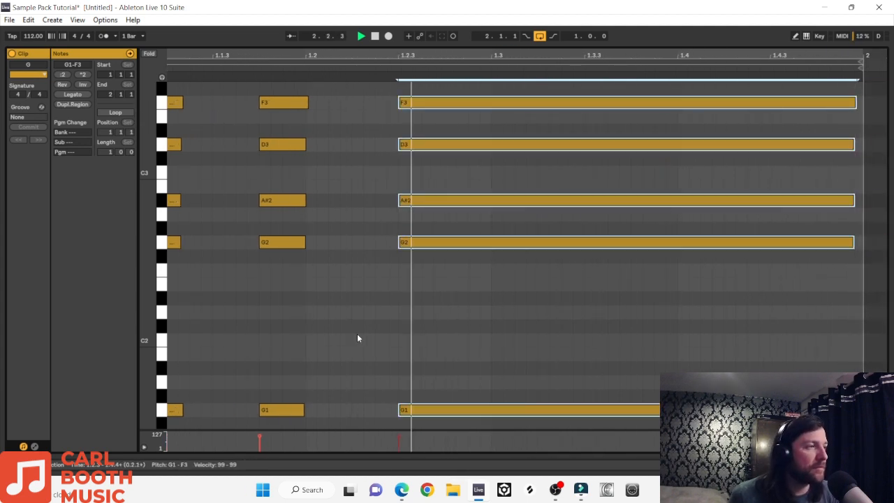
pyautogui.hscroll(-1, 357, 333)
pyautogui.moveTo(243, 413); pyautogui.dragTo(201, 95)
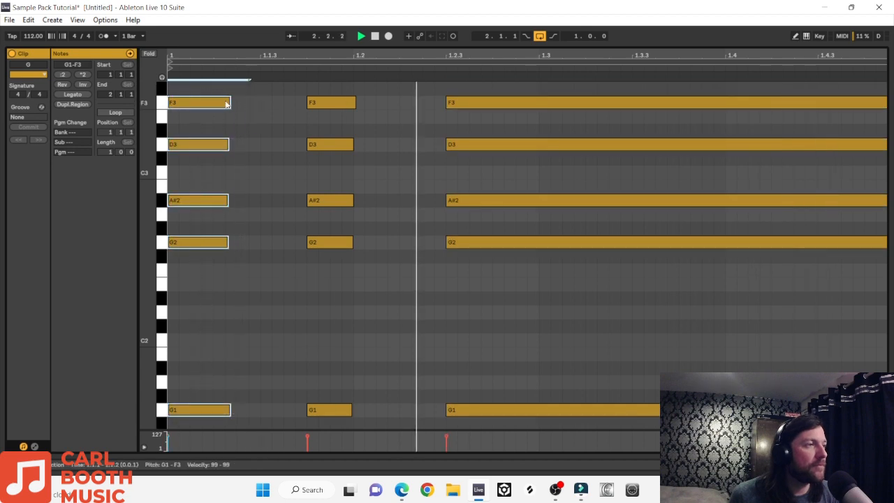
pyautogui.press('space')
pyautogui.press('Tab')
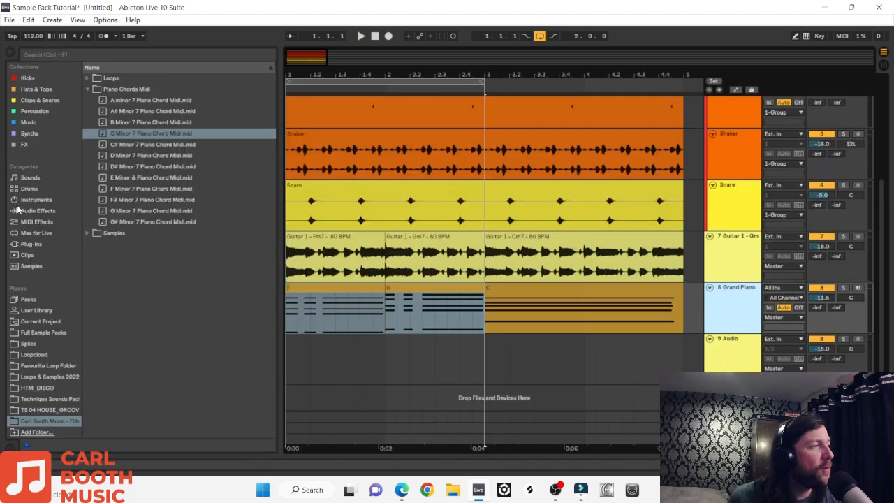
# Add an EQ Eight to the Guitar 1 track and play the track soloed
pyautogui.click(21, 211)
pyautogui.click(109, 89)
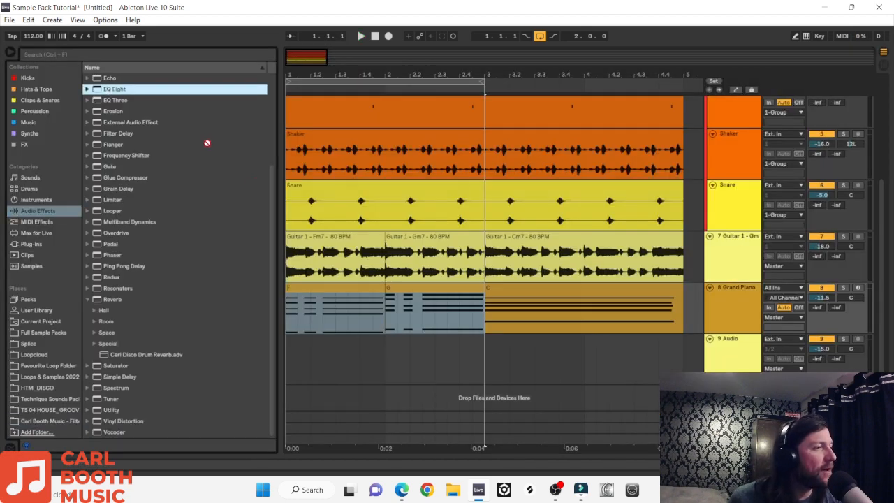
pyautogui.moveTo(315, 256); pyautogui.dragTo(320, 255)
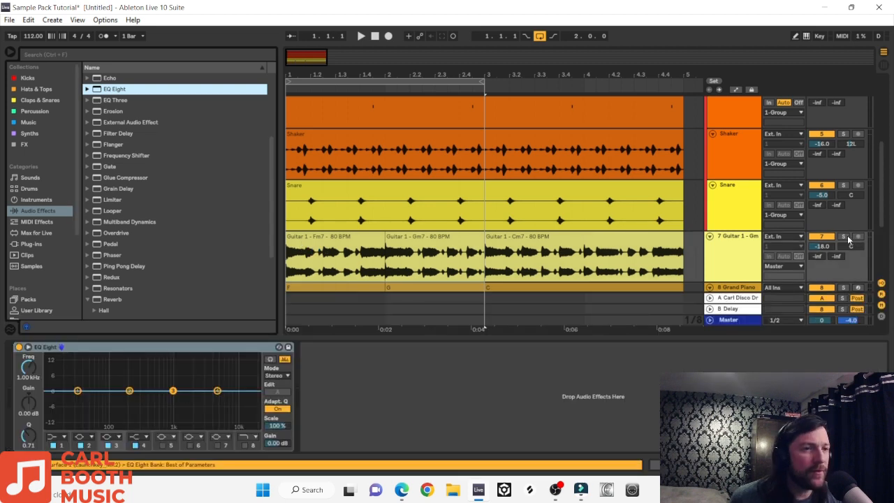
pyautogui.click(845, 238)
pyautogui.press('space')
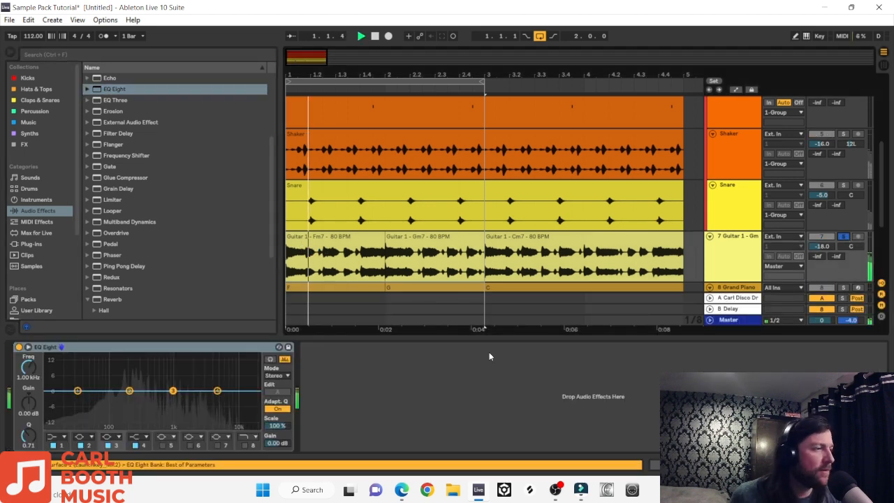
# Low-cut the guitar at 147 Hz with EQ band 1 and boost its upper frequencies with a broad bell on band 3
pyautogui.click(54, 445)
pyautogui.moveTo(77, 391); pyautogui.dragTo(120, 399)
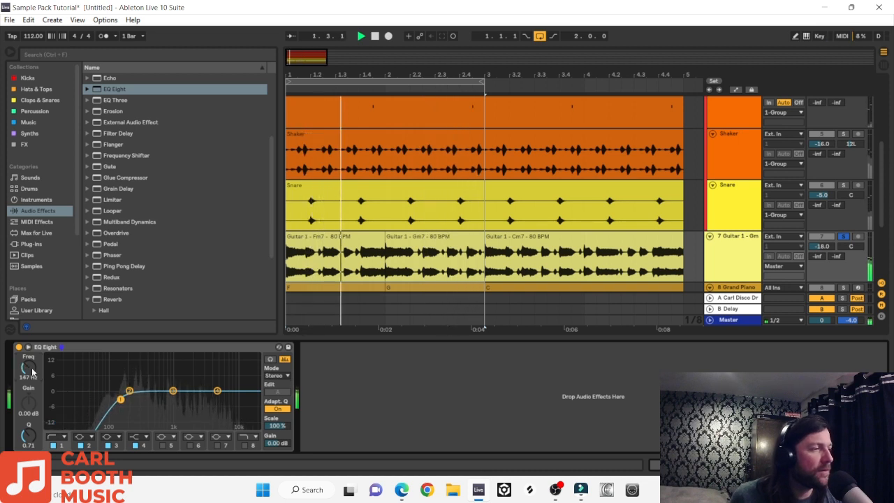
pyautogui.press('space')
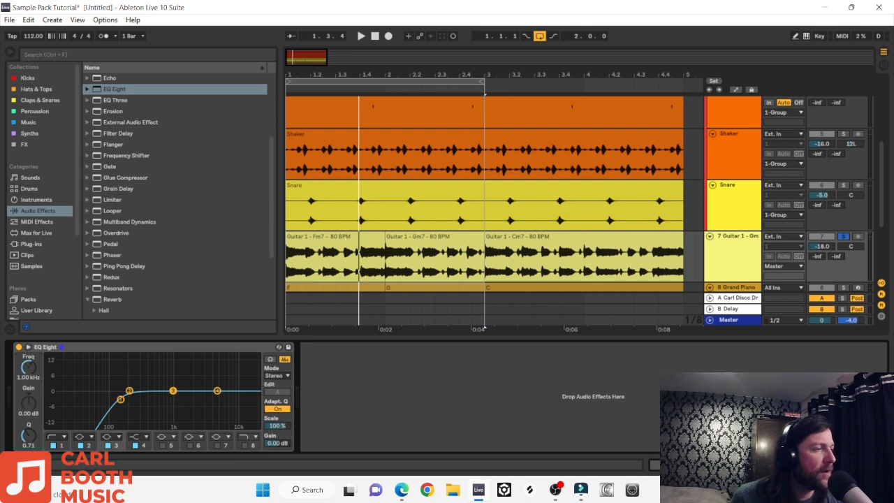
pyautogui.moveTo(215, 371); pyautogui.dragTo(212, 377)
pyautogui.press('space')
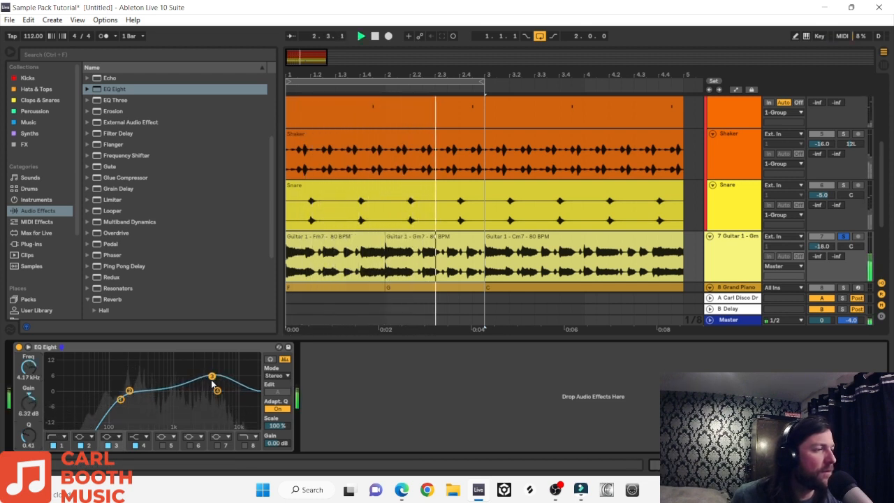
pyautogui.moveTo(200, 376); pyautogui.dragTo(203, 378)
# Solo the Grand Piano track and add an EQ Eight after its instrument
pyautogui.scroll(-4, 315, 176)
pyautogui.click(314, 176)
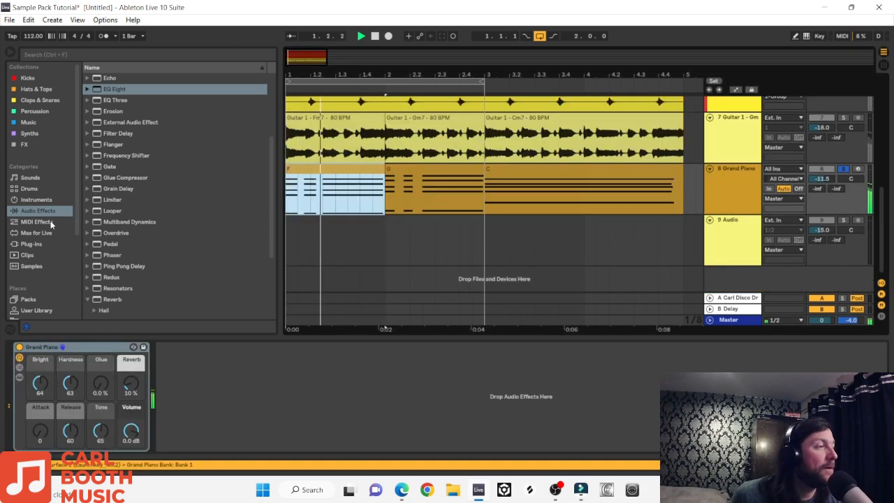
pyautogui.click(110, 89)
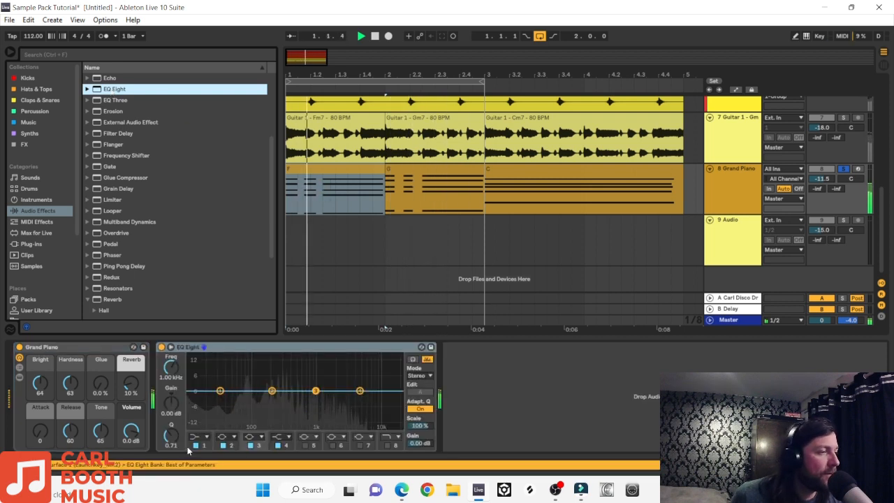
# Low-cut the piano with EQ band 1 and raise its highs with a band 4 shelf of 4.34 dB at 1.38 kHz
pyautogui.click(199, 437)
pyautogui.click(195, 378)
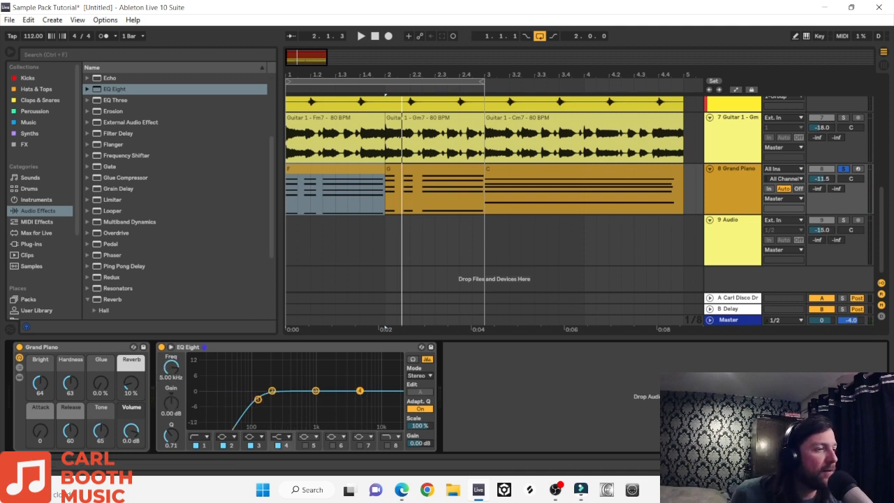
pyautogui.press('space')
pyautogui.moveTo(302, 382); pyautogui.dragTo(324, 380)
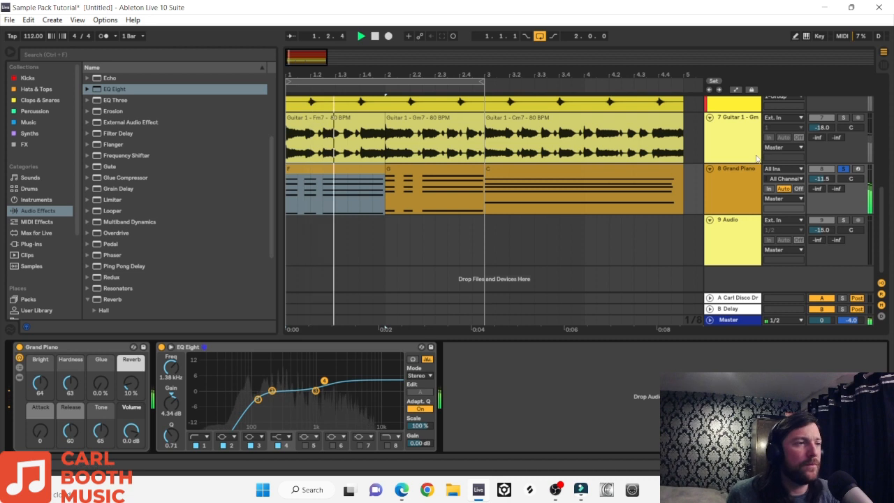
# Open the C clip on the Grand Piano track and copy its short opening chord to 1.1.4 and 1.2.3
pyautogui.press('space')
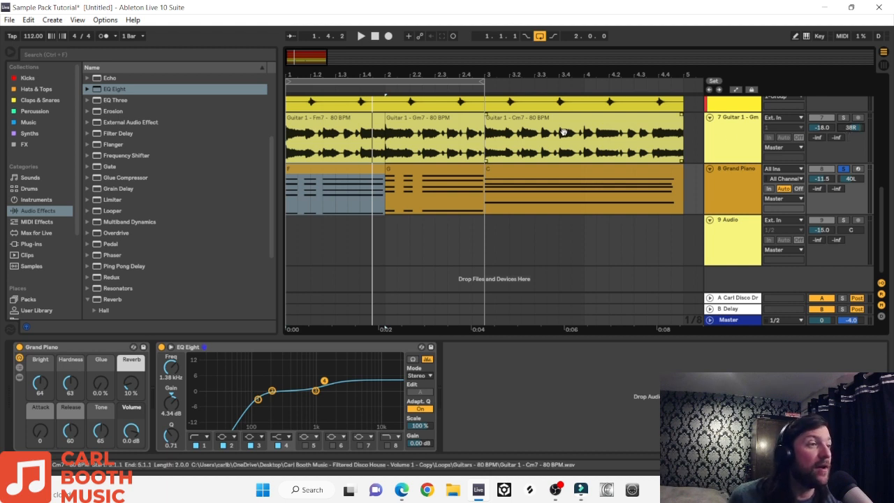
pyautogui.moveTo(293, 74); pyautogui.dragTo(294, 88)
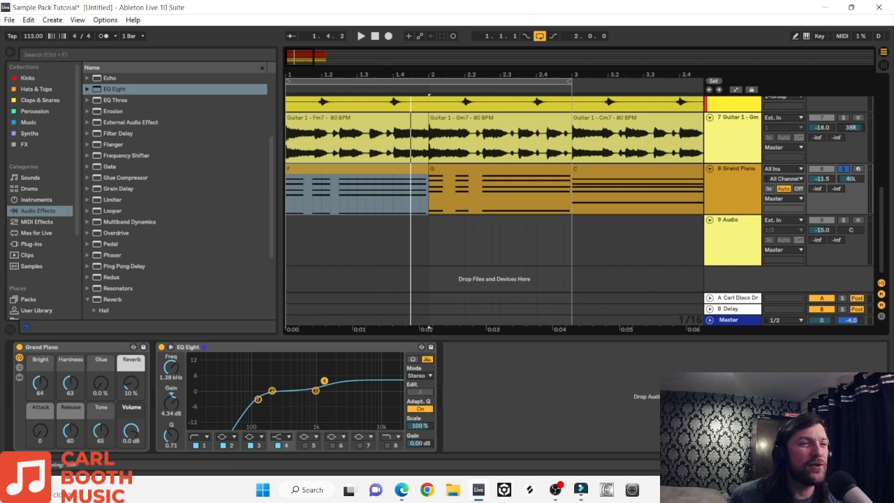
pyautogui.doubleClick(637, 188)
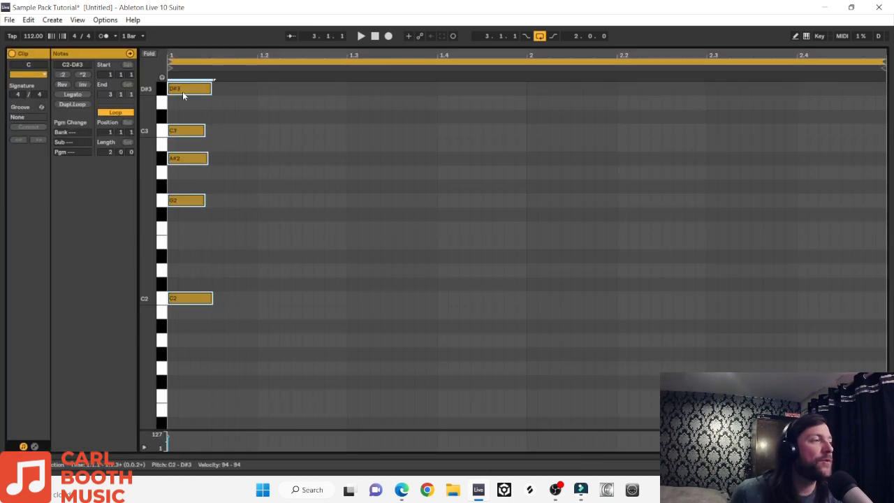
pyautogui.moveTo(182, 92); pyautogui.dragTo(258, 94)
pyautogui.press('space')
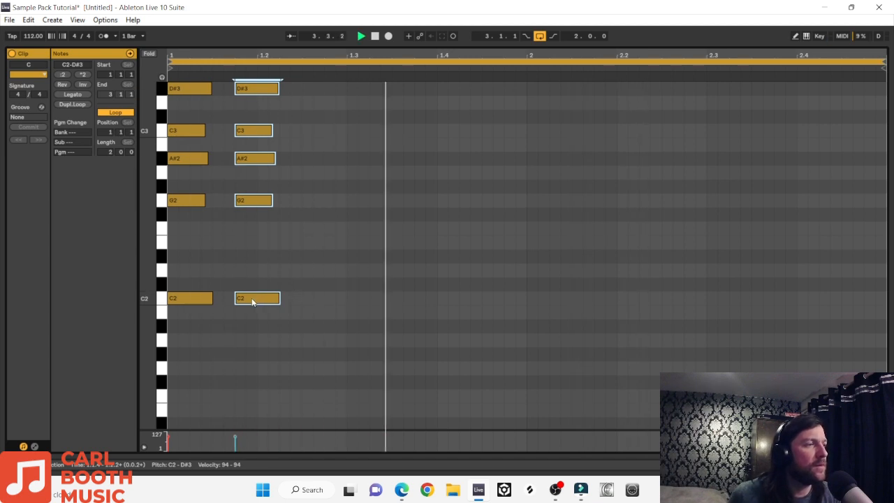
pyautogui.moveTo(253, 299); pyautogui.dragTo(320, 300)
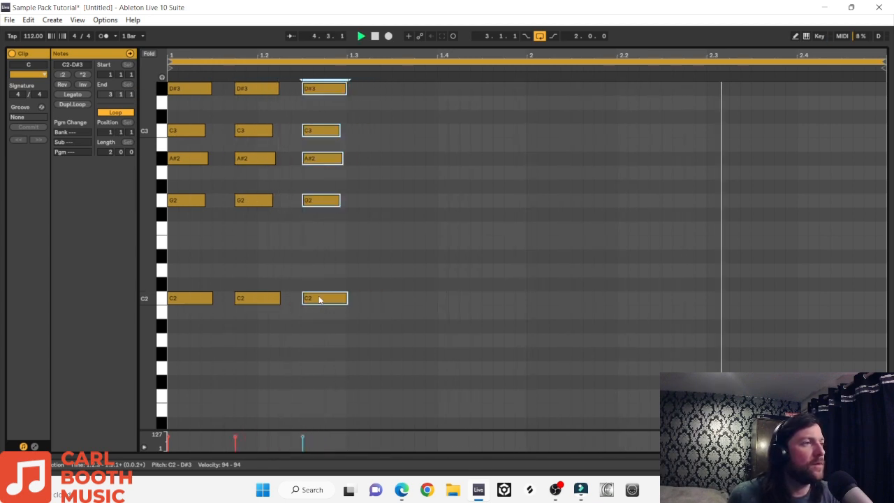
# Lengthen the third chord so it holds until beat 1.4, and slightly extend the second chord's C3 note
pyautogui.moveTo(323, 385); pyautogui.dragTo(873, 81)
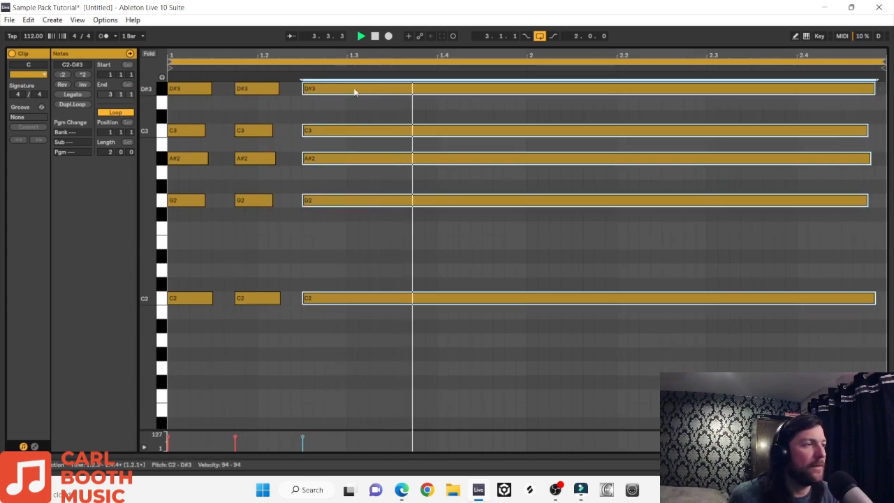
pyautogui.click(251, 138)
pyautogui.click(251, 138)
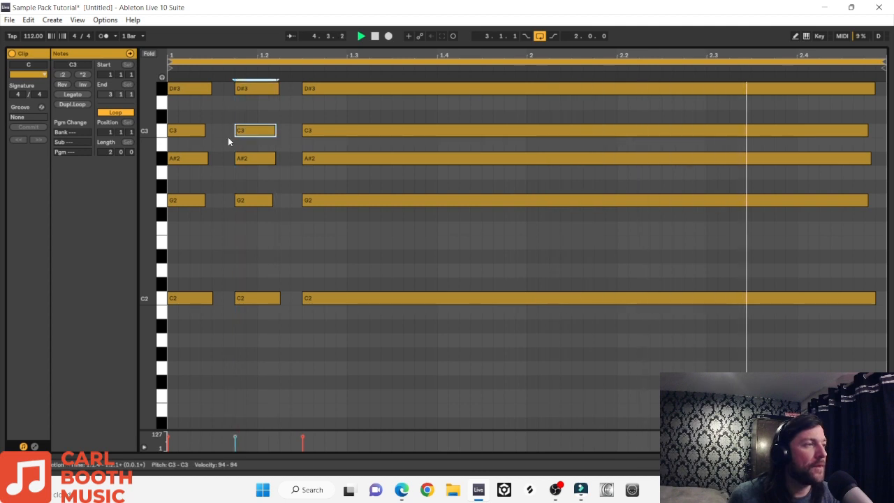
pyautogui.moveTo(818, 356); pyautogui.dragTo(440, 120)
# Copy the three-chord pattern to the start of bar 2 and add another short chord at 2.4.2
pyautogui.moveTo(190, 349); pyautogui.dragTo(555, 100)
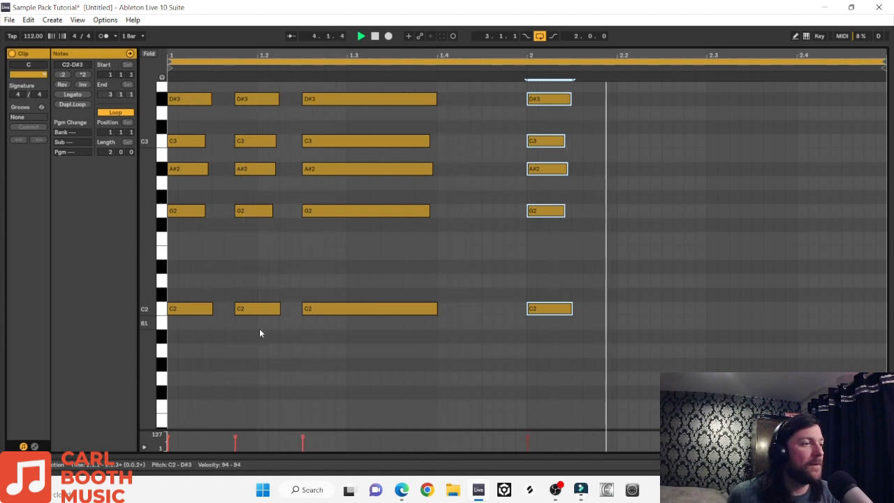
pyautogui.moveTo(451, 360); pyautogui.dragTo(545, 107)
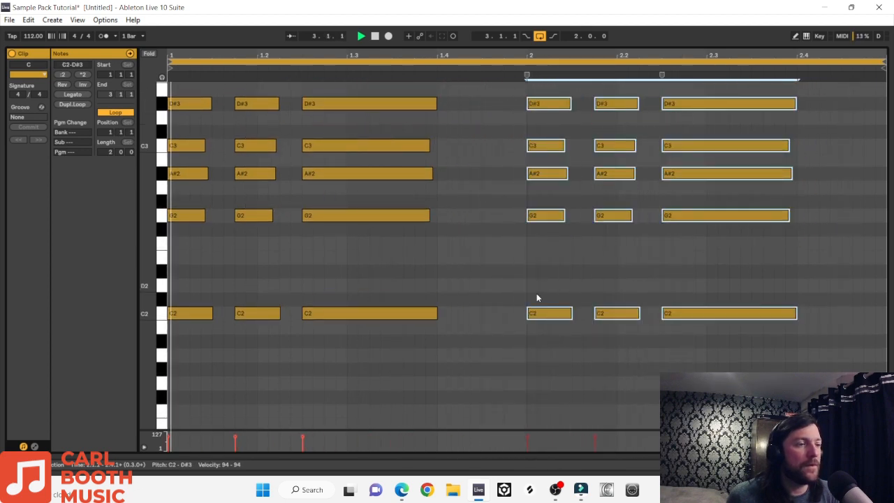
pyautogui.moveTo(509, 340); pyautogui.dragTo(846, 108)
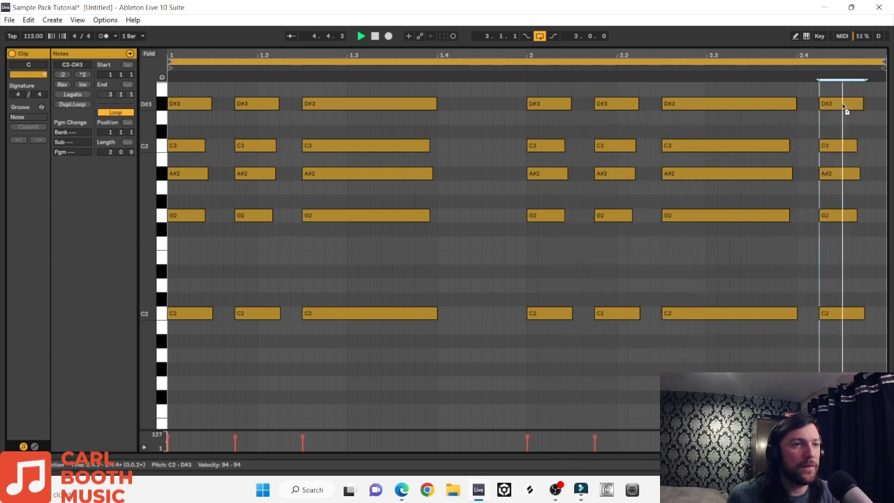
# Shorten bar 2's long chord, place a short chord at 2.3.3, and copy a chord near the end of the clip
pyautogui.moveTo(795, 352); pyautogui.dragTo(748, 104)
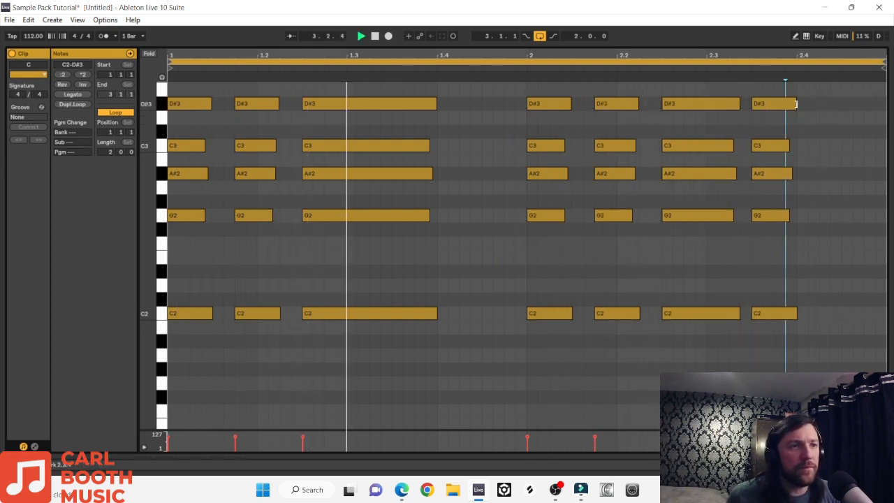
pyautogui.moveTo(795, 105); pyautogui.dragTo(792, 104)
pyautogui.moveTo(763, 355); pyautogui.dragTo(837, 107)
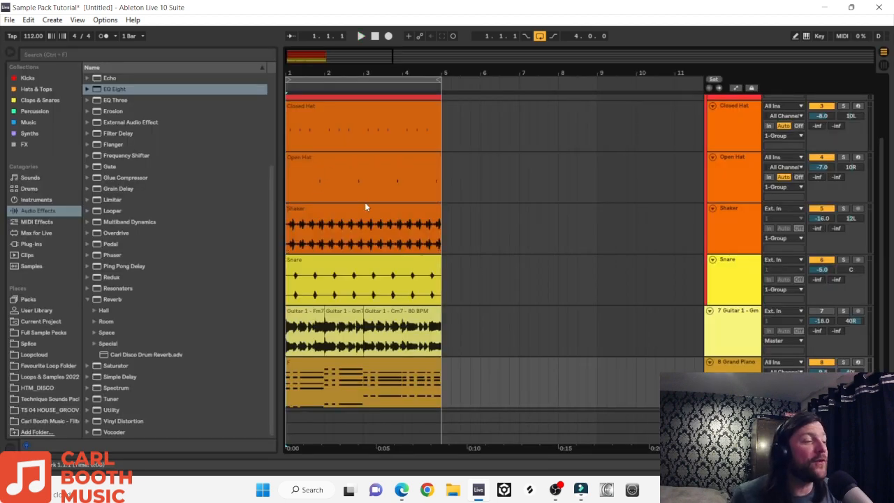
# Play the four-bar loop and reactivate the Guitar 1 track so it sounds together with the piano and drums
pyautogui.scroll(-2, 364, 201)
pyautogui.scroll(3, 364, 202)
pyautogui.scroll(-1, 364, 206)
pyautogui.click(491, 359)
pyautogui.press('space')
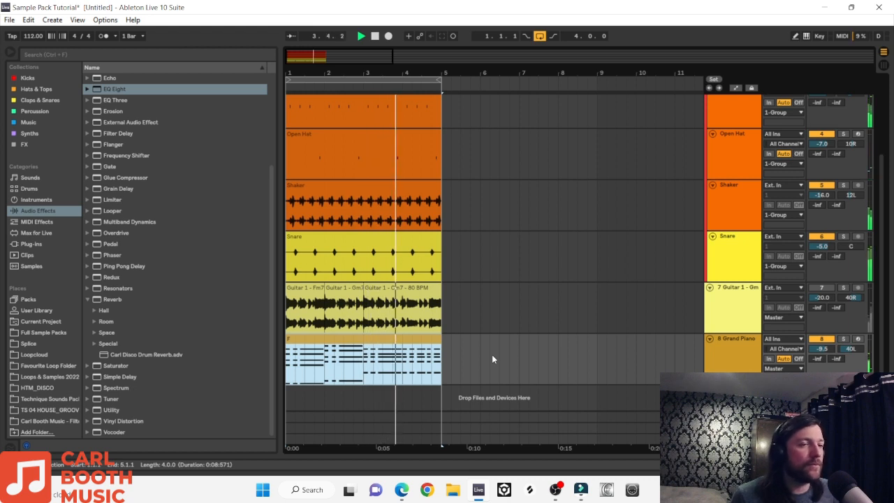
pyautogui.click(825, 289)
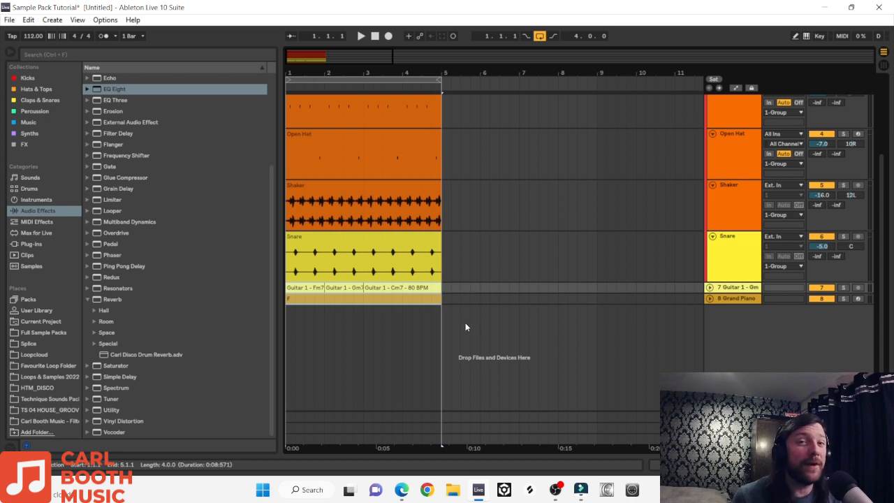
# Audition the one-shots in the Bass Samples folder of the Filtered Disco House sample pack
pyautogui.click(37, 421)
pyautogui.click(87, 89)
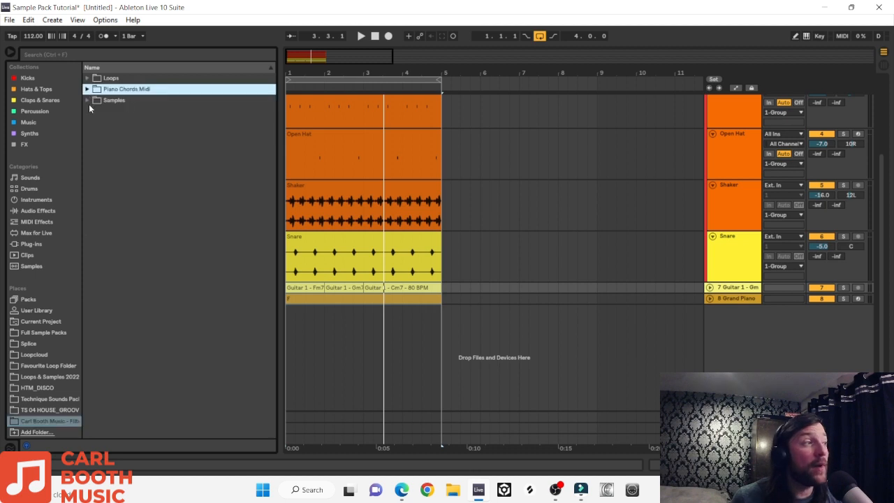
pyautogui.click(87, 101)
pyautogui.click(95, 133)
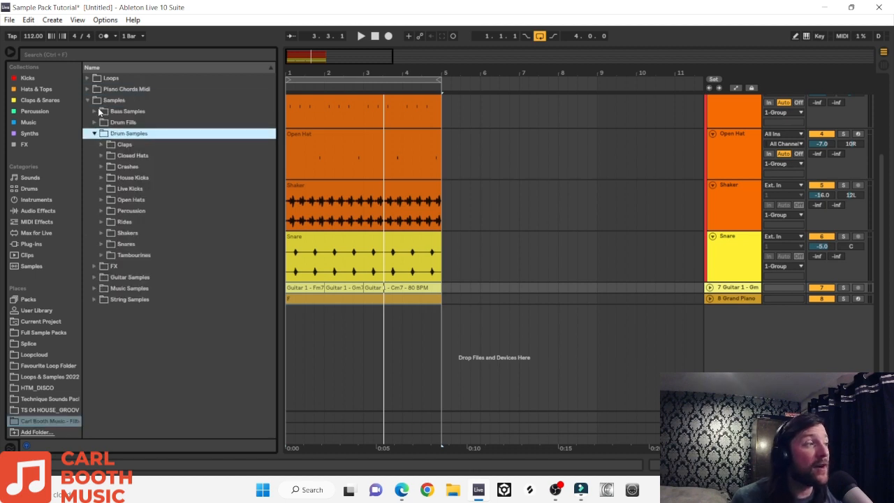
pyautogui.click(95, 123)
pyautogui.click(94, 112)
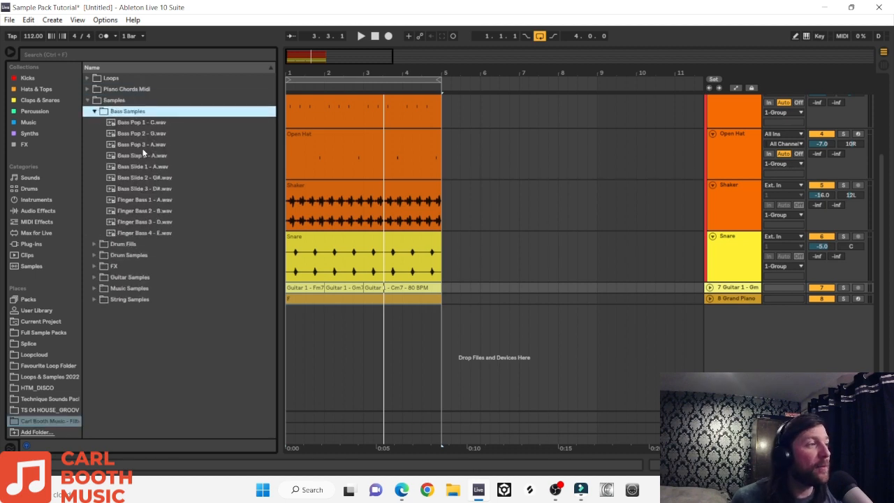
pyautogui.click(137, 121)
pyautogui.press('Down')
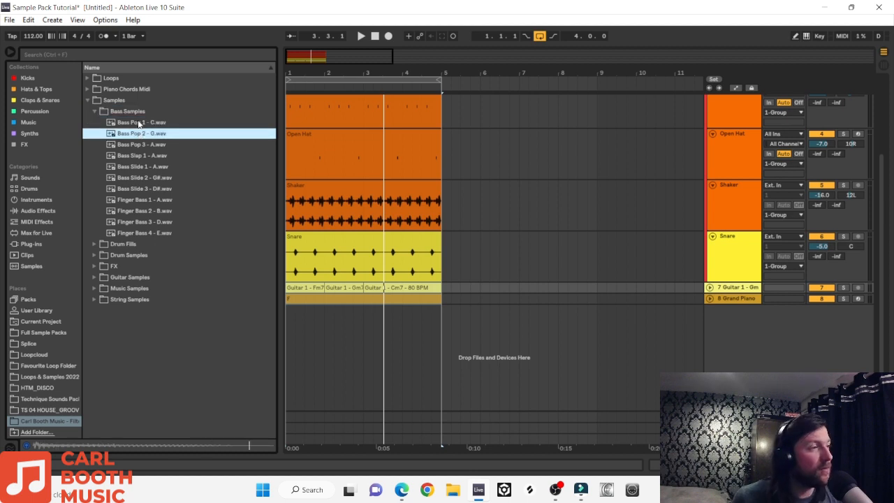
pyautogui.press('Down')
pyautogui.press('Down')
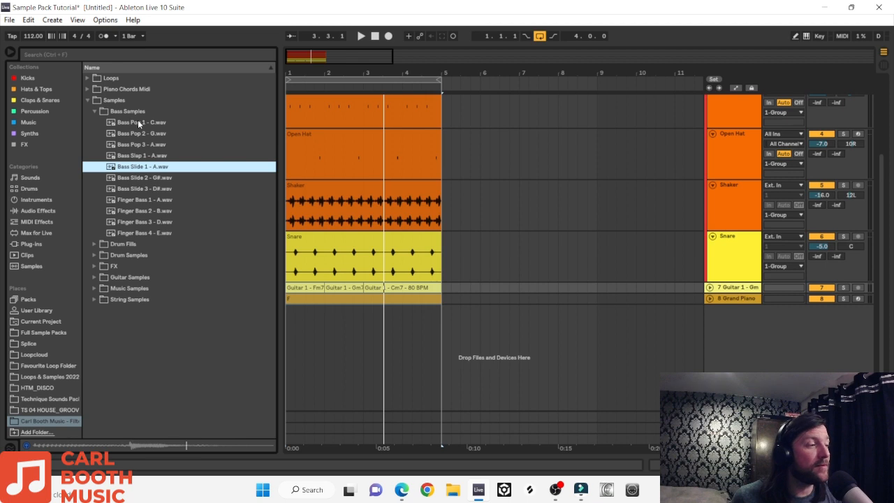
pyautogui.press('Down')
pyautogui.press('Down')
pyautogui.click(90, 100)
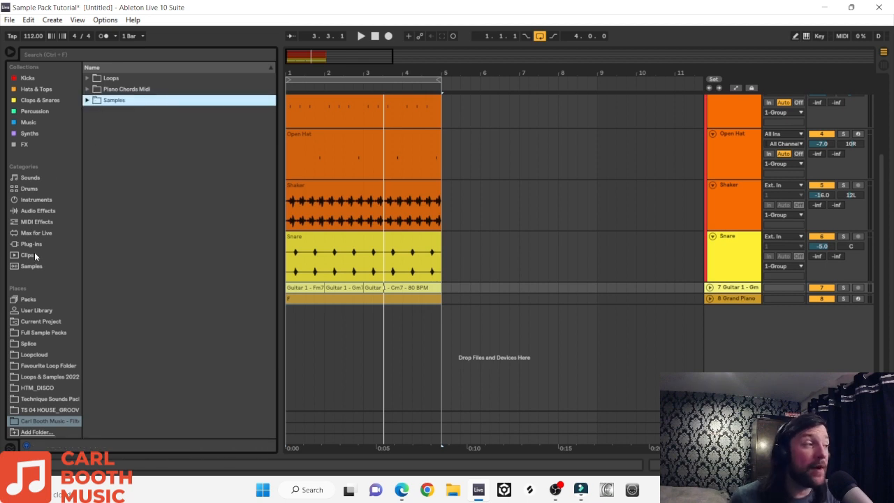
# Search the plug-ins for "kontakt" and load Kontakt onto a new MIDI track below the Grand Piano
pyautogui.click(36, 201)
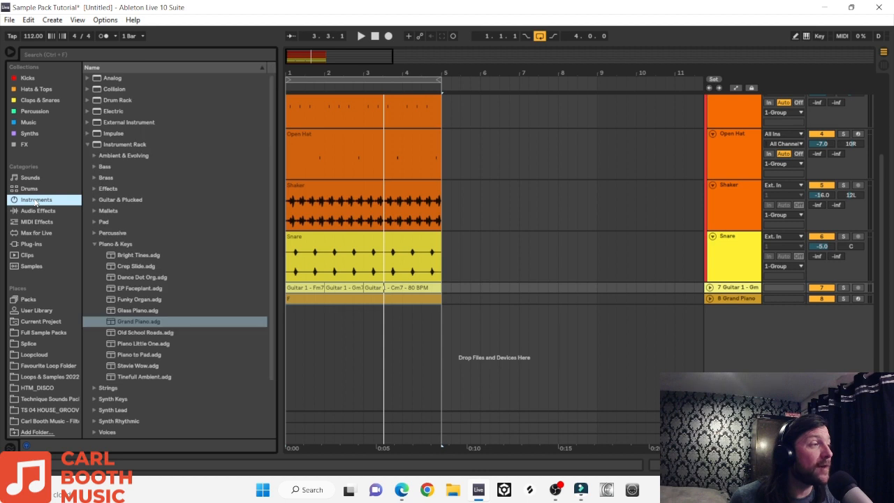
pyautogui.click(88, 145)
pyautogui.click(31, 244)
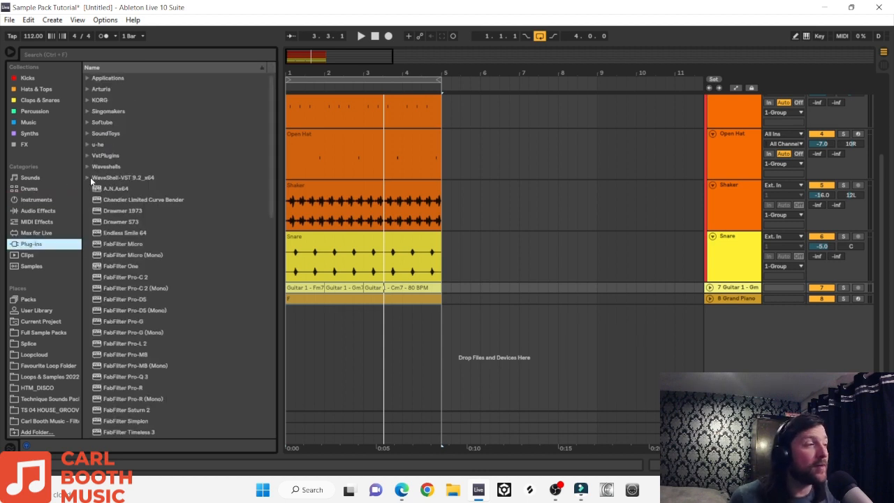
pyautogui.click(44, 54)
pyautogui.write('kontakt')
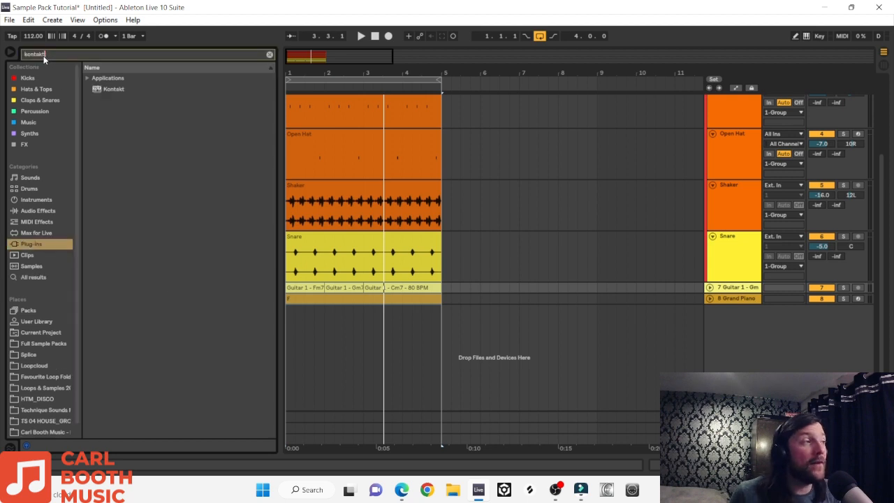
pyautogui.click(102, 92)
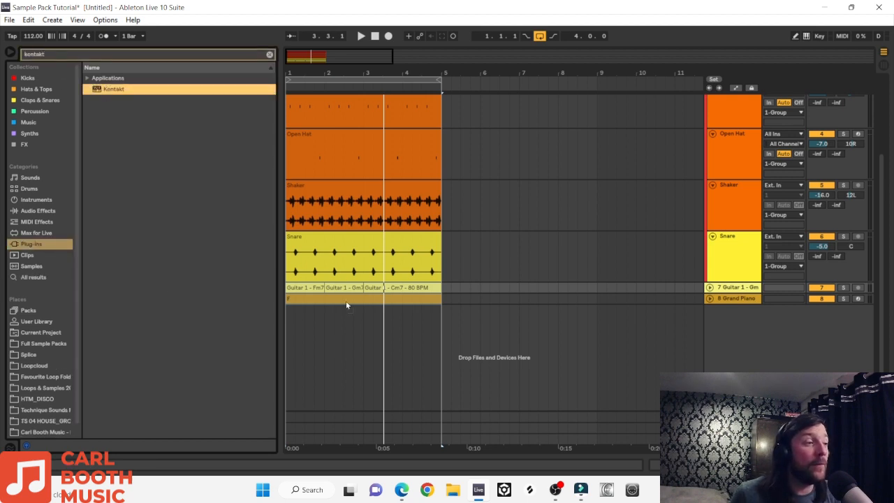
pyautogui.moveTo(316, 333); pyautogui.dragTo(315, 334)
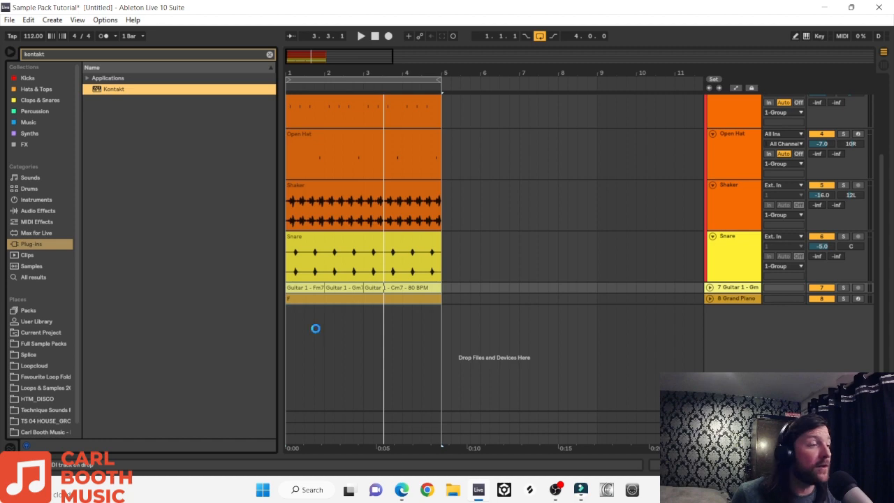
# Load the Funk Bass instrument from the Kontakt Factory Selection library and close the plug-in window
pyautogui.click(123, 155)
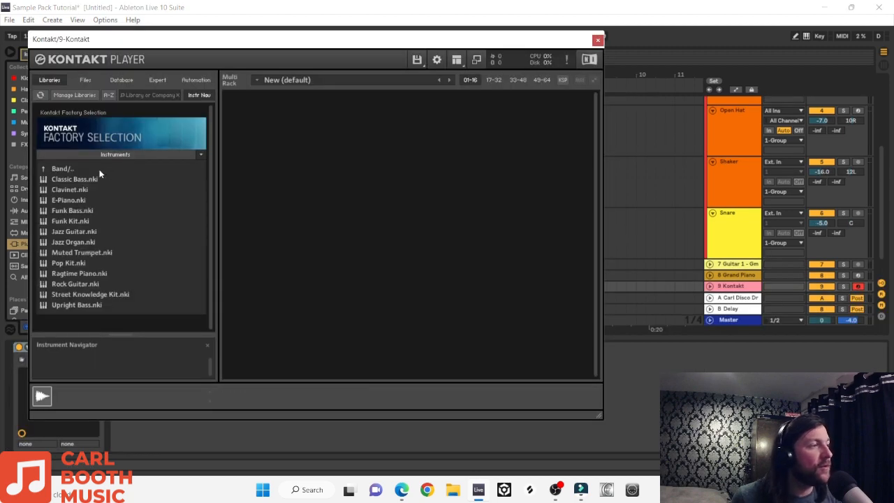
pyautogui.click(71, 209)
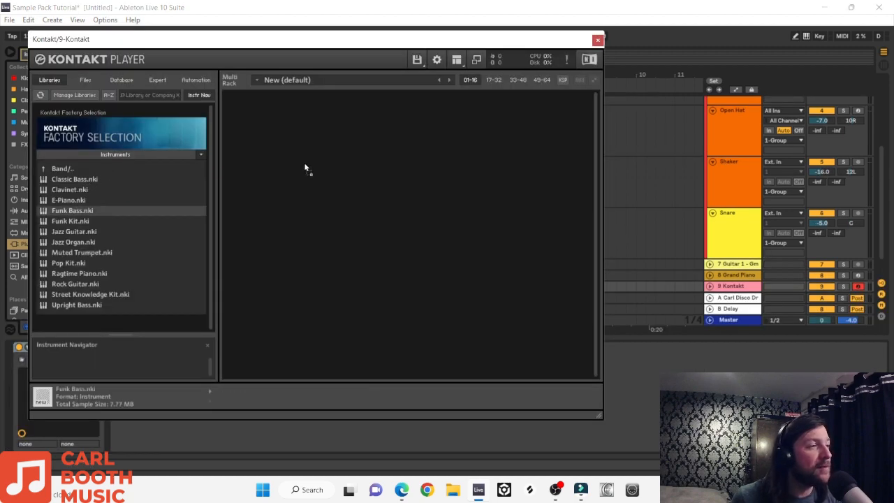
pyautogui.moveTo(305, 168); pyautogui.dragTo(305, 167)
pyautogui.click(597, 40)
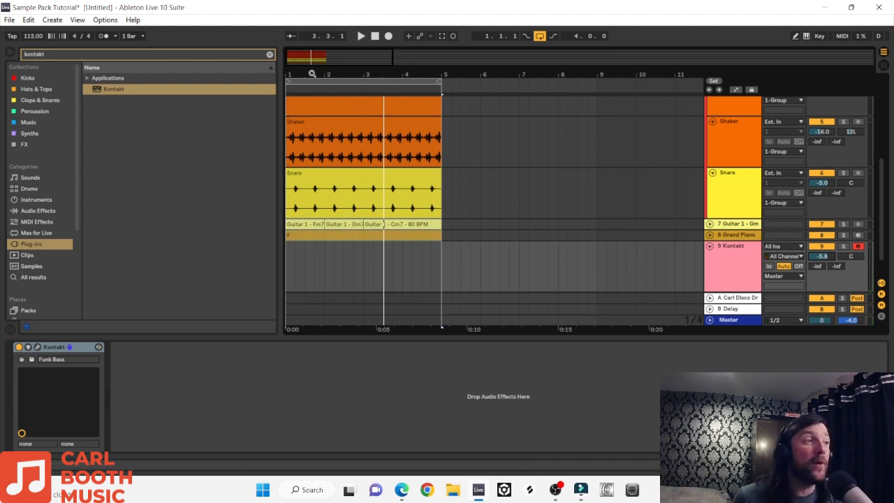
# Loop bar 1 and create an empty one-bar MIDI clip there on the Kontakt track, opened for note editing
pyautogui.moveTo(313, 73); pyautogui.dragTo(317, 74)
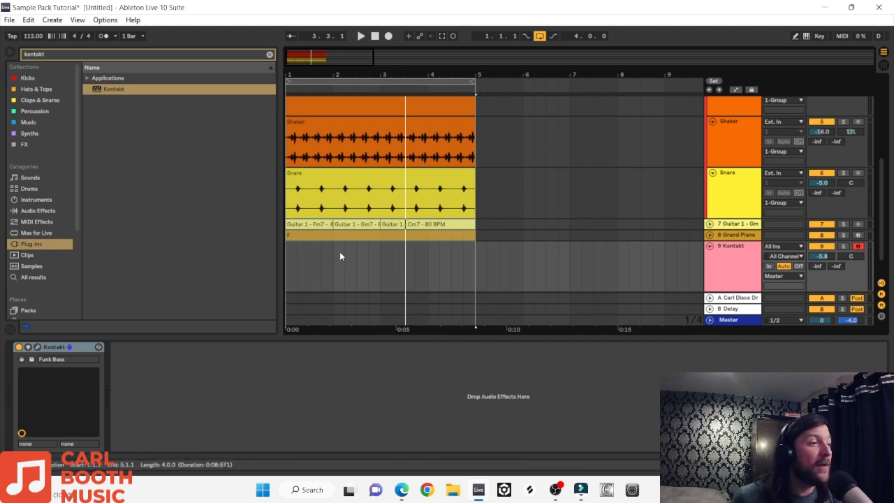
pyautogui.moveTo(364, 74); pyautogui.dragTo(367, 111)
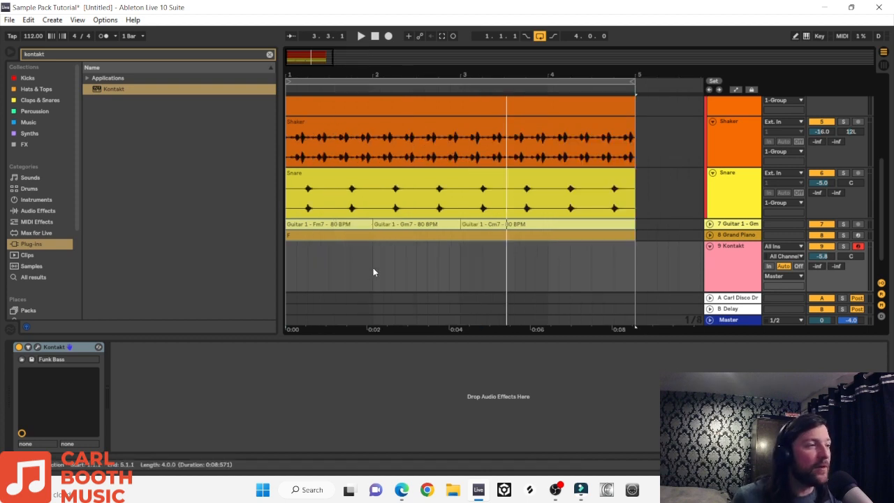
pyautogui.moveTo(372, 269); pyautogui.dragTo(280, 268)
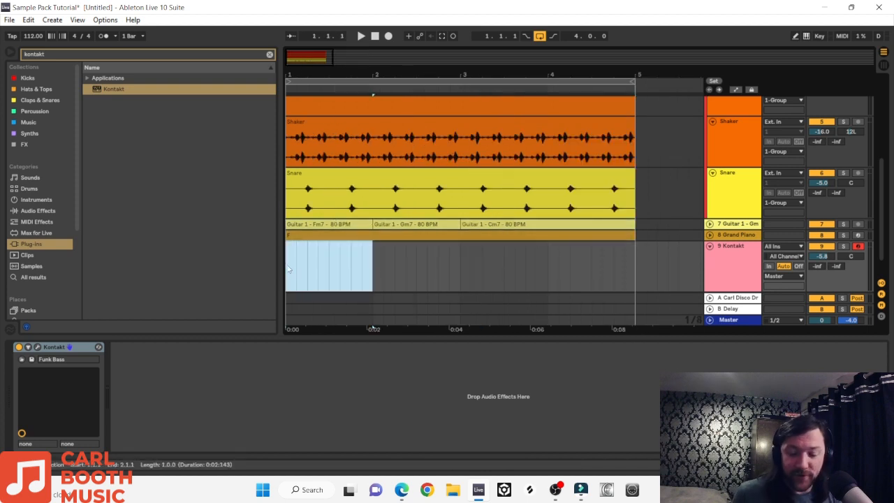
pyautogui.hotkey('ctrl', 'l')
pyautogui.rightClick(319, 225)
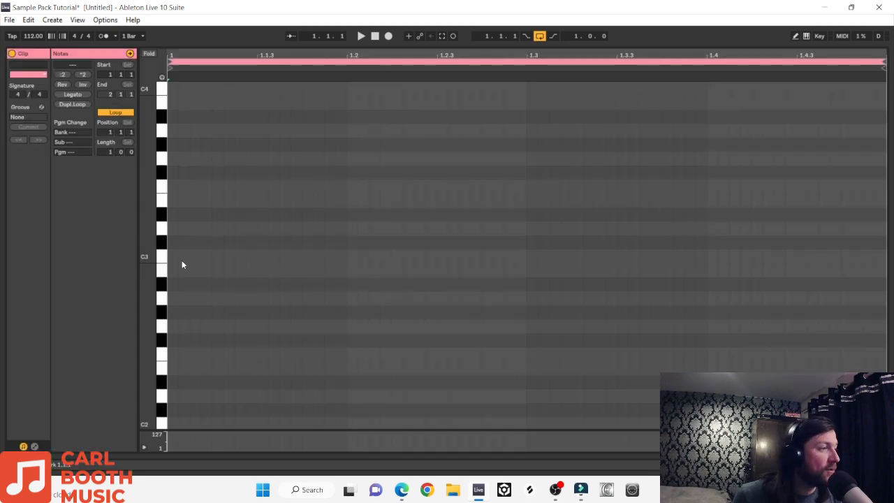
# Add an F3 note at the very start of the bass clip, sized to a sixteenth note
pyautogui.doubleClick(183, 186)
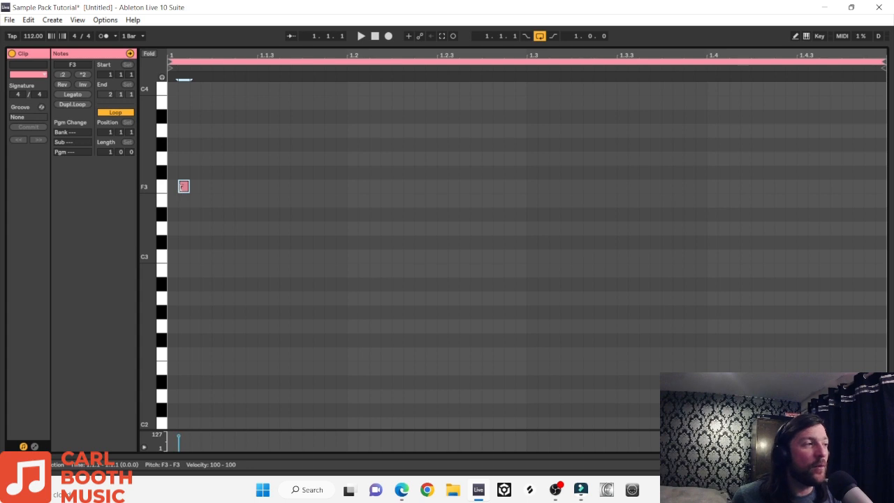
pyautogui.moveTo(182, 188); pyautogui.dragTo(217, 184)
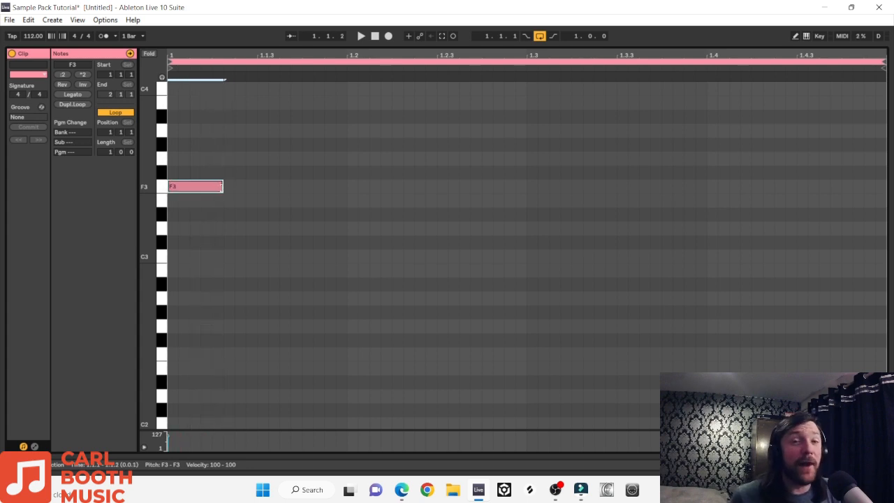
pyautogui.moveTo(224, 186); pyautogui.dragTo(213, 186)
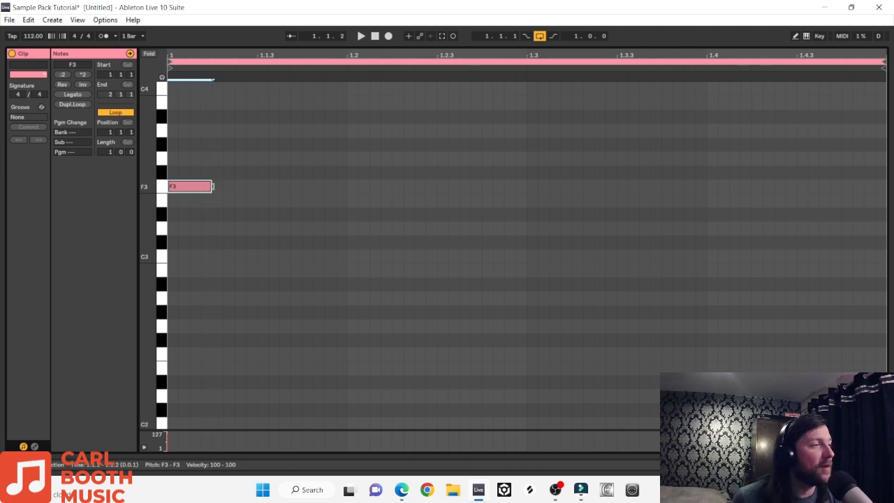
# Lengthen the opening bass note to an eighth note and transpose it down two octaves to F1
pyautogui.moveTo(212, 186); pyautogui.dragTo(253, 180)
pyautogui.hotkey('shift', 'Down')
pyautogui.hotkey('shift', 'Down')
pyautogui.press('space')
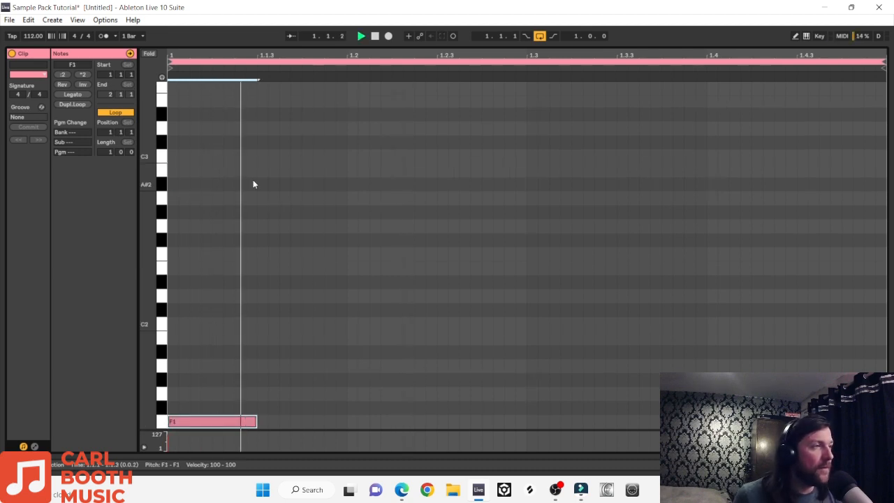
# Copy the F1 note to just before 1.1.4, shortened to end at beat 2, and to 1.2.3, then add a short F2 note at 1.2.2
pyautogui.moveTo(223, 426); pyautogui.dragTo(494, 417)
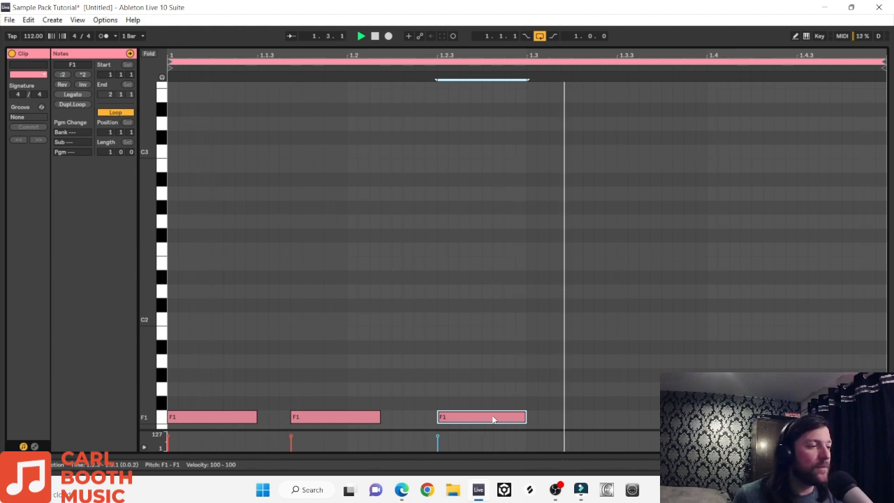
pyautogui.press('space')
pyautogui.moveTo(379, 416)
pyautogui.mouseDown()
pyautogui.moveTo(346, 417)
pyautogui.moveTo(426, 333)
pyautogui.moveTo(426, 389)
pyautogui.moveTo(391, 417)
pyautogui.mouseUp()
pyautogui.hotkey('shift', 'Up')
pyautogui.press('space')
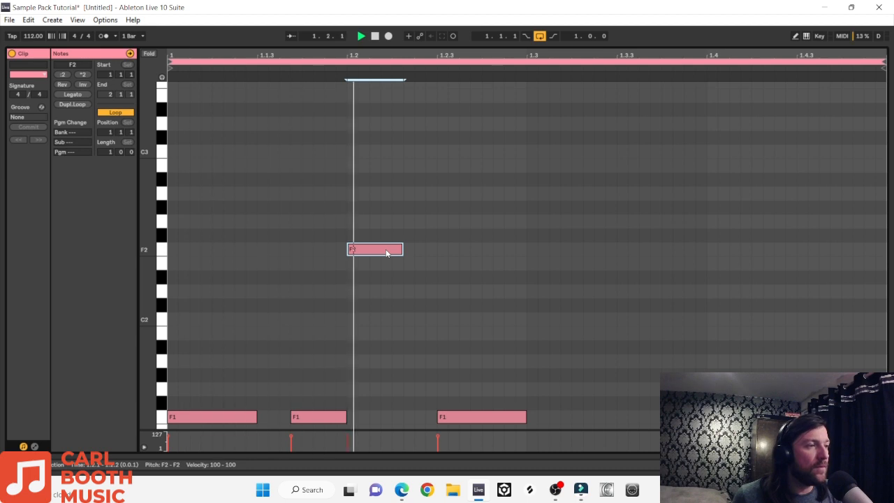
pyautogui.moveTo(375, 254); pyautogui.dragTo(436, 252)
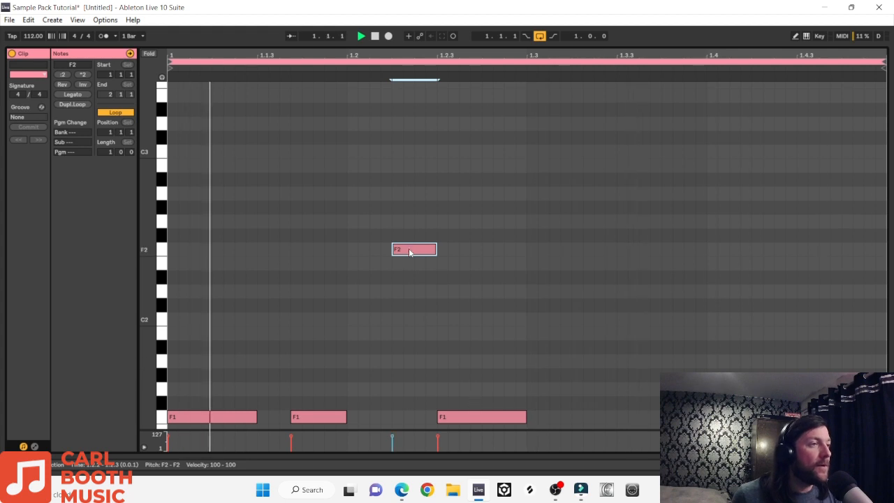
# Complete the bass bar with F1 notes at 1.3.2, 1.4 and 1.4.3, plus a short F2 note leading into beat 4
pyautogui.scroll(-3, 489, 265)
pyautogui.doubleClick(594, 271)
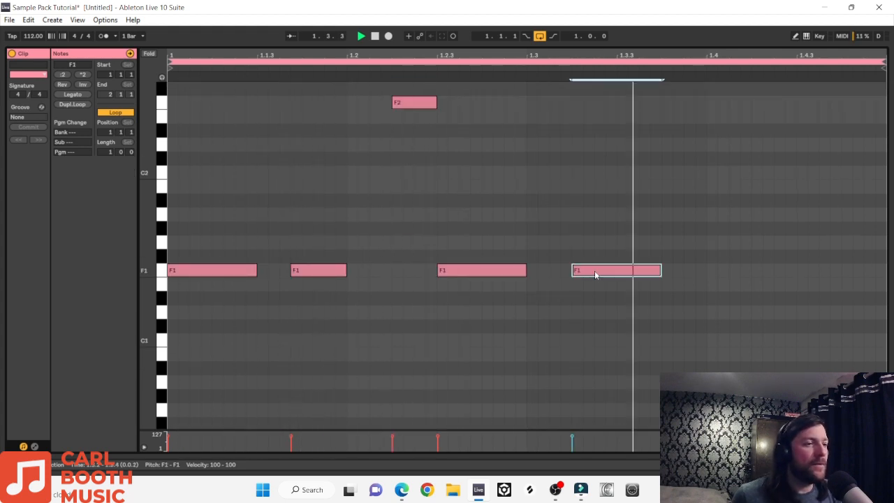
pyautogui.moveTo(661, 270); pyautogui.dragTo(685, 272)
pyautogui.hotkey('shift', 'Up')
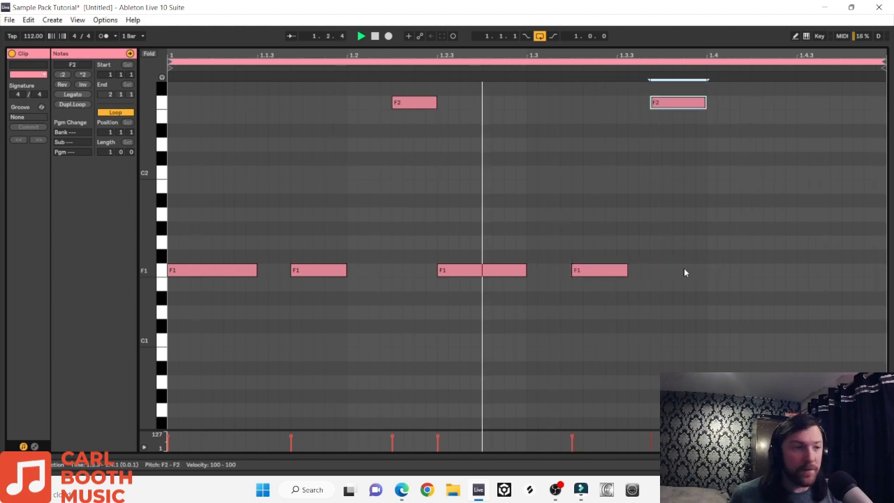
pyautogui.moveTo(607, 277); pyautogui.dragTo(840, 273)
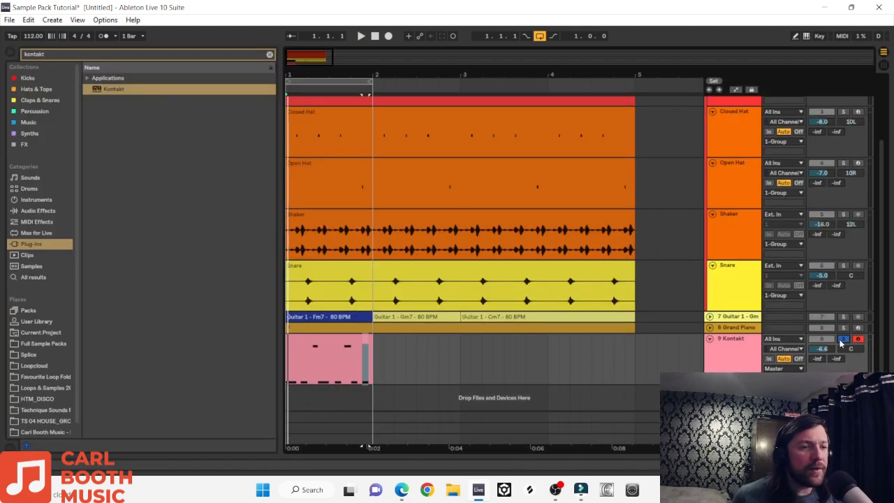
# Shorten the opening F1 note slightly and the F1 note at 1.3.2 to about a sixteenth note, checking them in playback
pyautogui.scroll(3, 840, 339)
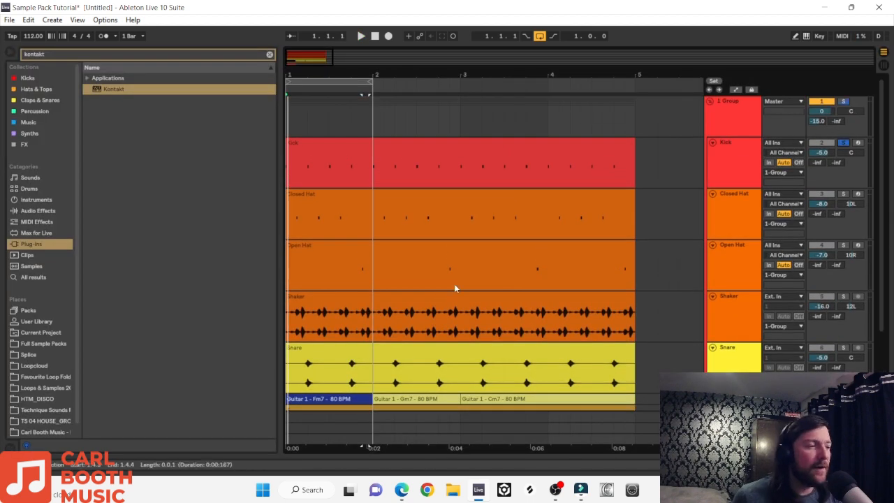
pyautogui.scroll(-3, 307, 338)
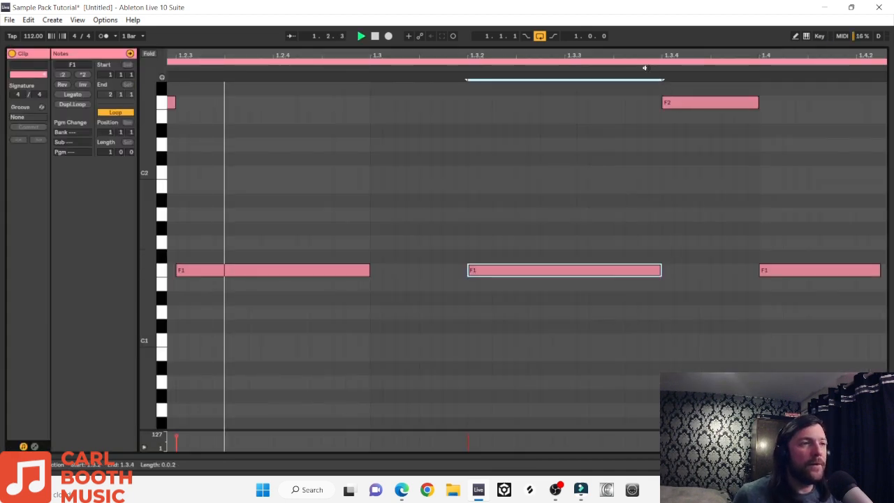
pyautogui.hscroll(3, 527, 296)
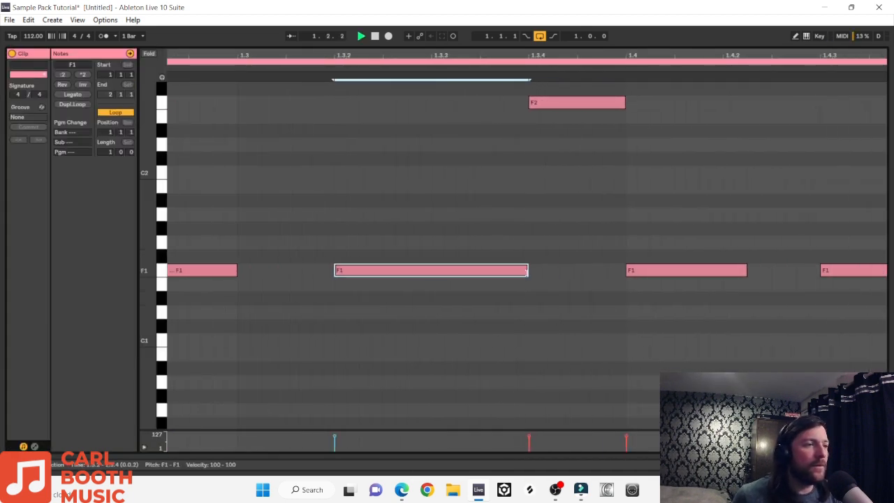
pyautogui.moveTo(526, 273); pyautogui.dragTo(453, 274)
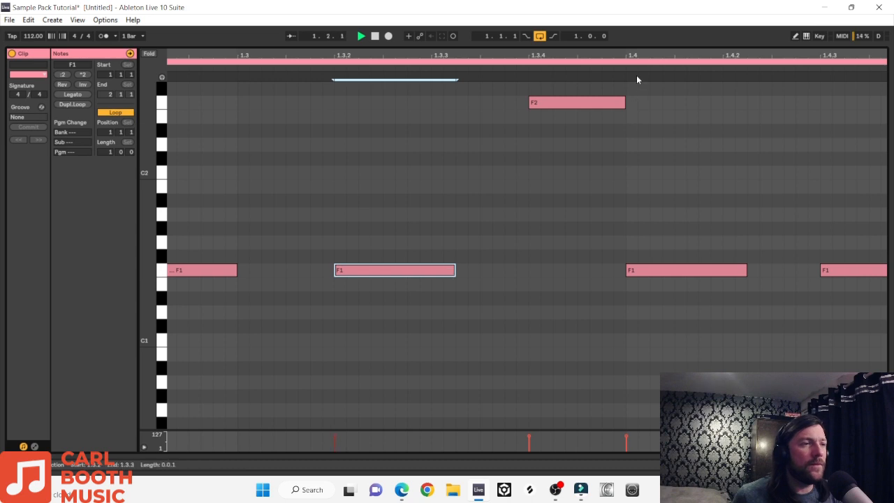
pyautogui.scroll(-3, 768, 132)
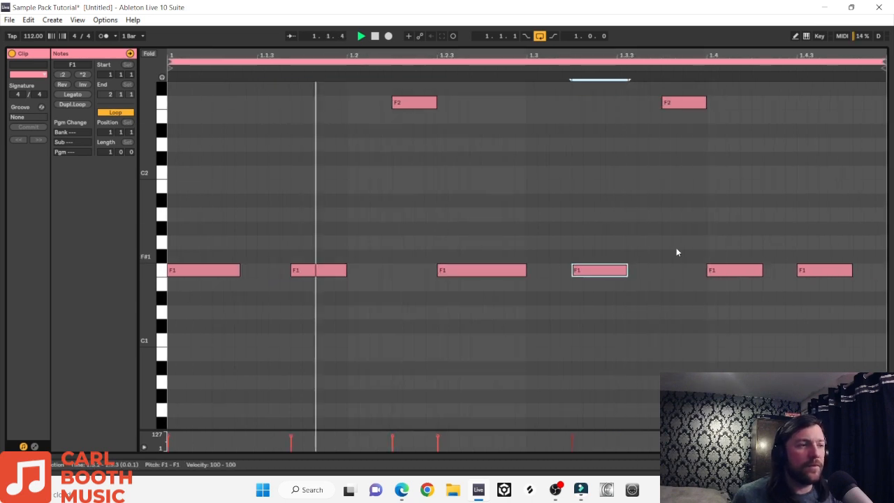
pyautogui.press('space')
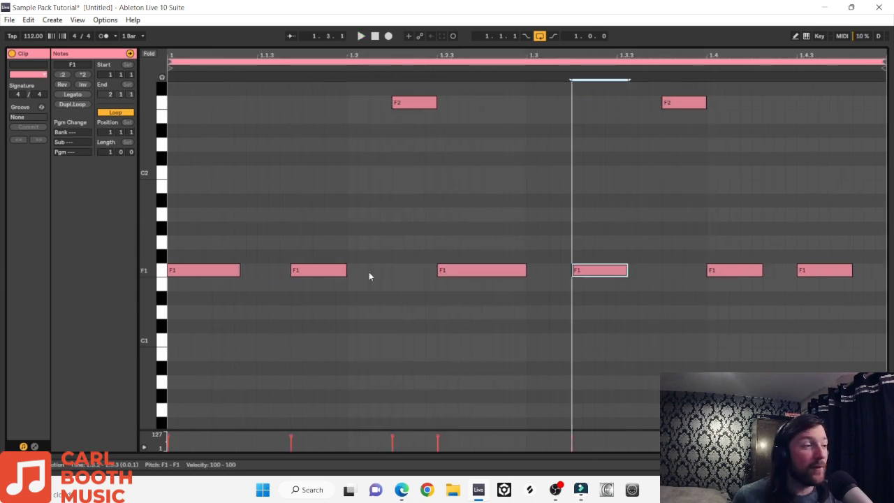
# Trim the starts of the off-beat F1 and F2 bass notes so they begin slightly behind the grid
pyautogui.moveTo(318, 275); pyautogui.dragTo(346, 270)
pyautogui.click(409, 105)
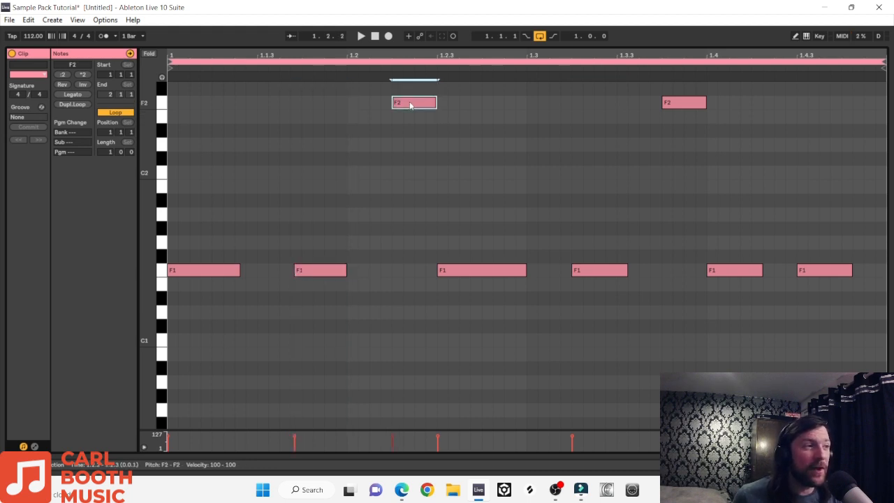
pyautogui.moveTo(410, 105); pyautogui.dragTo(436, 103)
pyautogui.click(604, 273)
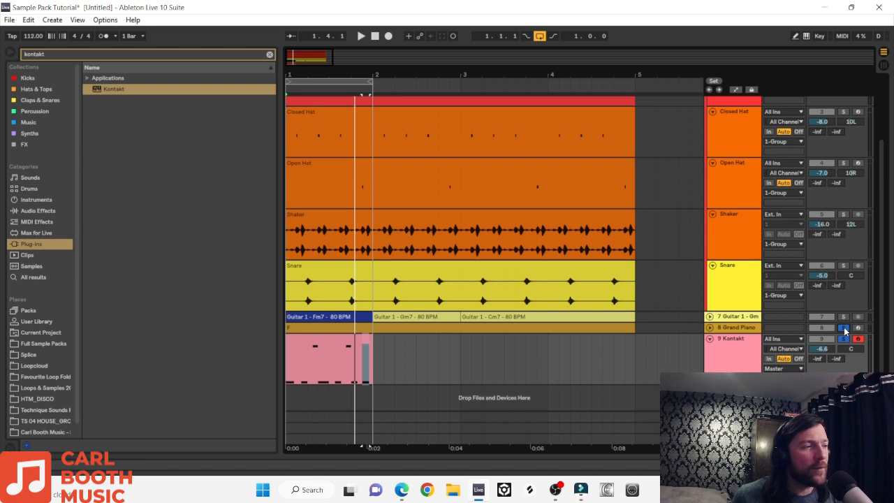
# Audition the bass loop soloed with the Grand Piano, add the guitar, and hear it with the full drums
pyautogui.press('space')
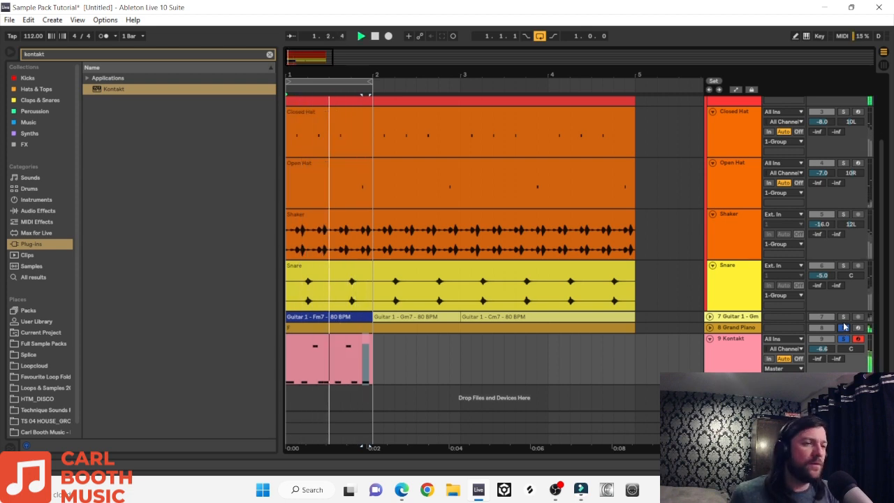
pyautogui.click(843, 317)
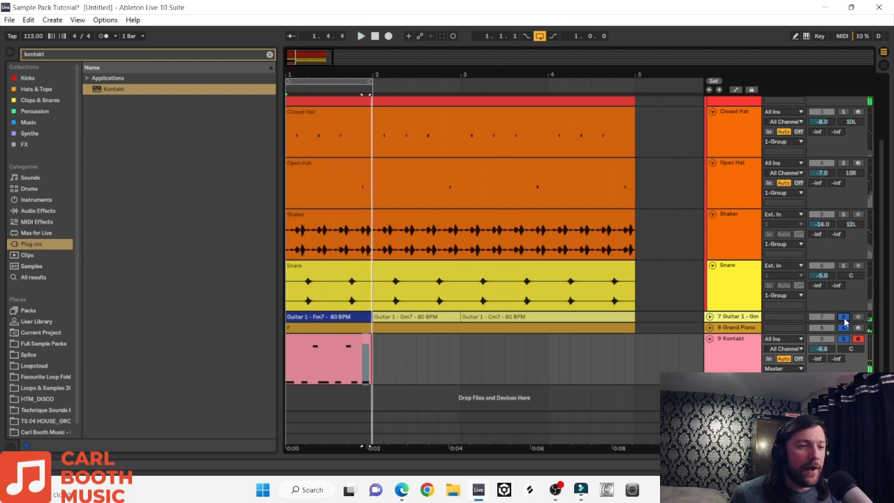
pyautogui.click(843, 318)
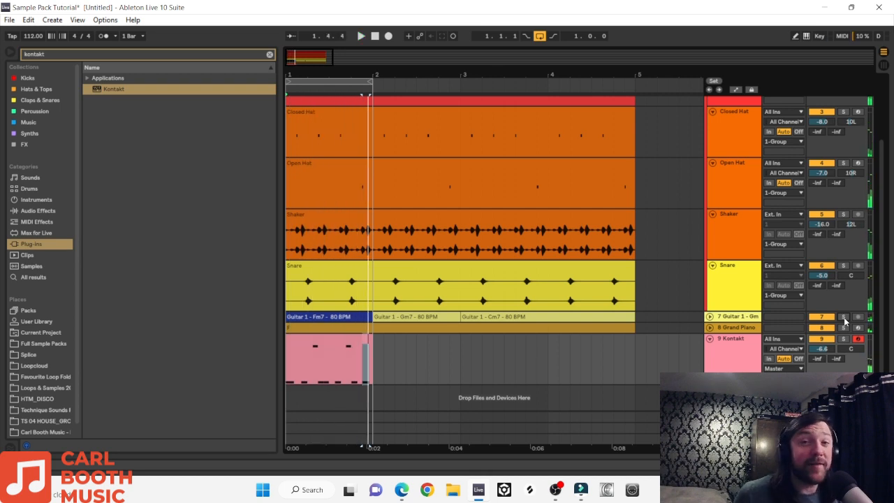
pyautogui.press('space')
# Duplicate the bar 1 bass clip into bar 2, transpose its notes up two semitones to G1 and G2, and loop both bars
pyautogui.click(347, 347)
pyautogui.hotkey('ctrl', 'd')
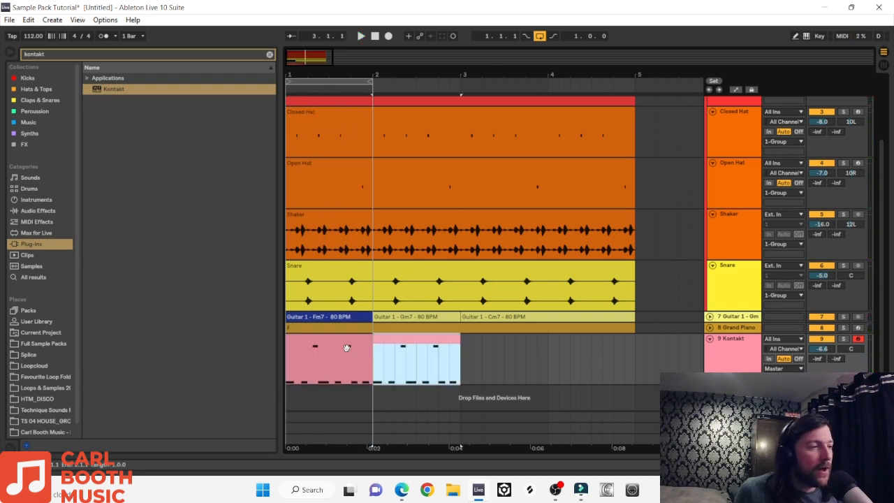
pyautogui.doubleClick(391, 345)
pyautogui.moveTo(200, 299); pyautogui.dragTo(878, 79)
pyautogui.press('Up')
pyautogui.press('Up')
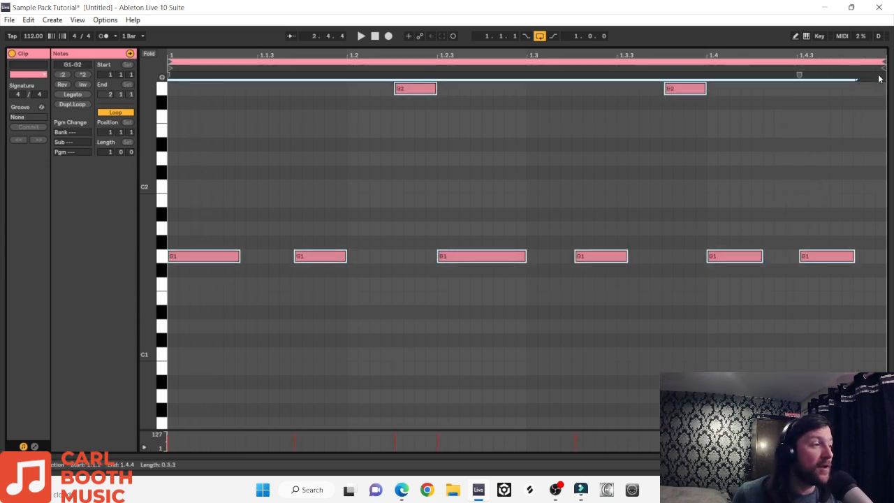
pyautogui.press('space')
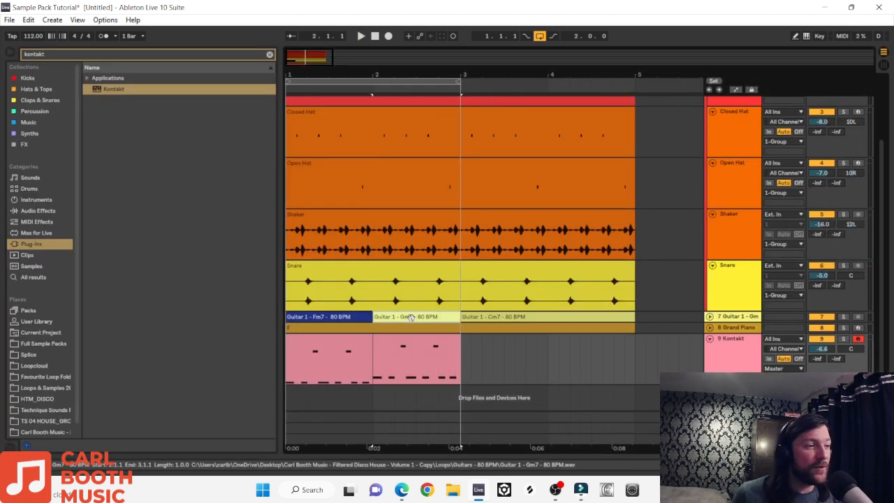
# Recolour the Gm7 guitar clip blue like the Fm7 clip and play the two-bar loop
pyautogui.rightClick(416, 320)
pyautogui.click(502, 314)
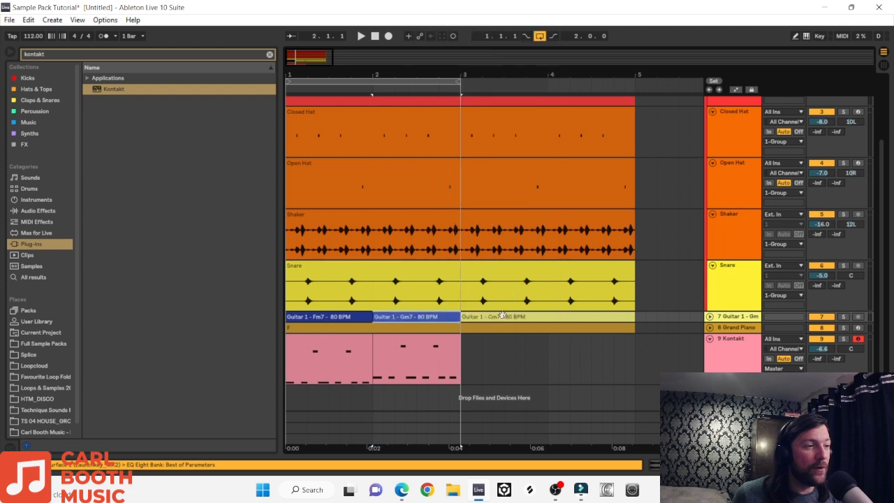
pyautogui.click(510, 316)
pyautogui.click(325, 359)
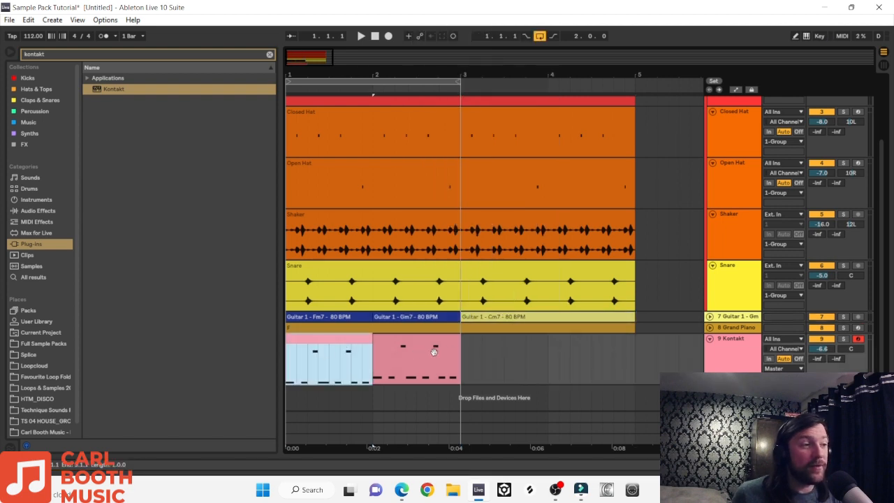
pyautogui.moveTo(316, 350)
pyautogui.mouseDown()
pyautogui.moveTo(402, 349)
pyautogui.moveTo(317, 348)
pyautogui.mouseUp()
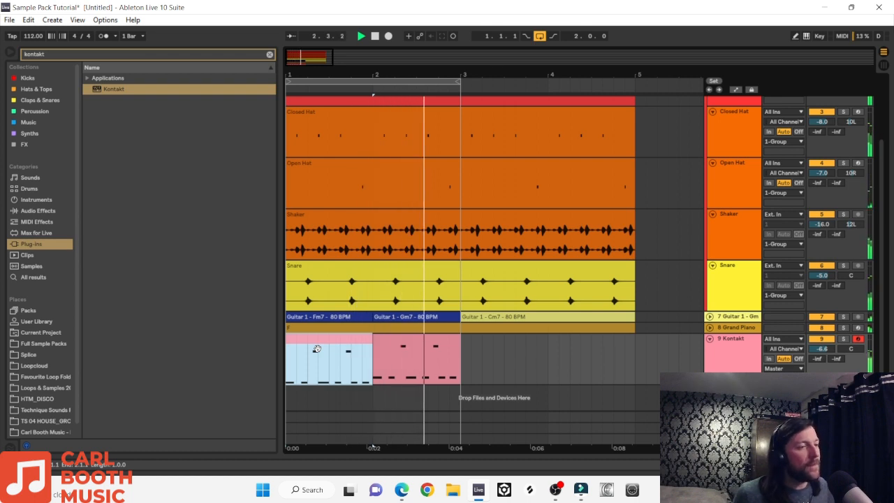
pyautogui.press('space')
# Copy the bar 1 bass clip to bar 3 and duplicate it into bar 4
pyautogui.moveTo(316, 349); pyautogui.dragTo(517, 367)
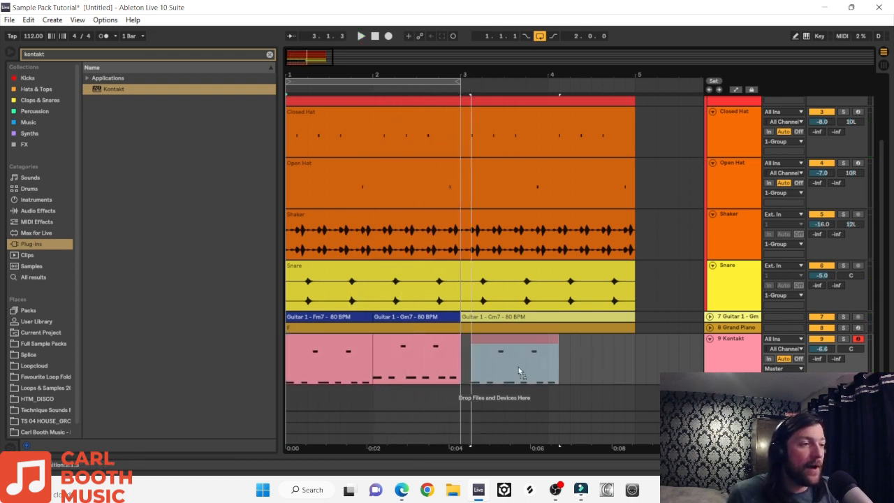
pyautogui.click(508, 371)
pyautogui.hotkey('ctrl', 'd')
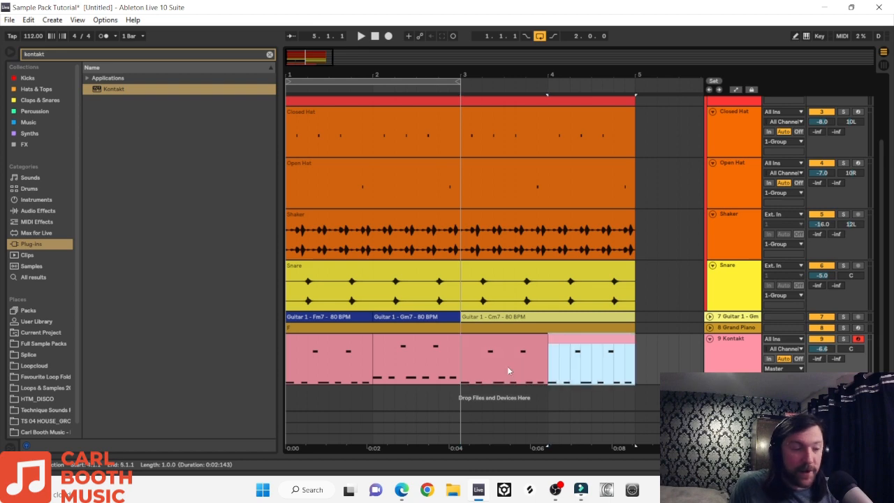
# Join the bass clips in bars 3 and 4 into one looped two-bar clip and transpose its notes up to C2 and C3
pyautogui.keyDown('shift'); pyautogui.click(507, 366); pyautogui.keyUp('shift')
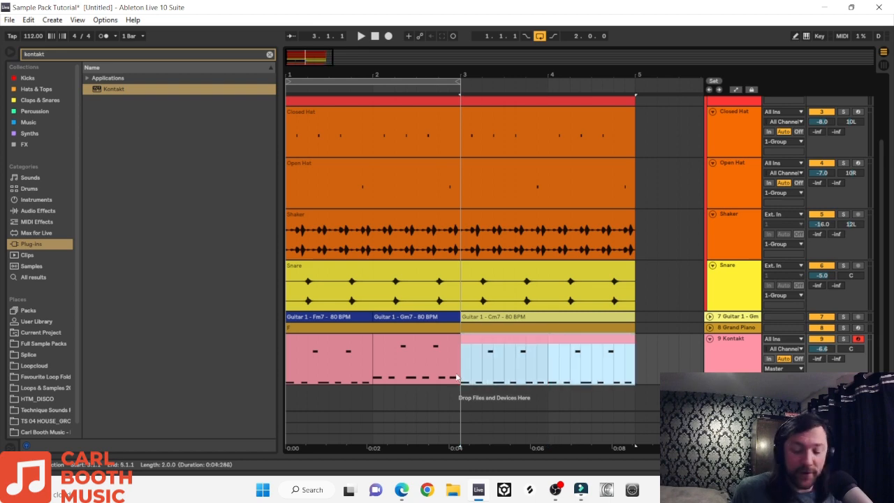
pyautogui.hotkey('ctrl', 'l')
pyautogui.doubleClick(470, 357)
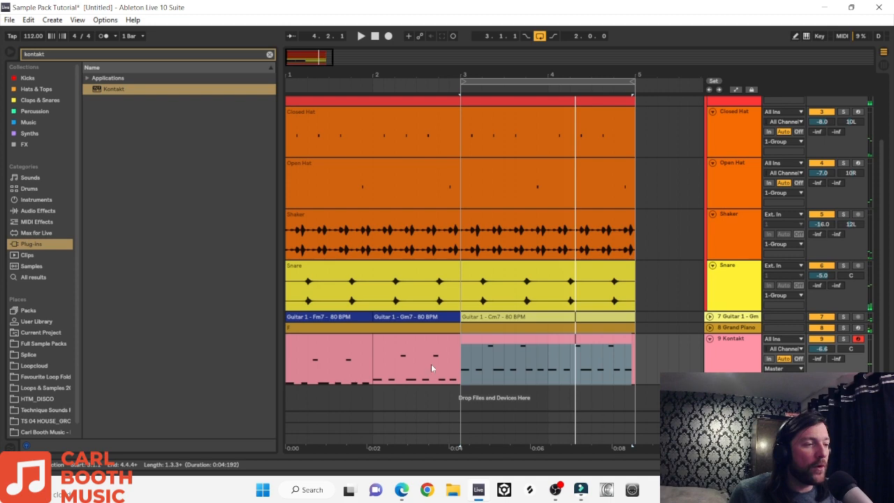
# Loop all four bars and play them with the bars 3–4 bass clip open for note editing
pyautogui.click(405, 347)
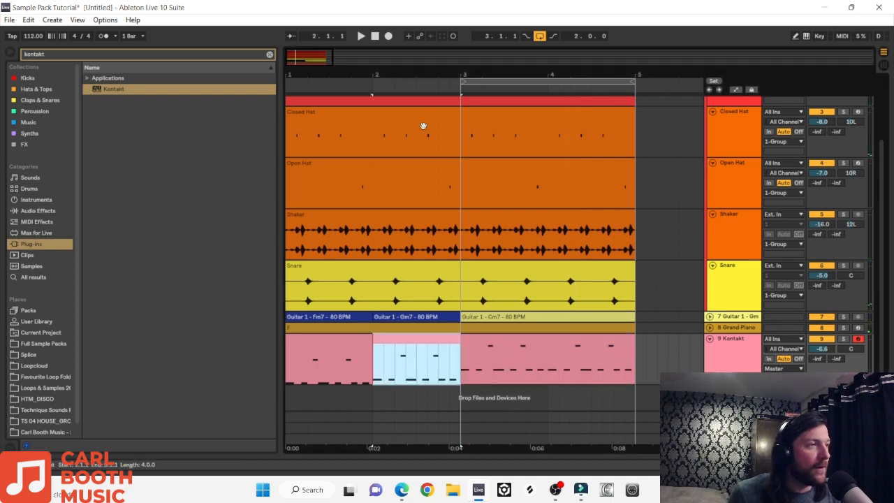
pyautogui.press('space')
pyautogui.doubleClick(549, 352)
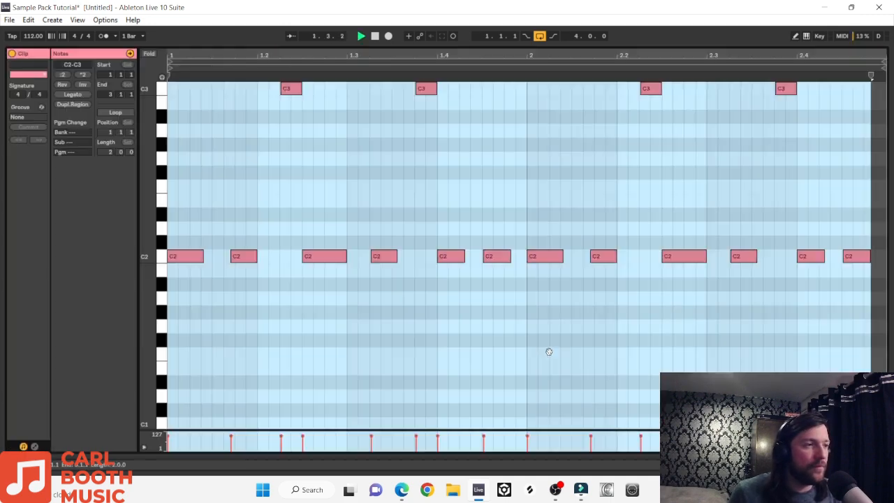
pyautogui.moveTo(195, 281); pyautogui.dragTo(881, 83)
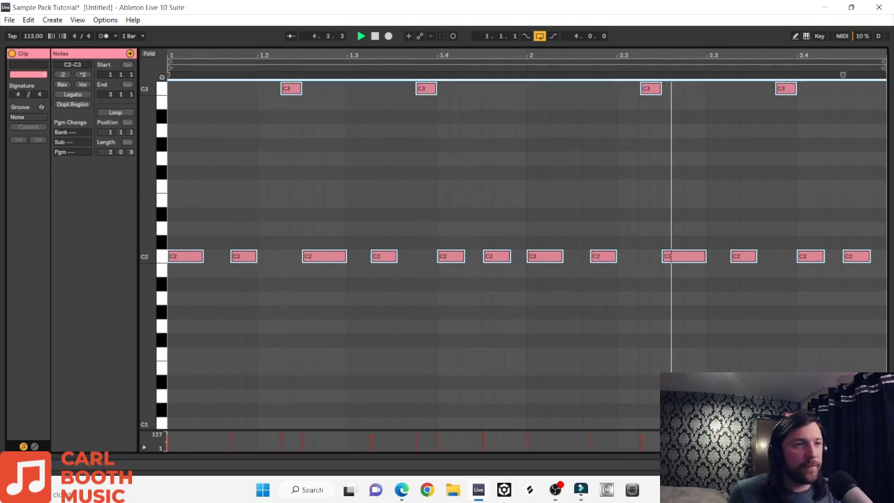
pyautogui.click(814, 331)
# Lower the last note of the bars 3–4 bass clip to A#1 and play the bass line soloed with the Grand Piano
pyautogui.click(858, 257)
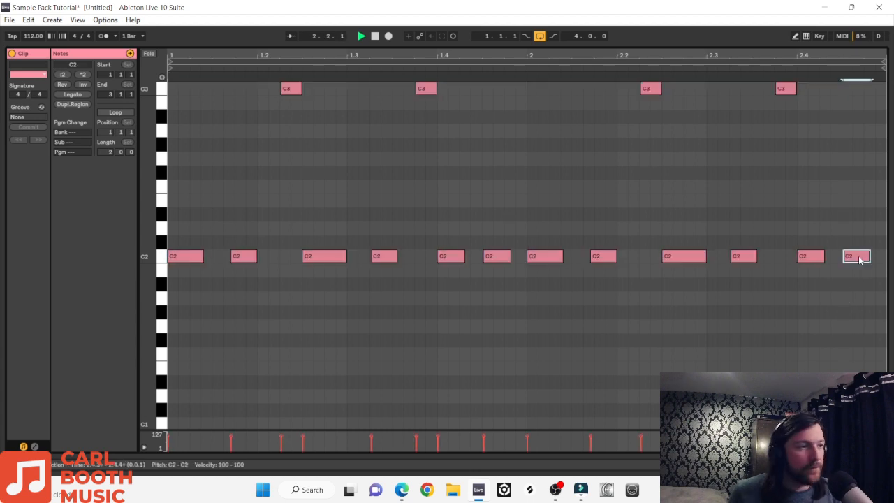
pyautogui.press('Down')
pyautogui.press('Down')
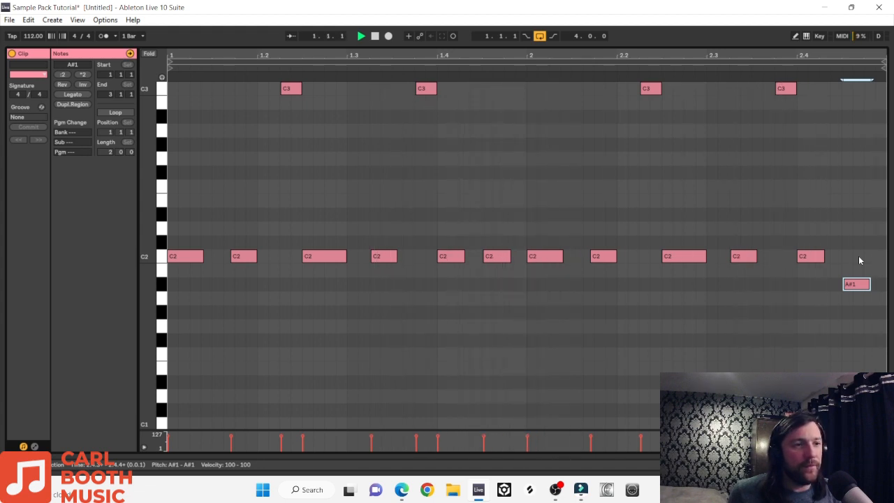
pyautogui.press('space')
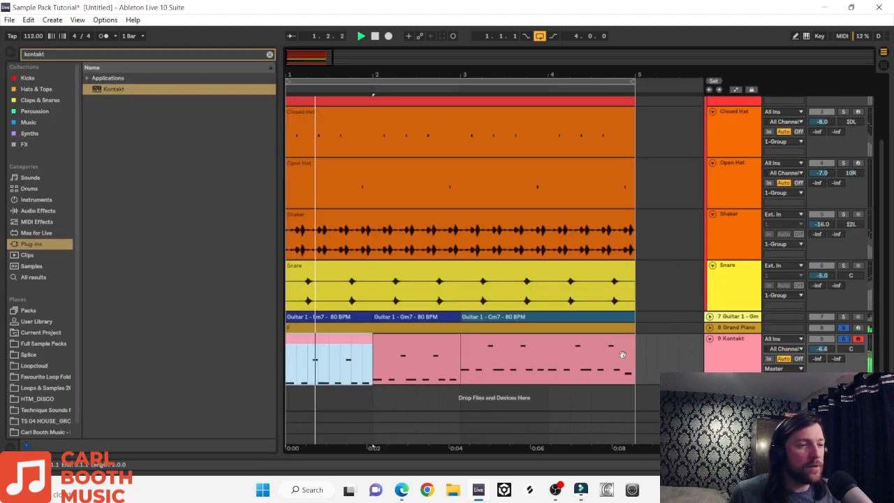
pyautogui.click(554, 349)
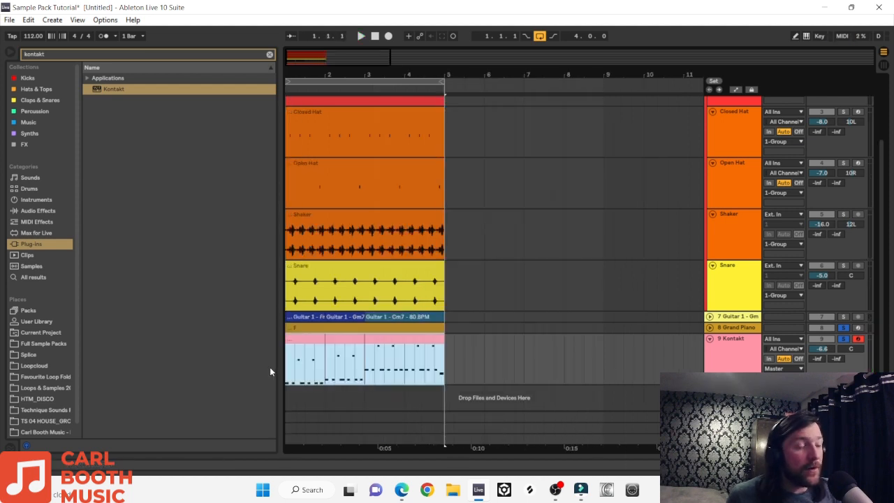
# Join the Kontakt bass clips into one four-bar clip and group the Guitar and Grand Piano tracks as Music
pyautogui.hotkey('ctrl', 'j')
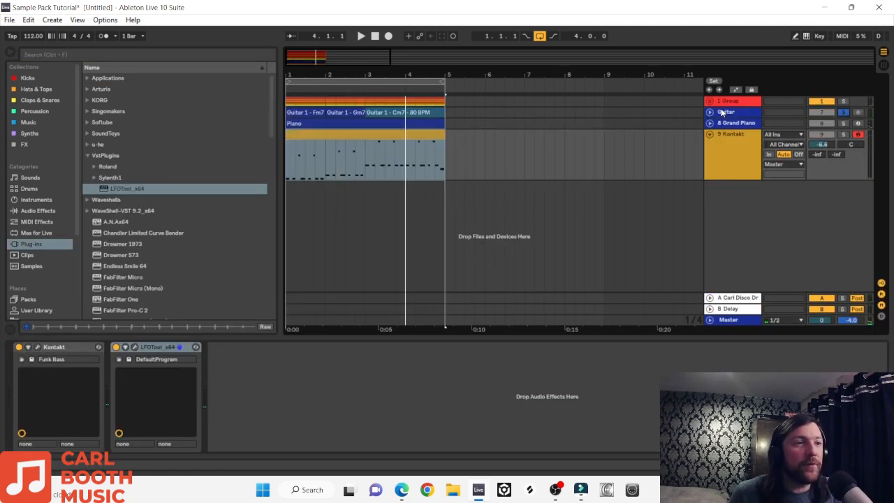
pyautogui.click(726, 115)
pyautogui.keyDown('shift'); pyautogui.click(733, 123); pyautogui.keyUp('shift')
pyautogui.hotkey('ctrl', 'g')
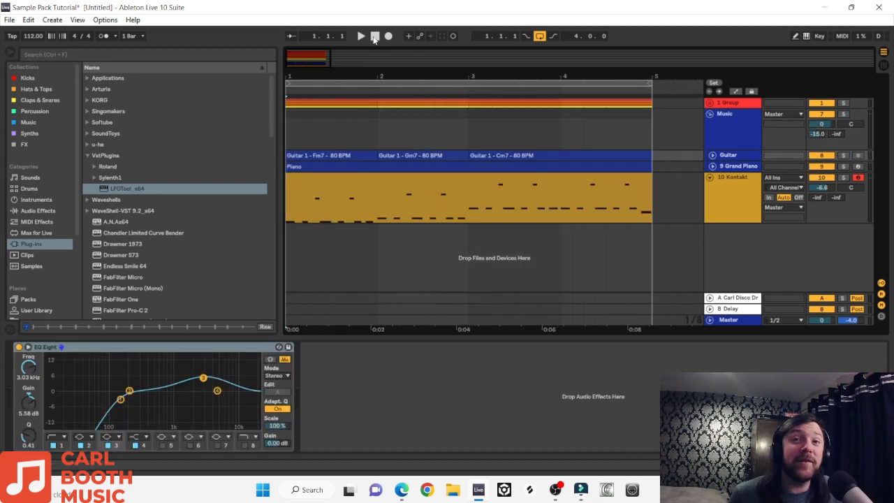
pyautogui.press('space')
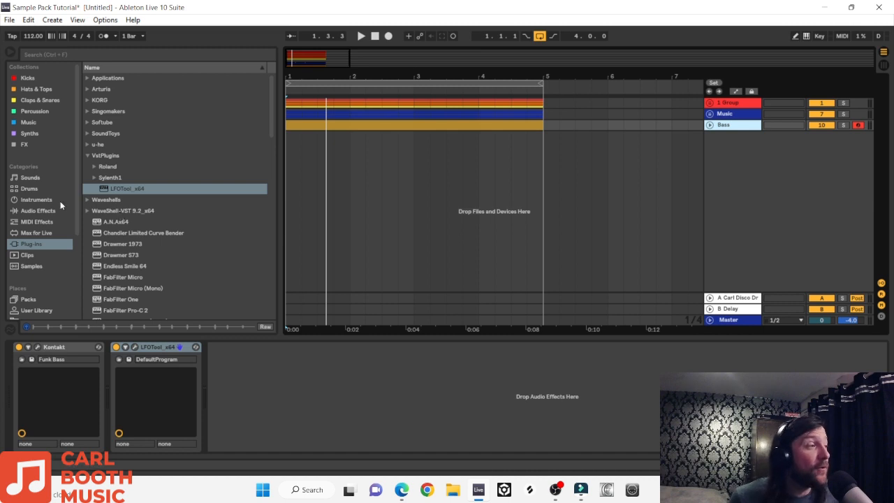
# Open the String Samples folder inside the Samples folder of the Carl Booth Music sample pack
pyautogui.scroll(-4, 58, 204)
pyautogui.click(47, 301)
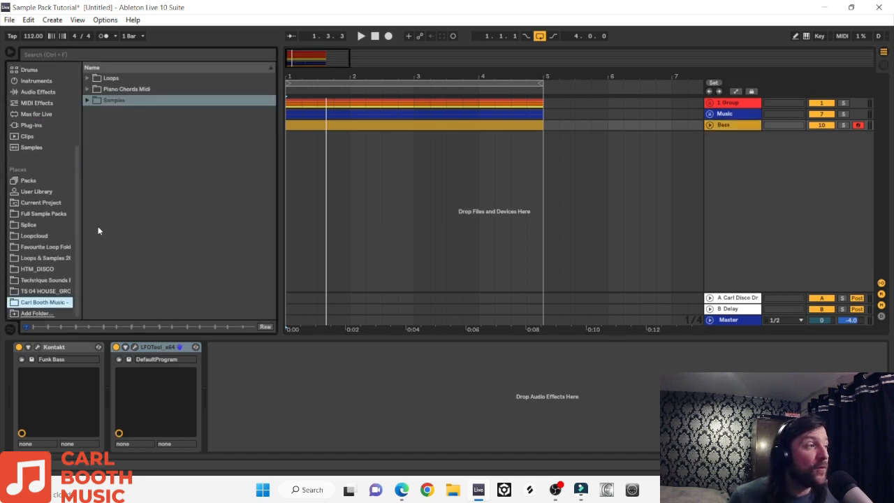
pyautogui.click(92, 104)
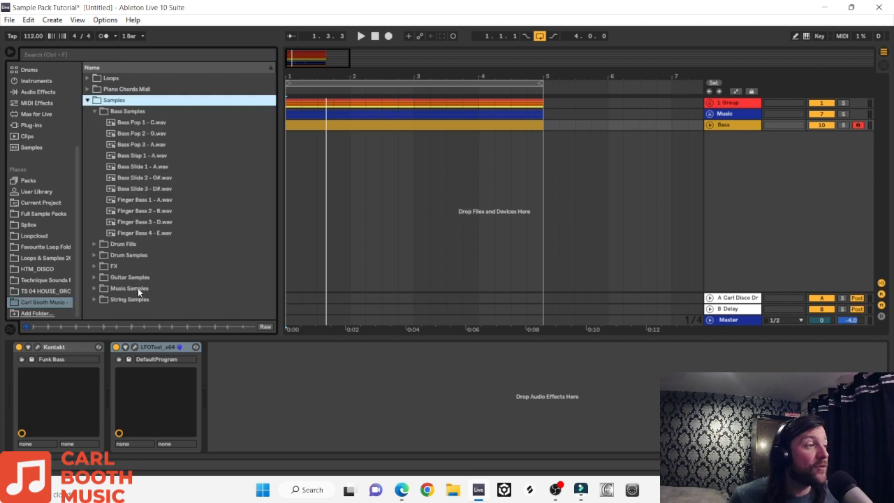
pyautogui.click(101, 299)
pyautogui.scroll(-1, 151, 214)
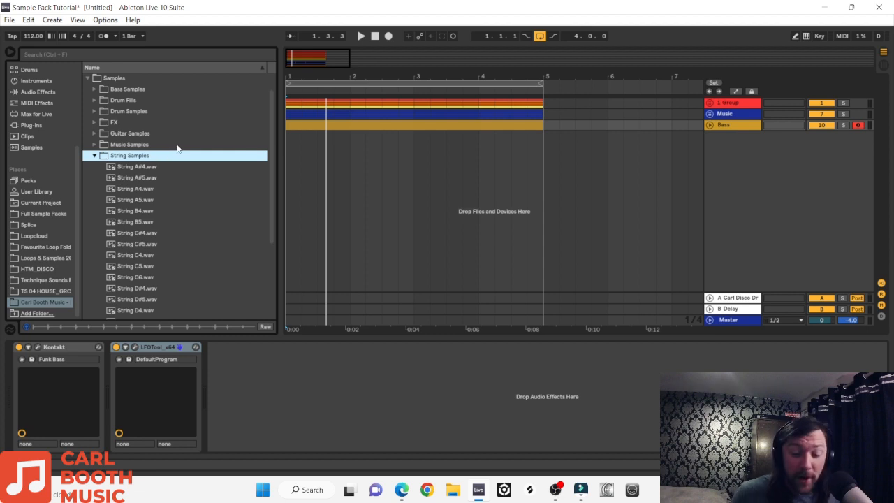
# Audition string one-shots across the String Samples folder, including A#4, C#4, D4, E5 and G#5
pyautogui.click(138, 167)
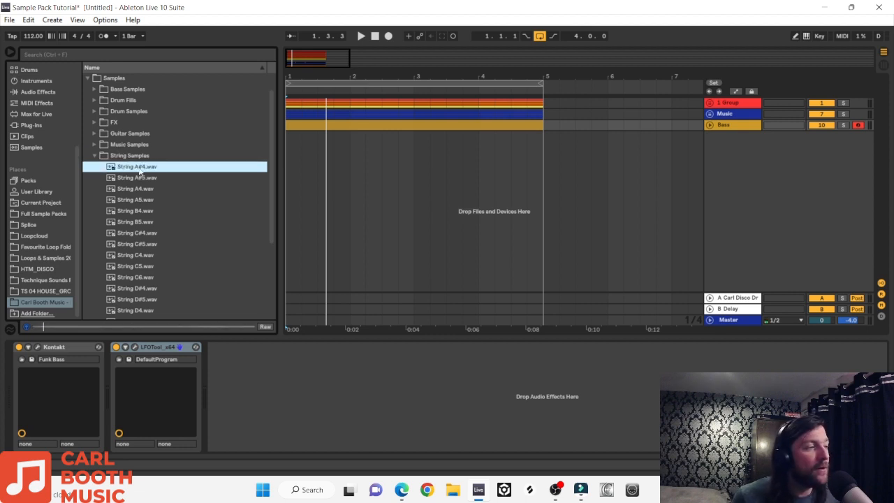
pyautogui.click(132, 233)
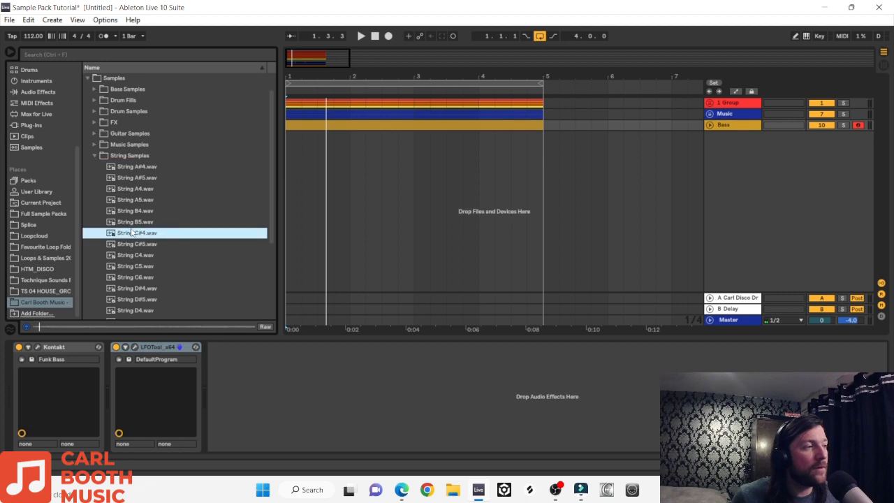
pyautogui.click(142, 266)
pyautogui.scroll(-3, 140, 266)
pyautogui.click(136, 259)
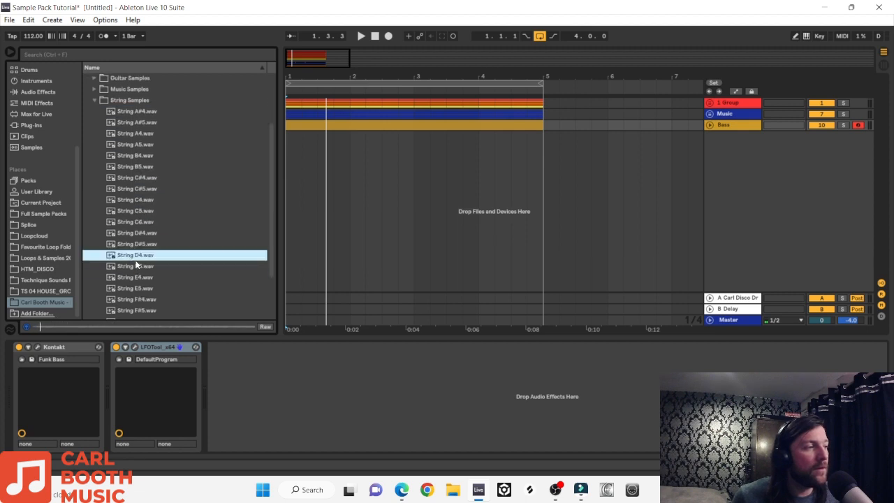
pyautogui.scroll(-3, 137, 264)
pyautogui.press('Down')
pyautogui.press('Down')
pyautogui.press('Down')
pyautogui.scroll(-1, 133, 266)
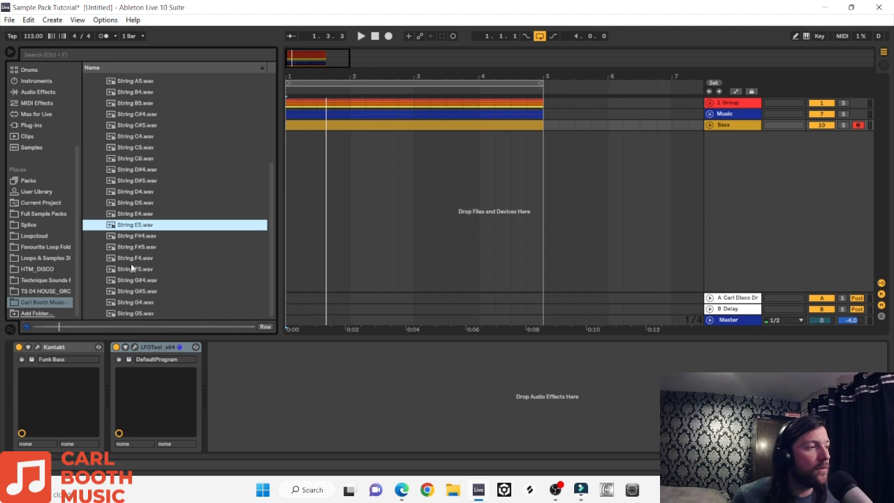
pyautogui.click(127, 291)
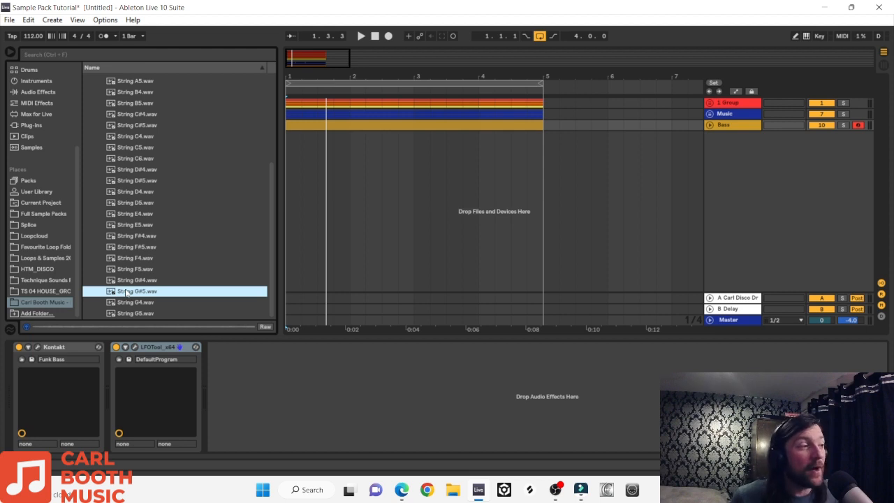
# Compare the String C4.wav and String C5.wav samples by ear
pyautogui.scroll(2, 129, 127)
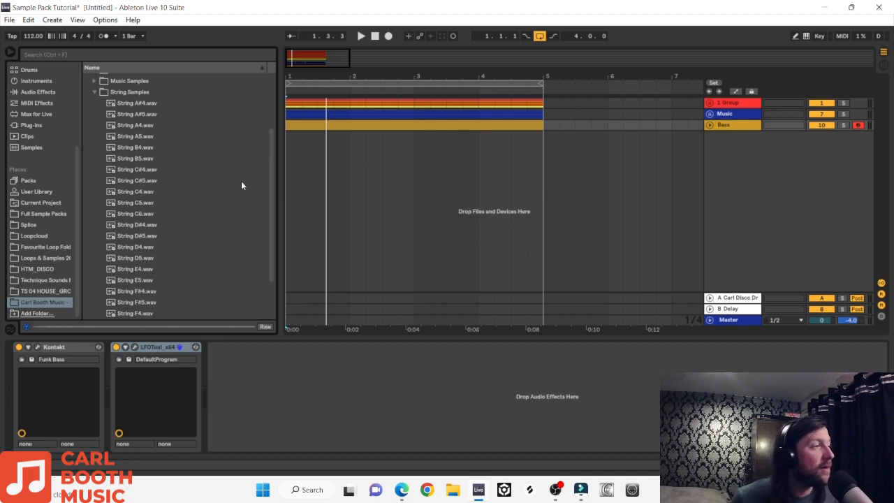
pyautogui.click(133, 192)
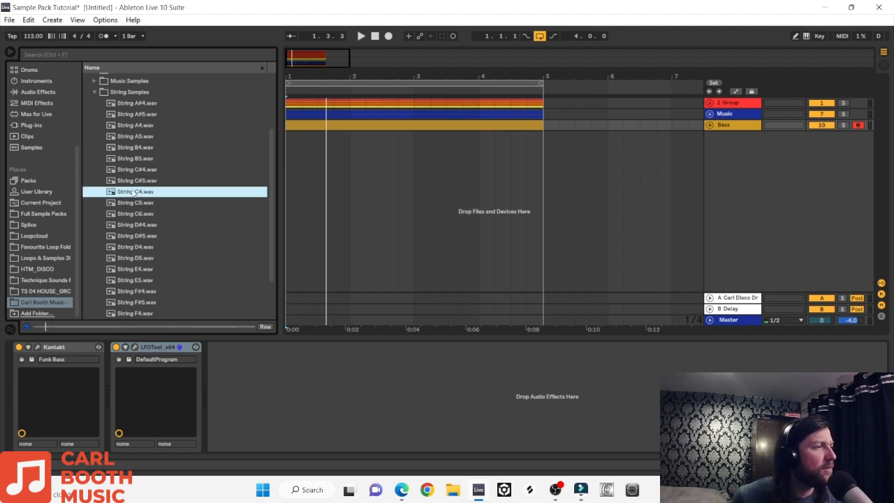
pyautogui.click(132, 202)
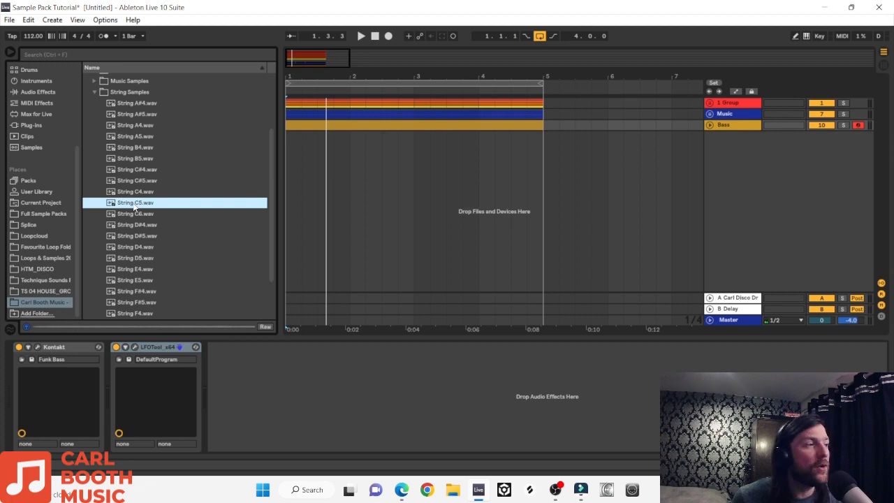
# Create a new Simpler track below the Bass track and load String C5.wav into the instrument
pyautogui.scroll(2, 42, 123)
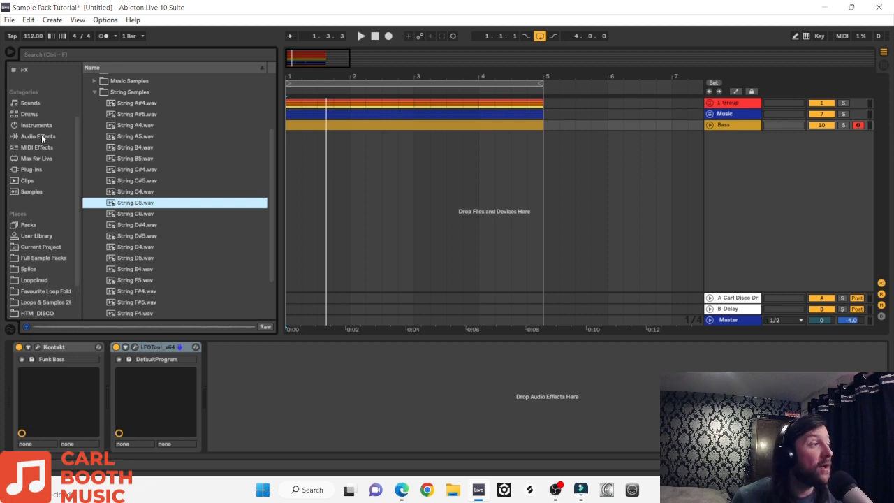
pyautogui.click(31, 125)
pyautogui.moveTo(114, 178); pyautogui.dragTo(340, 155)
pyautogui.scroll(-3, 52, 279)
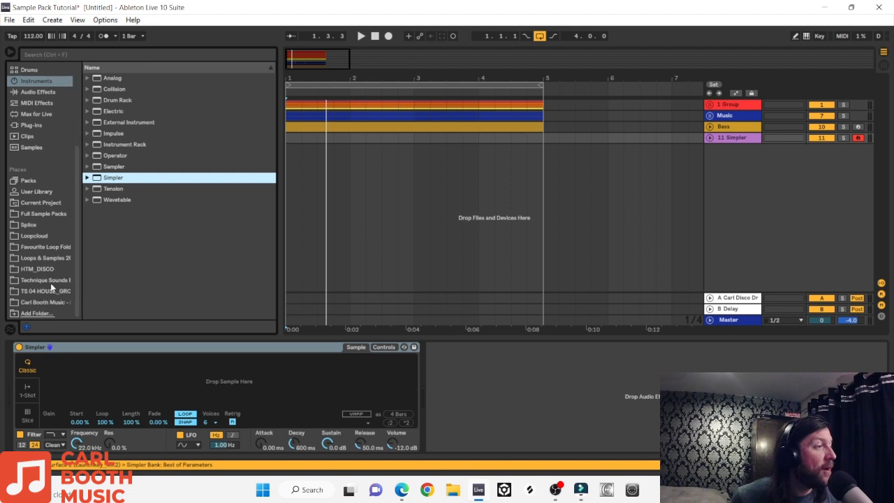
pyautogui.click(50, 301)
pyautogui.moveTo(155, 202); pyautogui.dragTo(61, 425)
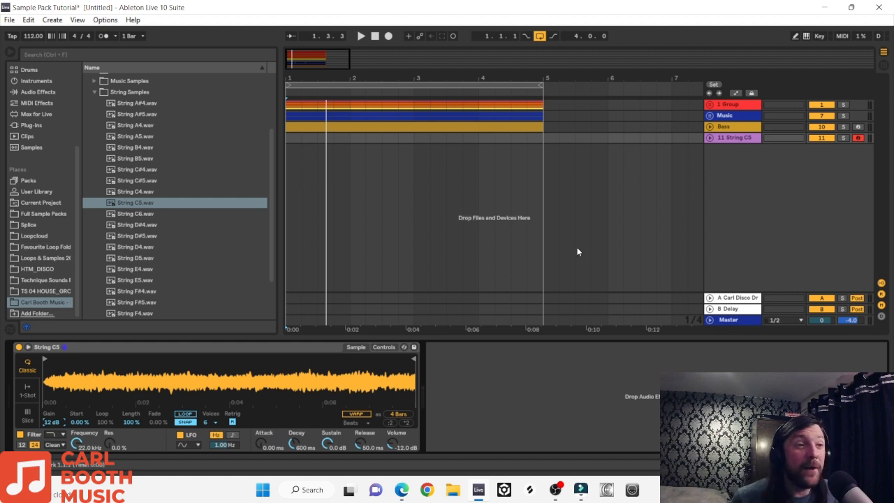
# Set the String C5 track's volume to -5.4 dB and play test notes through the Simpler
pyautogui.click(711, 138)
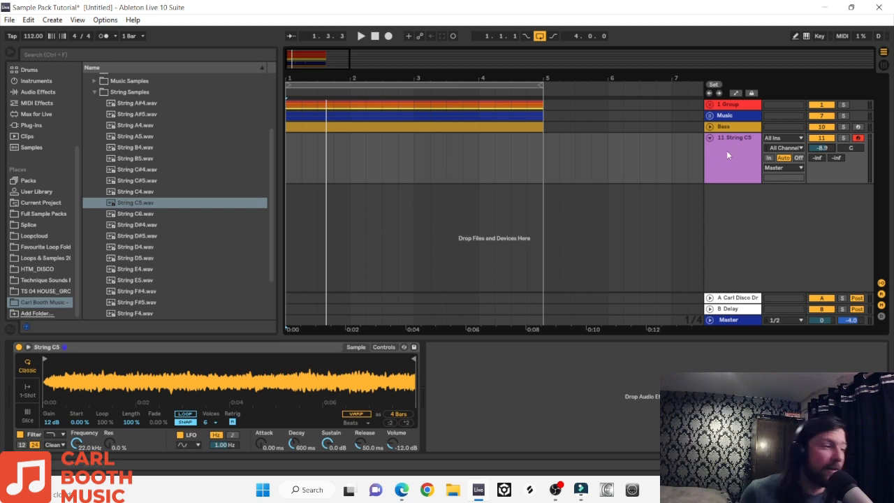
pyautogui.moveTo(815, 155); pyautogui.dragTo(813, 153)
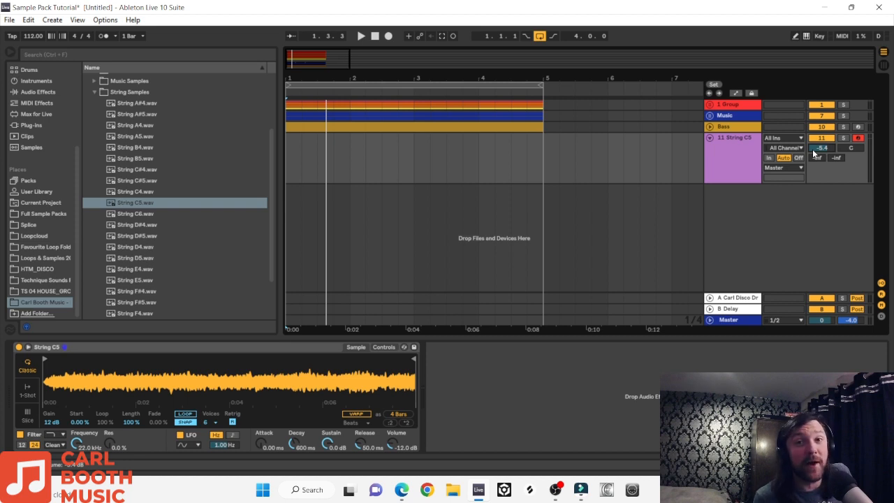
pyautogui.press('a')
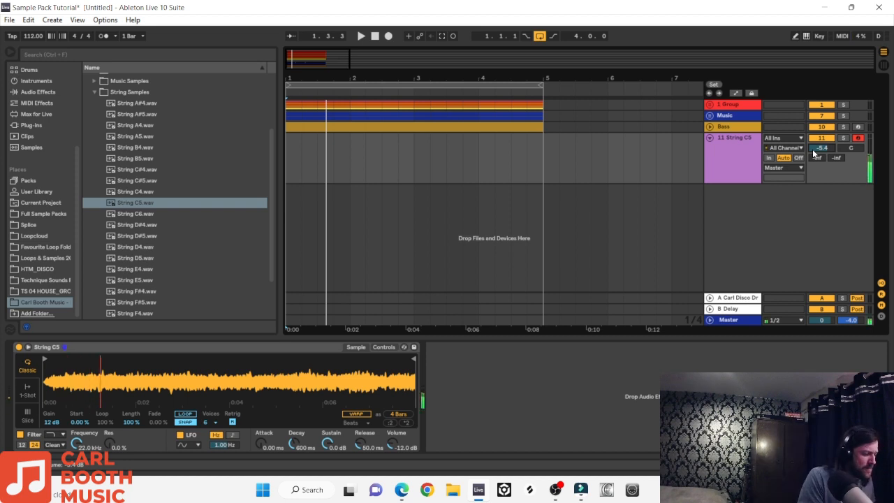
pyautogui.press('a')
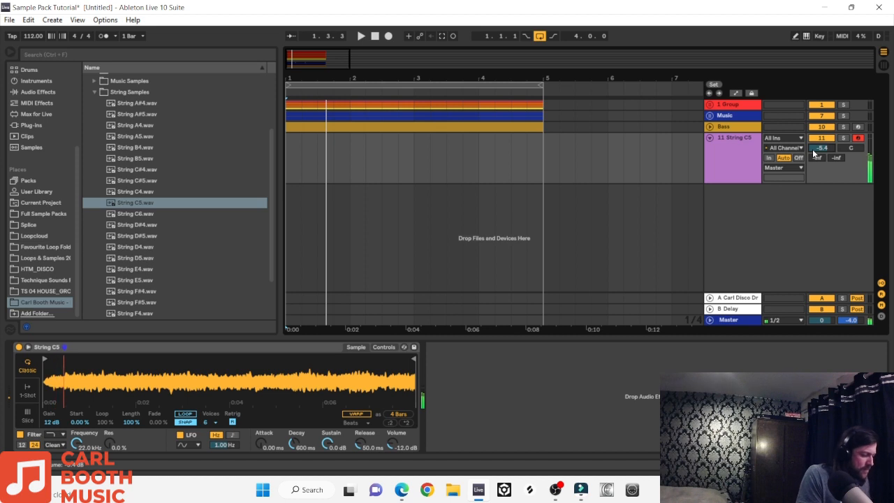
pyautogui.press('a')
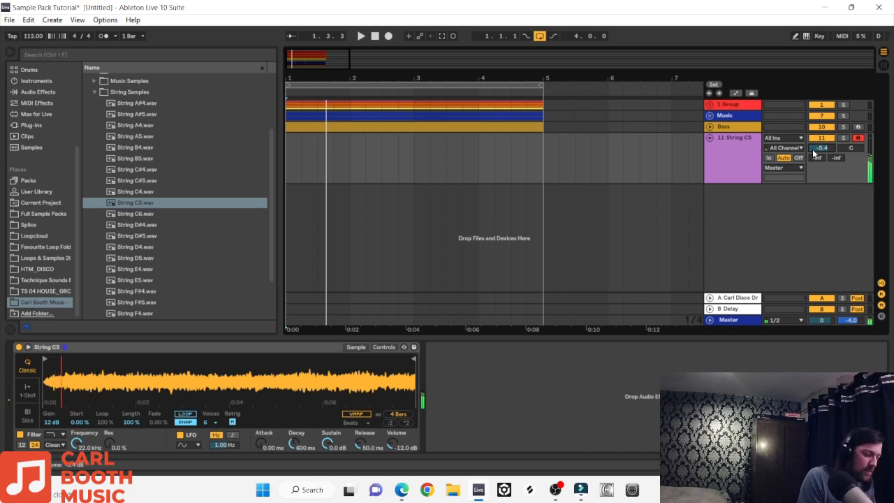
# Add the Concert Hall reverb preset after the Simpler on the String C5 track and set its decay time to 3.97 s
pyautogui.click(32, 127)
pyautogui.click(38, 92)
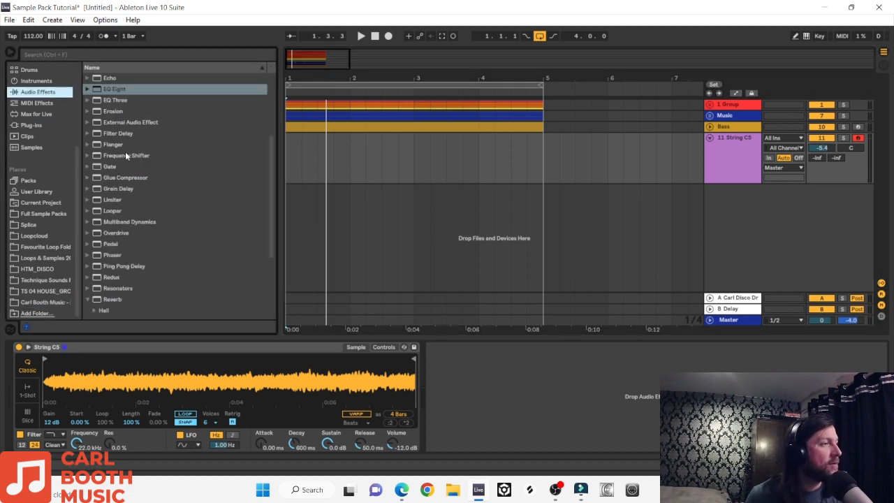
pyautogui.scroll(-5, 168, 238)
pyautogui.scroll(-2, 168, 237)
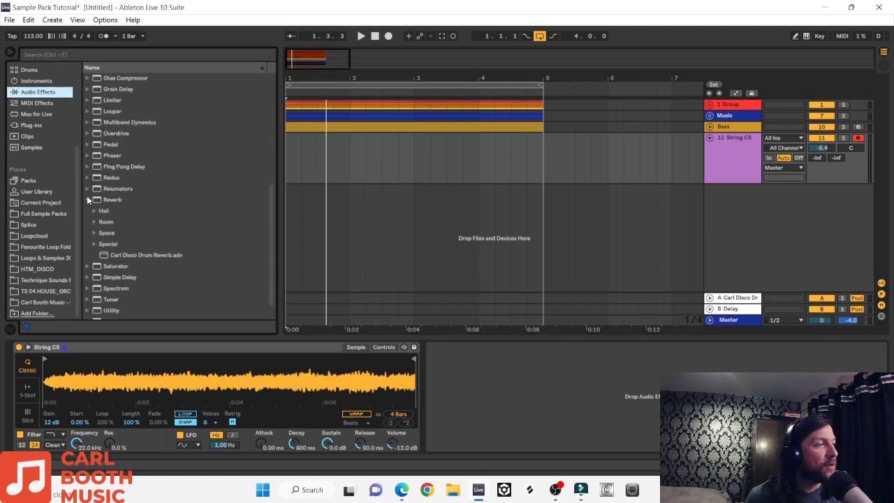
pyautogui.click(93, 211)
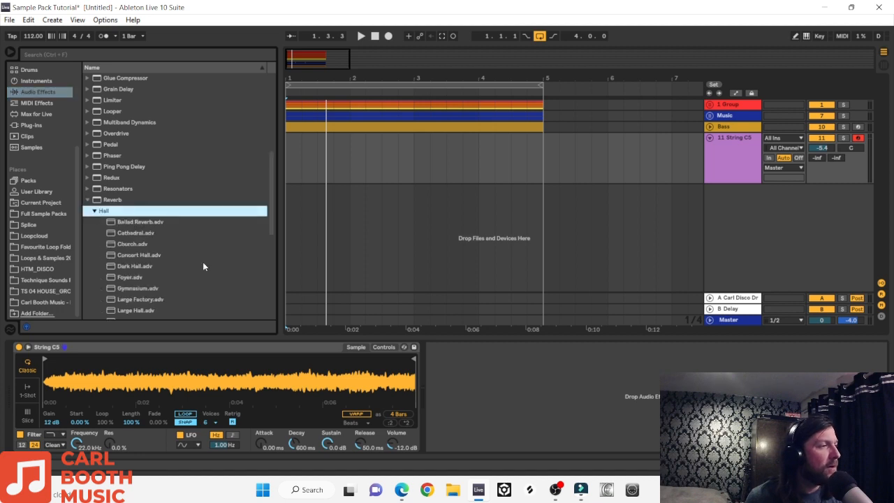
pyautogui.scroll(-3, 202, 262)
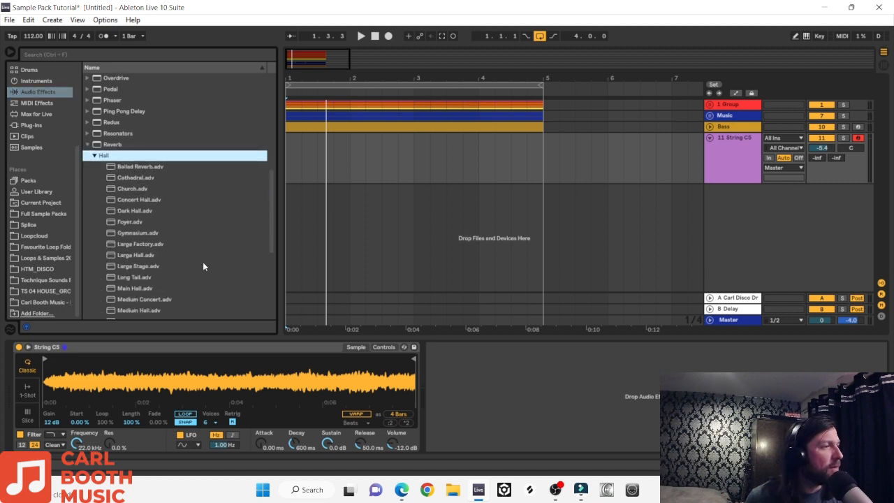
pyautogui.scroll(-2, 203, 266)
pyautogui.moveTo(138, 166); pyautogui.dragTo(504, 436)
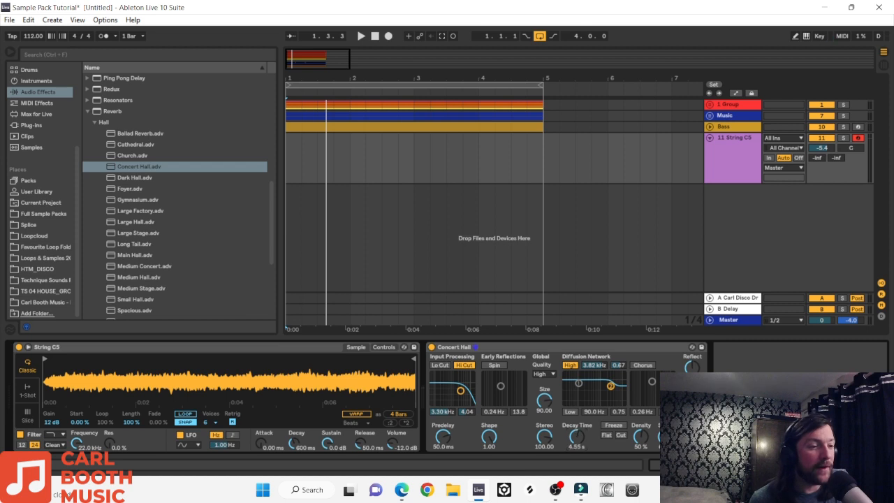
pyautogui.moveTo(577, 437); pyautogui.dragTo(581, 440)
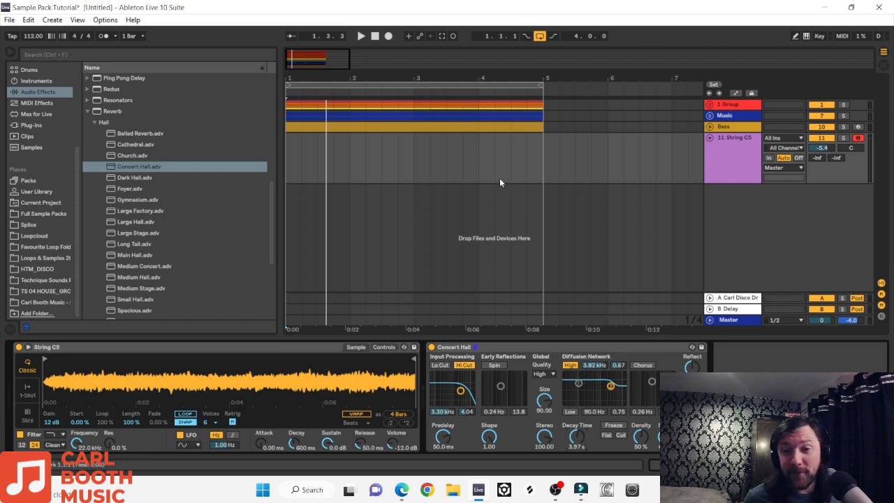
# Record a four-bar string chord part on the String C5 track and play it back with the loop
pyautogui.click(389, 36)
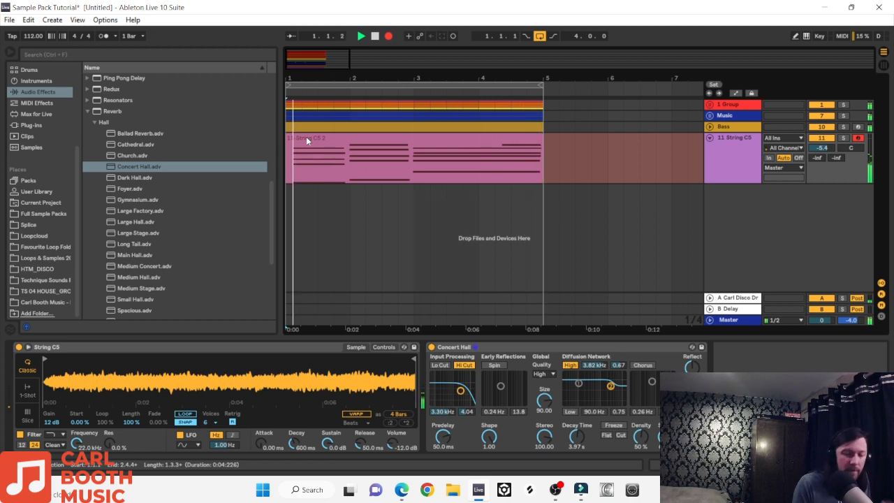
pyautogui.press('space')
pyautogui.press('space')
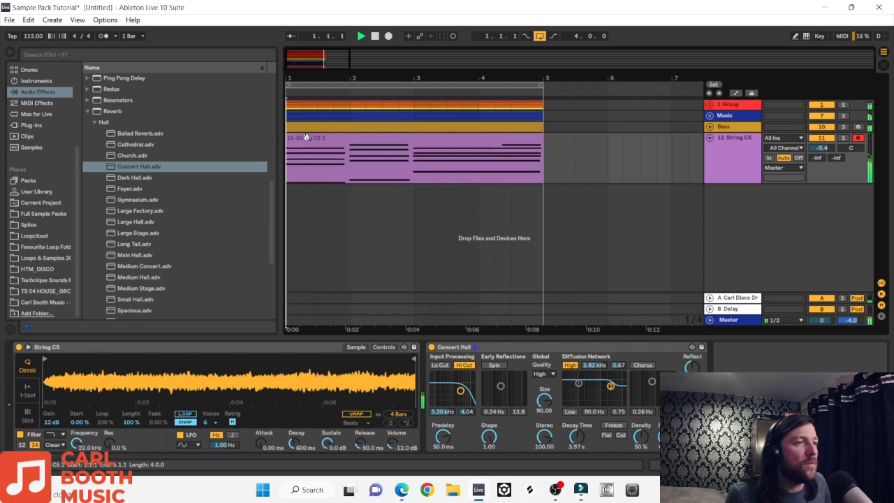
pyautogui.press('space')
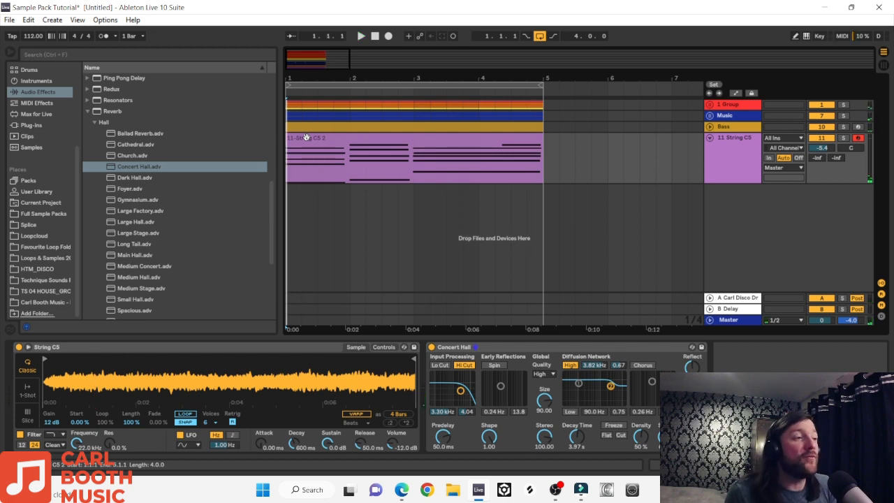
# Open the recorded string clip in an enlarged note editor and quantize all of its notes to the grid
pyautogui.doubleClick(357, 162)
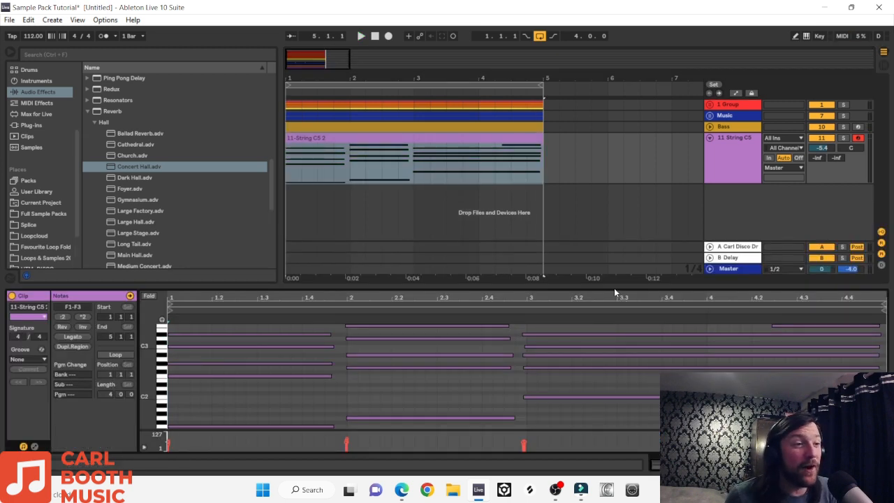
pyautogui.moveTo(614, 285); pyautogui.dragTo(598, 100)
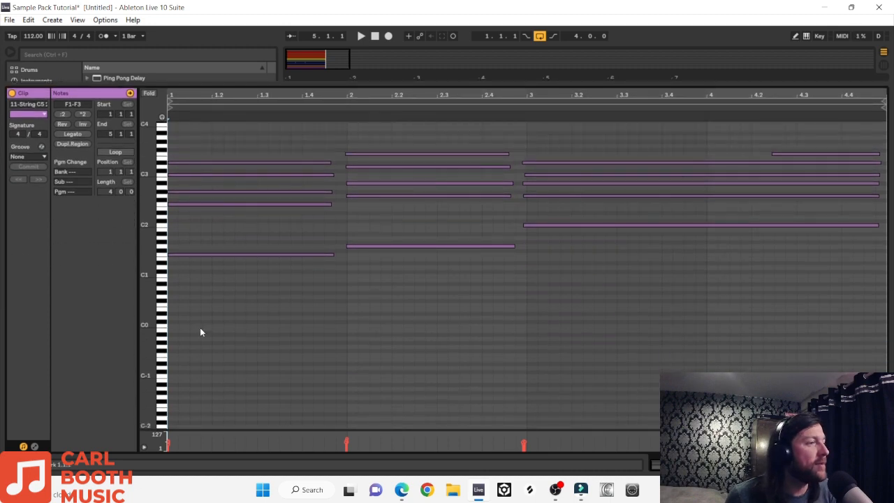
pyautogui.moveTo(189, 313); pyautogui.dragTo(878, 40)
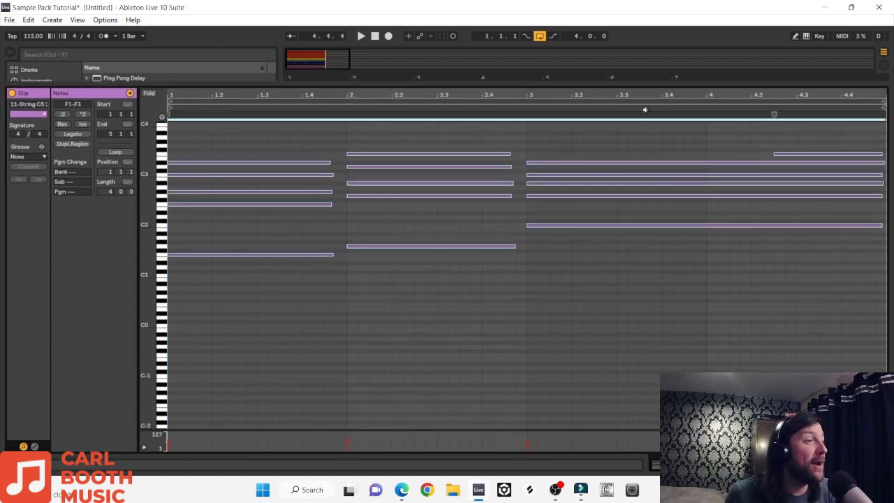
pyautogui.click(327, 158)
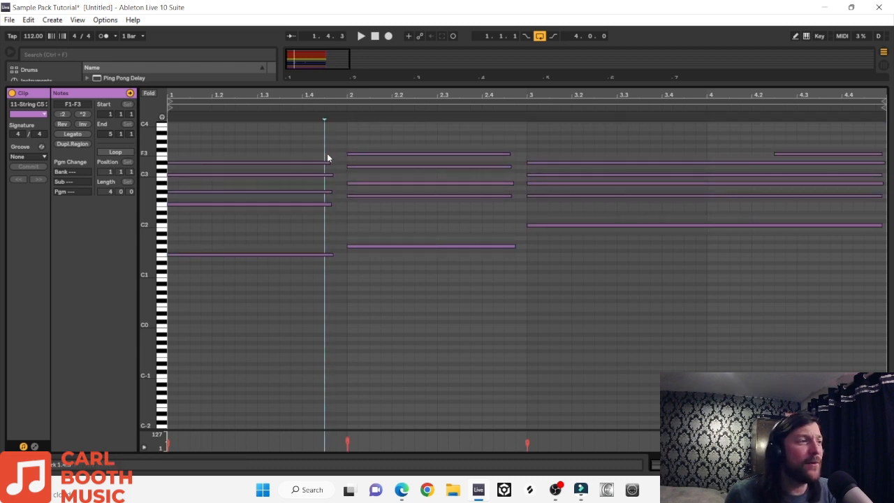
# Lengthen the first string chord's notes to bar 2, the second chord's to bar 3, and the last chord's to the clip end
pyautogui.moveTo(328, 163)
pyautogui.mouseDown()
pyautogui.moveTo(348, 162)
pyautogui.moveTo(334, 176)
pyautogui.moveTo(345, 176)
pyautogui.mouseUp()
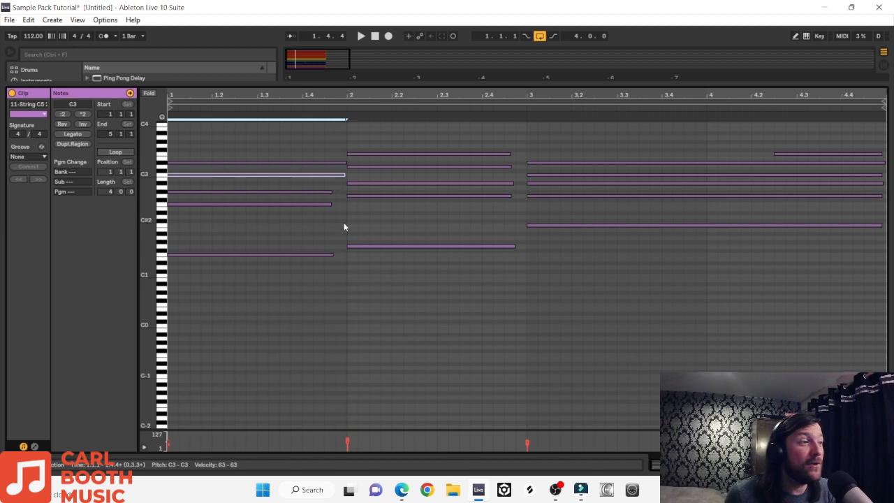
pyautogui.moveTo(332, 256); pyautogui.dragTo(347, 259)
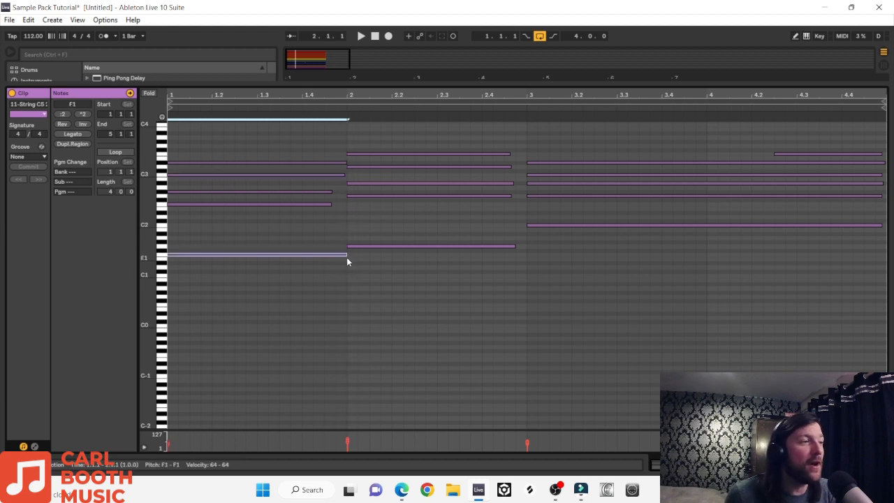
pyautogui.moveTo(331, 204); pyautogui.dragTo(347, 191)
pyautogui.moveTo(505, 294); pyautogui.dragTo(527, 155)
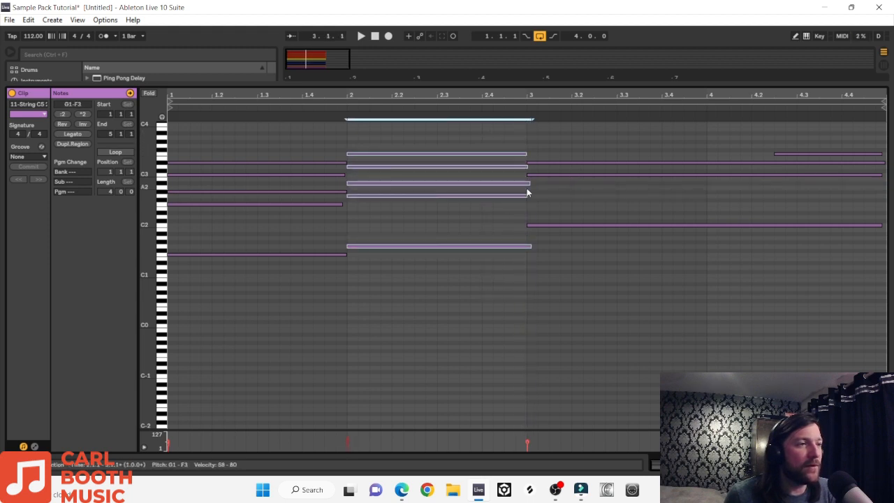
pyautogui.press('space')
pyautogui.hotkey('ctrl', 'z')
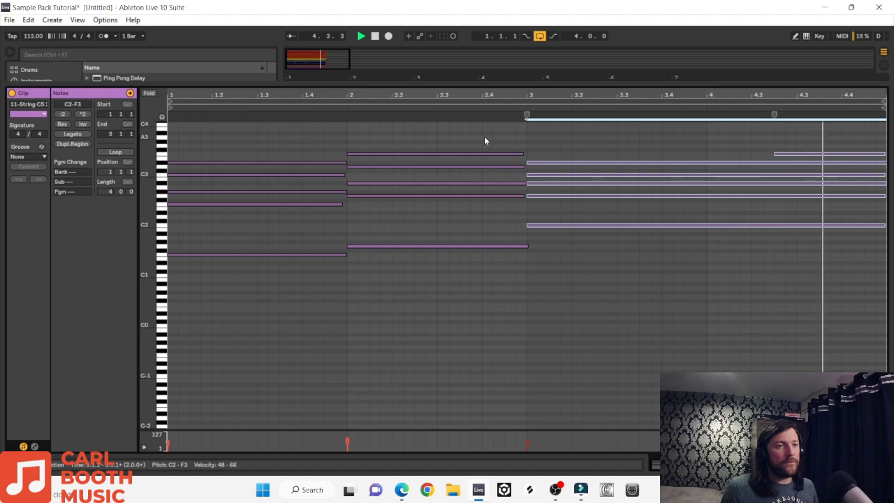
# Play the string clip with the loop from bar 1 to check the adjusted chord lengths
pyautogui.click(433, 246)
pyautogui.click(375, 35)
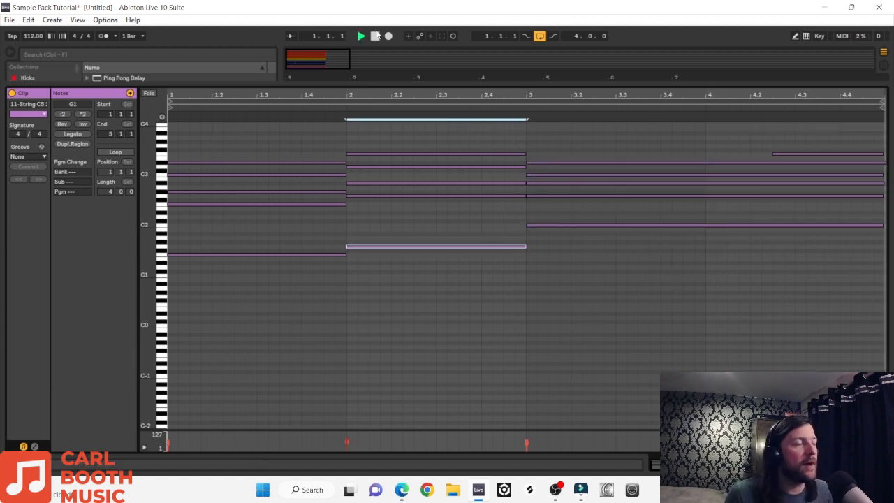
pyautogui.press('space')
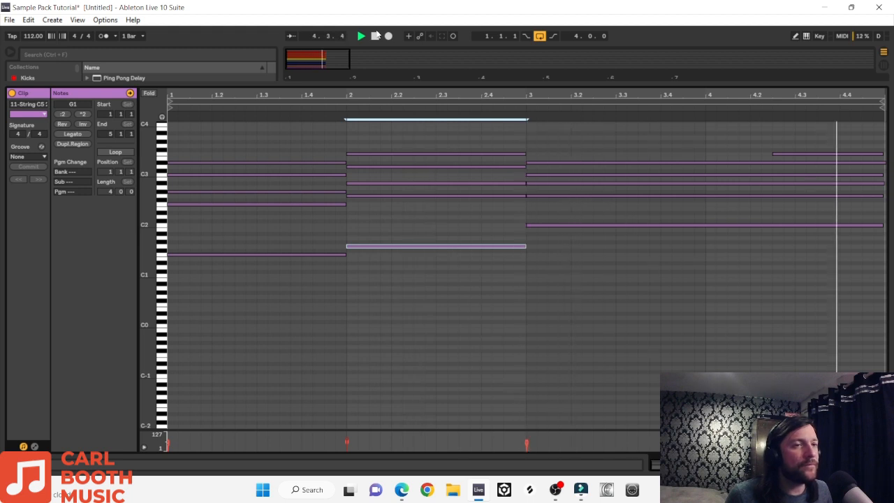
pyautogui.click(375, 36)
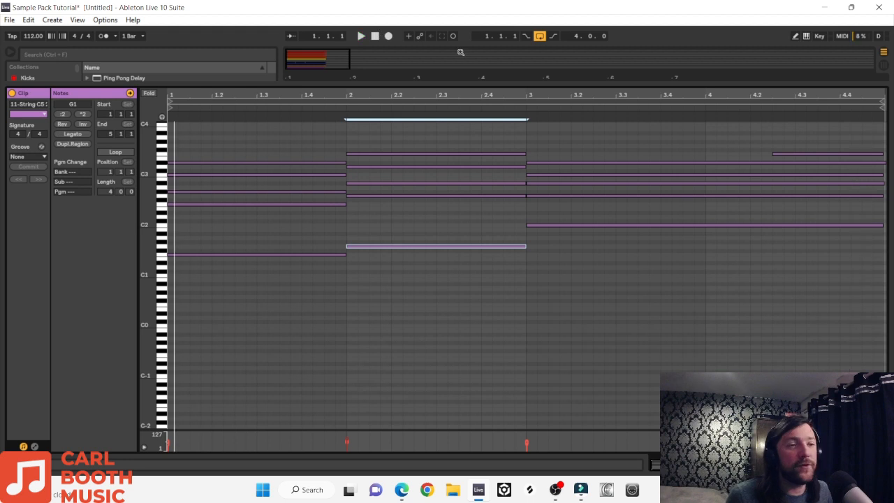
# Recolour the String C5 clip and its track dark blue to match the Music group
pyautogui.click(807, 154)
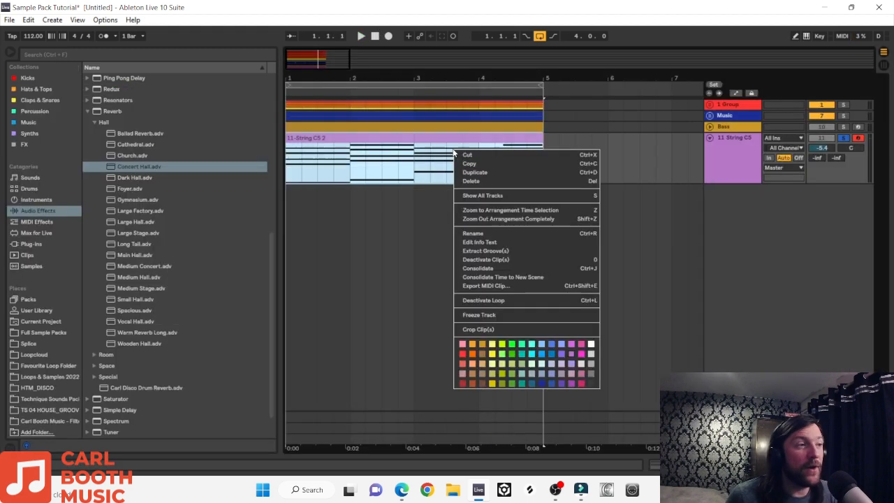
pyautogui.click(539, 382)
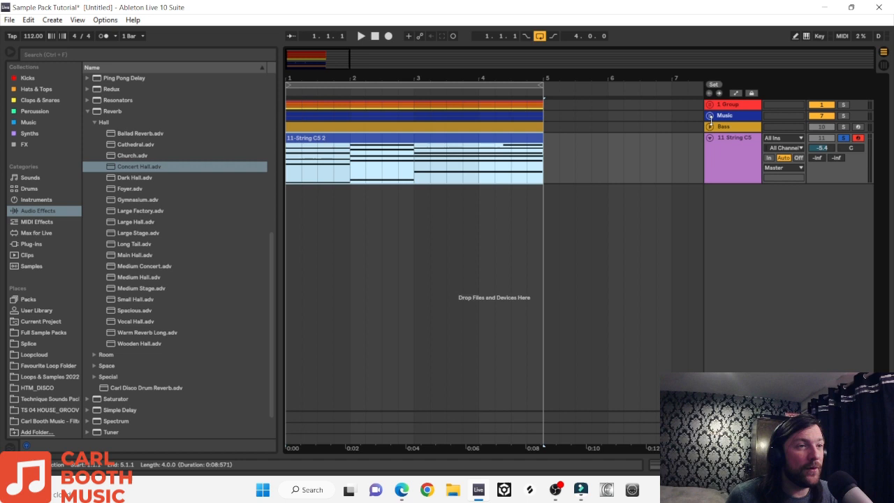
pyautogui.rightClick(741, 159)
pyautogui.click(829, 340)
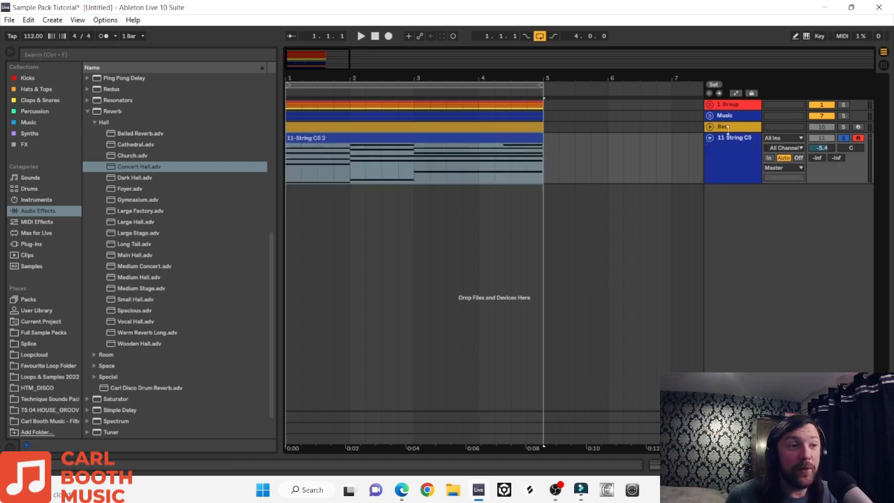
# Unfold the Music group and move the String C5 track into it above the Guitar track
pyautogui.click(709, 116)
pyautogui.moveTo(735, 213); pyautogui.dragTo(722, 157)
pyautogui.click(712, 158)
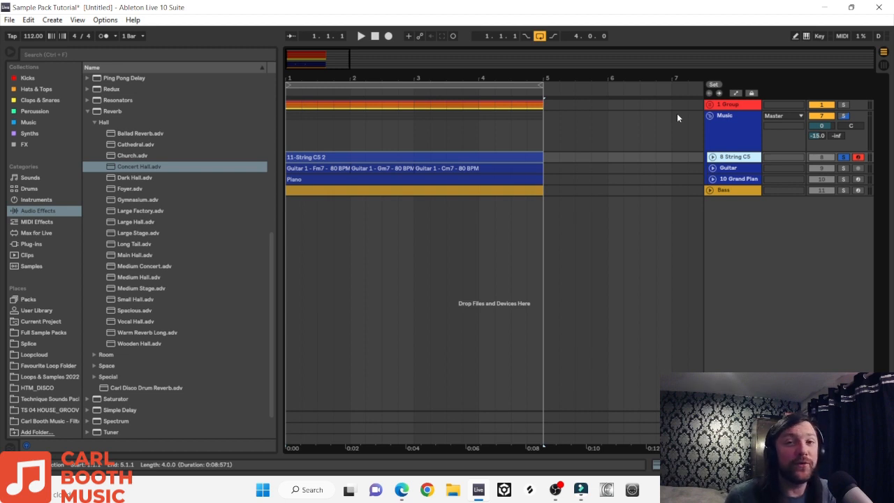
# Play the Music group and Bass soloed together, setting Bass to -5.6 dB and String C5 to -6.4 dB
pyautogui.click(327, 158)
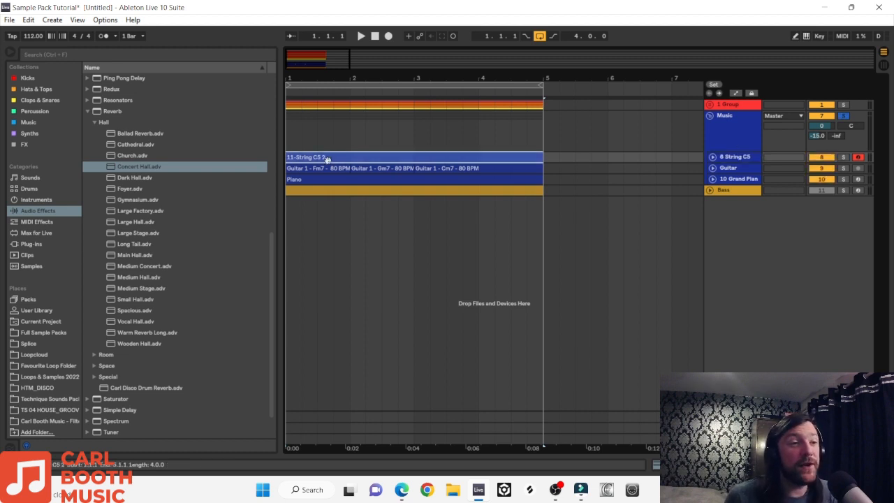
pyautogui.press('space')
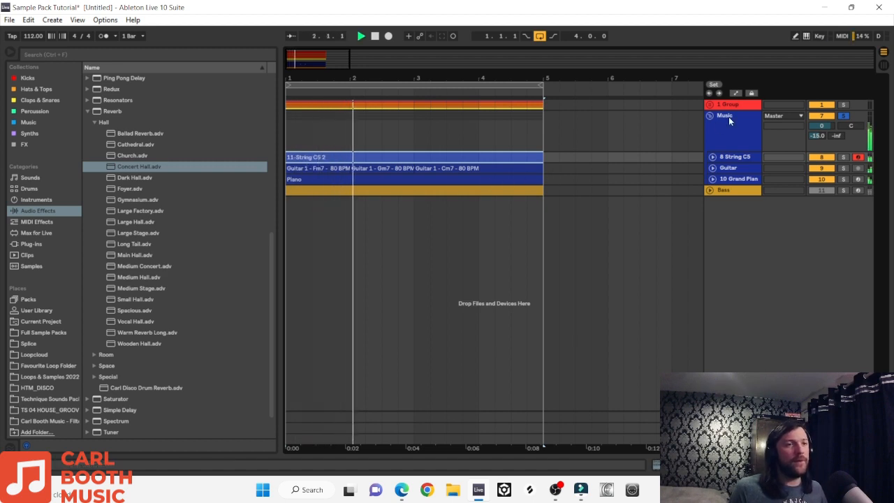
pyautogui.click(844, 192)
pyautogui.click(709, 190)
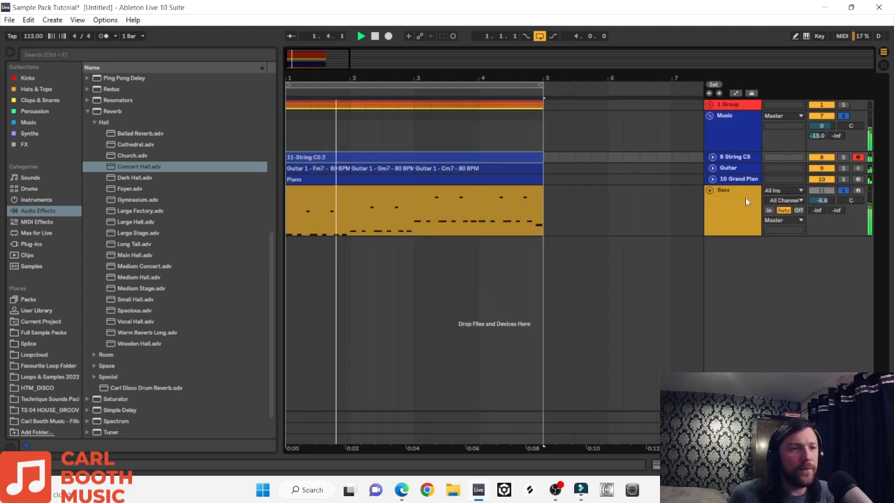
pyautogui.moveTo(822, 204); pyautogui.dragTo(822, 197)
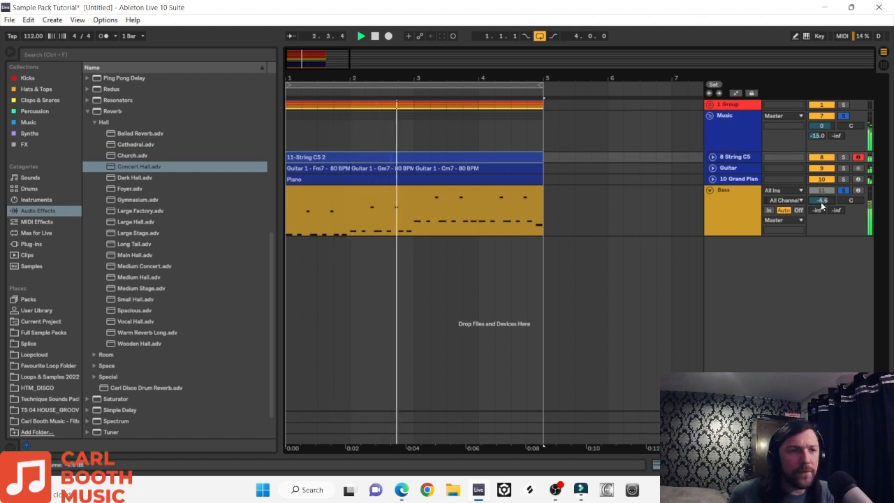
pyautogui.click(711, 157)
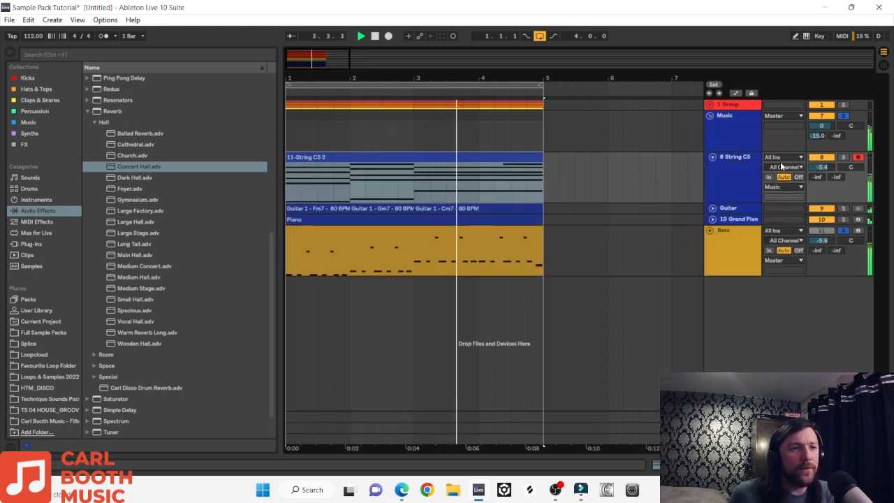
# Unsolo the Music group and Bass, and fold the open tracks while playing the full loop
pyautogui.click(843, 116)
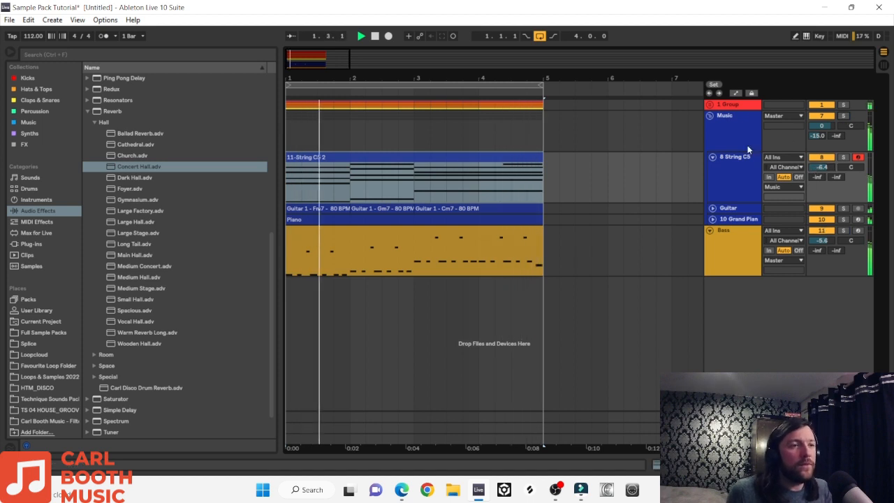
pyautogui.click(712, 157)
pyautogui.click(710, 190)
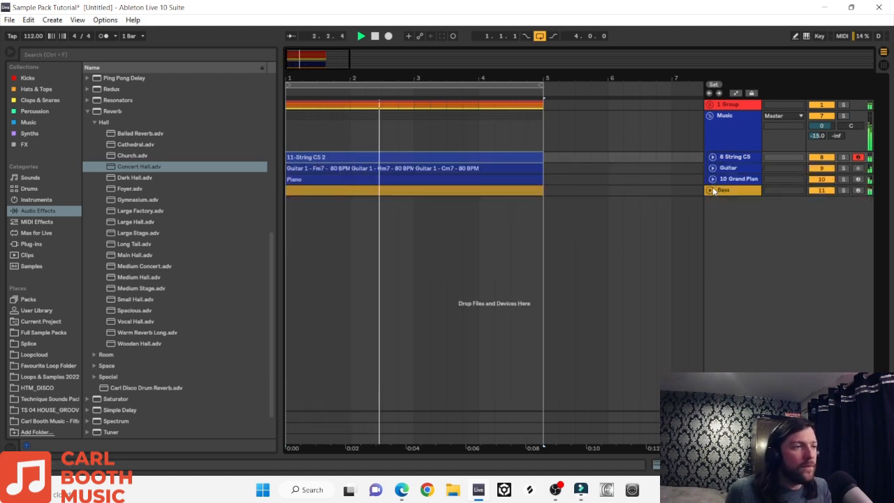
pyautogui.click(710, 116)
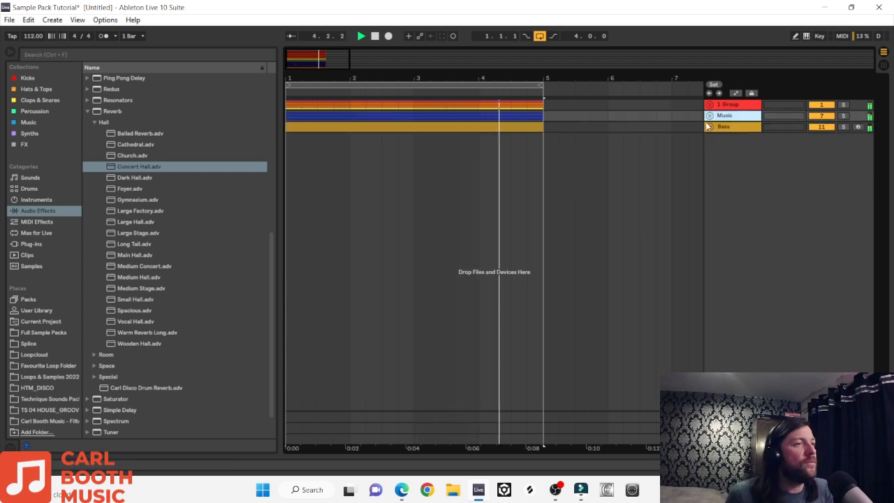
pyautogui.press('space')
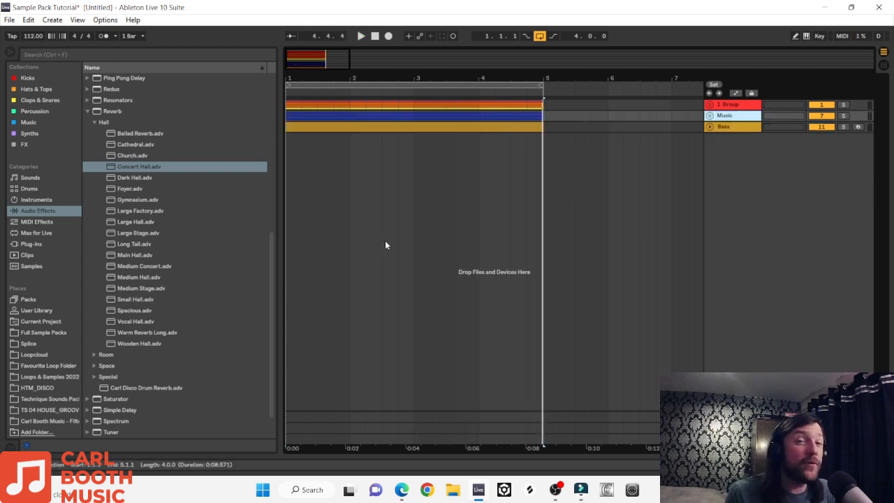
# Add the Vinyl plug-in to the Music group and move its window clear of the arrangement
pyautogui.click(31, 245)
pyautogui.scroll(-15, 135, 253)
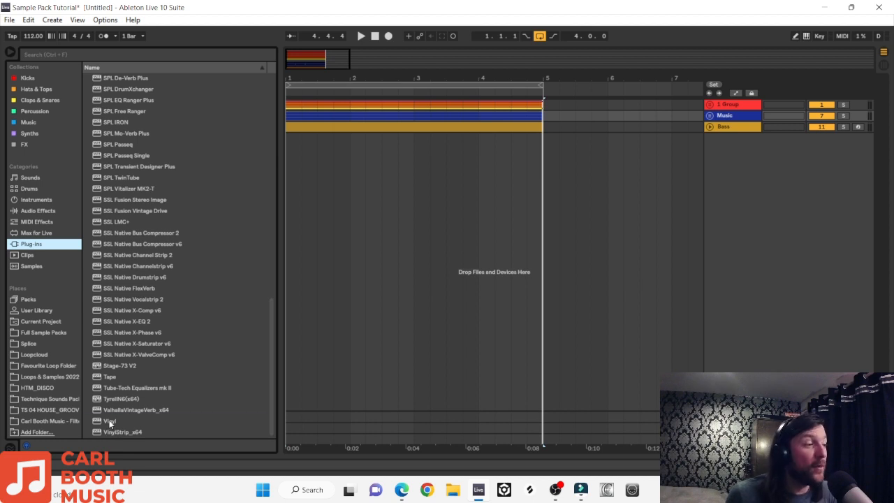
pyautogui.click(109, 421)
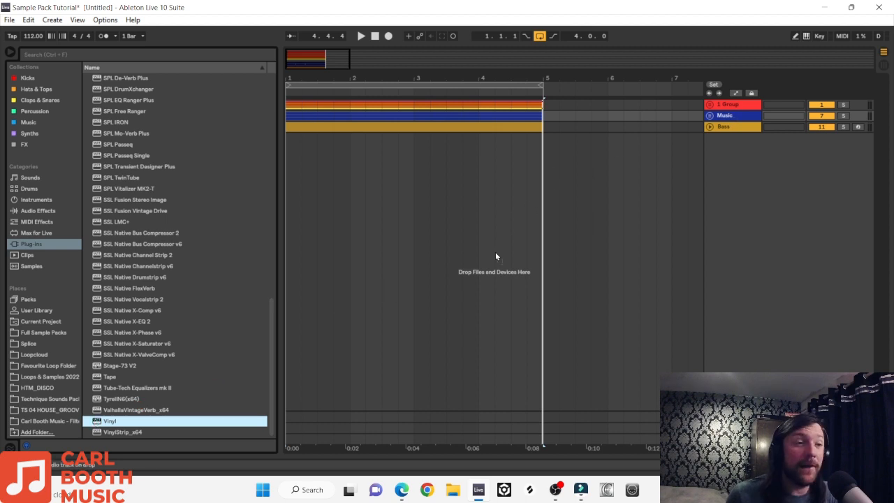
pyautogui.moveTo(725, 115); pyautogui.dragTo(725, 116)
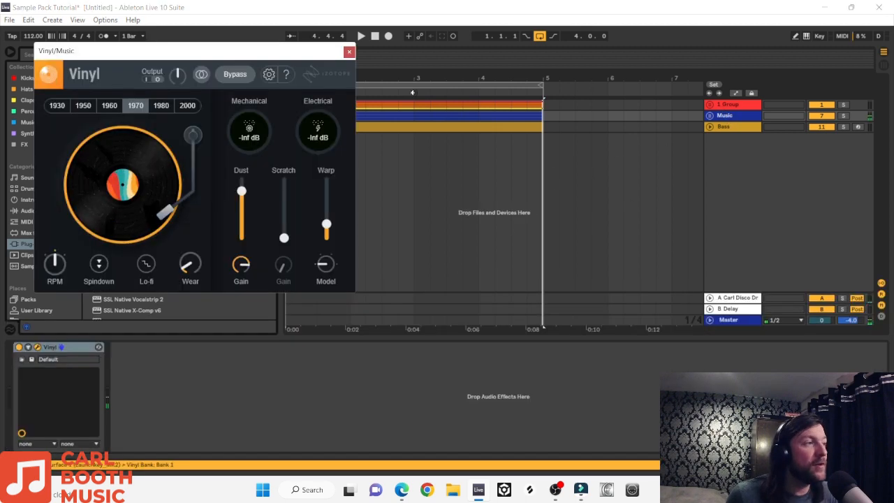
pyautogui.moveTo(260, 50); pyautogui.dragTo(782, 91)
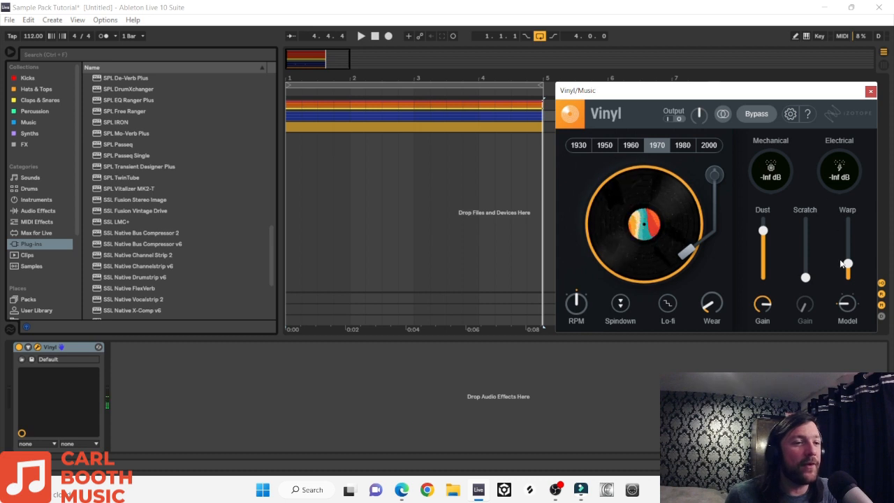
# Try the 1930, 1950 and 1960 decade settings in Vinyl and return to 1970
pyautogui.click(580, 146)
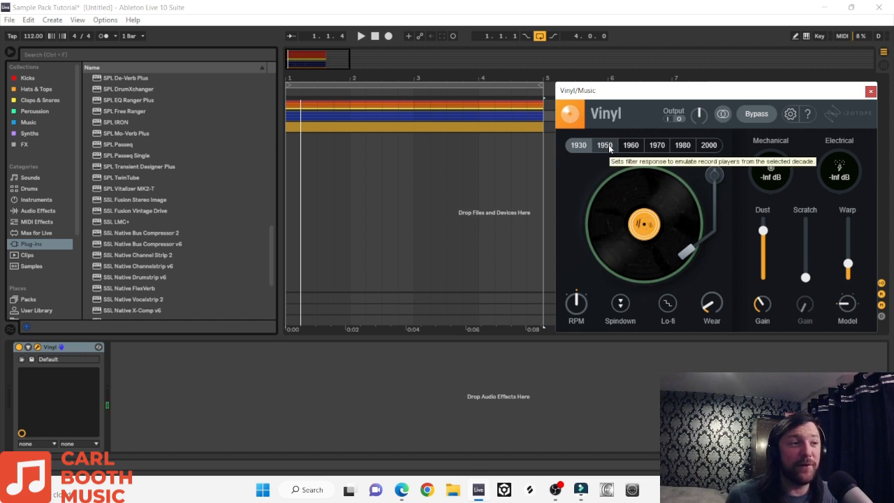
pyautogui.click(609, 145)
pyautogui.click(632, 145)
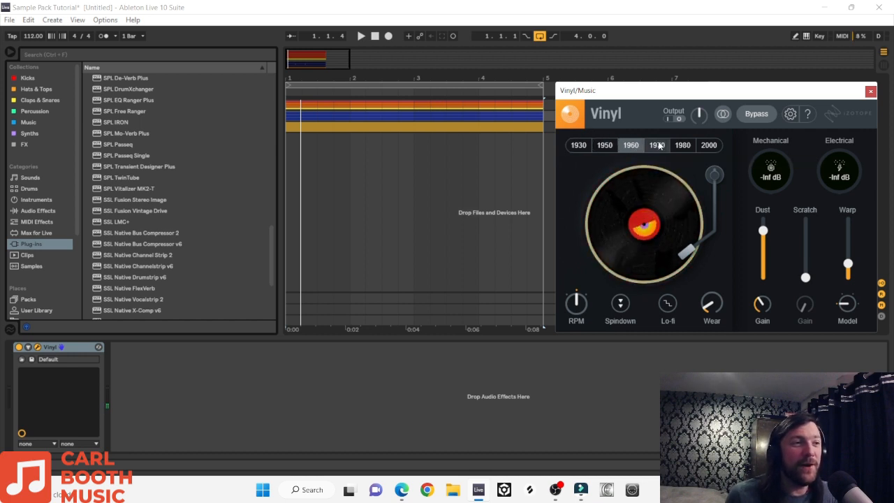
pyautogui.click(658, 146)
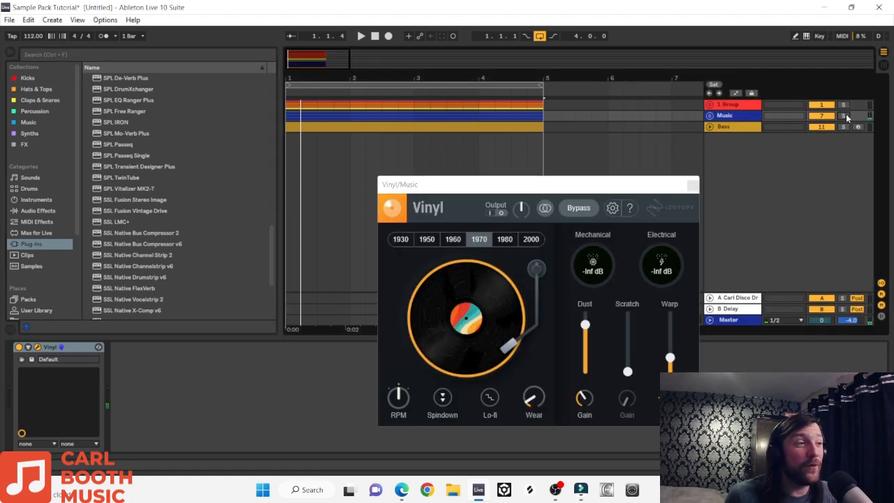
# Solo the Music group and play it from bar 1 while raising Vinyl's Warp amount
pyautogui.click(844, 115)
pyautogui.click(290, 116)
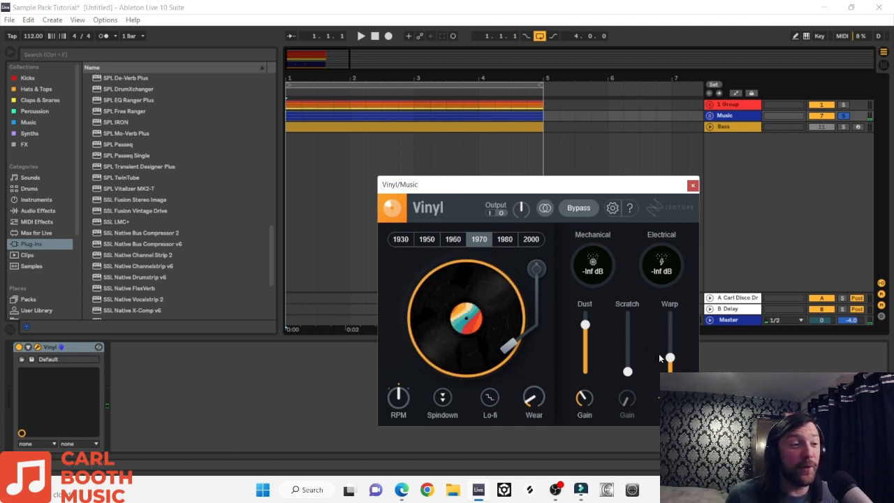
pyautogui.press('space')
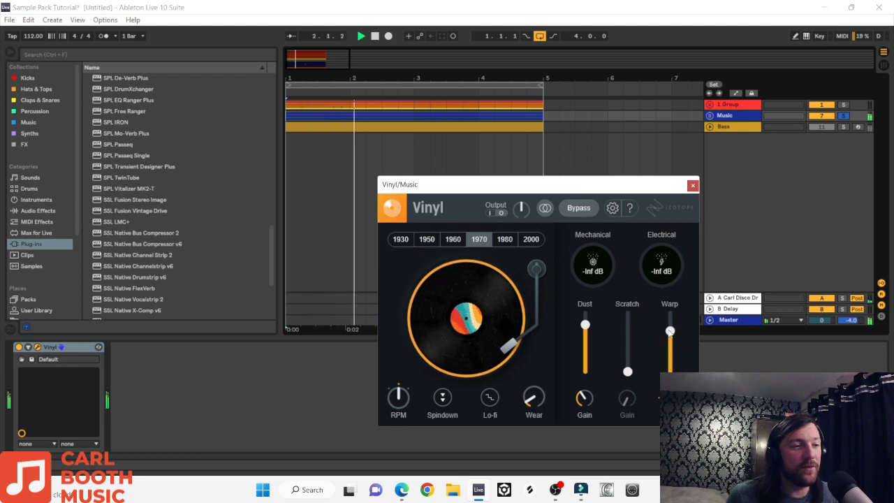
pyautogui.moveTo(671, 364); pyautogui.dragTo(669, 332)
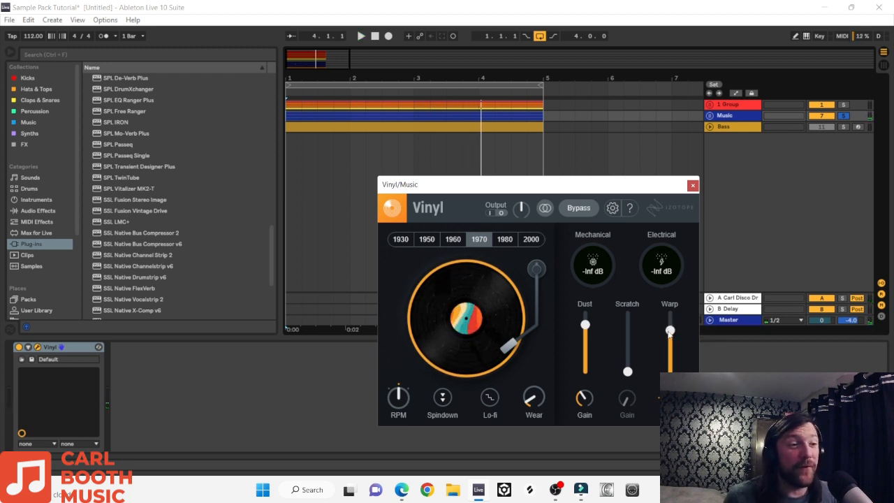
# Lower Vinyl's Warp to its minimum and its Dust to just above minimum
pyautogui.moveTo(669, 334); pyautogui.dragTo(679, 356)
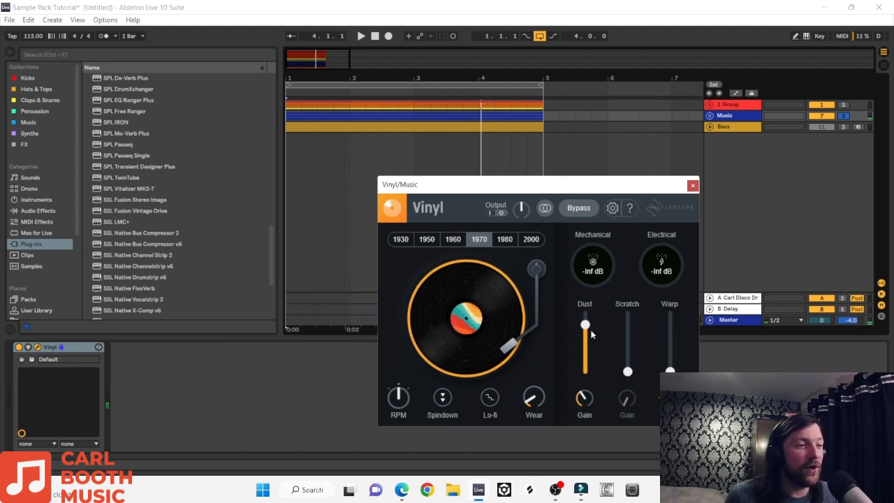
pyautogui.moveTo(586, 325); pyautogui.dragTo(587, 369)
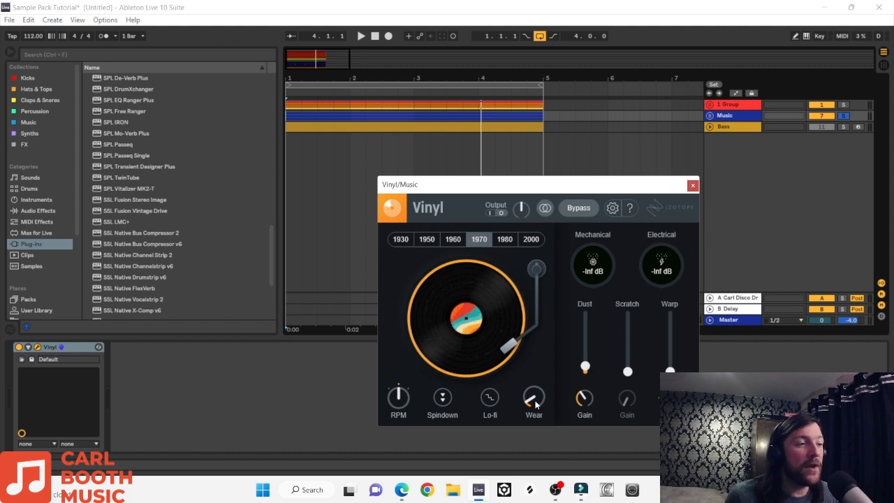
# Set Vinyl's Wear to 20 % while playing the soloed Music group
pyautogui.moveTo(532, 403)
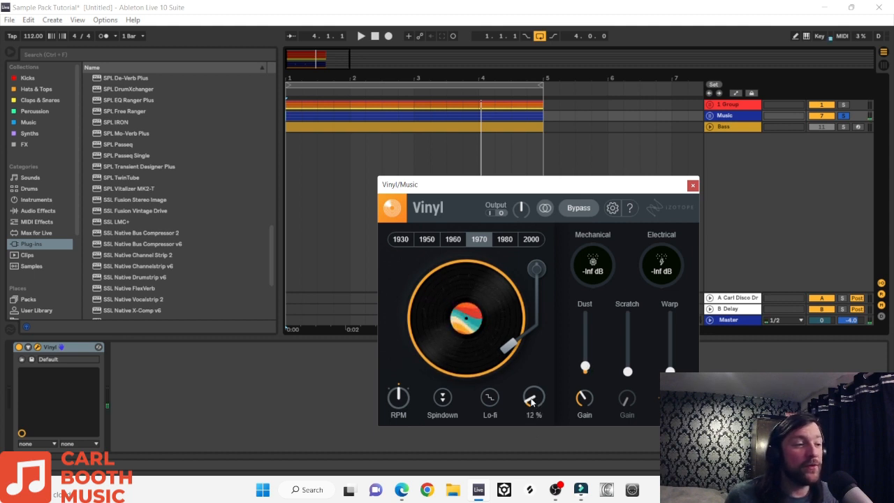
pyautogui.moveTo(531, 400); pyautogui.dragTo(535, 403)
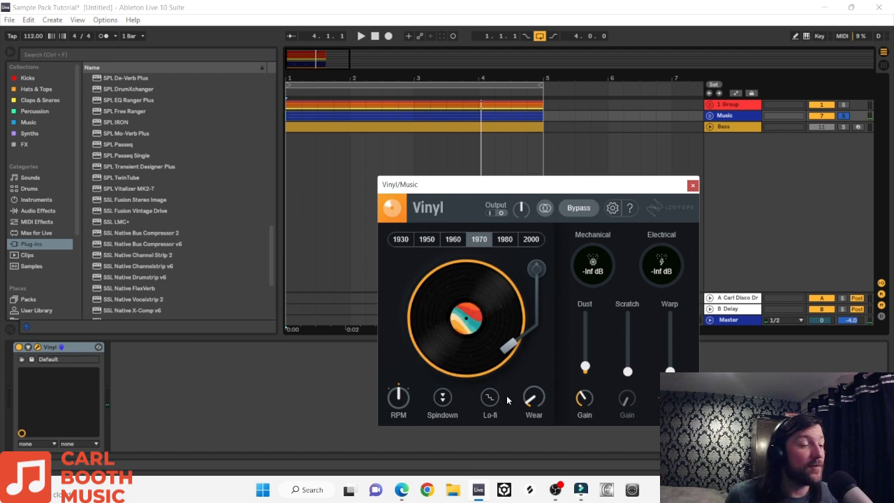
pyautogui.press('space')
pyautogui.moveTo(533, 398)
pyautogui.mouseDown()
pyautogui.moveTo(526, 297)
pyautogui.moveTo(525, 377)
pyautogui.moveTo(540, 443)
pyautogui.moveTo(522, 400)
pyautogui.mouseUp()
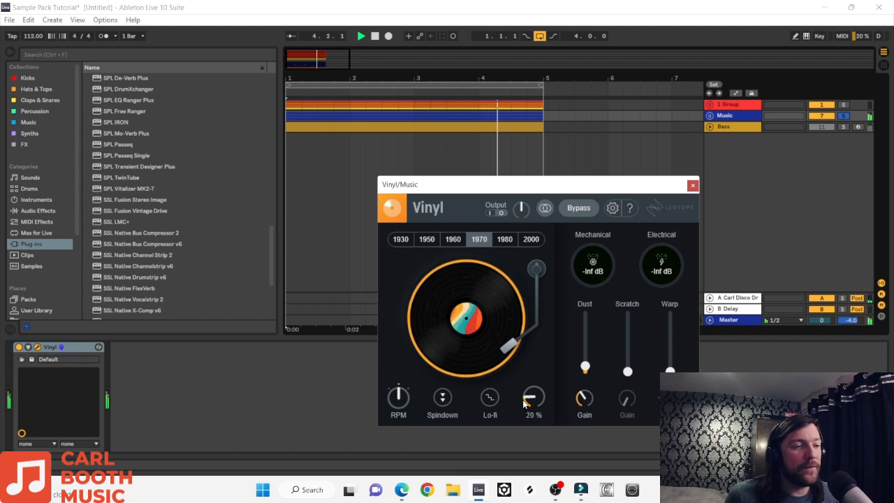
# Play the soloed Music group and compare it with Vinyl bypassed and active
pyautogui.click(576, 210)
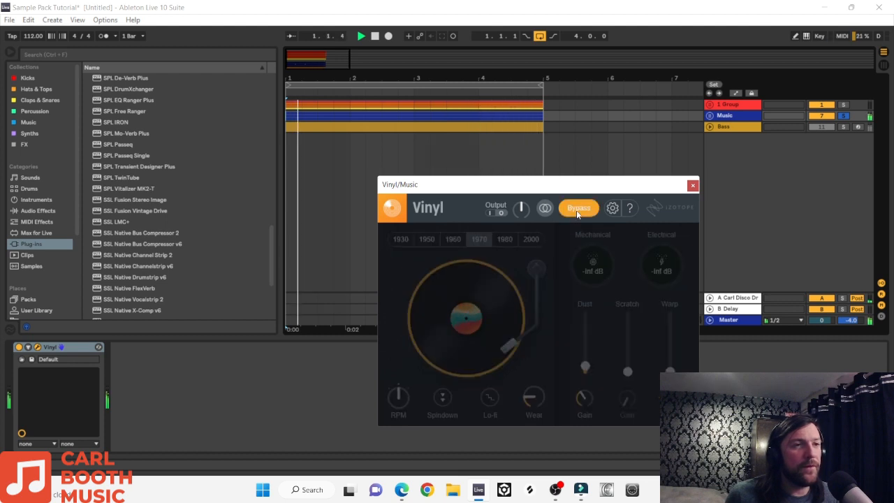
pyautogui.click(578, 208)
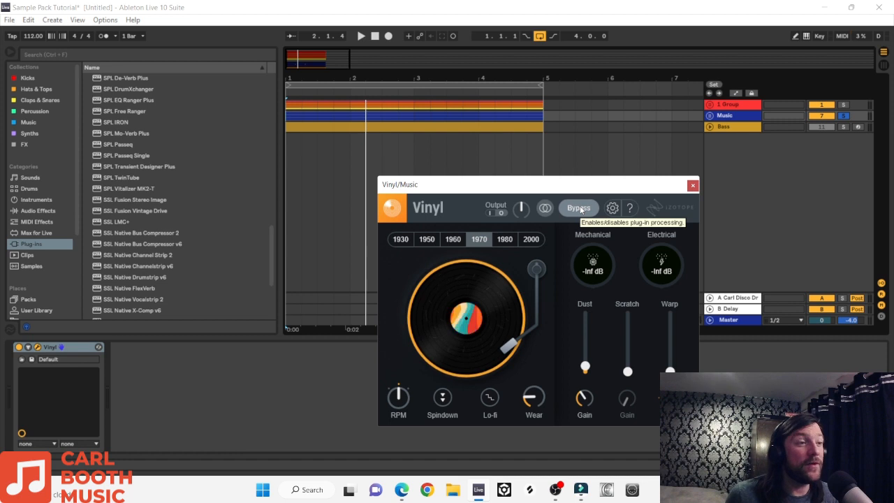
pyautogui.press('space')
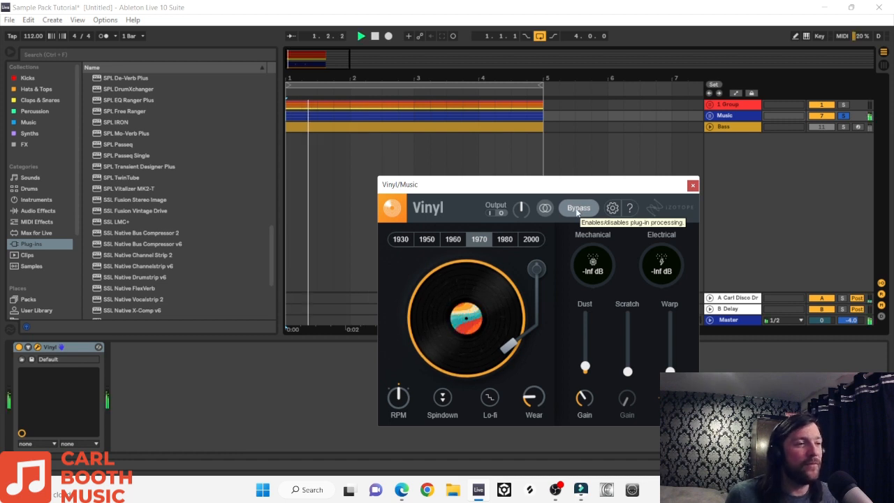
pyautogui.click(578, 208)
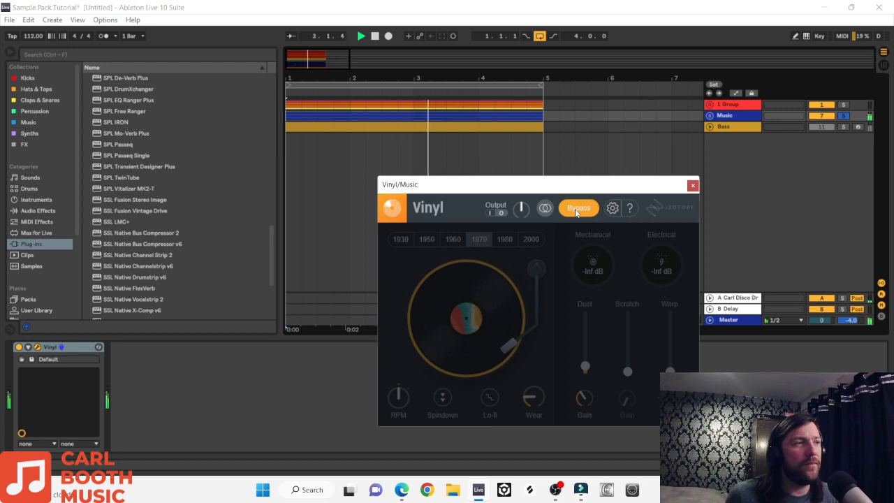
pyautogui.click(576, 210)
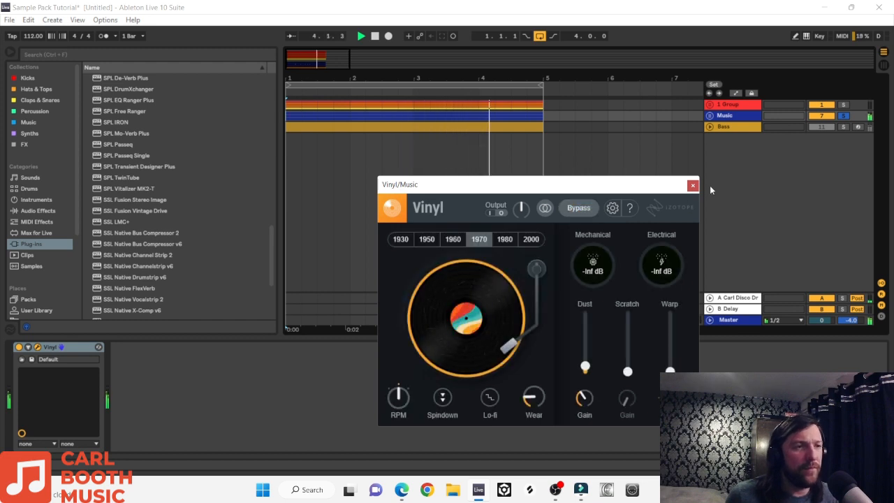
pyautogui.press('space')
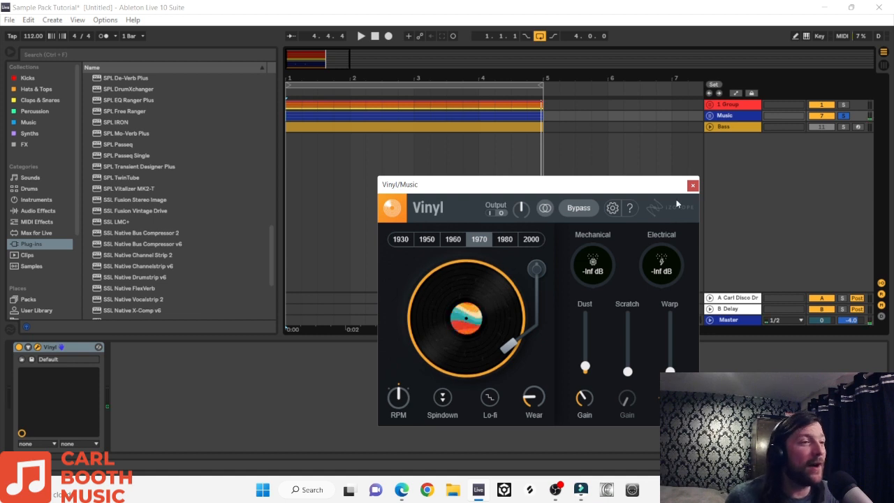
# Close Vinyl on the Music group and add another Vinyl plug-in to 1 Group
pyautogui.click(693, 185)
pyautogui.scroll(-4, 148, 260)
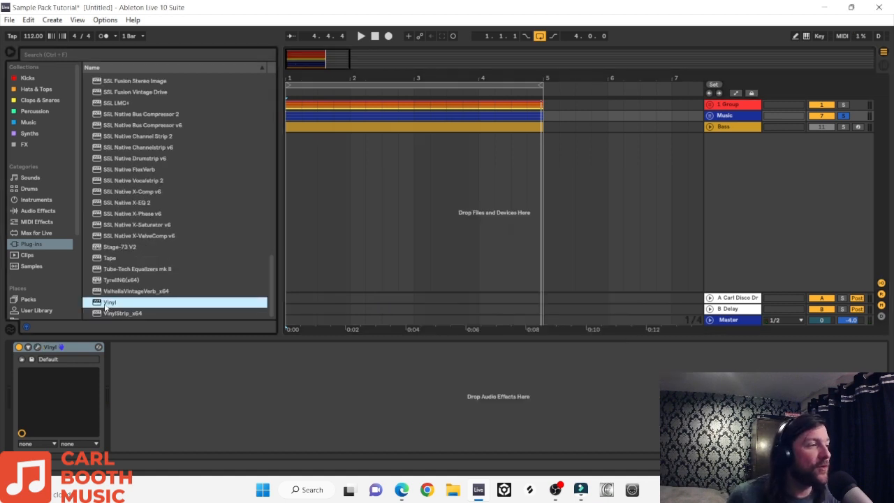
pyautogui.click(732, 108)
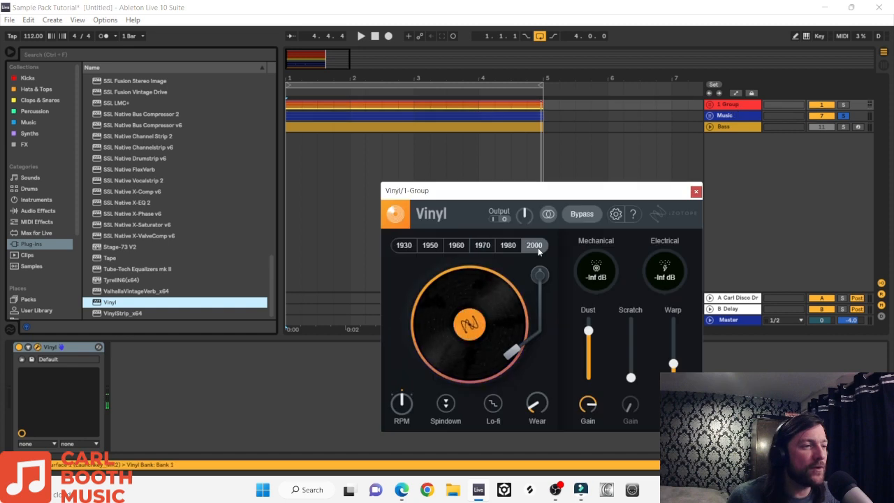
# Lower the dust gain and Dust amount in 1 Group's Vinyl, with Warp at minimum and Wear at 14 %
pyautogui.moveTo(595, 413)
pyautogui.mouseDown()
pyautogui.moveTo(594, 427)
pyautogui.moveTo(608, 425)
pyautogui.mouseUp()
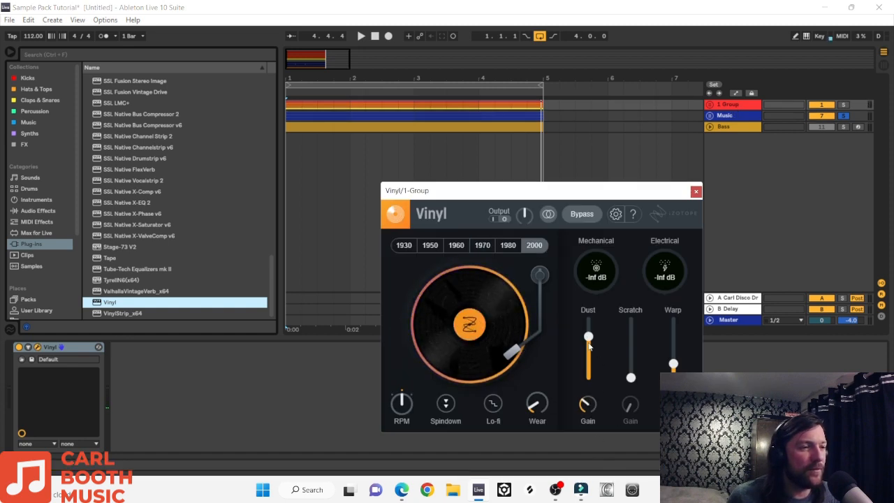
pyautogui.moveTo(589, 338); pyautogui.dragTo(595, 361)
pyautogui.moveTo(674, 366); pyautogui.dragTo(674, 380)
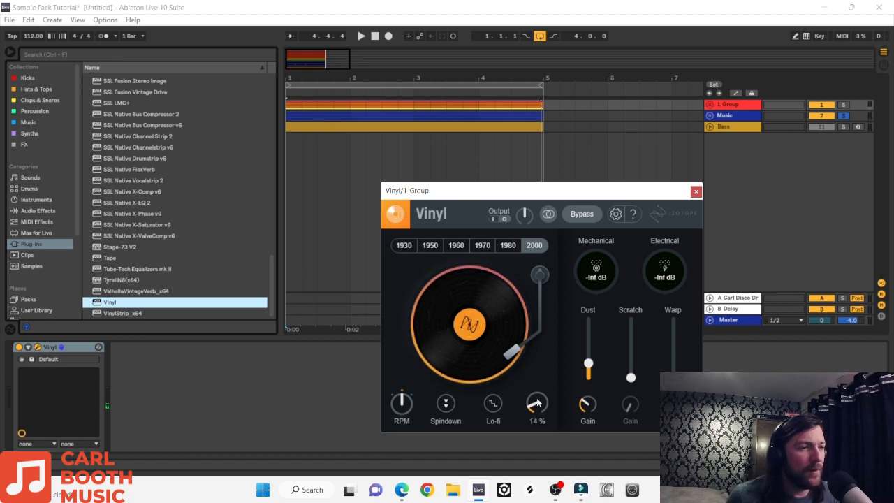
# Solo 1 Group and compare its playback with Vinyl bypassed and active
pyautogui.click(844, 105)
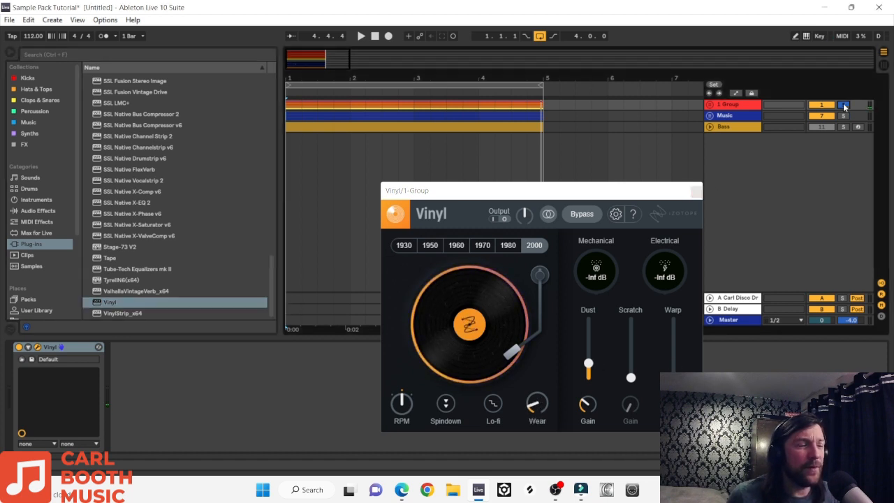
pyautogui.press('space')
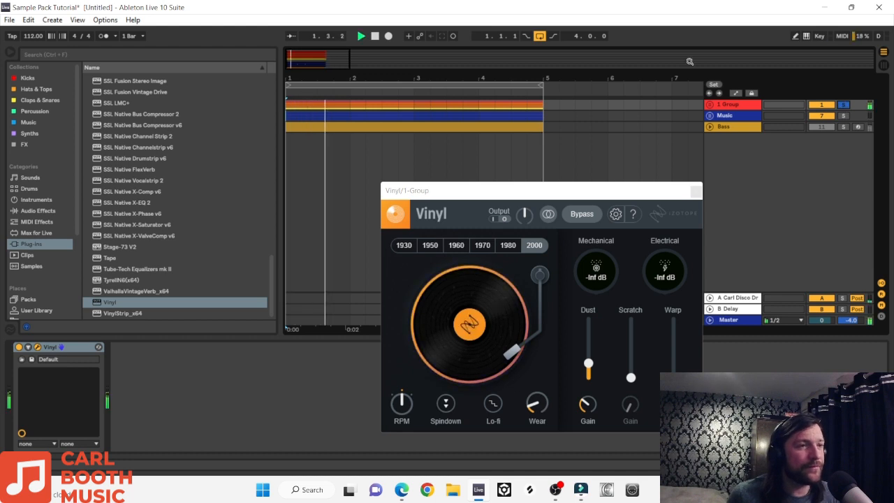
pyautogui.click(587, 215)
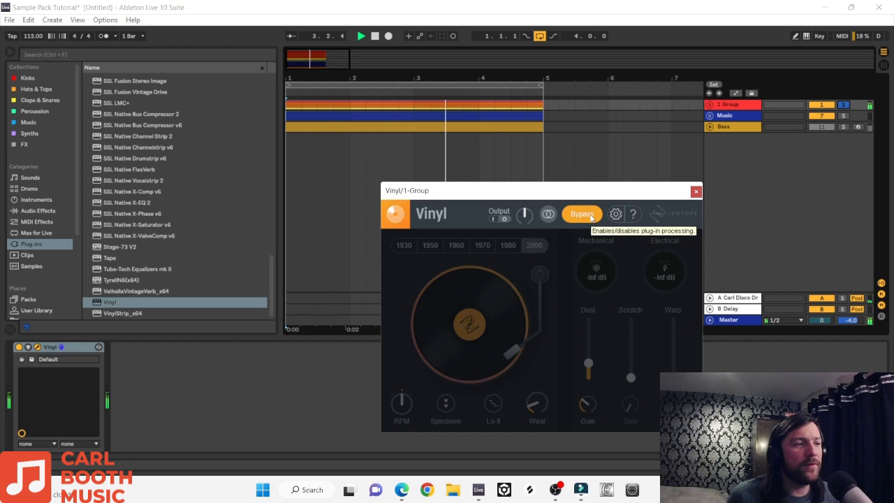
pyautogui.click(590, 216)
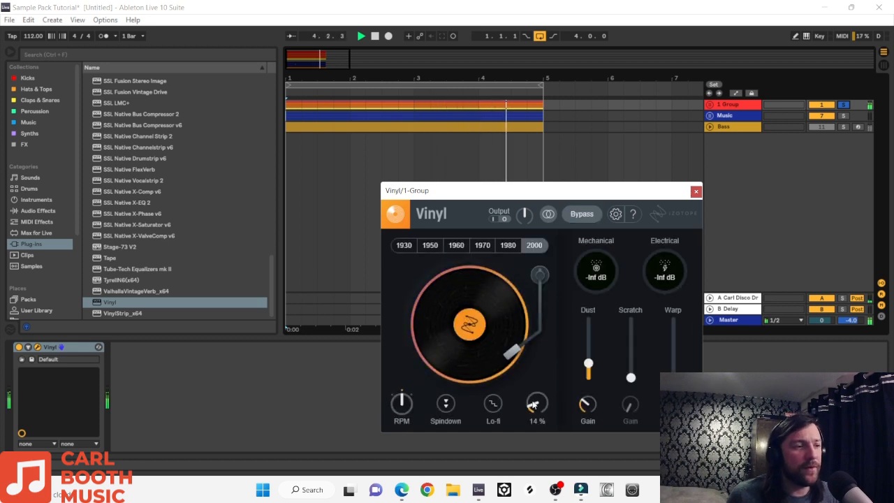
# Set Vinyl's Wear to 4 % and its Dust just above minimum, comparing 1 Group's sound against bypass
pyautogui.moveTo(537, 405); pyautogui.dragTo(537, 419)
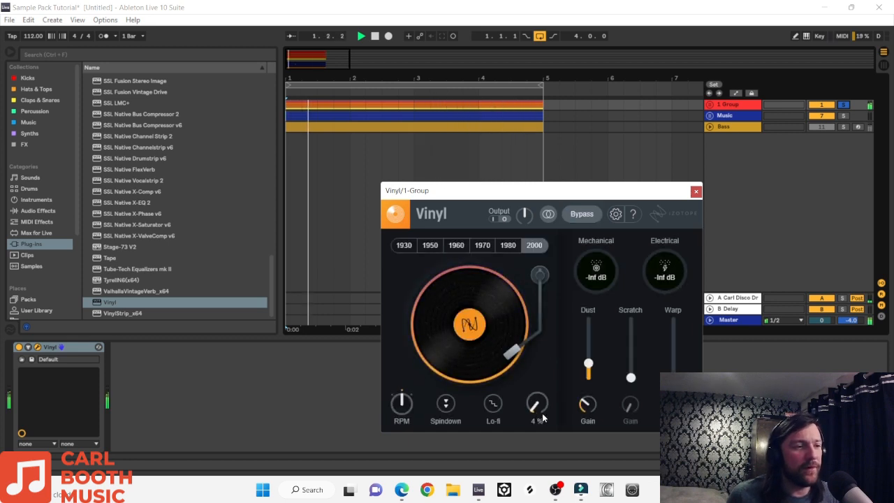
pyautogui.moveTo(589, 363); pyautogui.dragTo(588, 372)
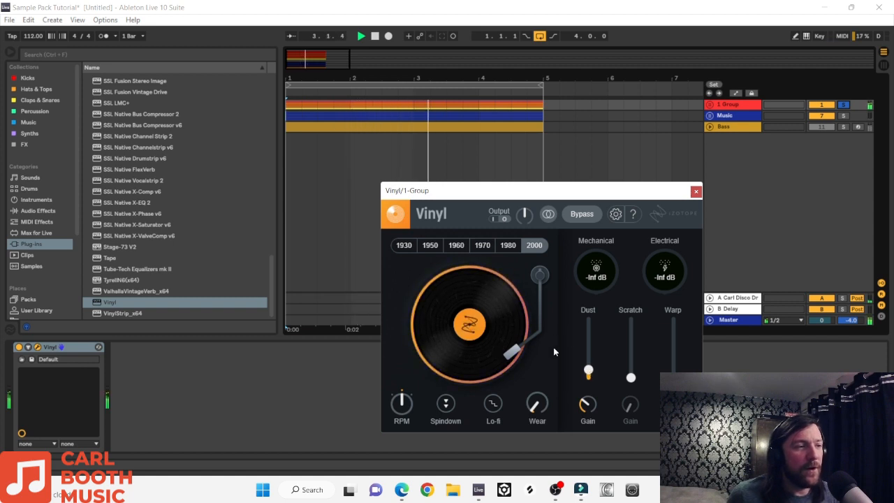
pyautogui.click(585, 215)
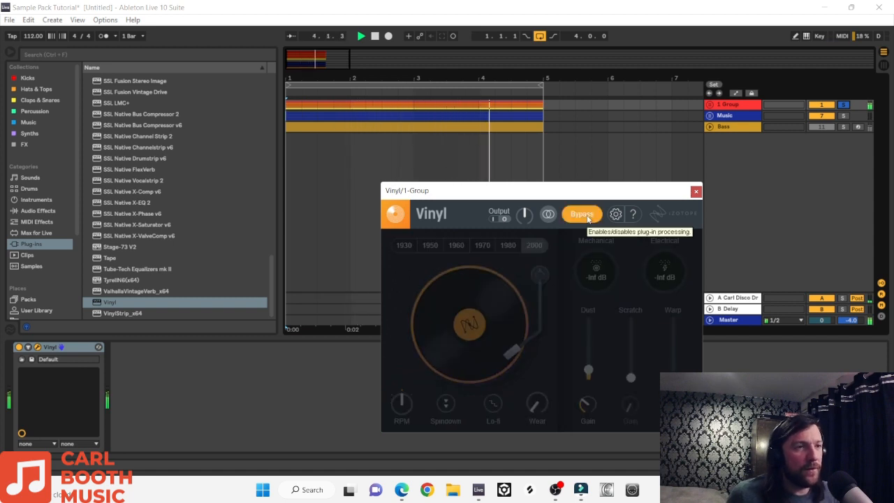
pyautogui.click(582, 214)
pyautogui.press('space')
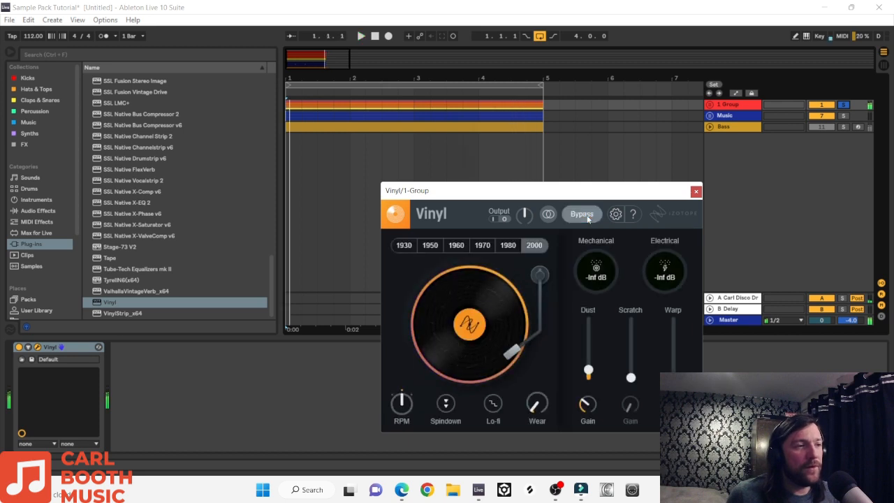
pyautogui.click(696, 191)
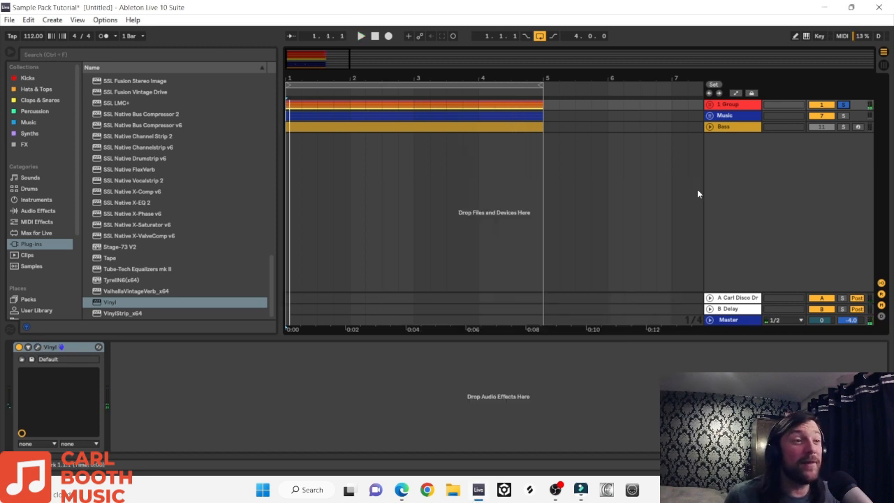
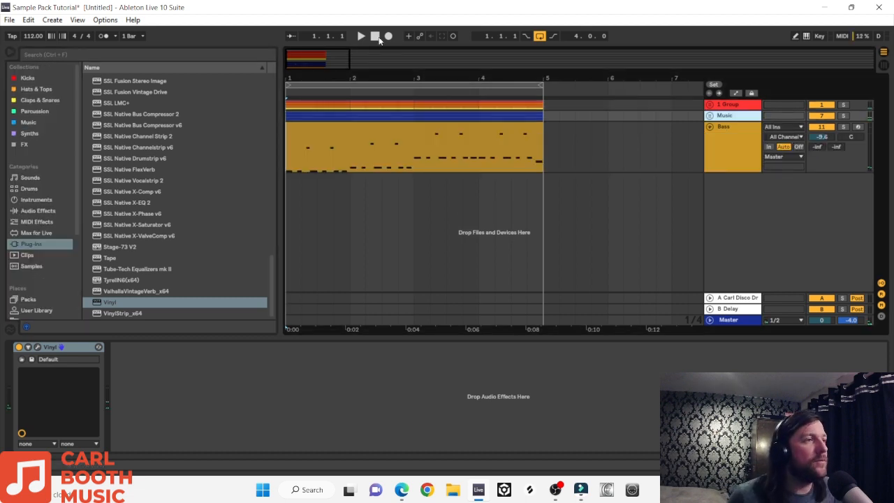
# Play the four-bar loop with 1 Group, Music and Bass together
pyautogui.press('space')
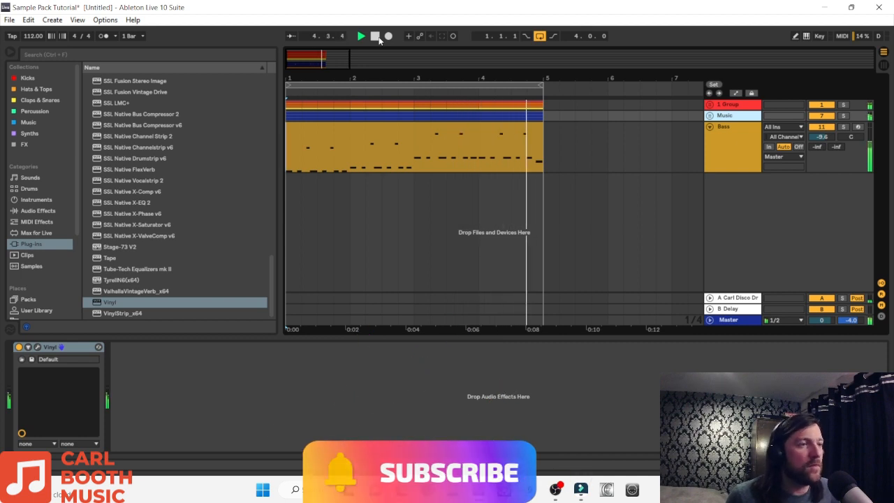
pyautogui.click(375, 36)
# Add the Compressor preset Mix Gel to the Master track
pyautogui.click(37, 211)
pyautogui.scroll(-2, 142, 257)
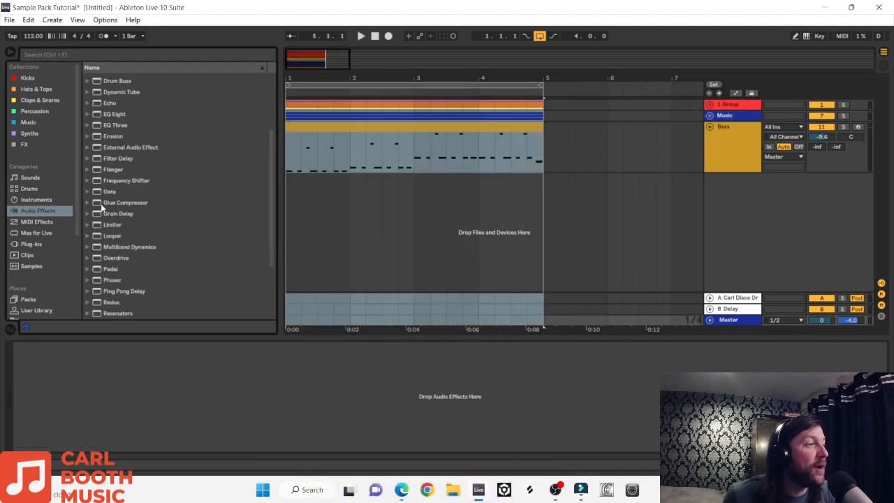
pyautogui.scroll(-2, 112, 237)
pyautogui.click(112, 269)
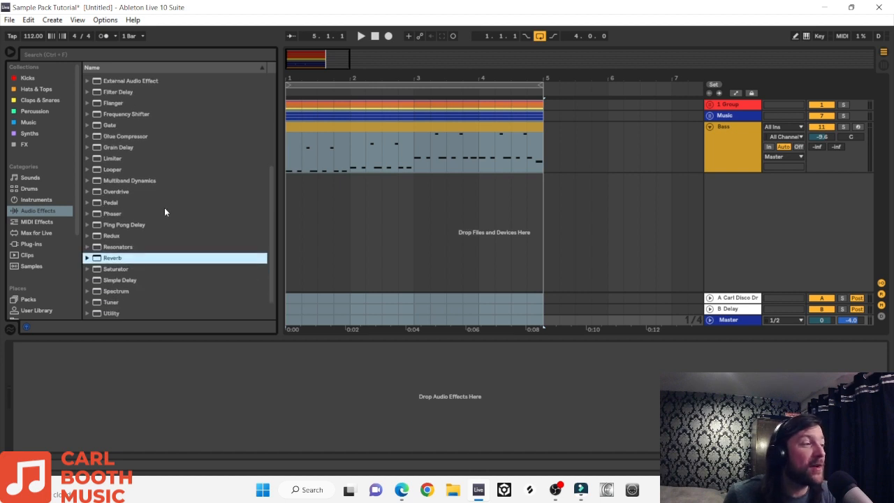
pyautogui.scroll(-1, 147, 211)
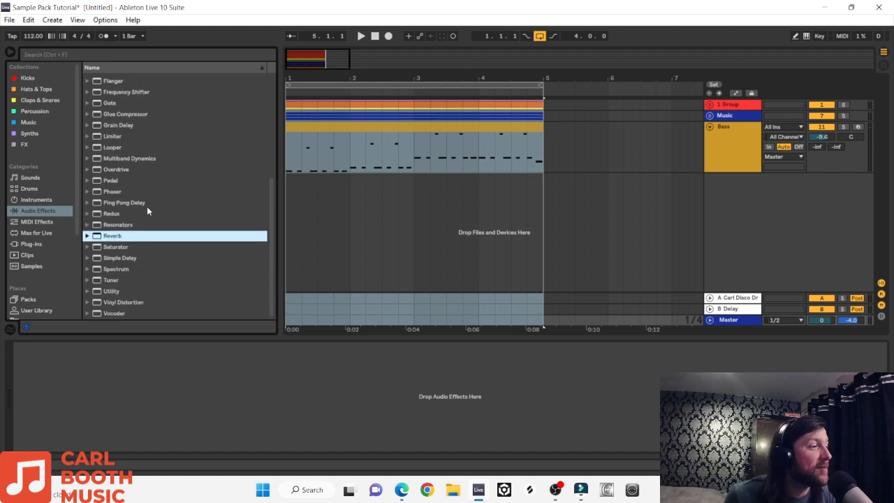
pyautogui.scroll(5, 146, 211)
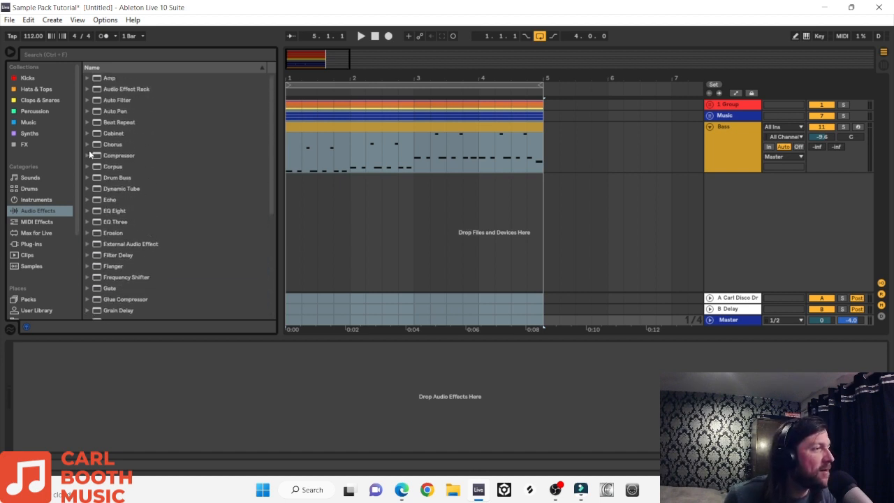
pyautogui.scroll(-1, 90, 258)
pyautogui.click(118, 111)
pyautogui.click(127, 266)
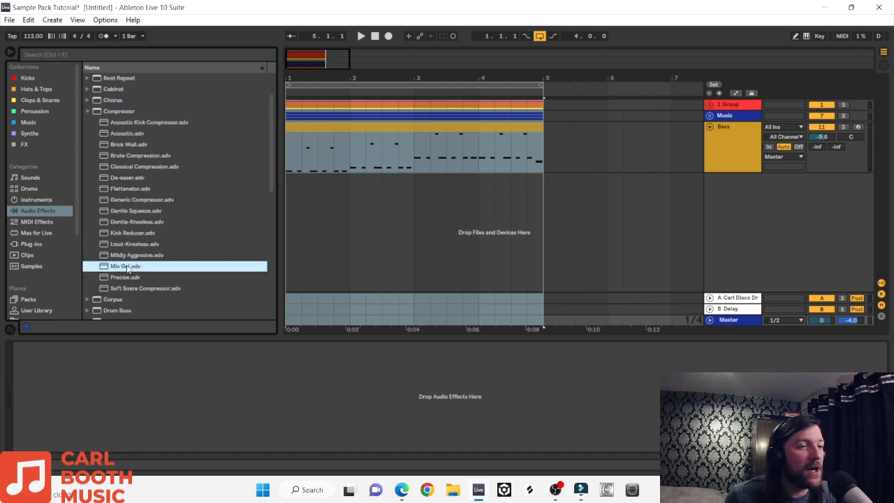
pyautogui.moveTo(127, 266); pyautogui.dragTo(252, 346)
pyautogui.press('Left')
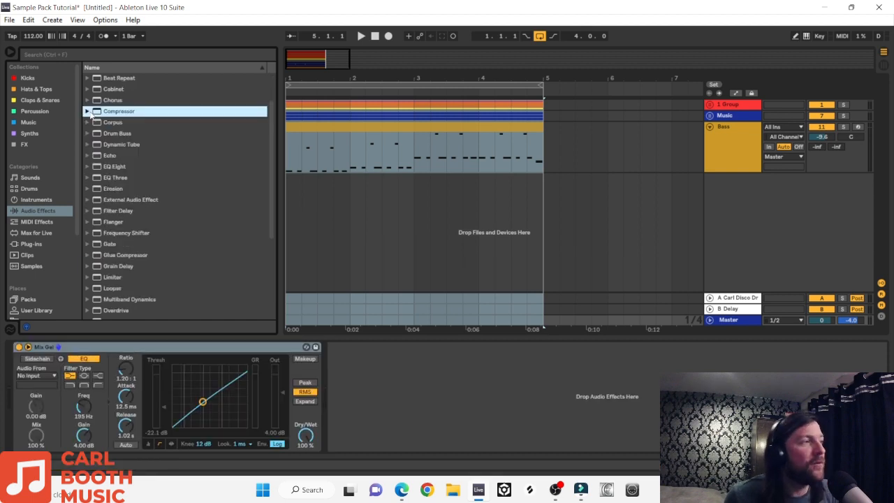
pyautogui.press('Left')
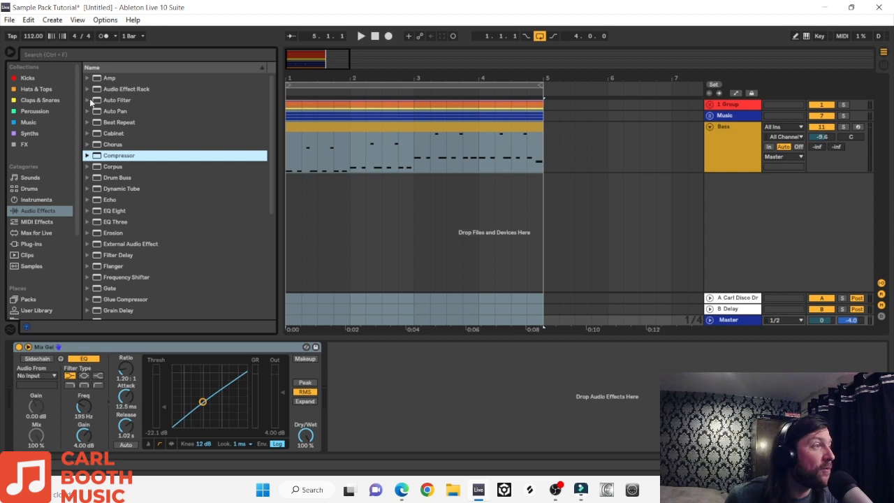
# Add the Dynamic Tube preset Hot Driven Tape after Mix Gel on the Master track and set its Dry/Wet to 33.3 %
pyautogui.click(87, 189)
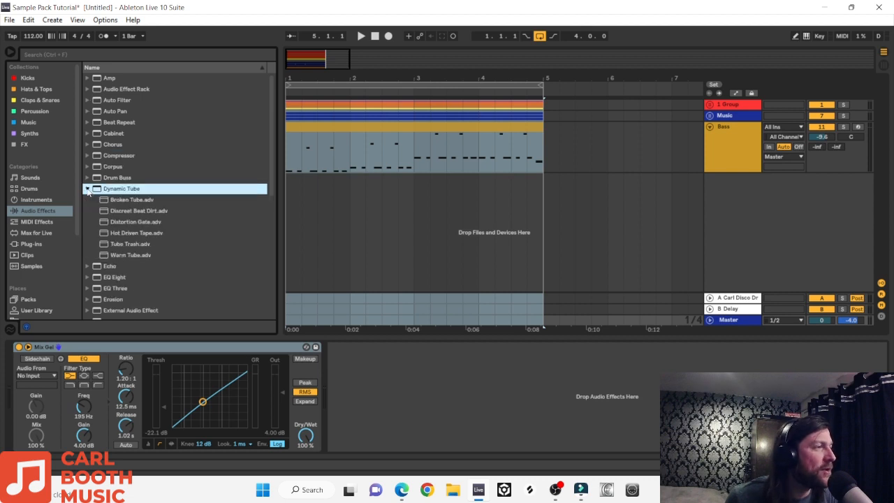
pyautogui.moveTo(134, 233); pyautogui.dragTo(386, 390)
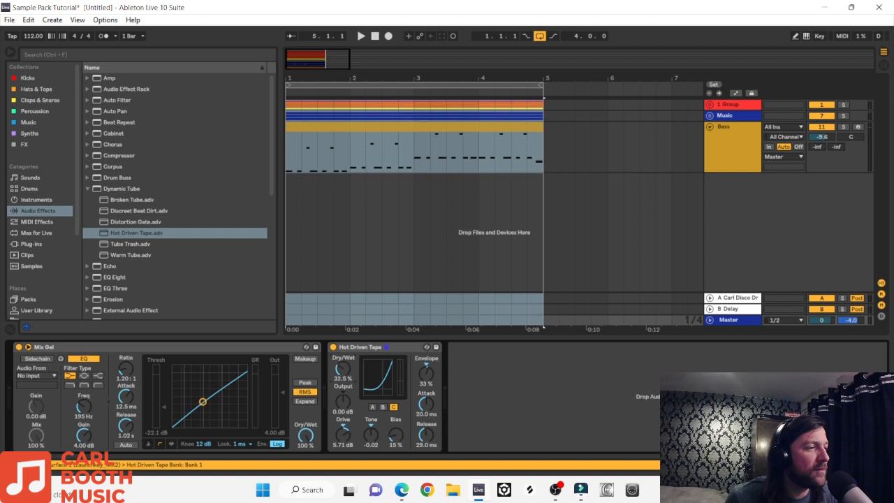
pyautogui.moveTo(342, 369); pyautogui.dragTo(342, 366)
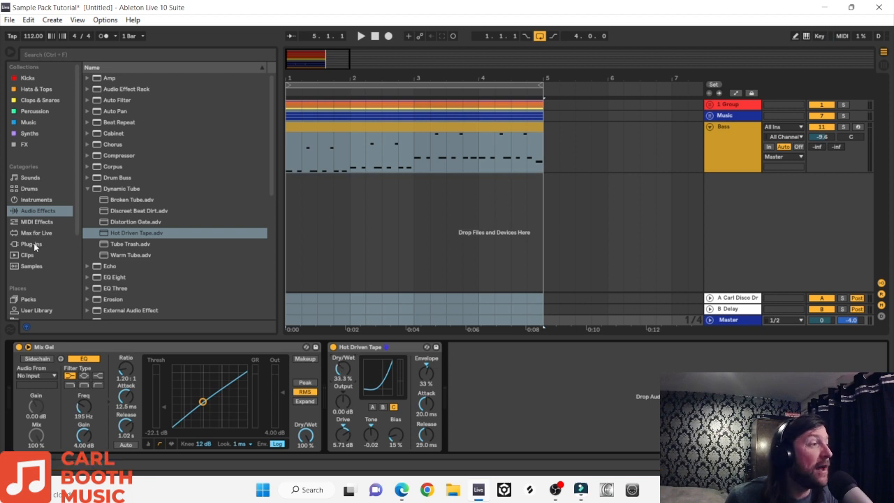
pyautogui.click(87, 189)
# Add a Limiter after Hot Driven Tape on the Master track
pyautogui.scroll(-3, 132, 187)
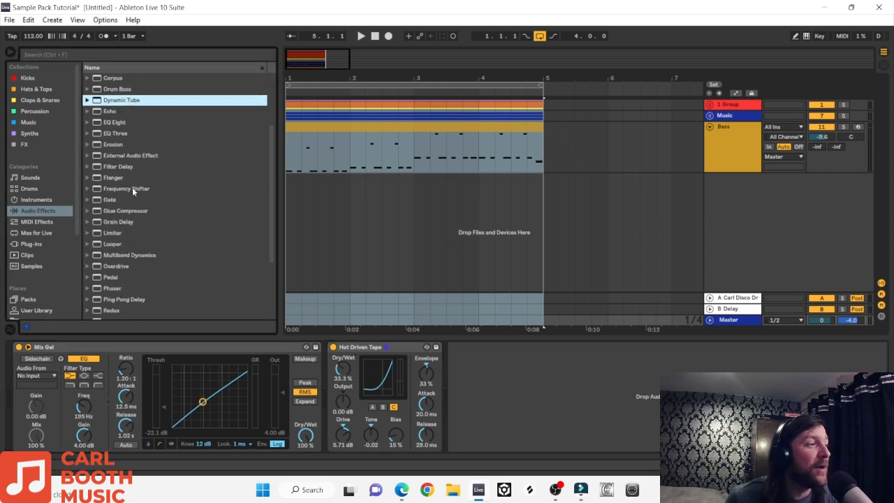
pyautogui.scroll(-2, 132, 187)
pyautogui.moveTo(132, 181); pyautogui.dragTo(482, 395)
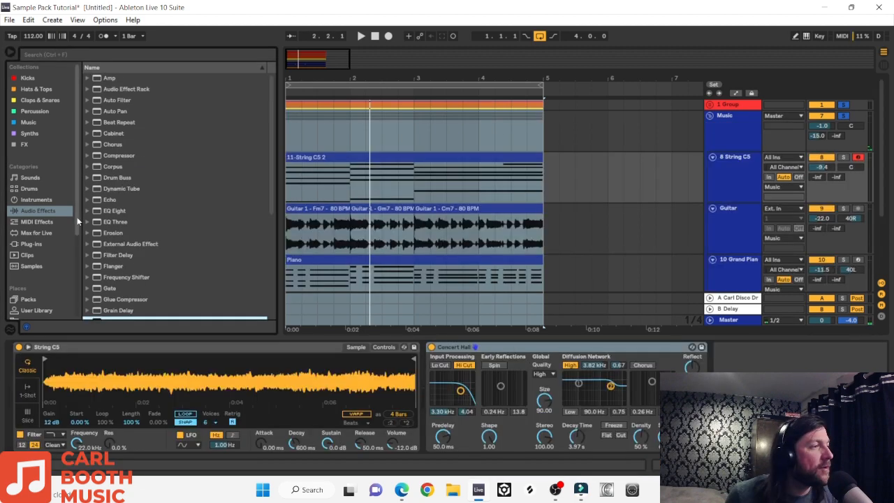
# Add the EQ Eight preset Strings EQ 1 to the 8 String C5 track and move it ahead of Concert Hall
pyautogui.click(86, 213)
pyautogui.scroll(-2, 172, 246)
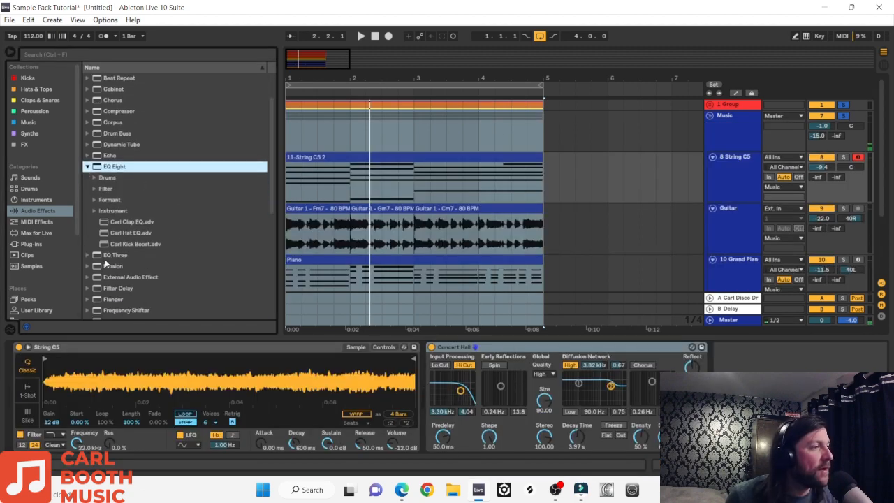
pyautogui.click(94, 211)
pyautogui.scroll(-5, 158, 238)
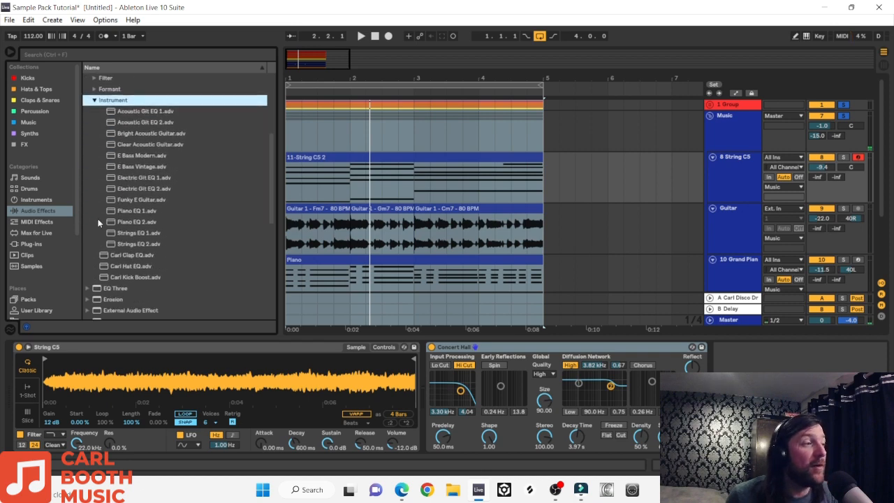
pyautogui.click(139, 235)
pyautogui.moveTo(709, 355); pyautogui.dragTo(709, 354)
pyautogui.press('space')
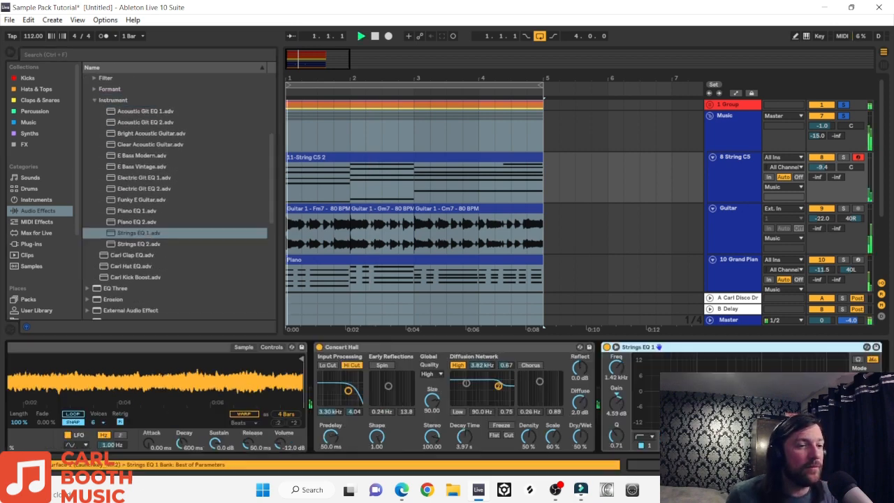
pyautogui.moveTo(636, 347); pyautogui.dragTo(320, 349)
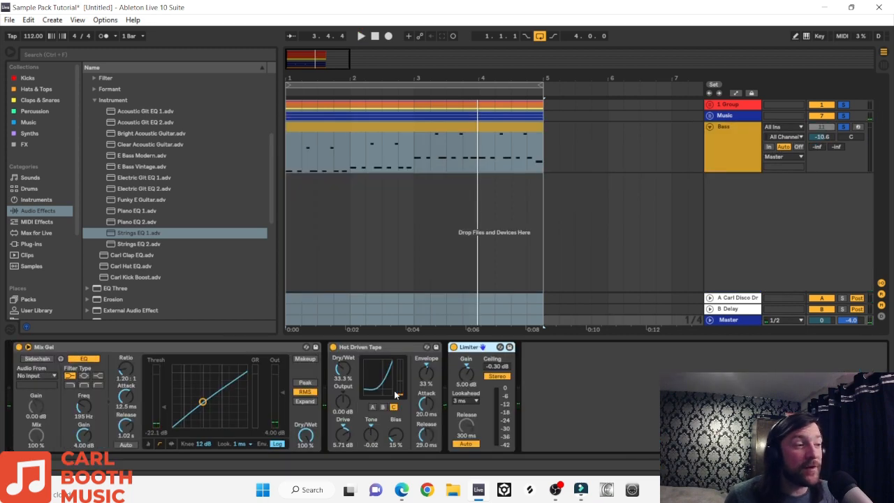
# Compare the loop with Mix Gel, Hot Driven Tape and Limiter bypassed on the Master, and undo the bypasses
pyautogui.click(20, 346)
pyautogui.press('space')
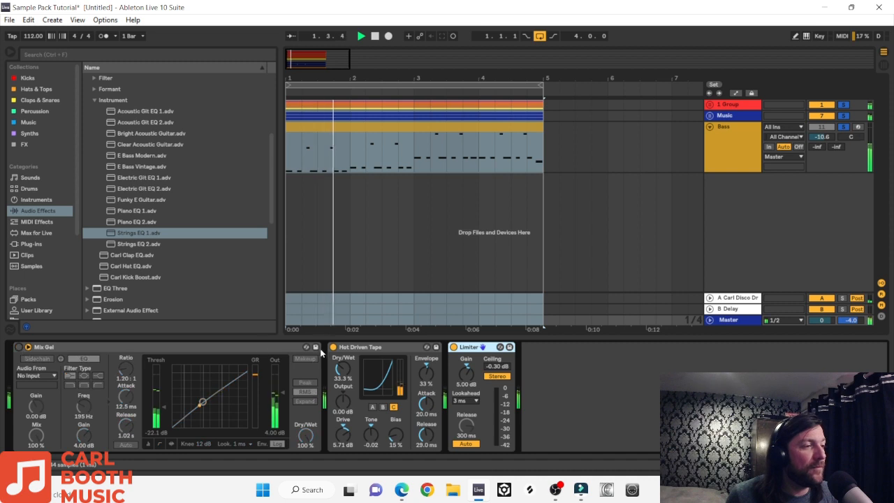
pyautogui.click(334, 346)
pyautogui.click(454, 347)
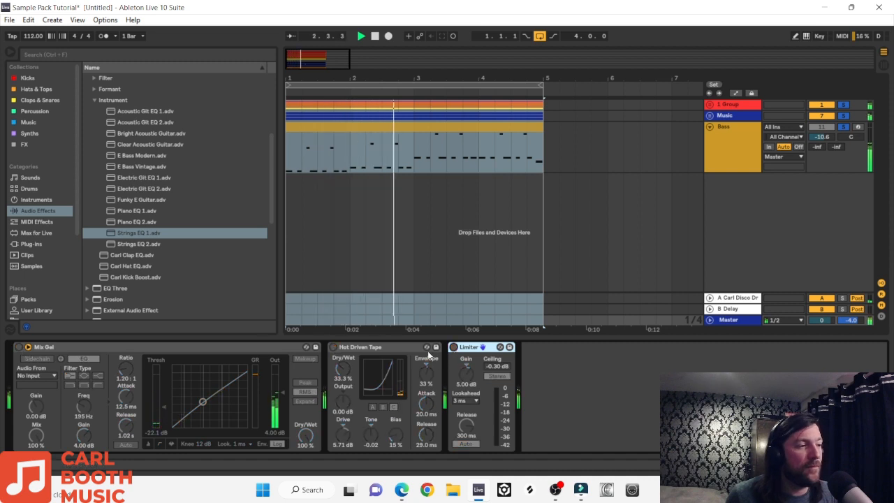
pyautogui.hotkey('ctrl', 'z')
pyautogui.hotkey('ctrl', 'z')
pyautogui.hotkey('ctrl', 'z')
pyautogui.press('space')
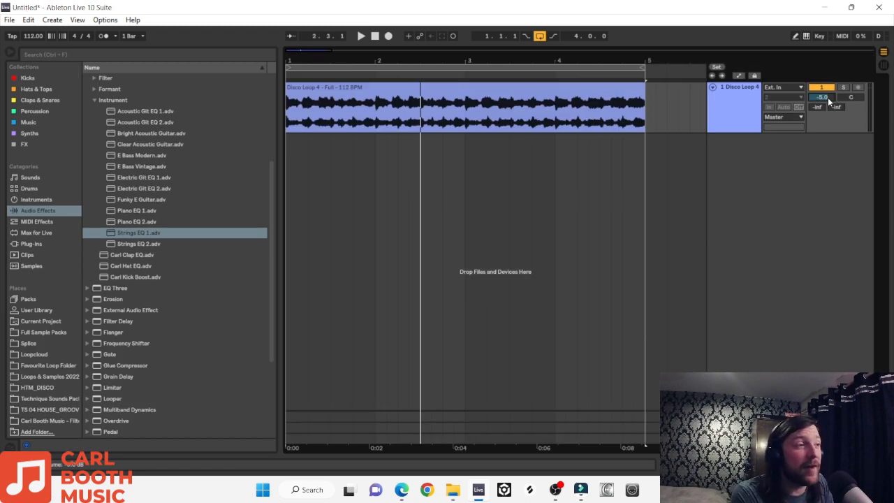
# Play the bounced Disco Loop 4 clip in the new set
pyautogui.click(333, 95)
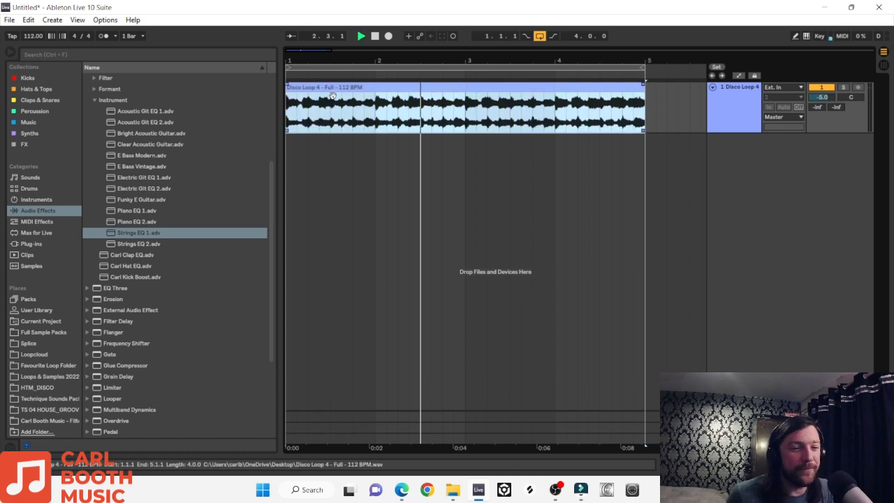
pyautogui.press('space')
pyautogui.press('space')
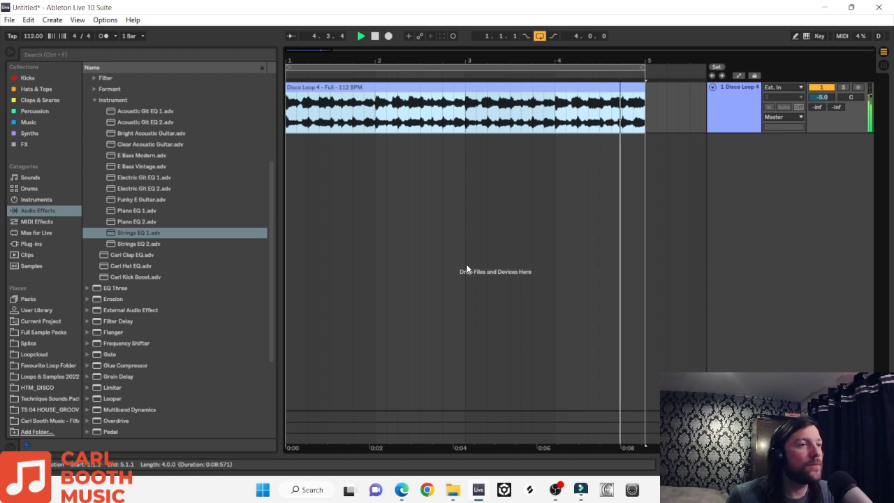
pyautogui.press('space')
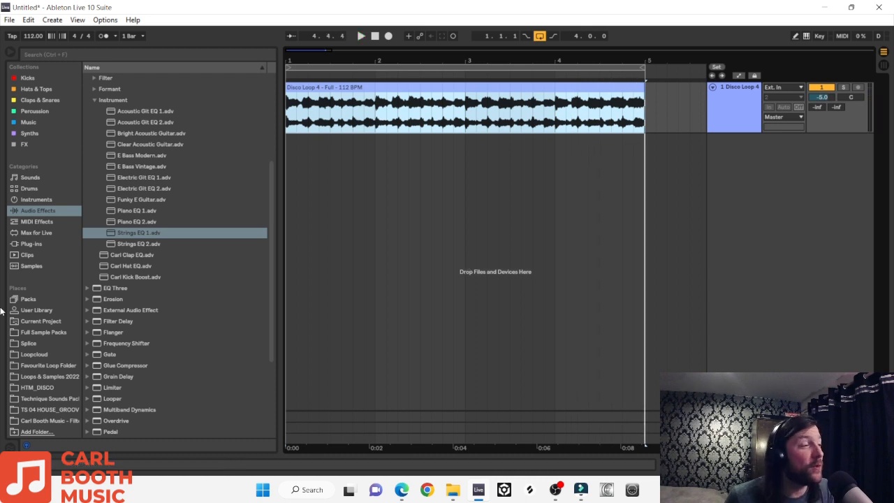
# Add EQ Eight with a low cut at 119 Hz to the Disco Loop 4 track and set the tempo to 125 BPM
pyautogui.click(40, 334)
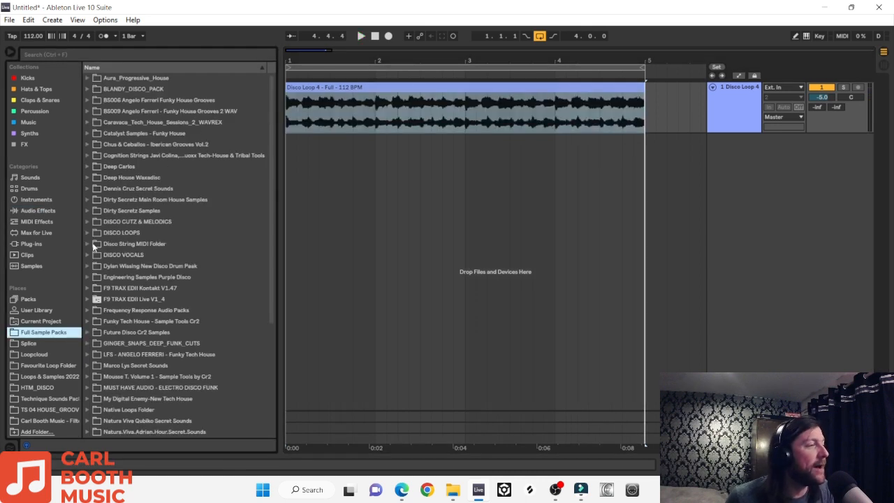
pyautogui.click(44, 209)
pyautogui.click(94, 101)
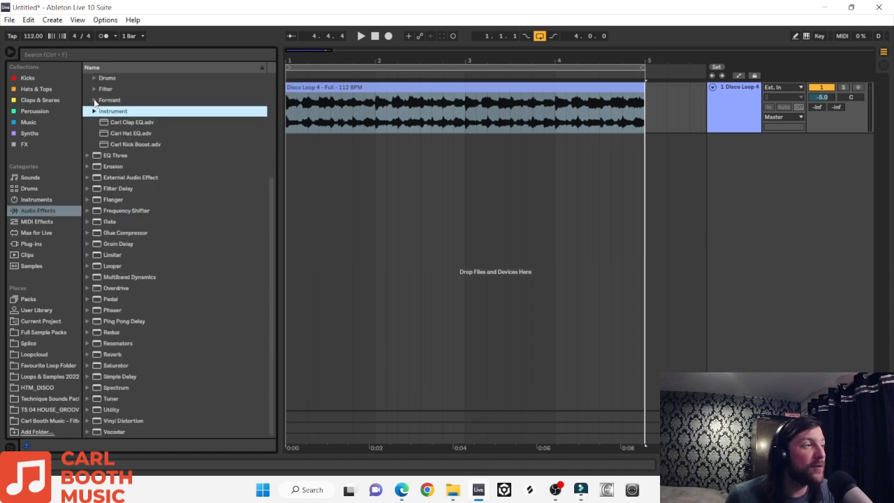
pyautogui.scroll(4, 121, 189)
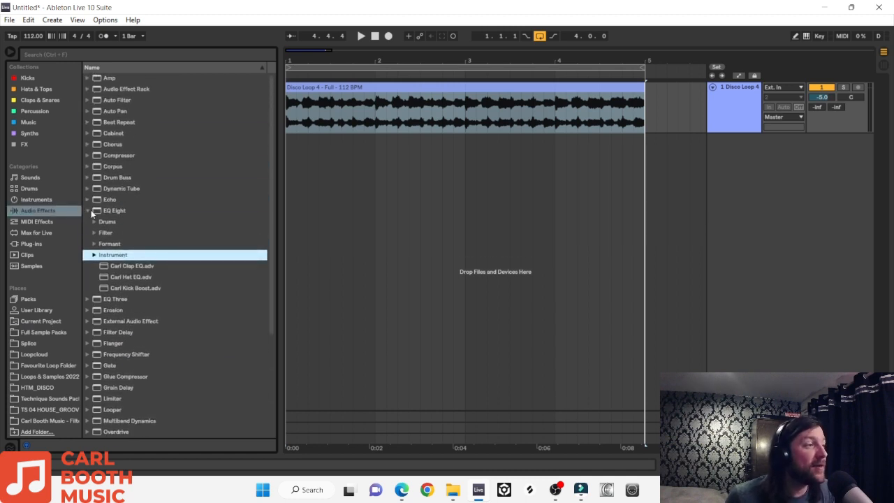
pyautogui.click(102, 211)
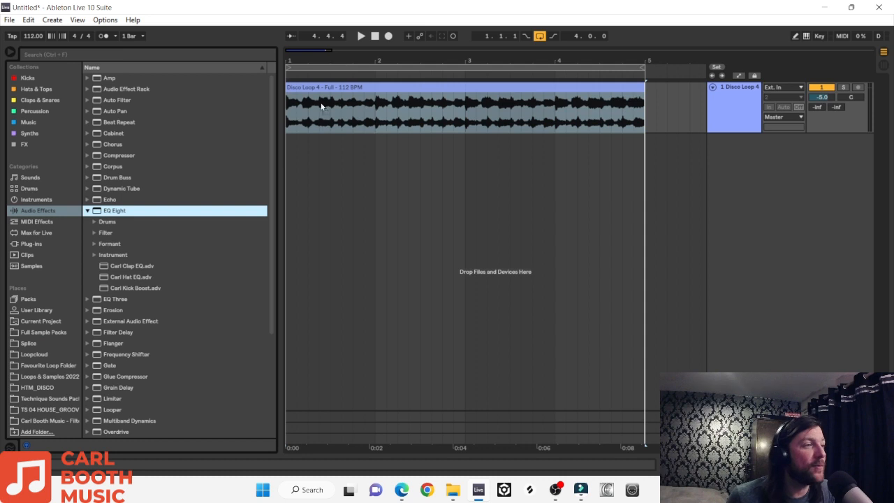
pyautogui.press('Return')
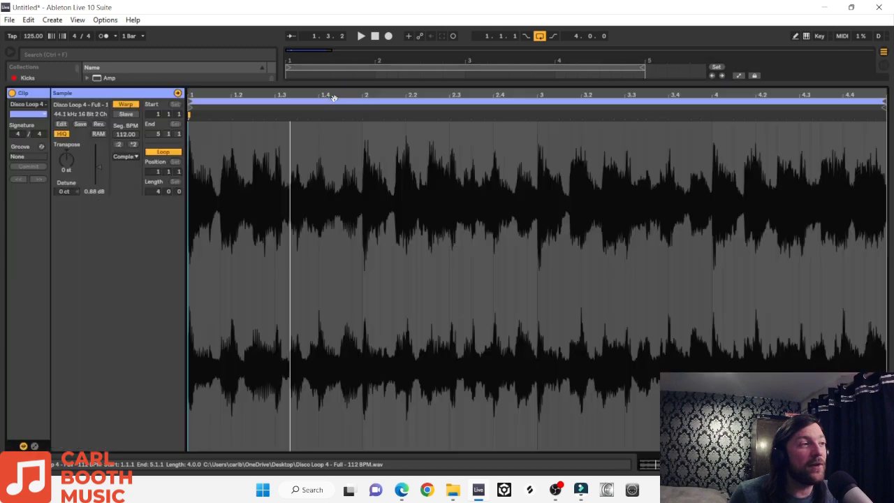
pyautogui.doubleClick(334, 98)
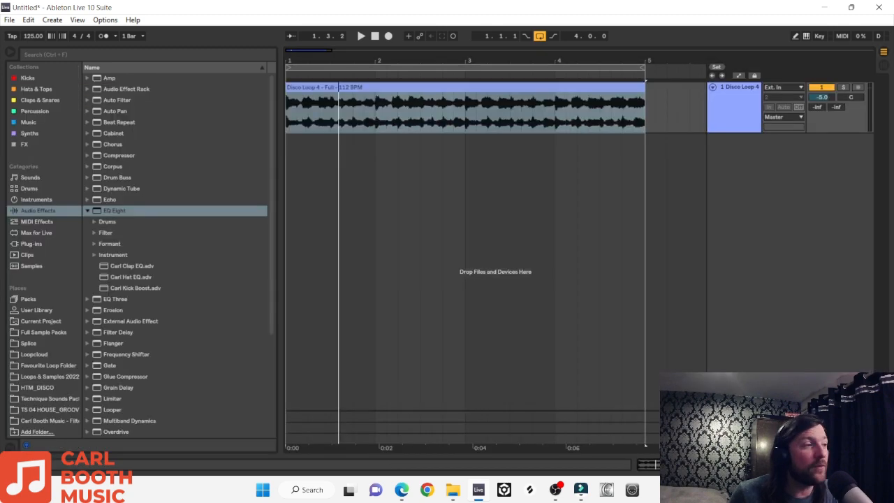
# Add Auto Filter after EQ Eight and adjust its low-pass frequency to 18.9 kHz during playback
pyautogui.click(31, 210)
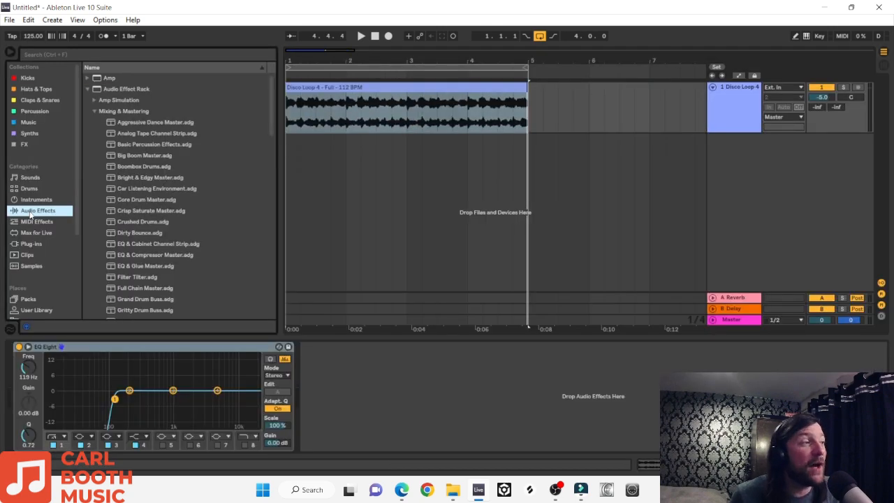
pyautogui.click(87, 89)
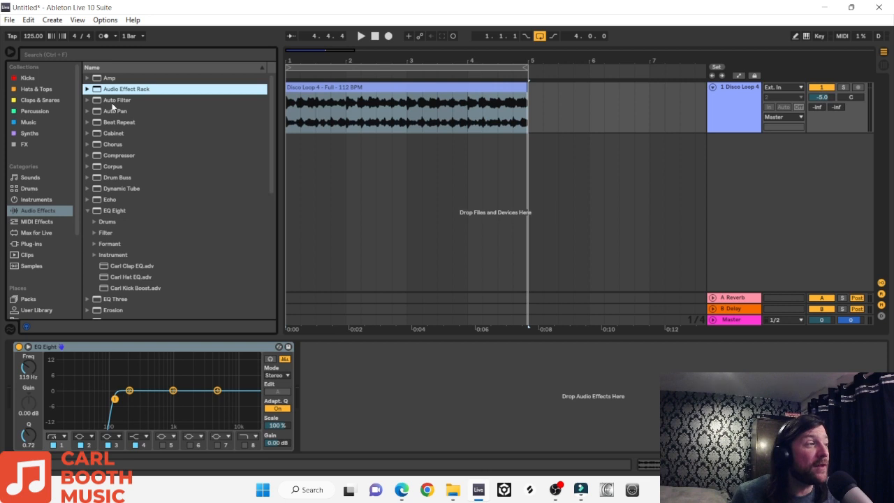
pyautogui.moveTo(112, 103); pyautogui.dragTo(200, 72)
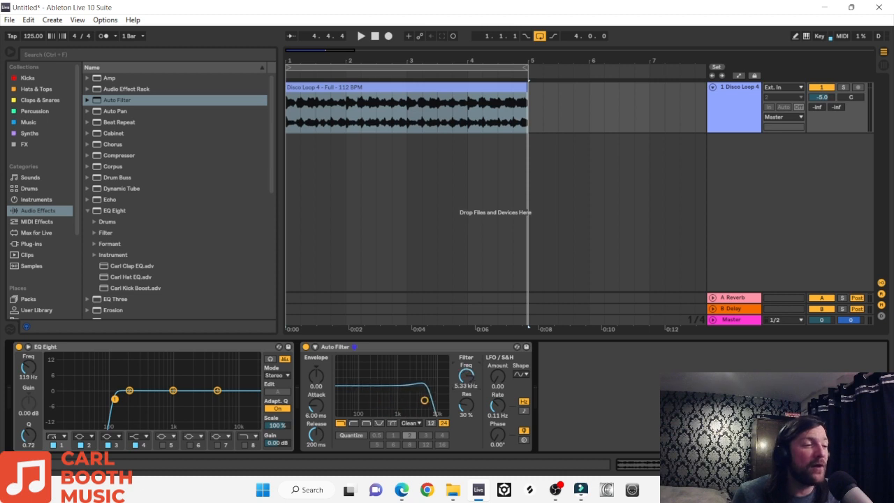
pyautogui.click(467, 128)
pyautogui.press('space')
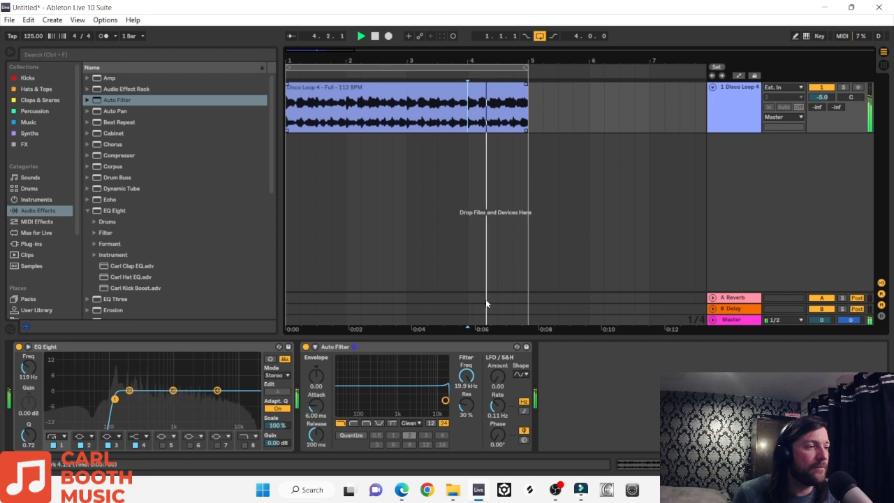
pyautogui.moveTo(445, 399)
pyautogui.mouseDown()
pyautogui.moveTo(370, 400)
pyautogui.moveTo(445, 400)
pyautogui.mouseUp()
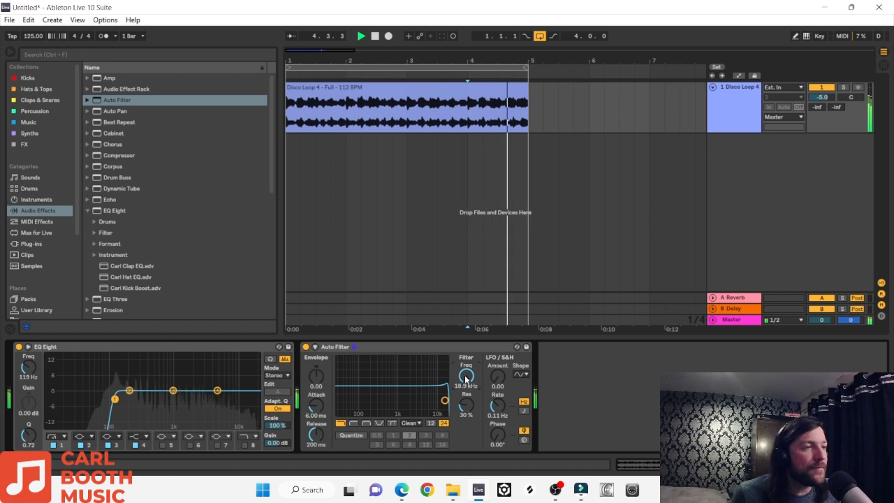
pyautogui.press('space')
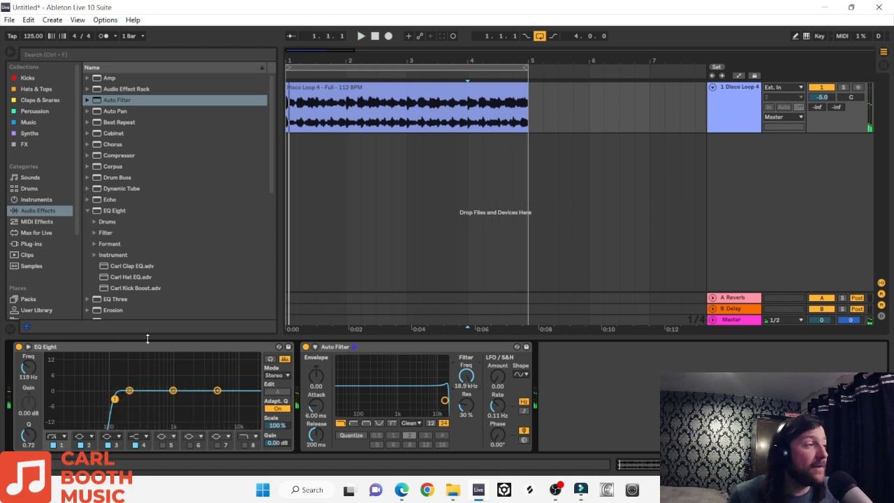
# Insert the LFOTool_x64 plug-in between EQ Eight and Auto Filter on the Disco Loop 4 track
pyautogui.click(32, 243)
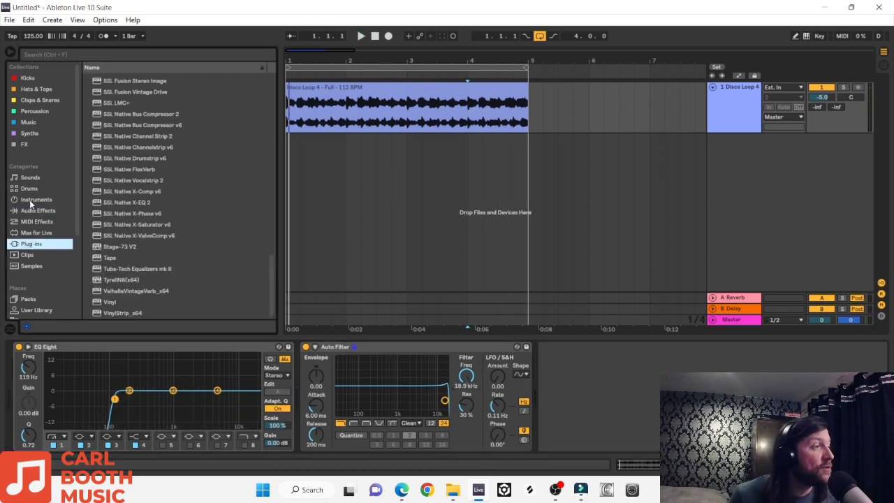
pyautogui.click(31, 201)
pyautogui.click(30, 243)
pyautogui.click(86, 155)
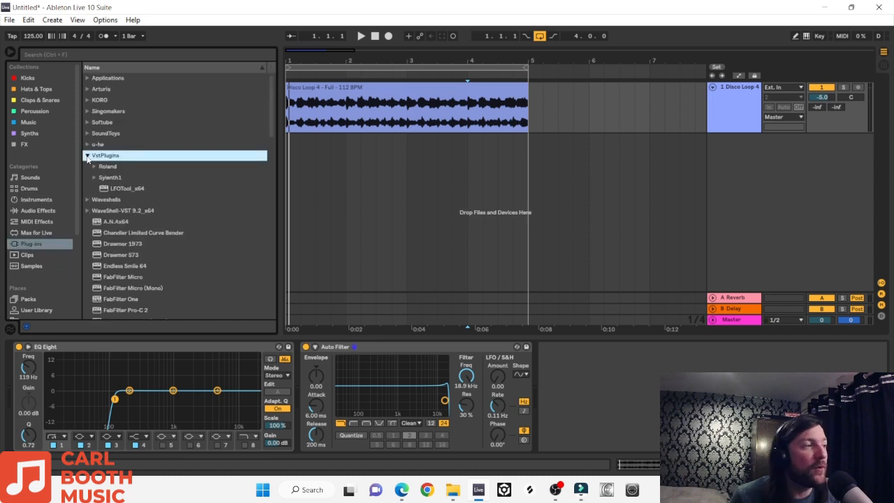
pyautogui.click(116, 191)
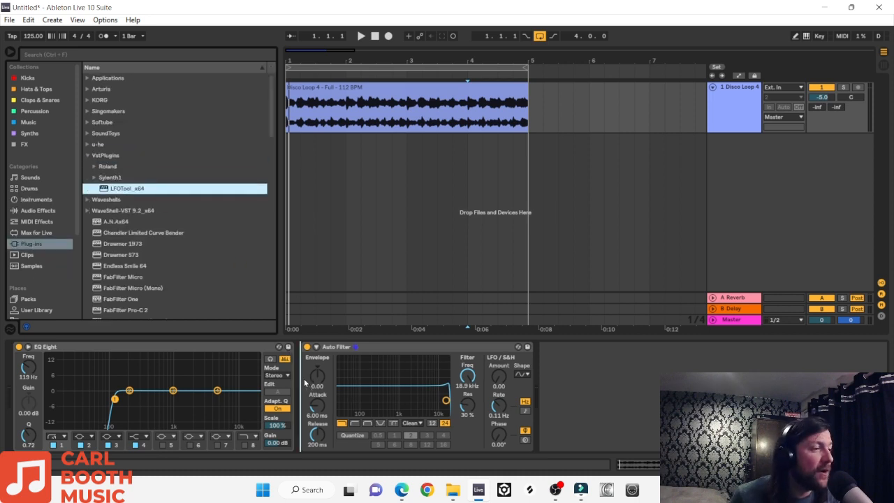
pyautogui.moveTo(304, 383); pyautogui.dragTo(305, 383)
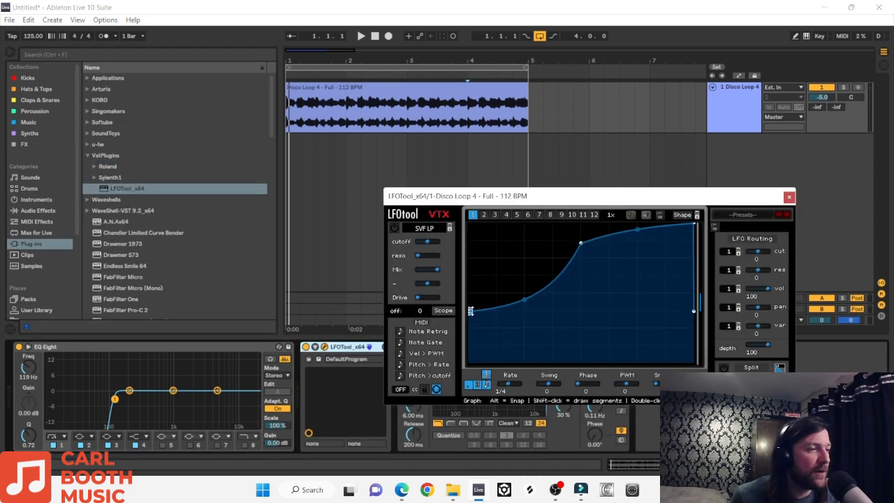
# Raise the middle point of the LFOTool curve and set EQ Eight band 4 to 5.27 kHz at 0.37 dB during playback
pyautogui.moveTo(586, 244); pyautogui.dragTo(583, 222)
pyautogui.press('space')
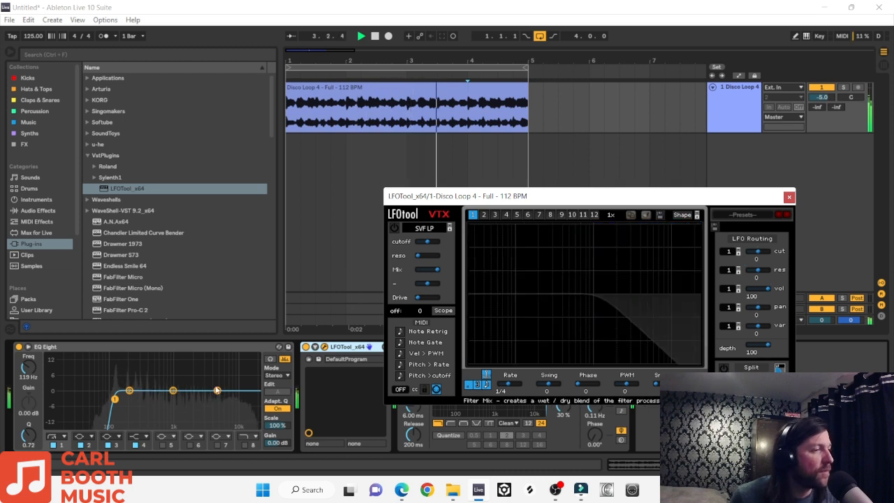
pyautogui.moveTo(216, 391)
pyautogui.mouseDown()
pyautogui.moveTo(177, 384)
pyautogui.moveTo(213, 388)
pyautogui.mouseUp()
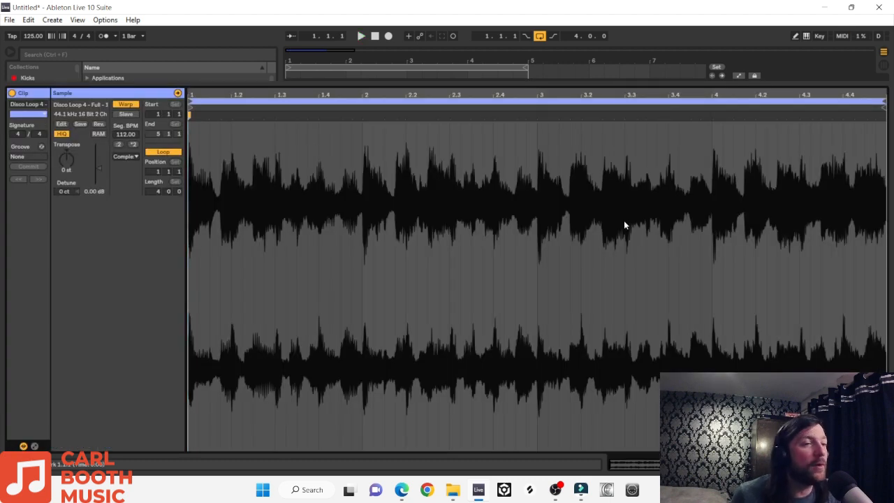
# Shorten the Disco Loop 4 clip's loop to two beats starting at 1.3.1 and slightly lower the Auto Filter cutoff during playback
pyautogui.moveTo(887, 104); pyautogui.dragTo(227, 113)
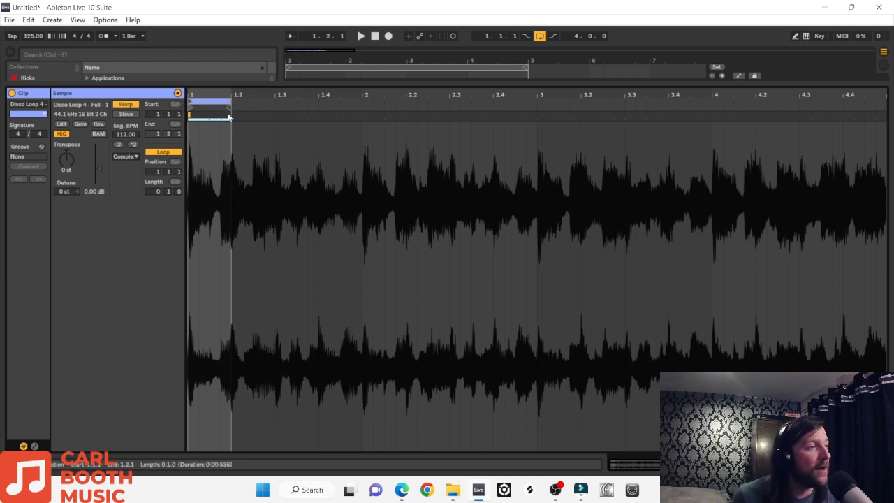
pyautogui.moveTo(229, 117); pyautogui.dragTo(273, 103)
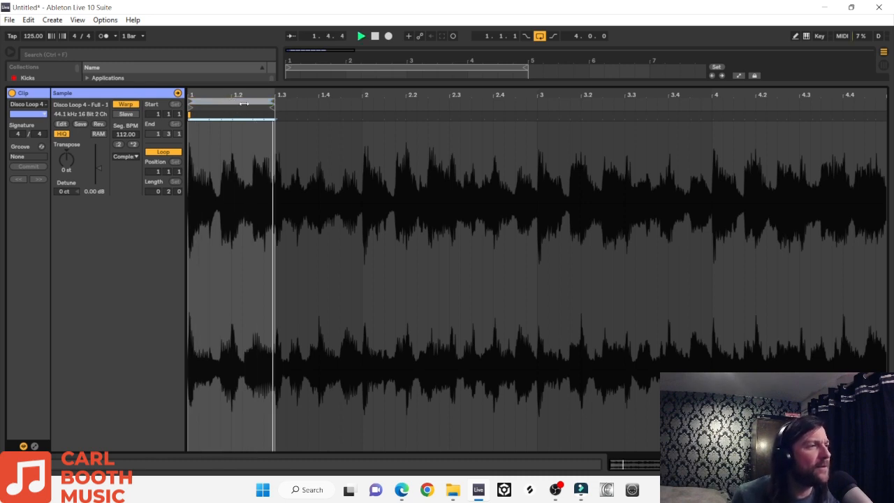
pyautogui.moveTo(230, 104); pyautogui.dragTo(315, 115)
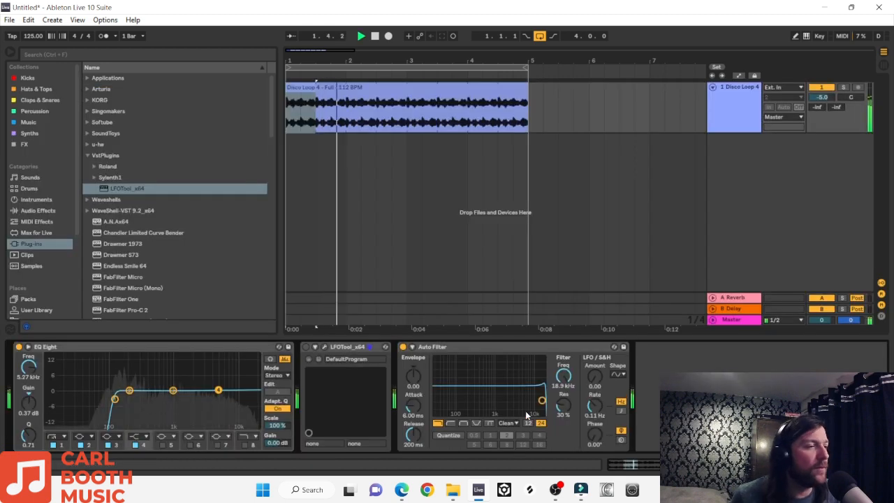
pyautogui.moveTo(541, 400)
pyautogui.mouseDown()
pyautogui.moveTo(481, 393)
pyautogui.moveTo(537, 401)
pyautogui.mouseUp()
pyautogui.press('space')
# Shift the clip's two-beat loop to 2.1.1, 2.3.1 and 3.1.1 in turn, auditioning the sections
pyautogui.doubleClick(308, 94)
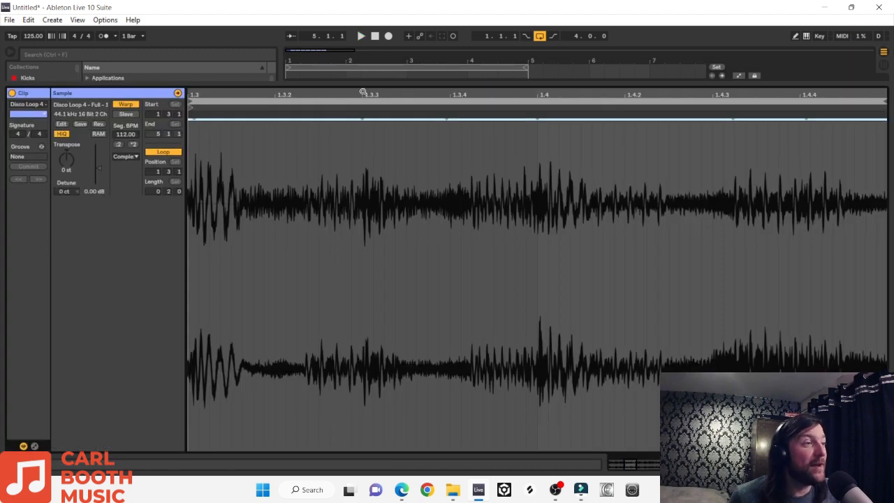
pyautogui.moveTo(363, 92); pyautogui.dragTo(405, 104)
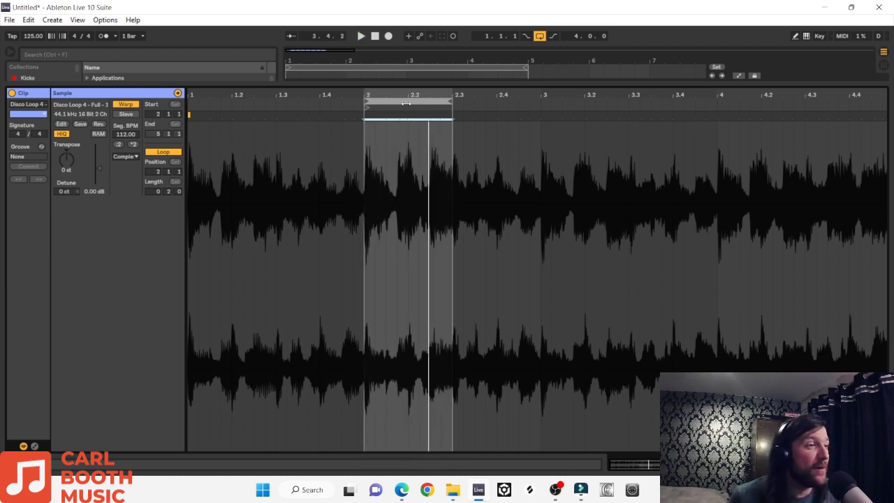
pyautogui.moveTo(406, 103); pyautogui.dragTo(496, 103)
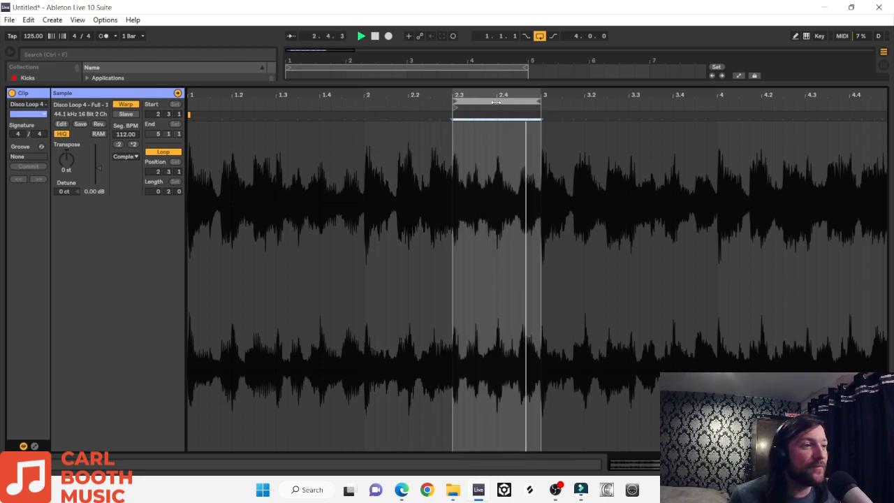
pyautogui.moveTo(489, 100); pyautogui.dragTo(580, 105)
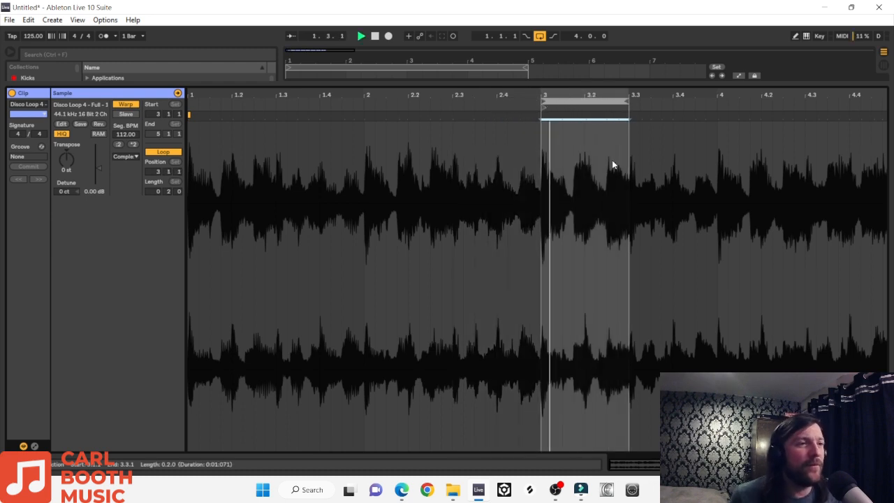
# Audition the clip's two-beat loop at 4.1.1, move it back to 1.3.1 and return to the full arrangement view
pyautogui.moveTo(587, 119); pyautogui.dragTo(763, 119)
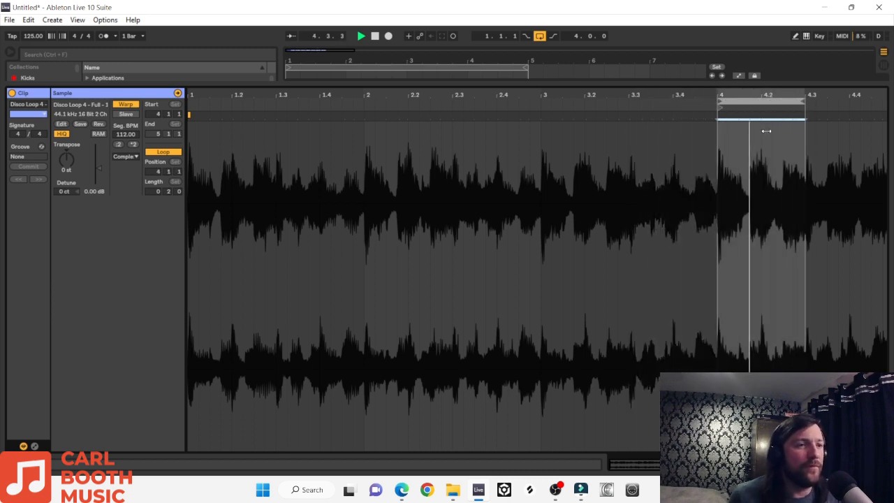
pyautogui.press('space')
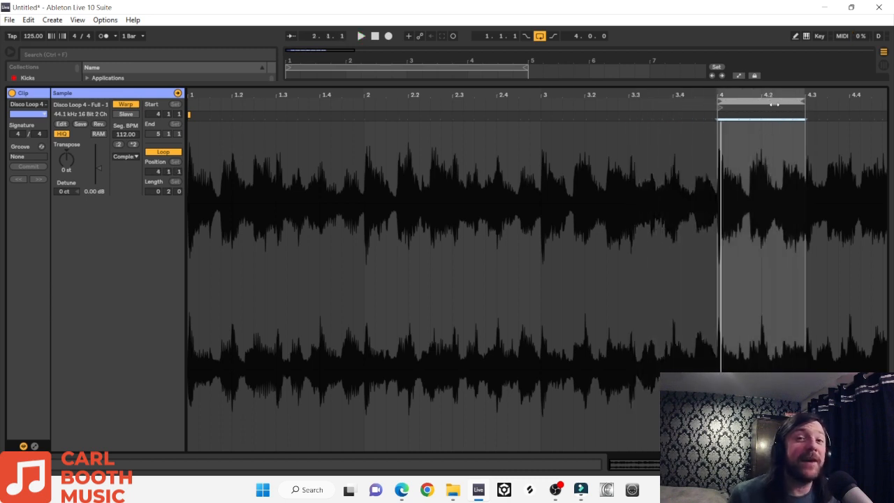
pyautogui.moveTo(771, 102); pyautogui.dragTo(331, 139)
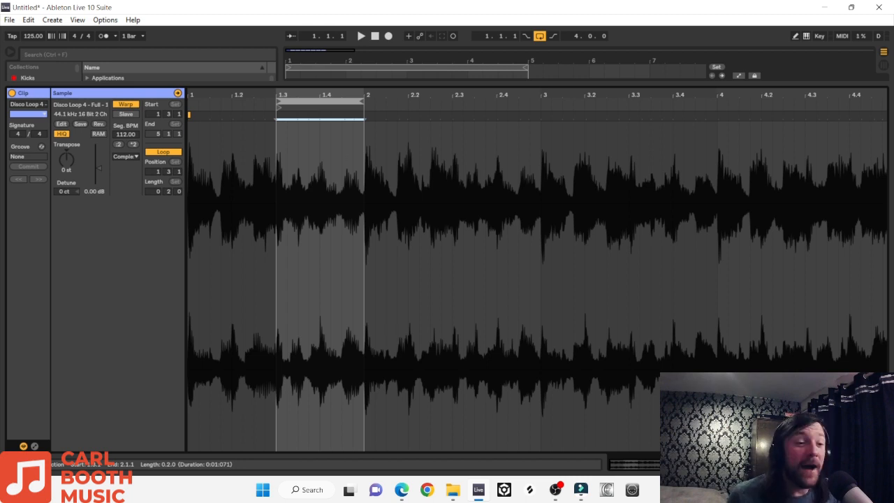
pyautogui.hotkey('ctrl', 'alt', 'l')
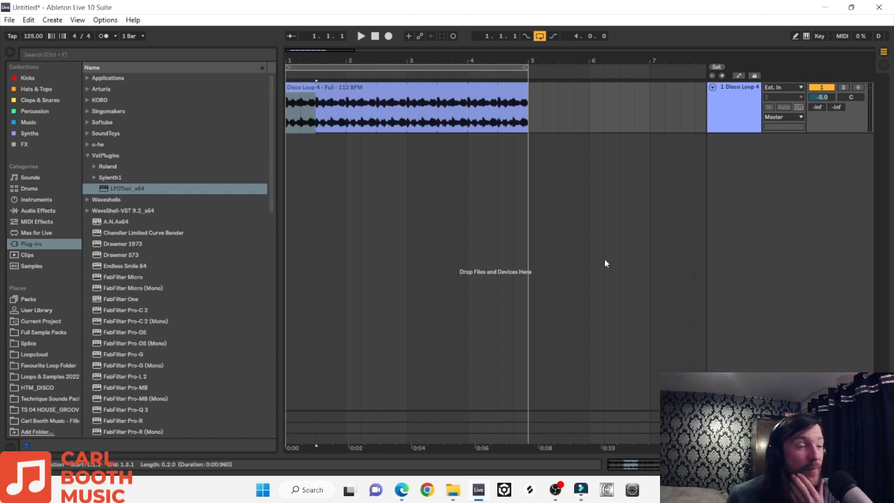
# Play the four-bar Disco Loop 4 clip in the arrangement and split it at 3.1.1
pyautogui.click(306, 103)
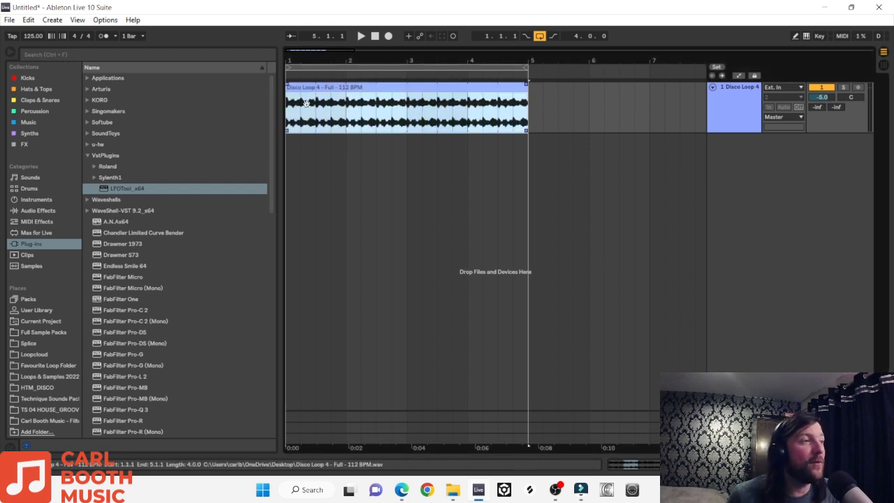
pyautogui.press('z')
pyautogui.press('space')
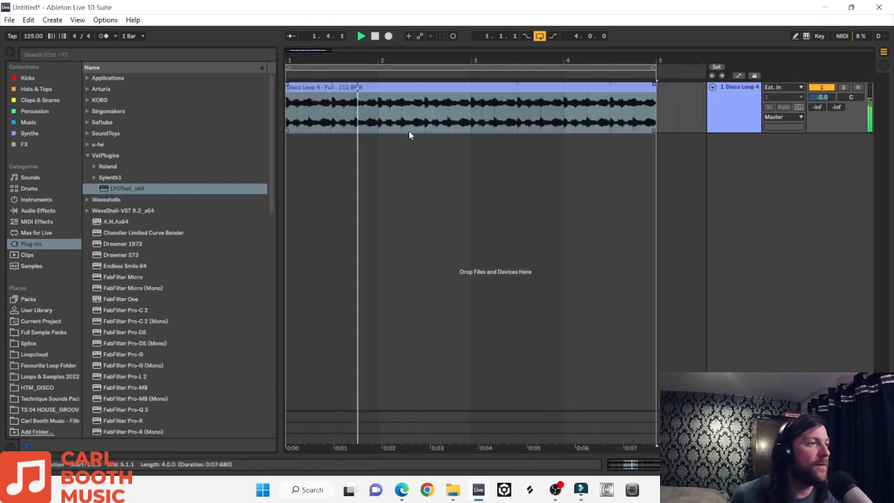
pyautogui.click(471, 129)
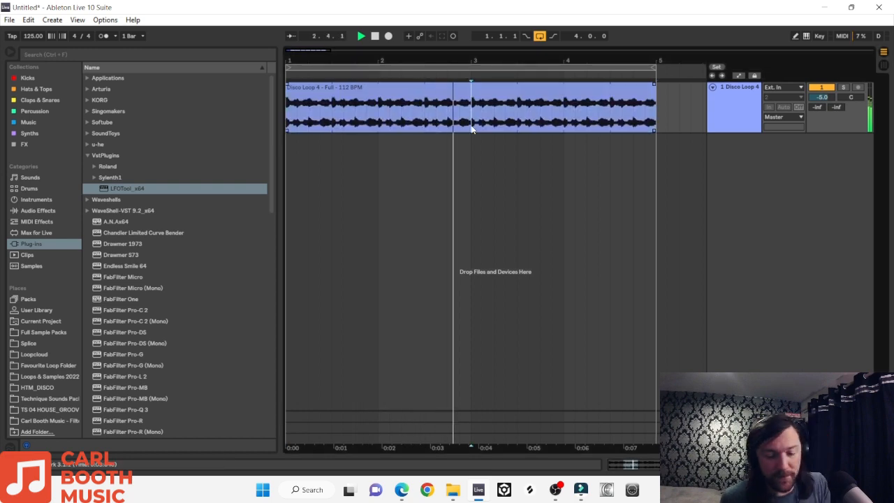
pyautogui.hotkey('ctrl', 'e')
# Move the two-beat clip loop of the second half, from bar 3, to 2.1.1 and audition it
pyautogui.click(495, 105)
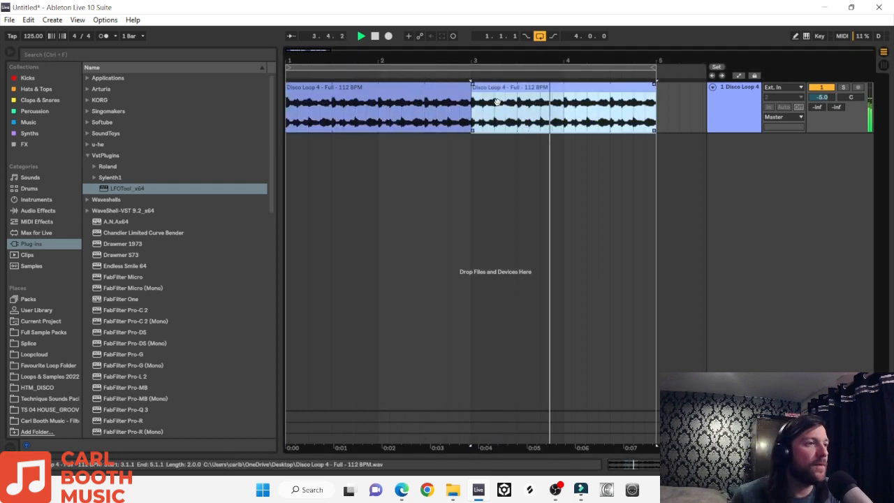
pyautogui.doubleClick(497, 103)
pyautogui.moveTo(447, 97); pyautogui.dragTo(397, 104)
pyautogui.press('space')
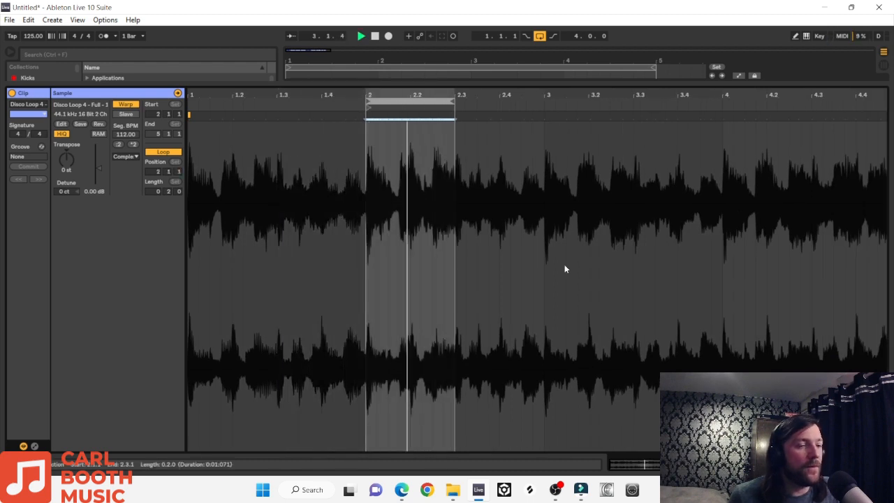
pyautogui.hotkey('ctrl', 'alt', 'l')
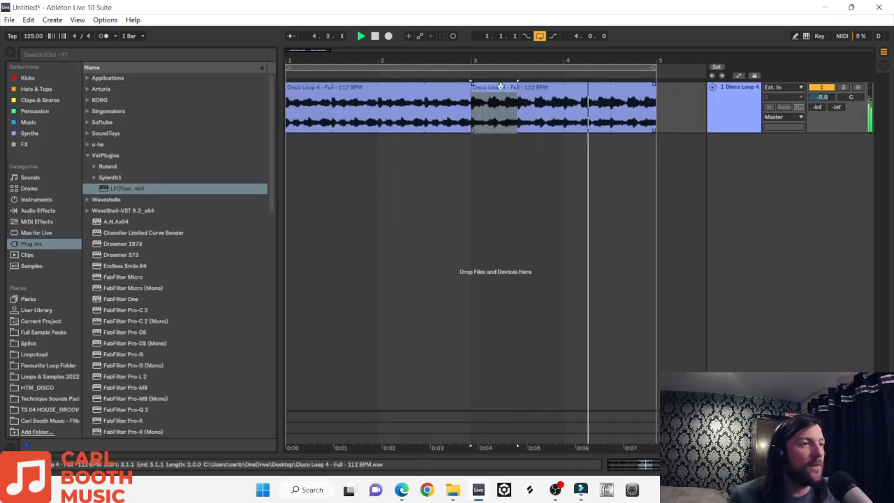
# Try placing a copy of the first two-bar clip at bar 5 and undo it
pyautogui.moveTo(366, 64); pyautogui.dragTo(366, 60)
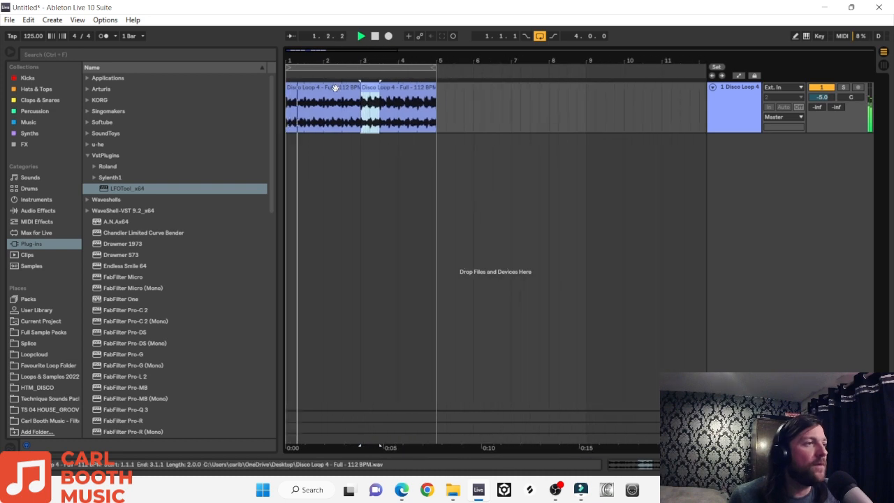
pyautogui.click(445, 105)
pyautogui.hotkey('ctrl', 'v')
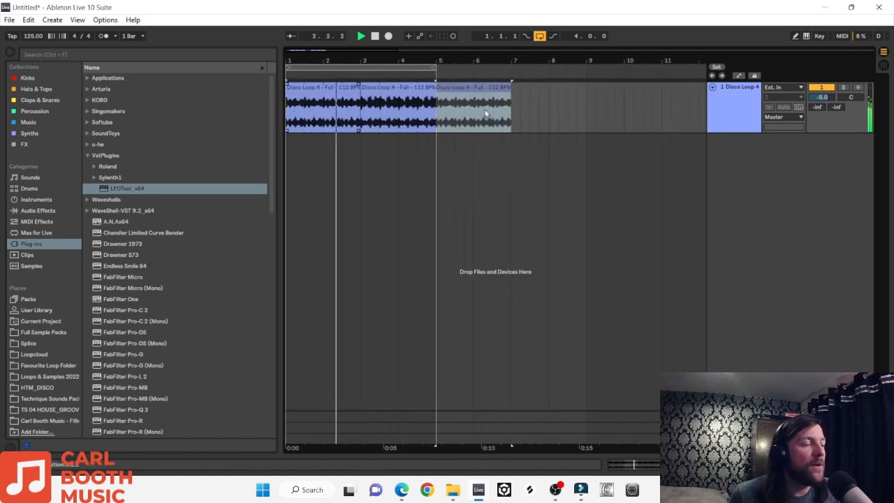
pyautogui.press('space')
pyautogui.hotkey('ctrl', 'z')
# Cut the first clip at 1.4.3 and 2.1.1 to form a short slice ending bar 1, and audition the edit
pyautogui.click(317, 99)
pyautogui.click(284, 51)
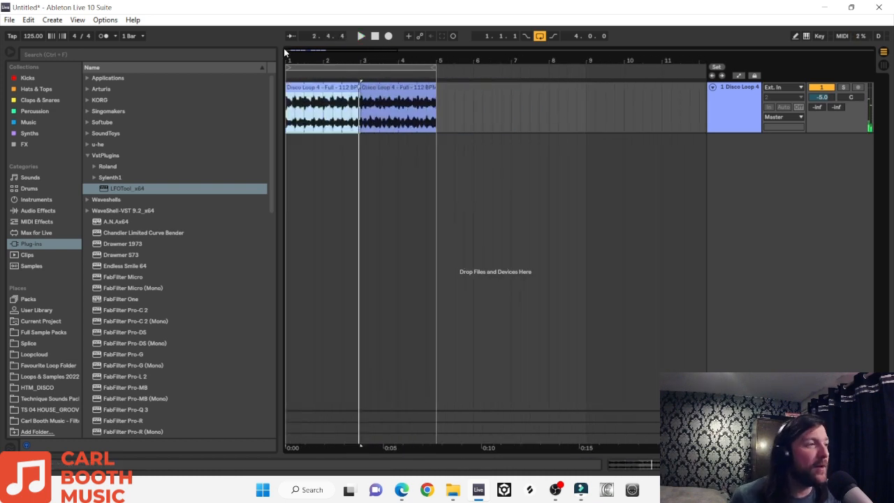
pyautogui.moveTo(298, 61); pyautogui.dragTo(523, 103)
pyautogui.press('space')
pyautogui.press('space')
pyautogui.press('space')
pyautogui.press('space')
pyautogui.click(307, 92)
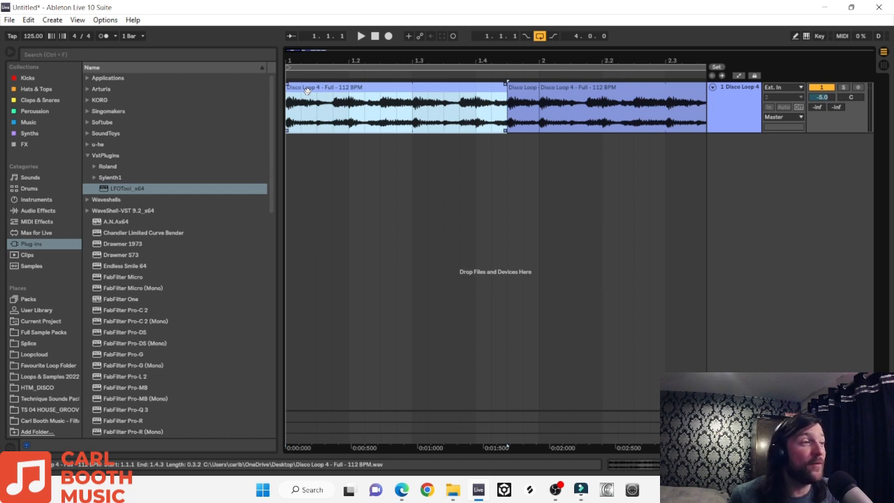
pyautogui.press('space')
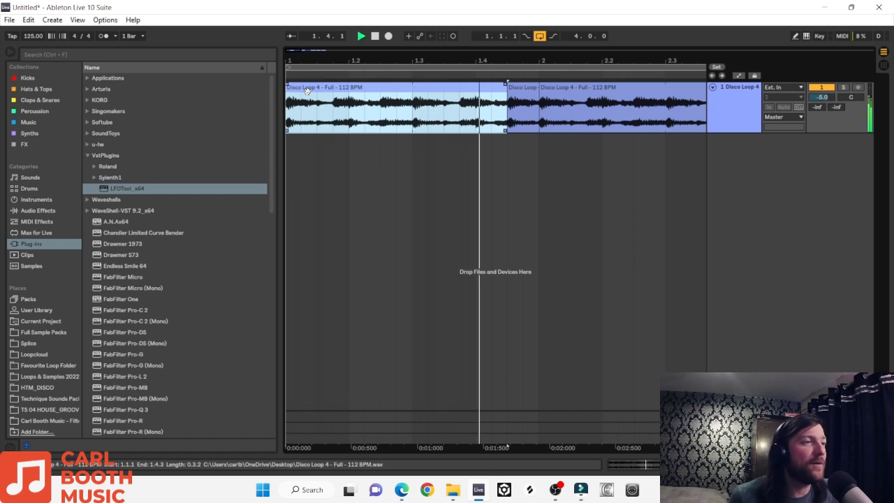
pyautogui.press('space')
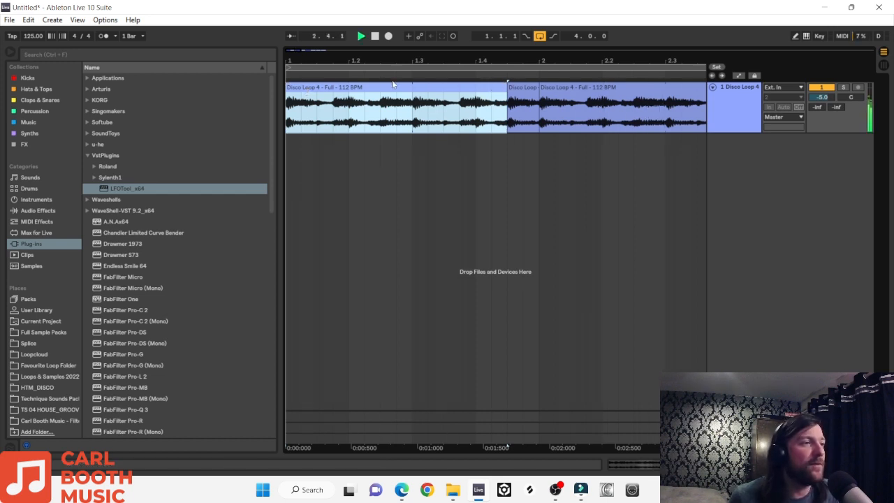
pyautogui.press('space')
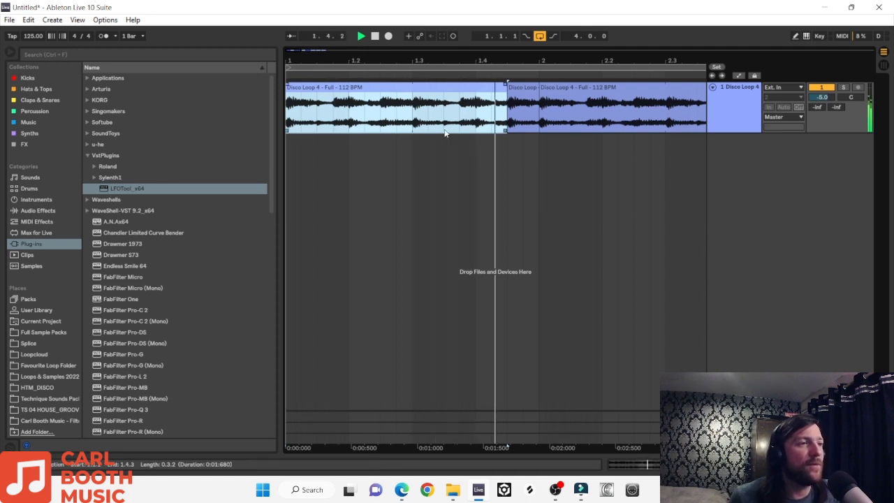
# Repeat the sliced clip pattern across eight bars, extend the arrangement loop to eight bars and play it from the start
pyautogui.press('-')
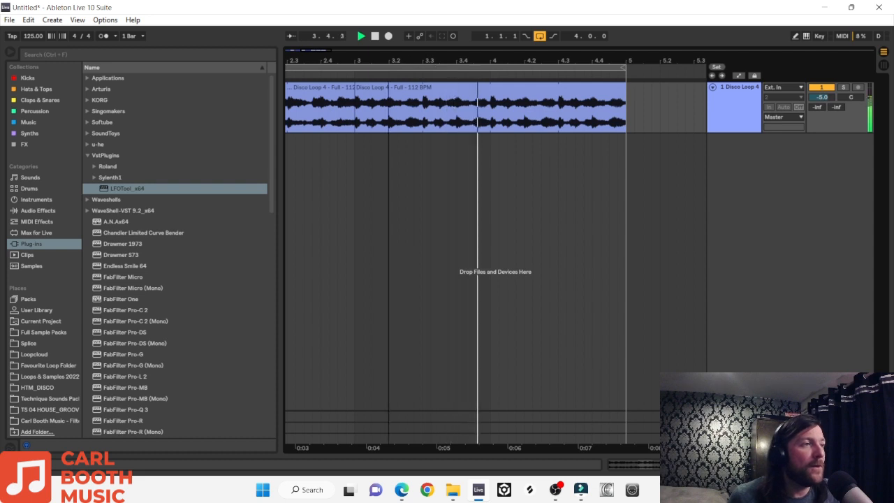
pyautogui.press('-')
pyautogui.press('-')
pyautogui.moveTo(314, 445); pyautogui.dragTo(317, 428)
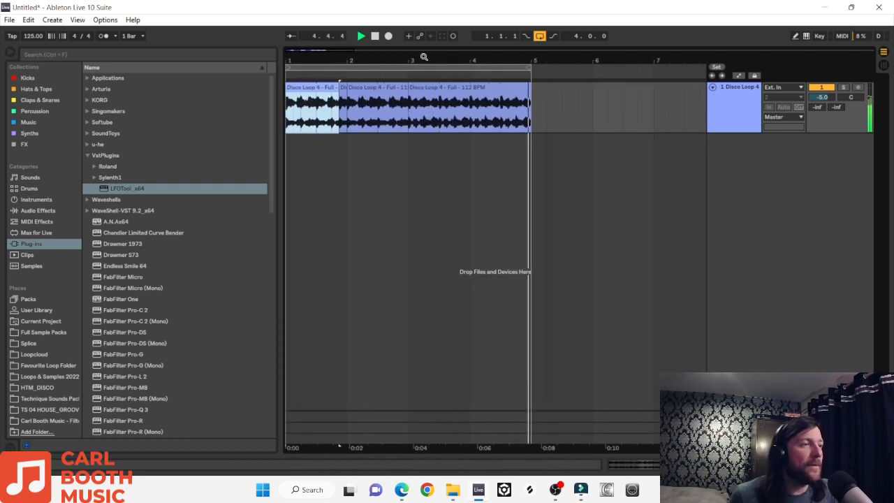
pyautogui.press('space')
pyautogui.click(436, 93)
pyautogui.press('Delete')
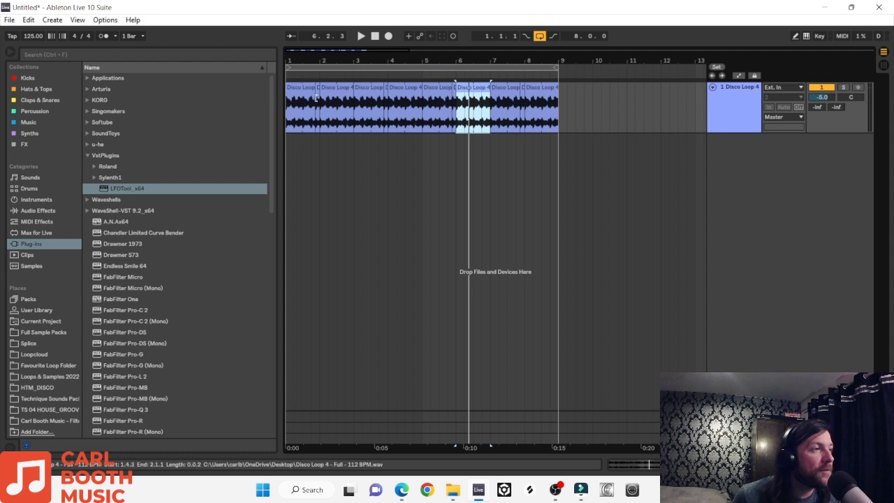
pyautogui.click(299, 87)
pyautogui.press('space')
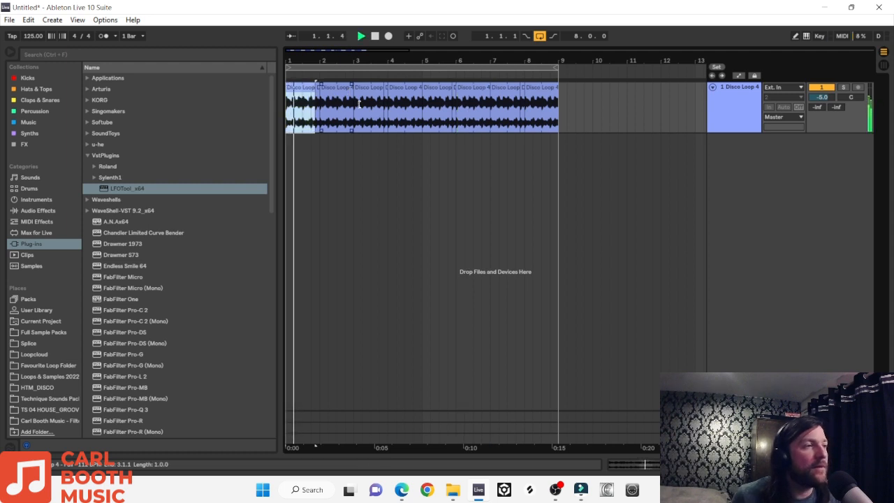
# Split the bar 4 clip at 4.3.1 and set the arrangement loop to the one bar starting at 4.1.1
pyautogui.click(423, 116)
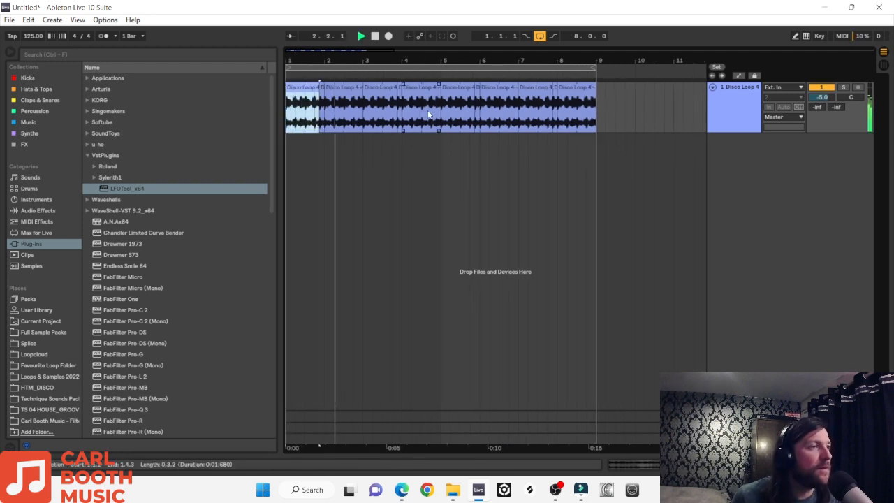
pyautogui.moveTo(424, 118); pyautogui.dragTo(439, 120)
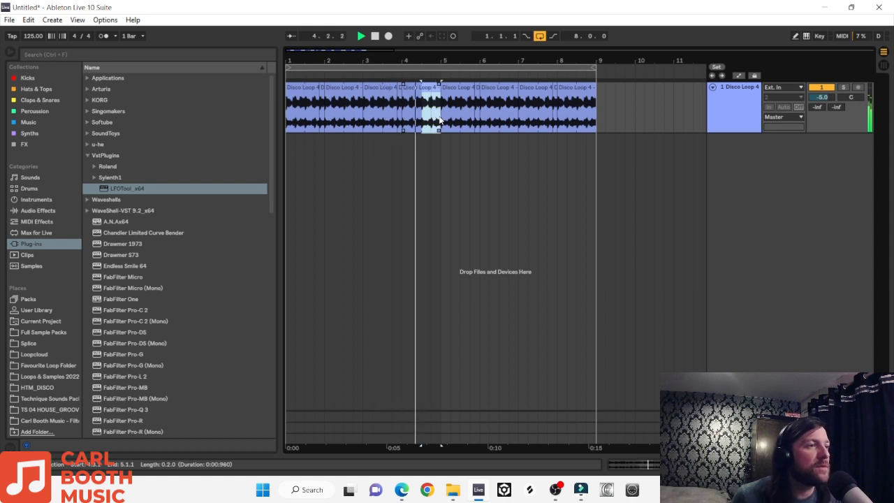
pyautogui.press('space')
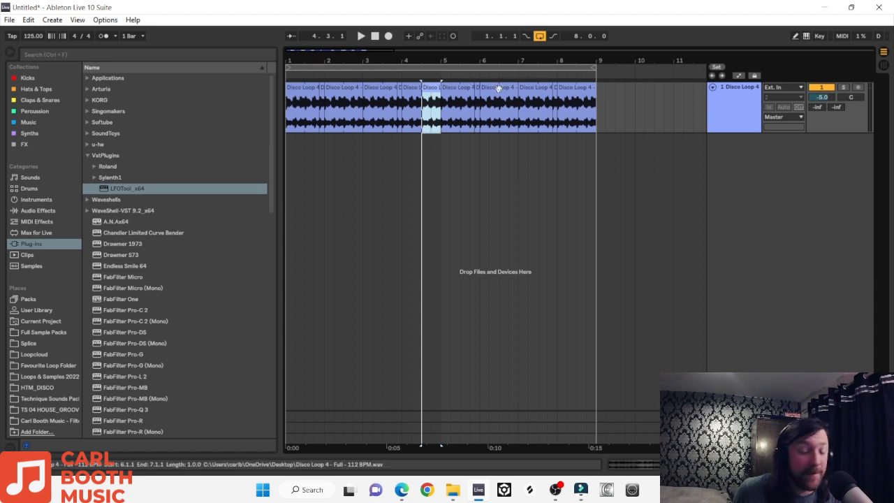
pyautogui.hotkey('ctrl', 'l')
pyautogui.moveTo(424, 70); pyautogui.dragTo(413, 42)
# Shift the 4.3.1 slice's two-beat clip loop to 2.3.1 and 3.1.1 in turn, auditioning each section
pyautogui.doubleClick(429, 90)
pyautogui.press('space')
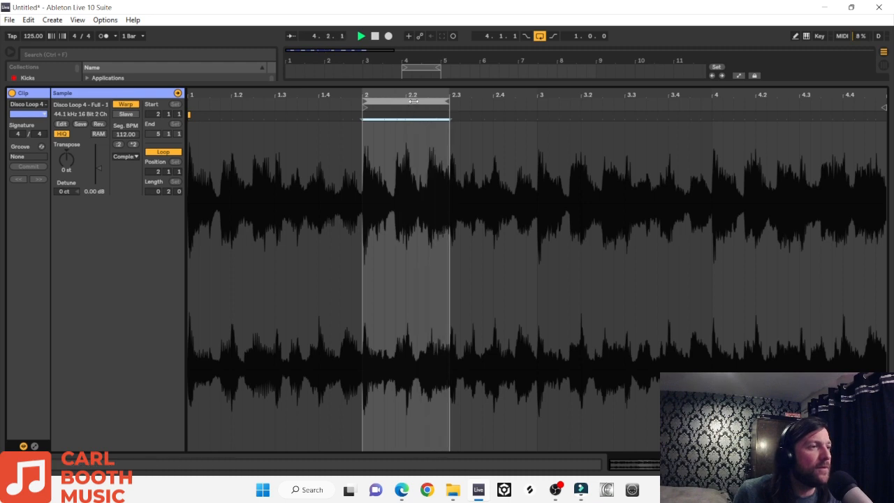
pyautogui.moveTo(413, 101); pyautogui.dragTo(501, 107)
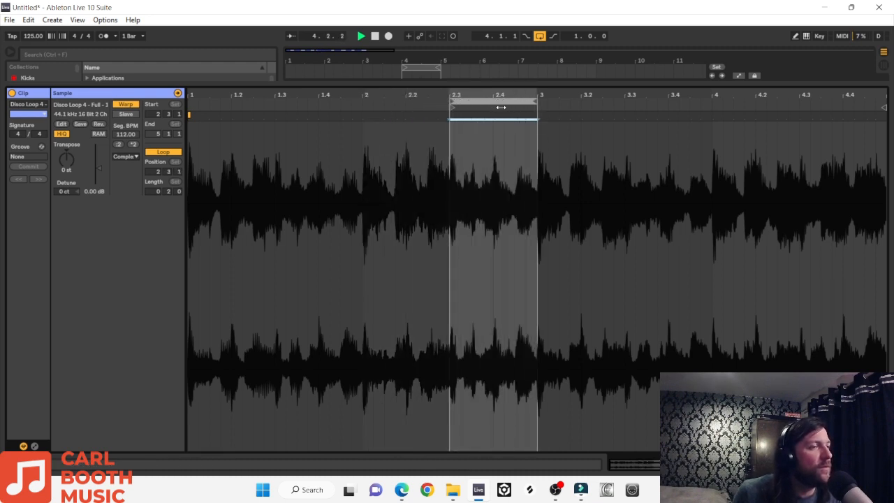
pyautogui.moveTo(501, 107); pyautogui.dragTo(591, 120)
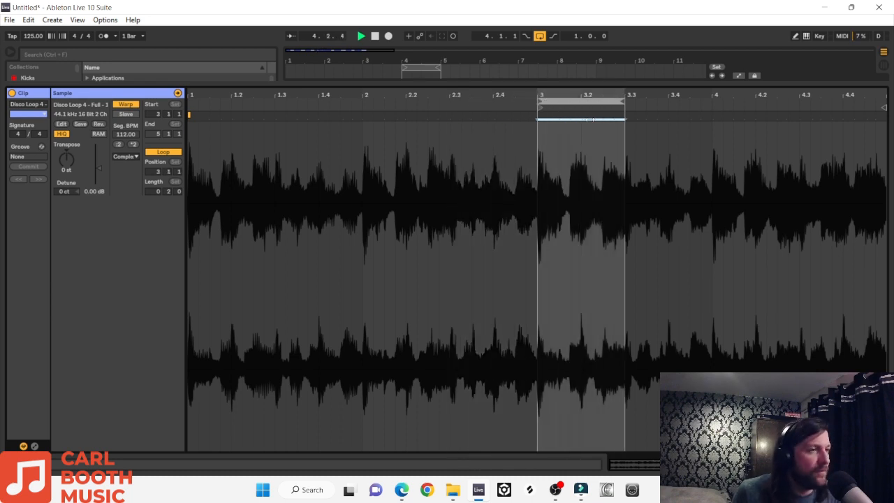
pyautogui.press('space')
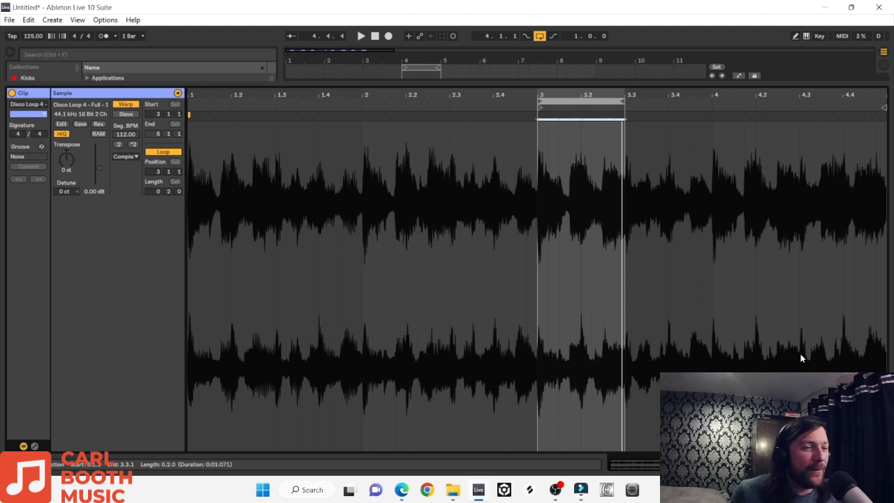
# Set the arrangement loop to the first four bars and reduce the arrangement to one consolidated clip over them
pyautogui.click(883, 465)
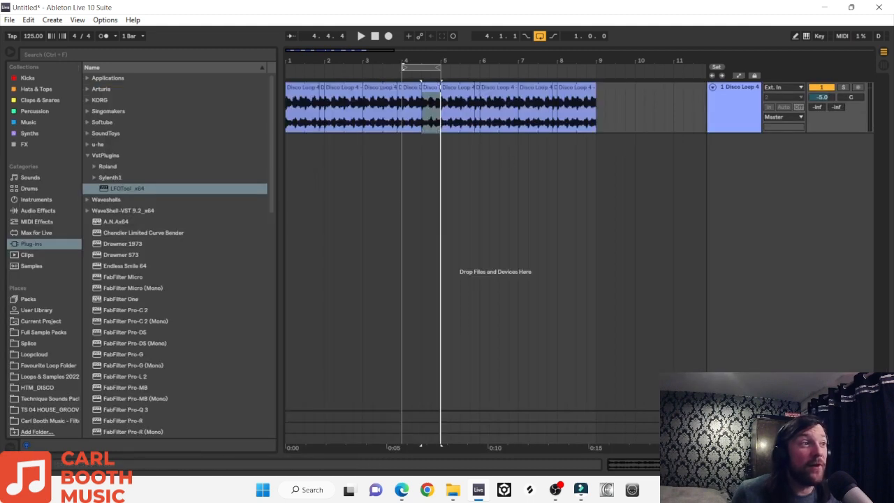
pyautogui.moveTo(404, 67); pyautogui.dragTo(288, 67)
pyautogui.click(372, 93)
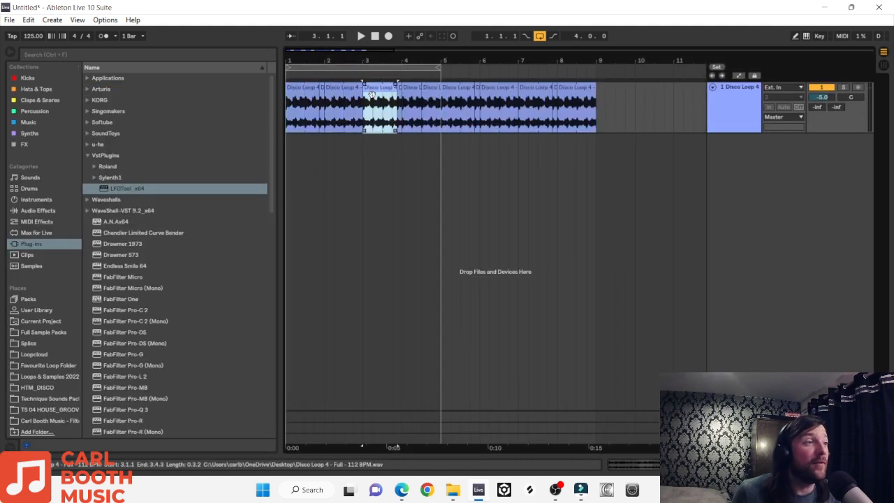
pyautogui.press('space')
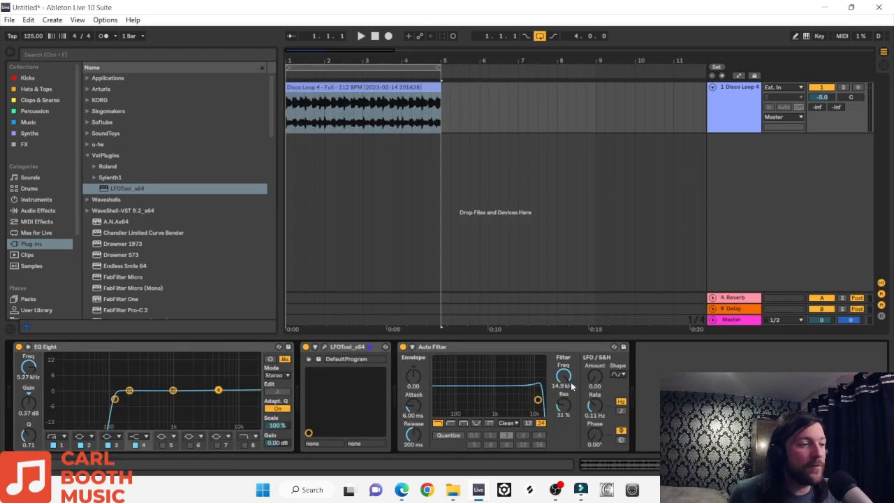
# Lower the Auto Filter cutoff to about 1.34 kHz while the consolidated loop plays
pyautogui.press('space')
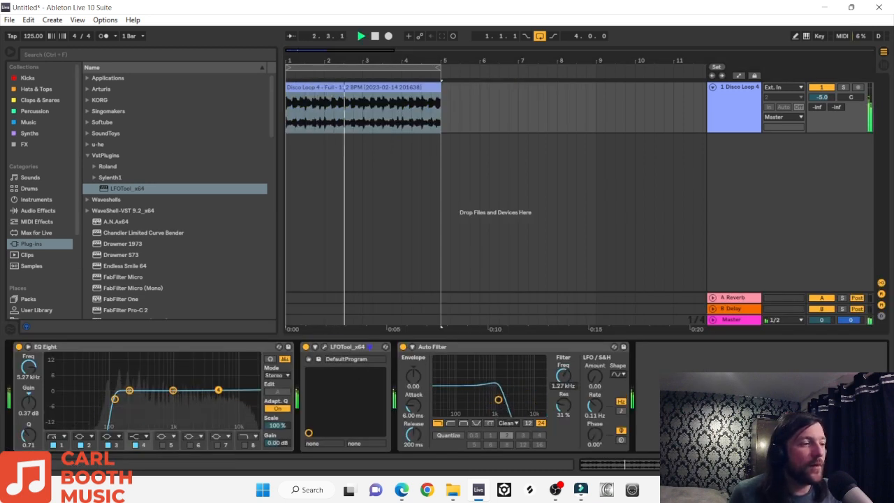
pyautogui.press('space')
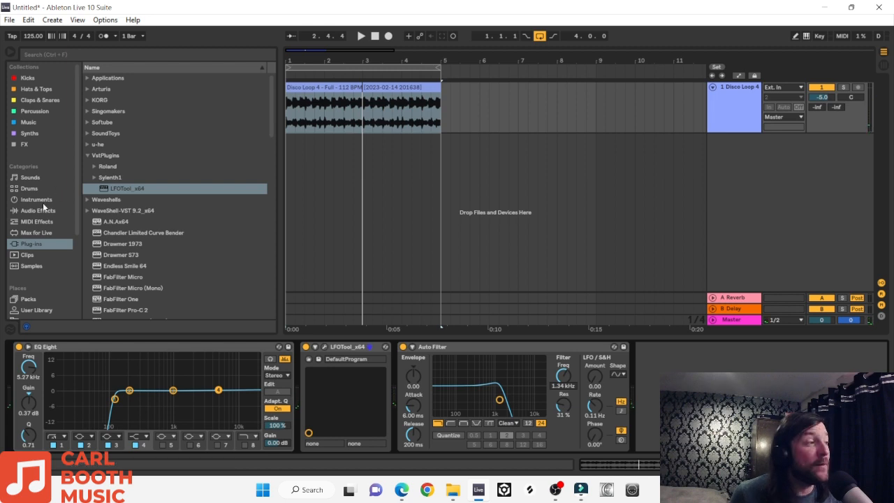
# Open the House Kicks - 125 BPM folder inside the Loops folder of the filtered disco house sample pack
pyautogui.scroll(-5, 42, 223)
pyautogui.click(37, 304)
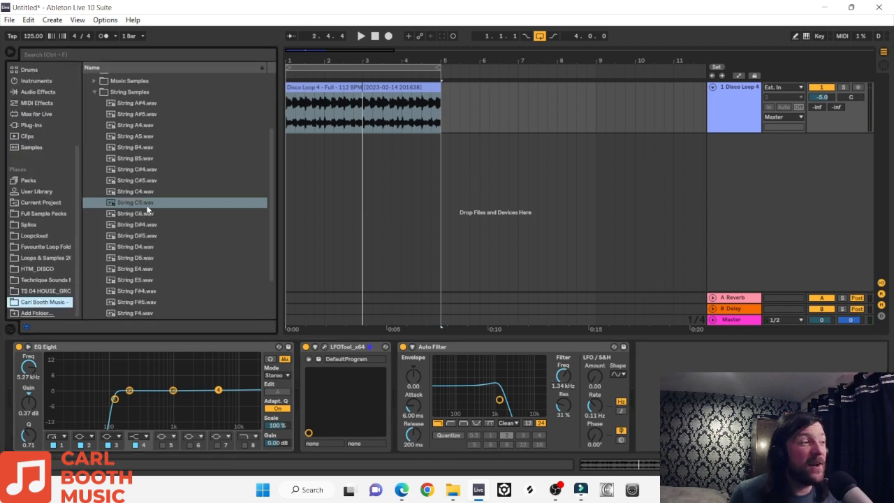
pyautogui.click(95, 93)
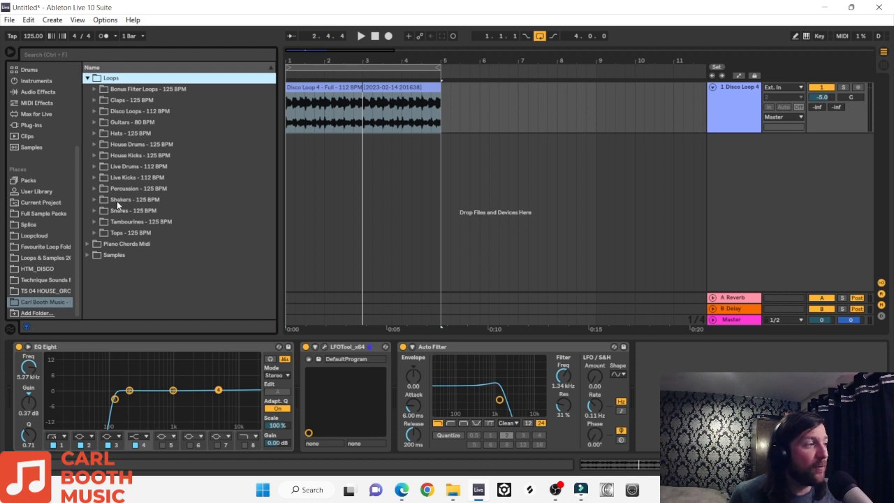
pyautogui.click(96, 156)
pyautogui.click(167, 155)
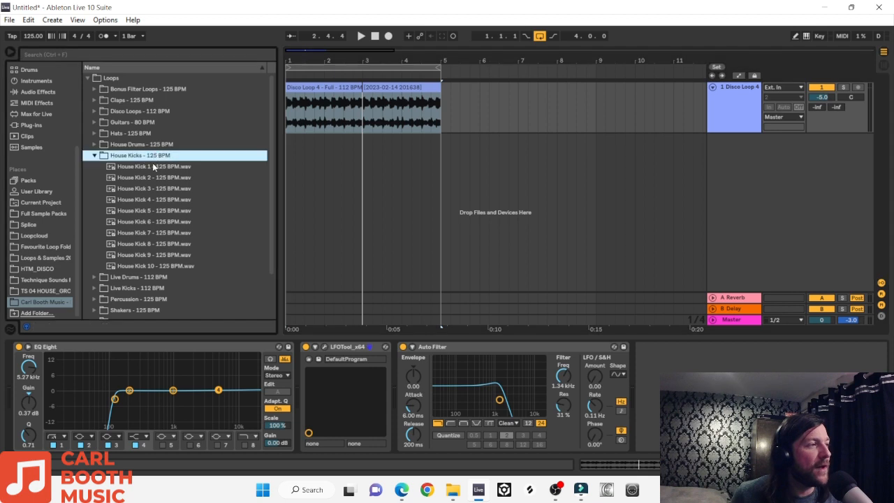
# Audition the House Kick loops from House Kick 1 through House Kick 10
pyautogui.click(151, 167)
pyautogui.press('Down')
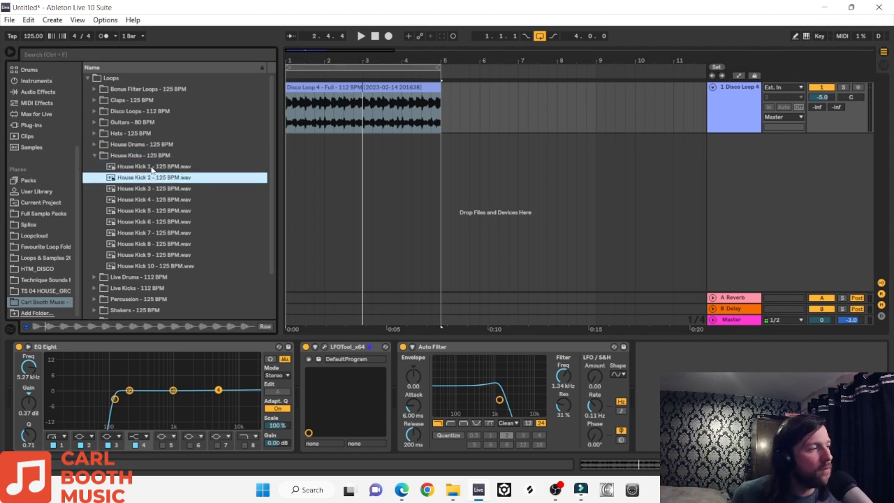
pyautogui.press('Down')
pyautogui.press('Down')
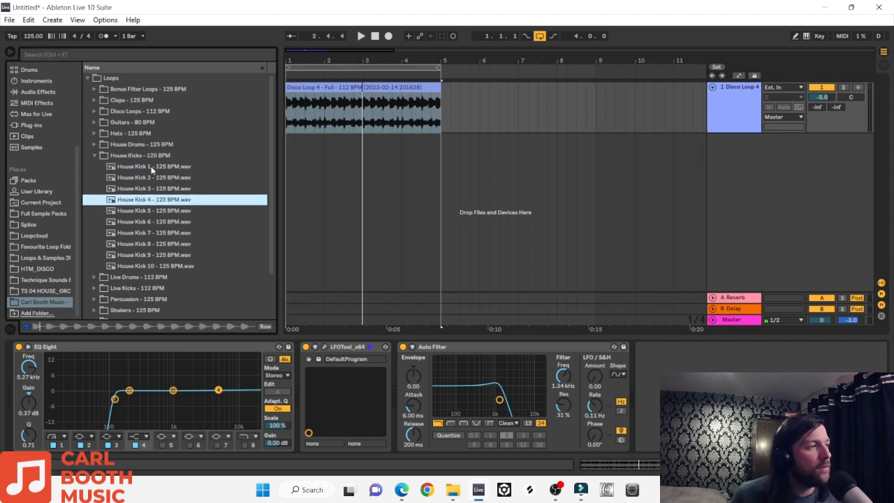
pyautogui.press('Down')
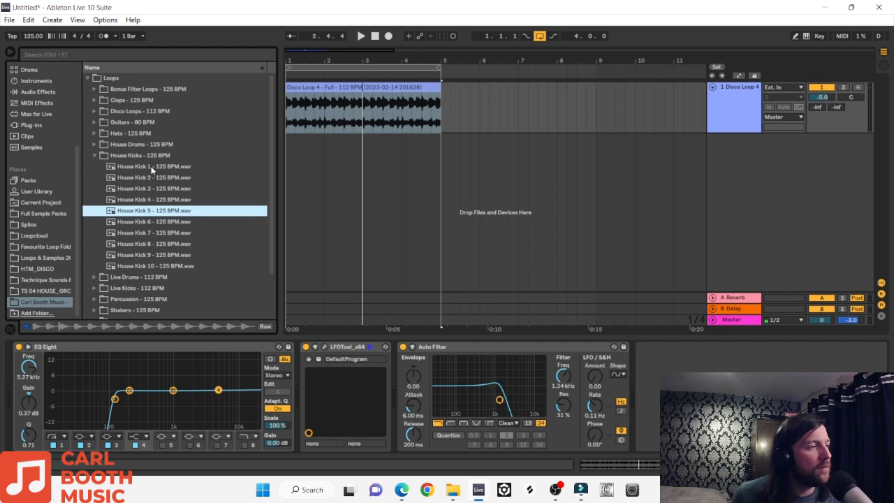
pyautogui.press('Down')
pyautogui.press('Down')
pyautogui.press('Down')
pyautogui.press('Down')
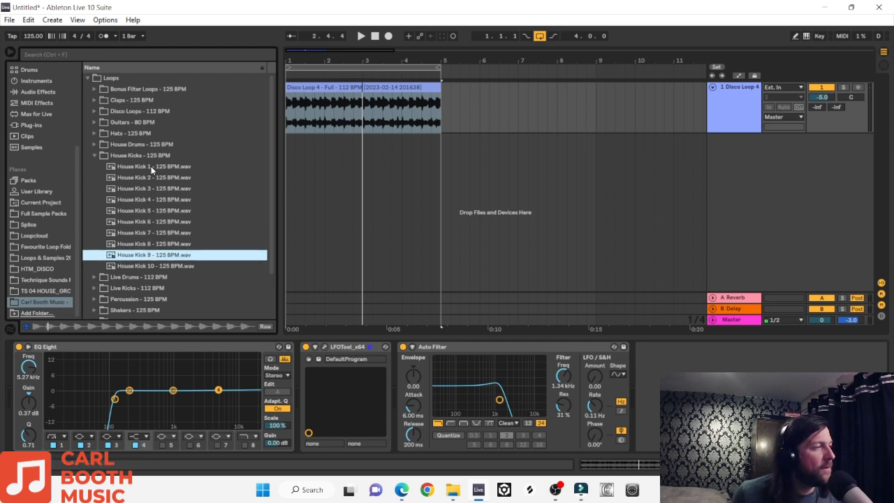
pyautogui.press('Down')
pyautogui.press('Up')
# Place House Kick 7 on a new track at bar 1 and set its volume to -7.0 dB during playback
pyautogui.moveTo(151, 232); pyautogui.dragTo(327, 150)
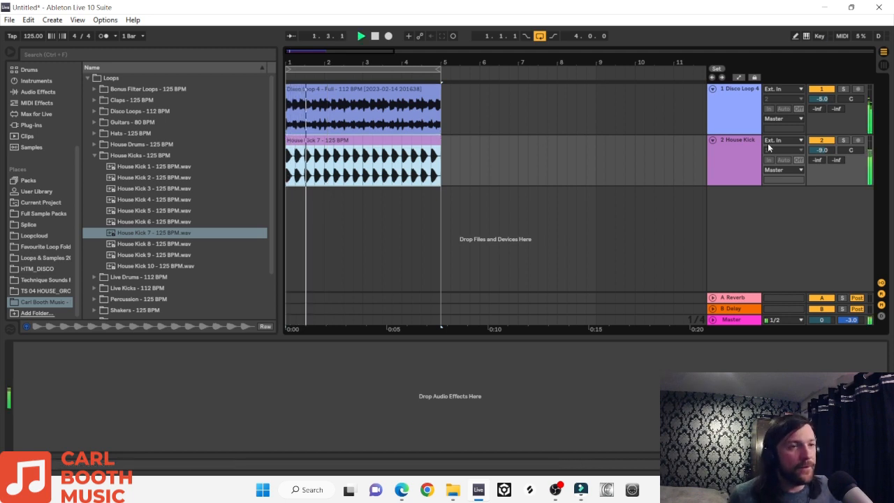
pyautogui.click(824, 149)
pyautogui.scroll(2, 825, 149)
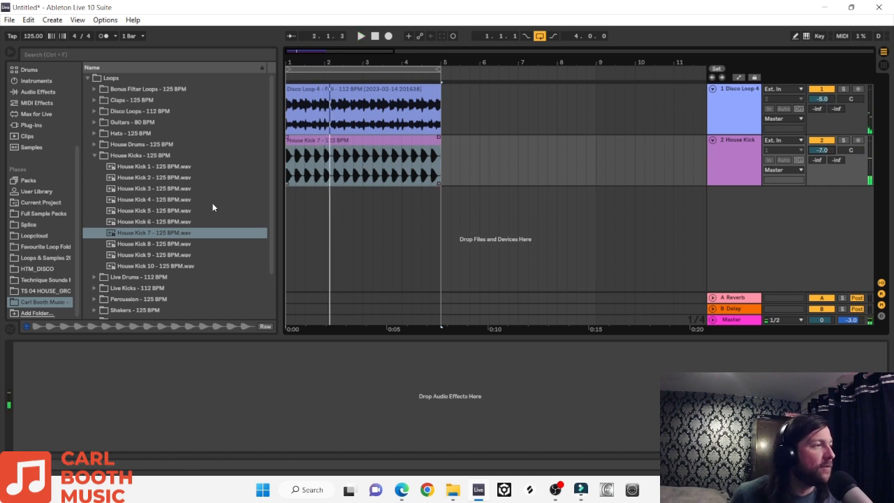
# Audition the loops in the Tops - 125 BPM folder from Top Loop 1 to Top Loop 6
pyautogui.click(94, 155)
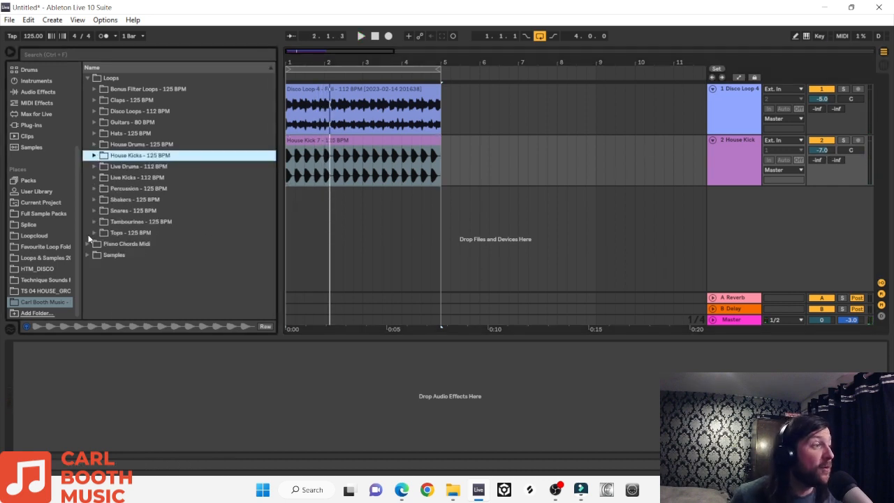
pyautogui.click(94, 233)
pyautogui.scroll(-2, 159, 219)
pyautogui.click(132, 193)
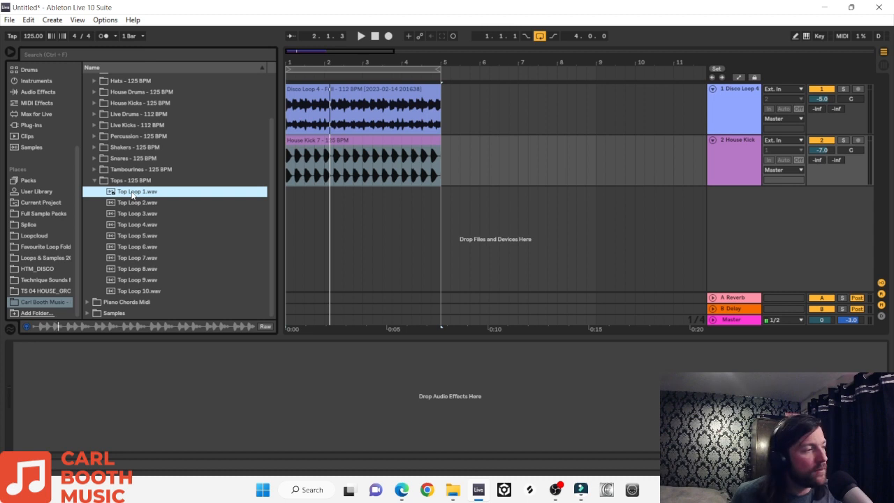
pyautogui.press('Down')
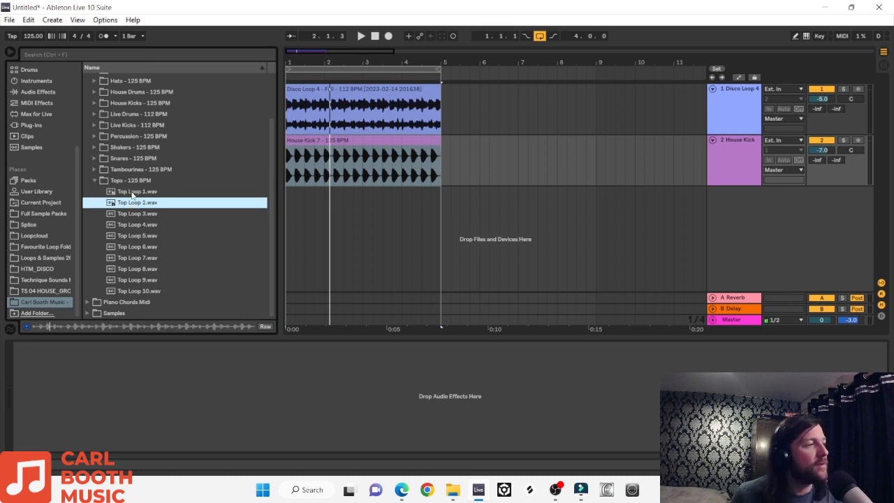
pyautogui.press('Down')
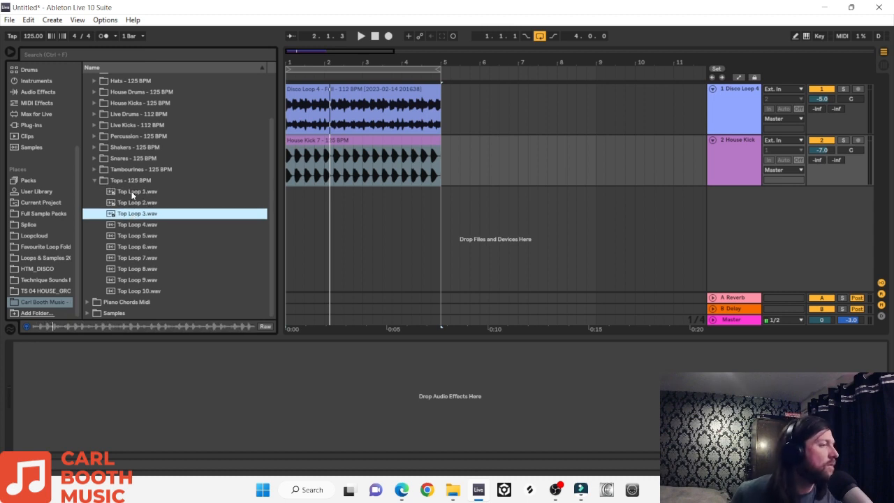
pyautogui.press('Down')
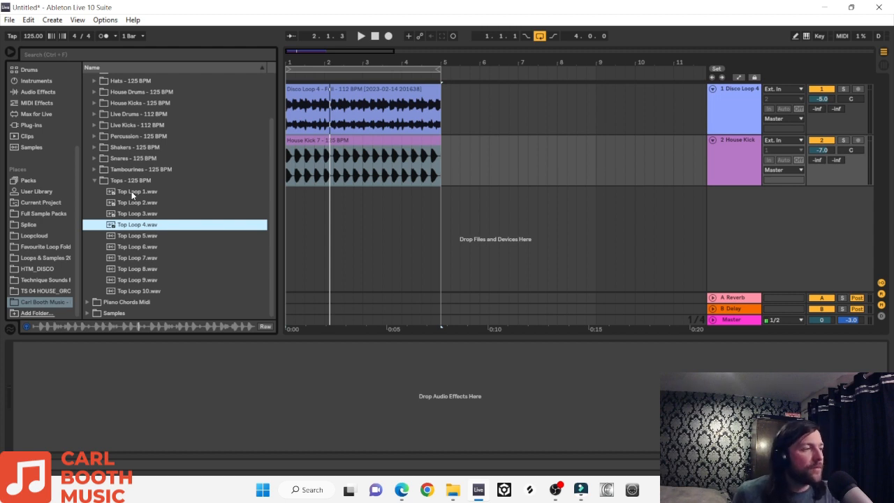
pyautogui.press('Down')
pyautogui.press('Down')
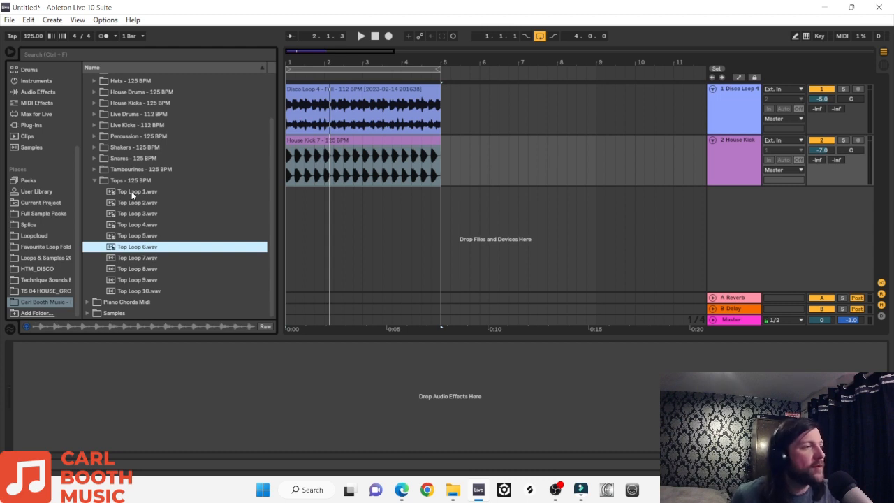
# Add Top Loop 6 on a new track at bar 1, balance its volume to -9.3 dB and close the Tops folder
pyautogui.press('Return')
pyautogui.press('space')
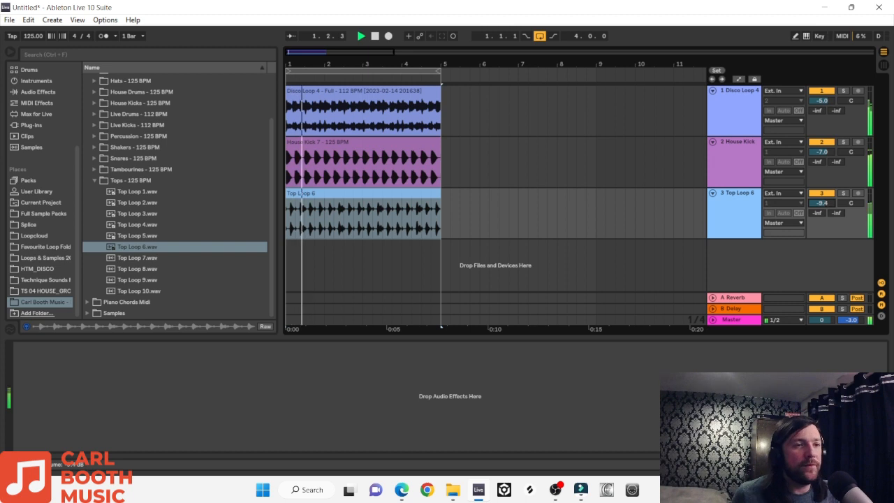
pyautogui.click(96, 179)
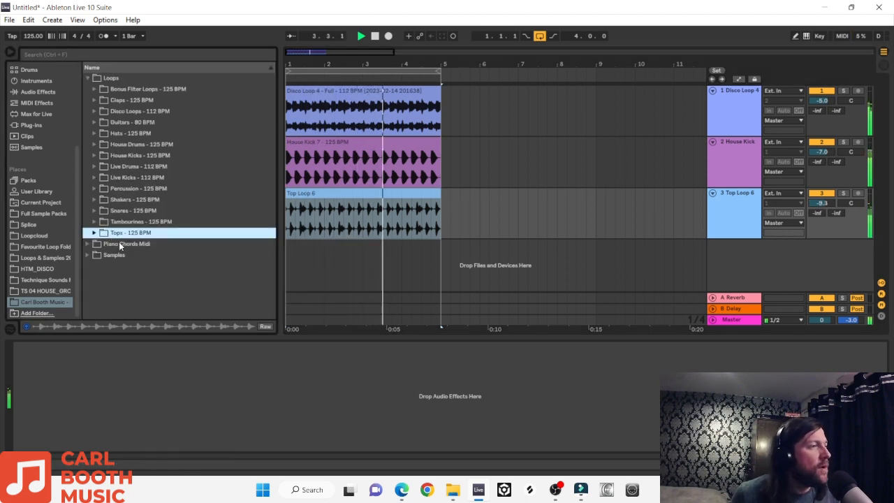
# Add Clap 1 from the Claps - 125 BPM folder on a new track and audition the other clap loops through Clap 10
pyautogui.click(95, 101)
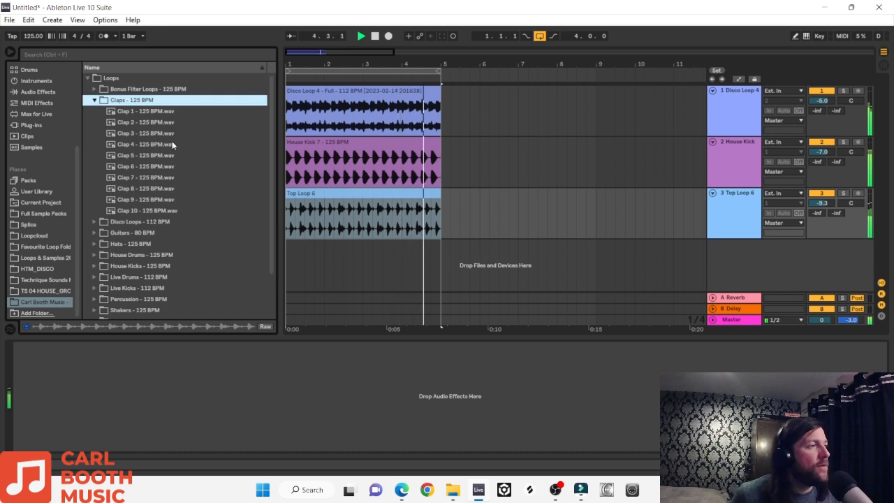
pyautogui.doubleClick(131, 111)
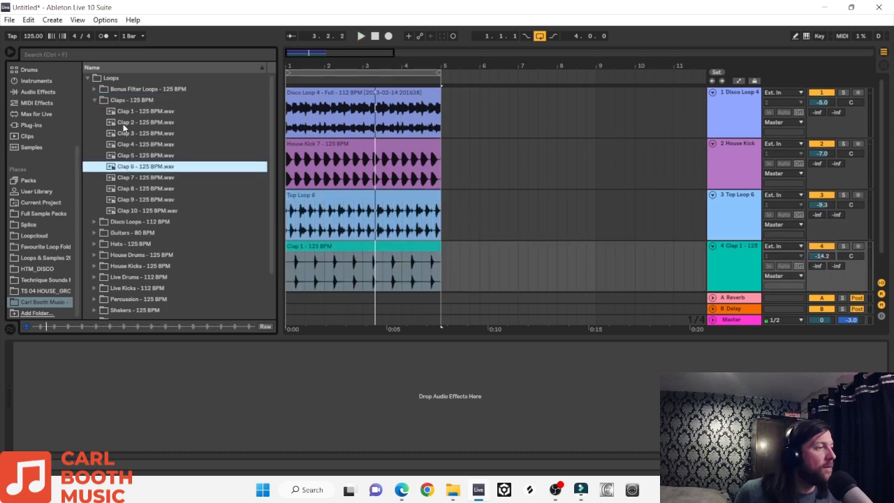
pyautogui.press('Down')
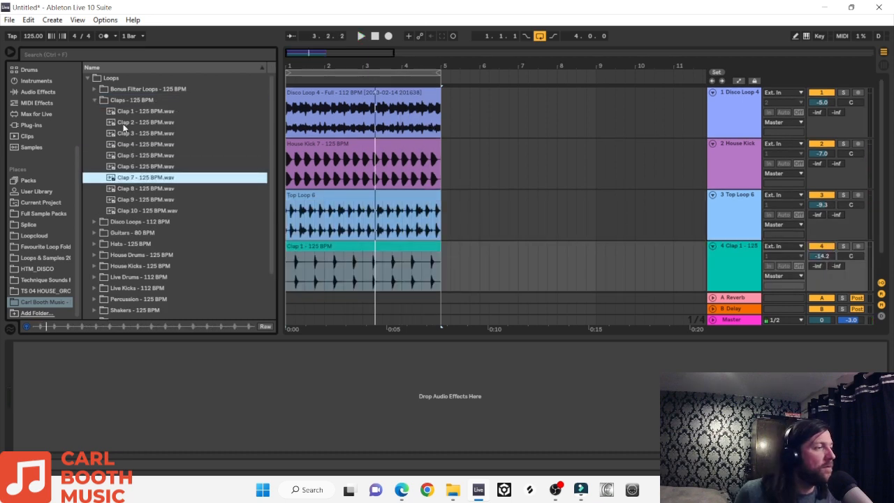
pyautogui.press('Down')
pyautogui.press('Down')
pyautogui.press('Down')
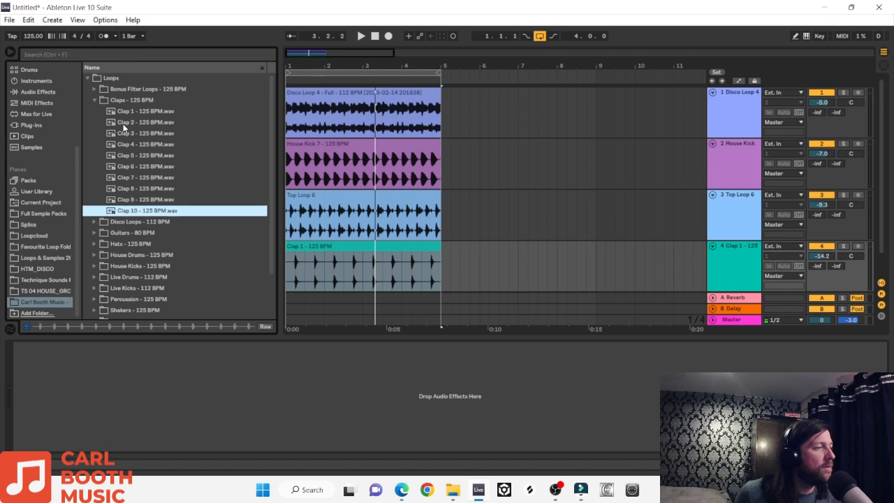
# Replace the Clap 1 clip with Clap 10 cut to four bars and set the clap track's volume to -10.9 dB
pyautogui.moveTo(149, 210); pyautogui.dragTo(296, 263)
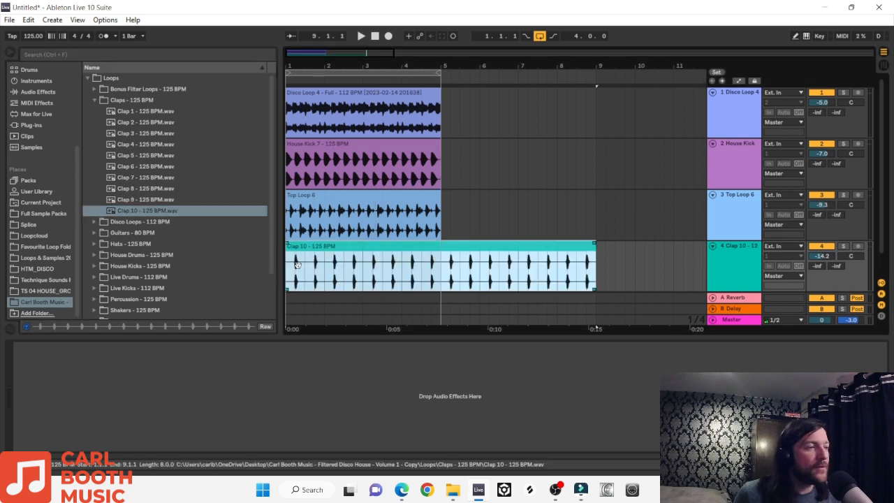
pyautogui.press('space')
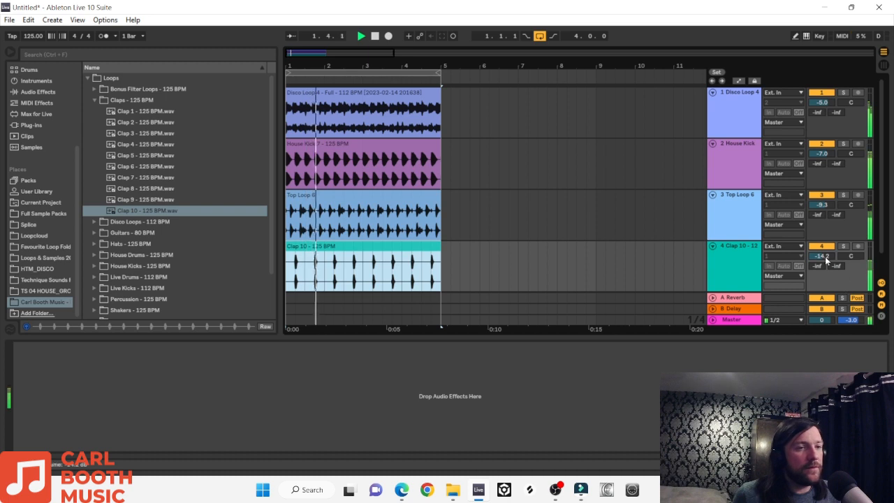
pyautogui.moveTo(825, 256); pyautogui.dragTo(825, 245)
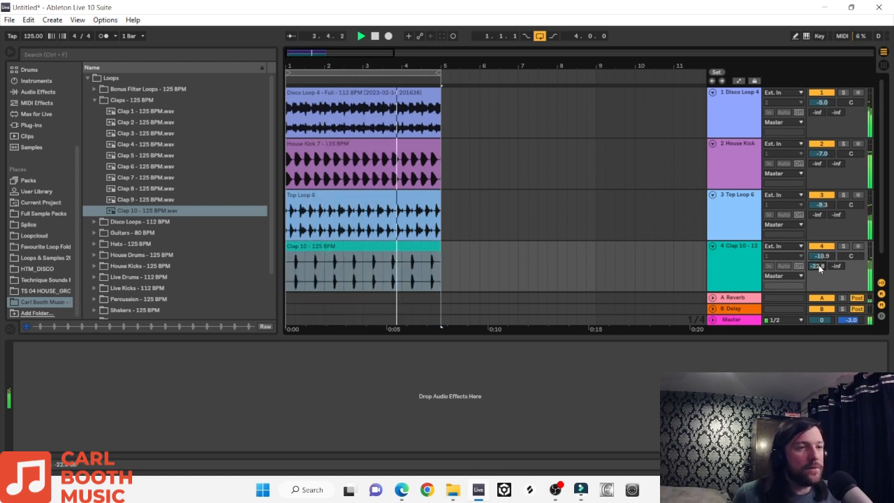
# Collapse the House Kick, Top Loop 6 and Clap 10 tracks in the arrangement
pyautogui.click(712, 143)
pyautogui.click(713, 154)
pyautogui.click(713, 166)
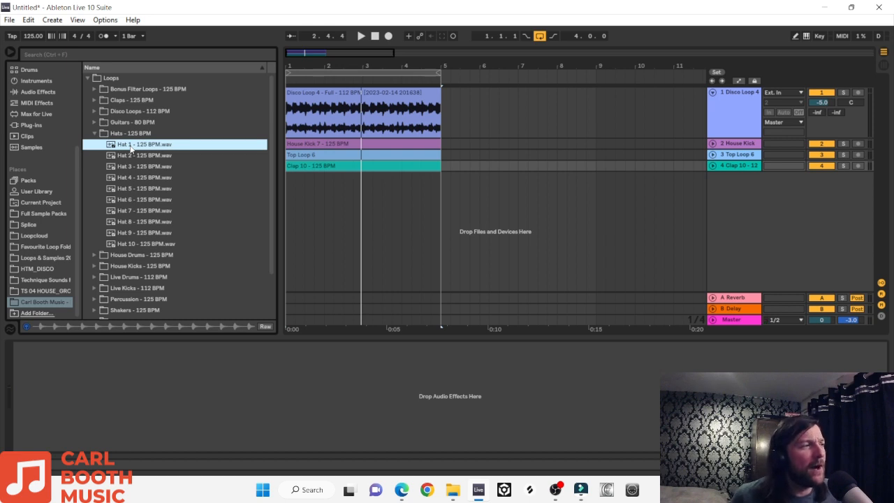
# Audition the loops in the Hats - 125 BPM folder through Hat 10
pyautogui.press('Down')
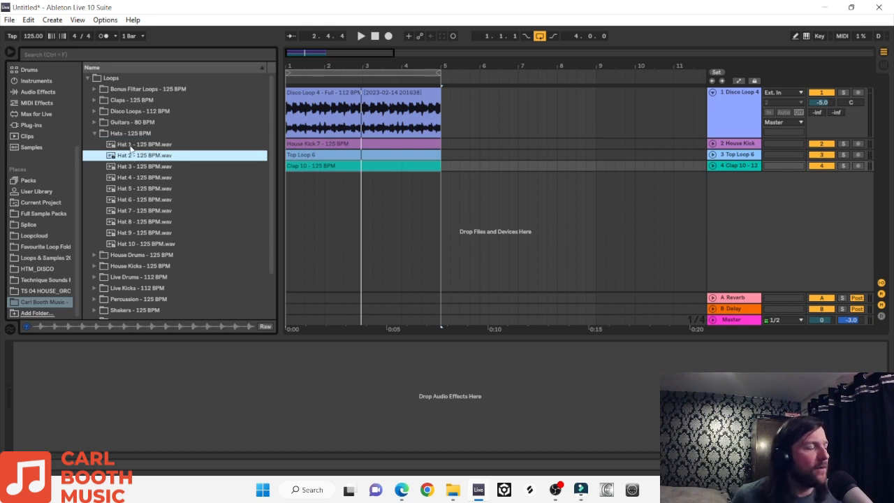
pyautogui.press('Down')
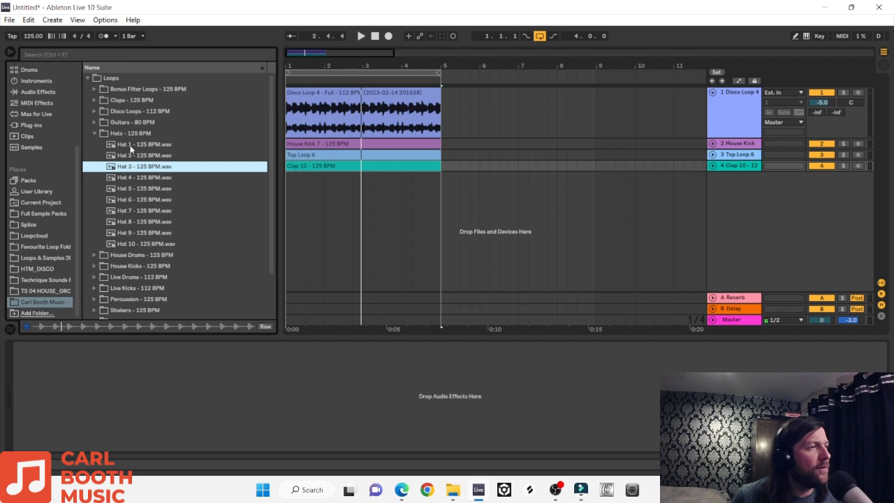
pyautogui.press('Down')
pyautogui.press('Down')
pyautogui.press('Up')
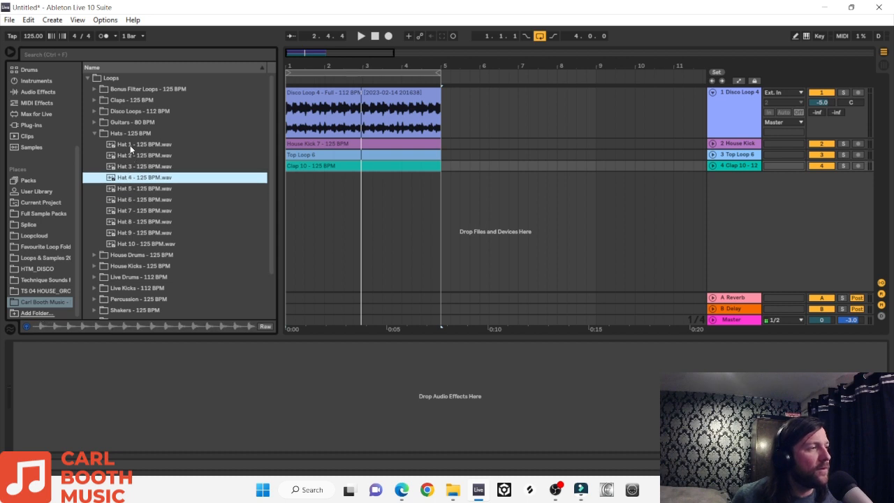
pyautogui.press('Down')
pyautogui.press('Down')
pyautogui.press('Down')
pyautogui.press('Down')
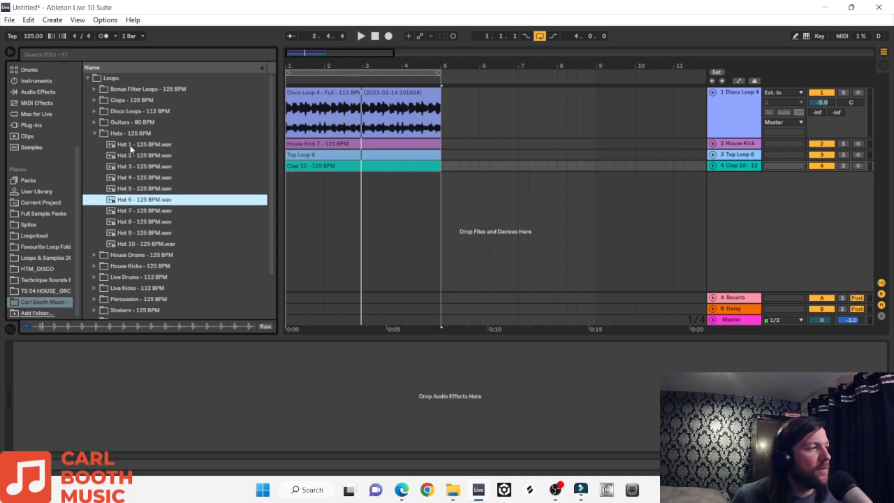
pyautogui.press('Up')
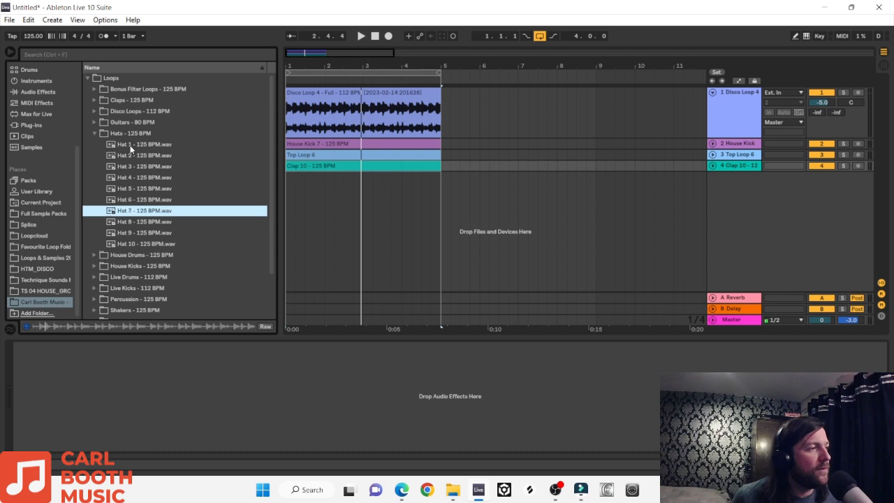
pyautogui.press('Down')
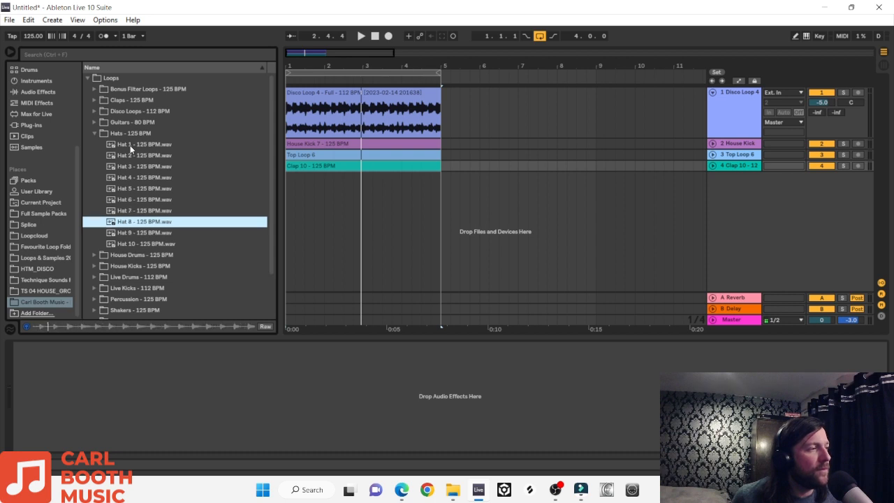
pyautogui.press('Down')
pyautogui.press('Down')
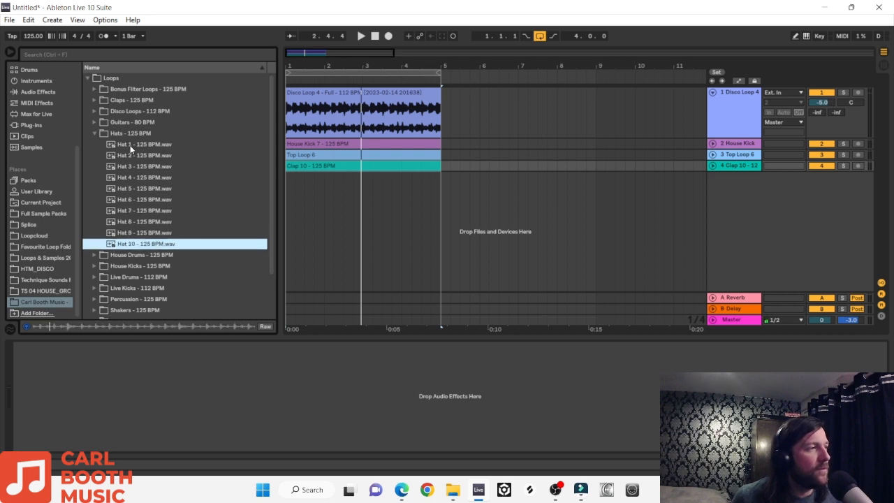
# Place Hat 1 on a new track at bar 1 and, with the disco loop track muted, set its volume to -7.8 dB
pyautogui.click(130, 145)
pyautogui.moveTo(121, 147); pyautogui.dragTo(299, 178)
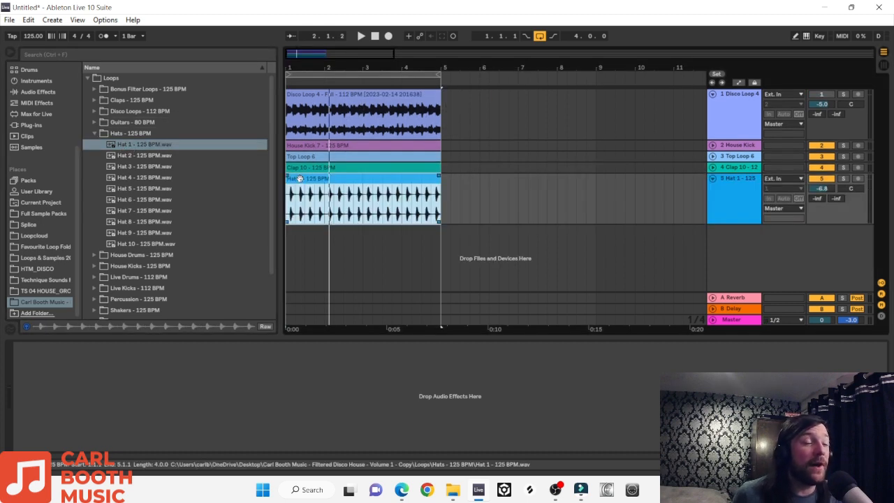
pyautogui.press('space')
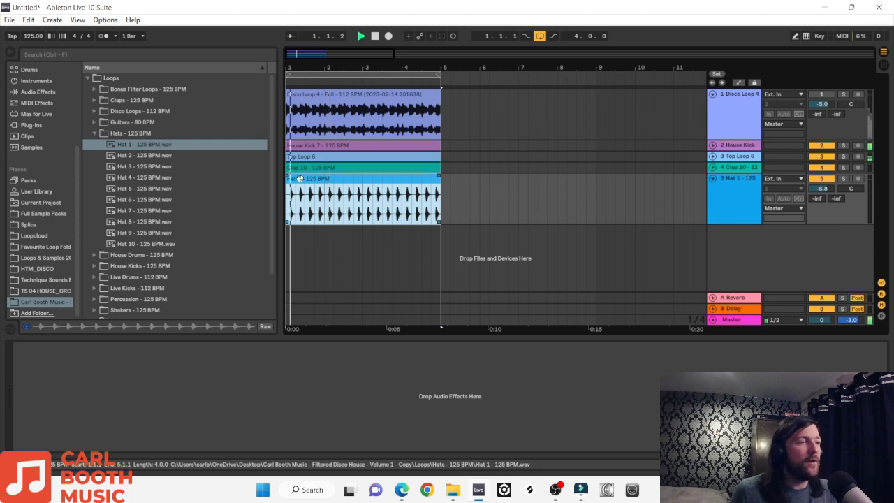
pyautogui.click(821, 189)
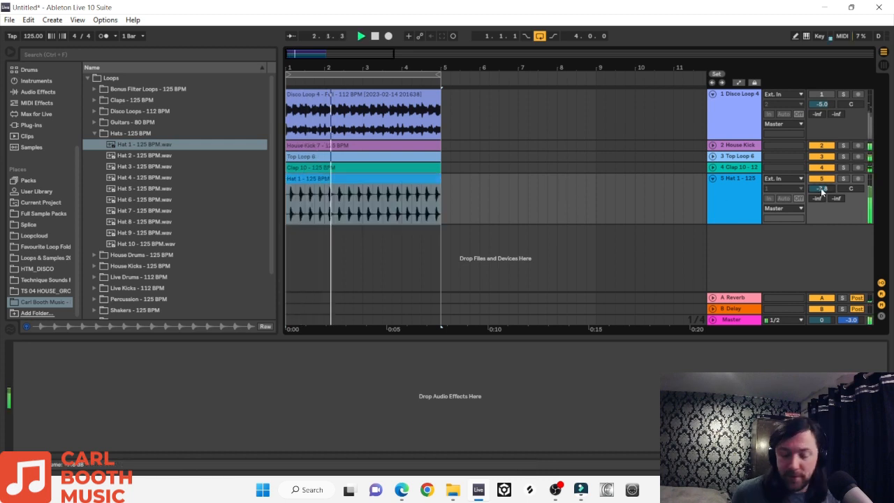
# Set the Hat 1 track's volume to -10.8 dB and Top Loop 6's to -11.3 dB, leaving both tracks collapsed
pyautogui.click(713, 156)
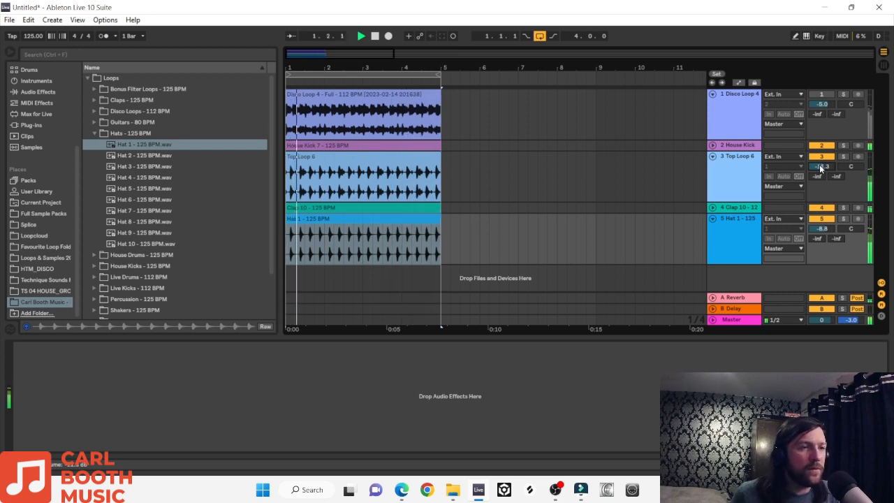
pyautogui.moveTo(818, 229); pyautogui.dragTo(819, 231)
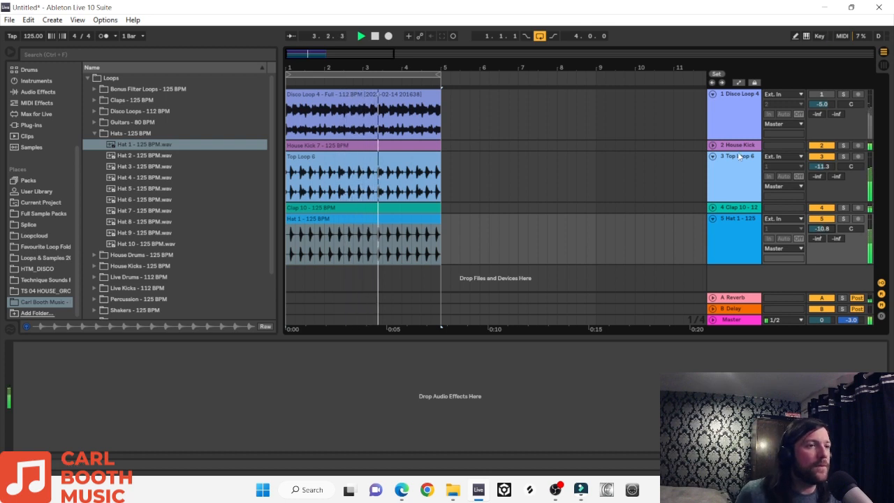
pyautogui.click(713, 156)
pyautogui.click(712, 178)
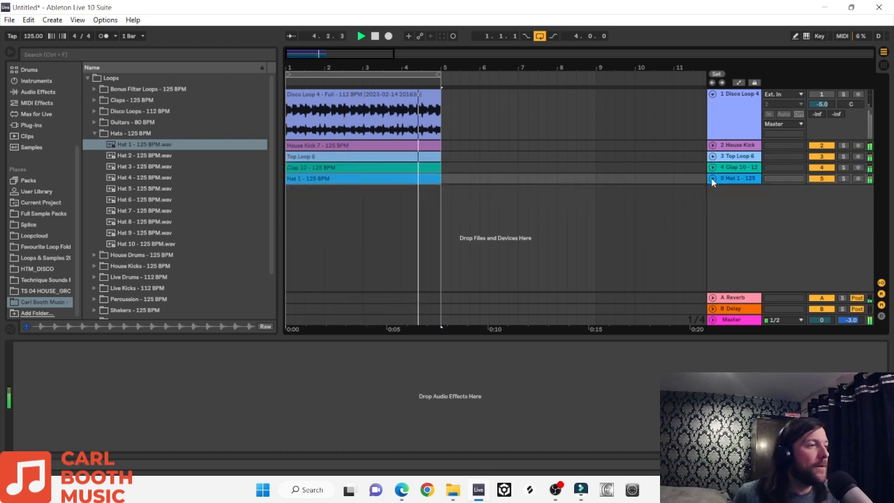
# Audition the loops in the Percussion - 125 BPM folder through Percussion 8
pyautogui.scroll(-2, 140, 239)
pyautogui.click(94, 247)
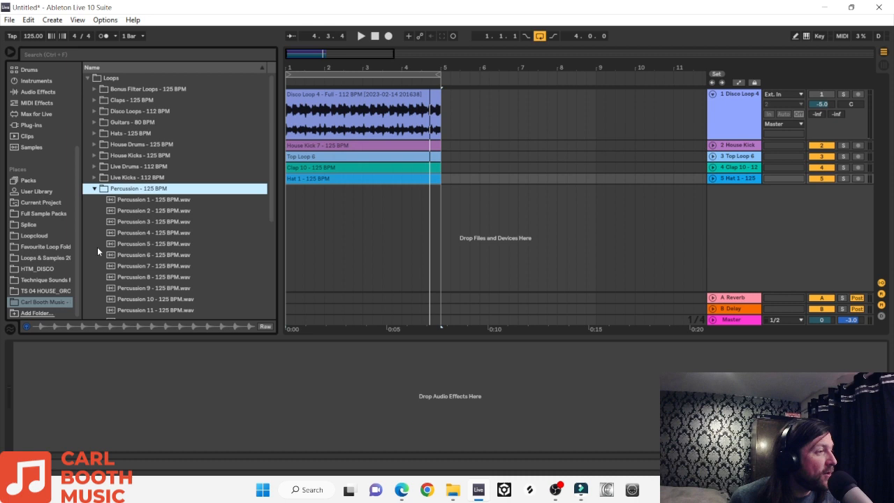
pyautogui.click(152, 199)
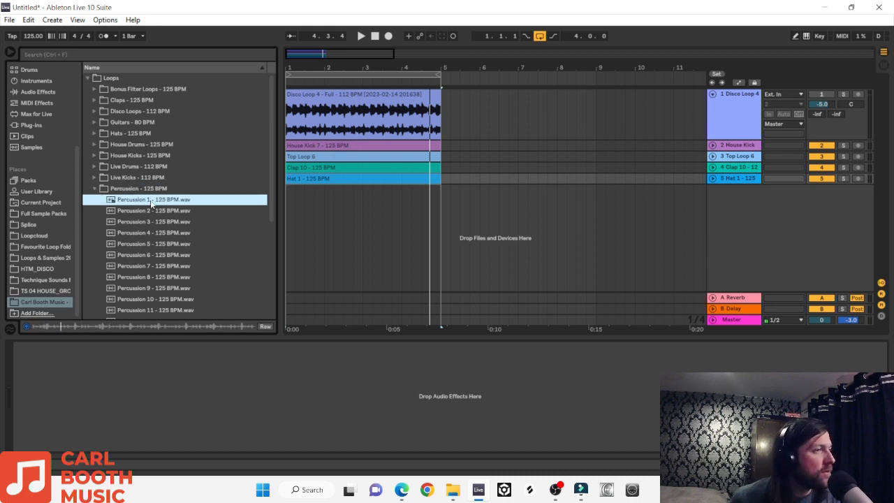
pyautogui.press('Down')
pyautogui.press('Down')
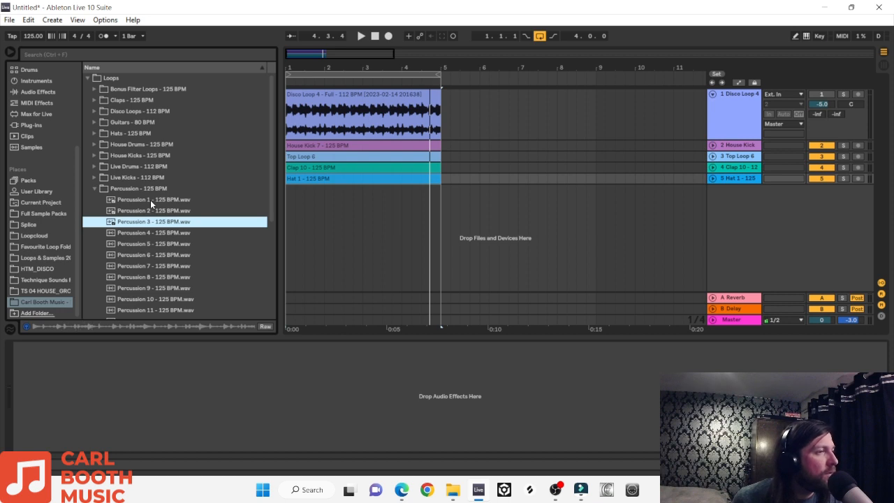
pyautogui.press('space')
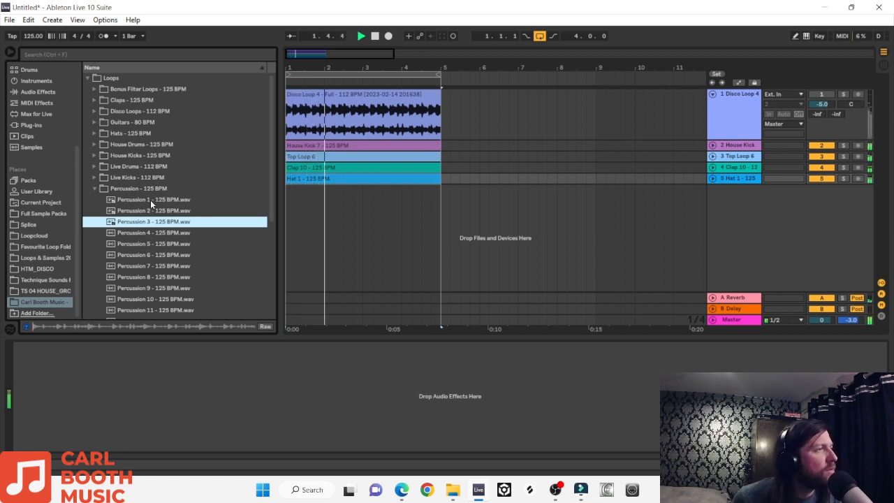
pyautogui.press('Down')
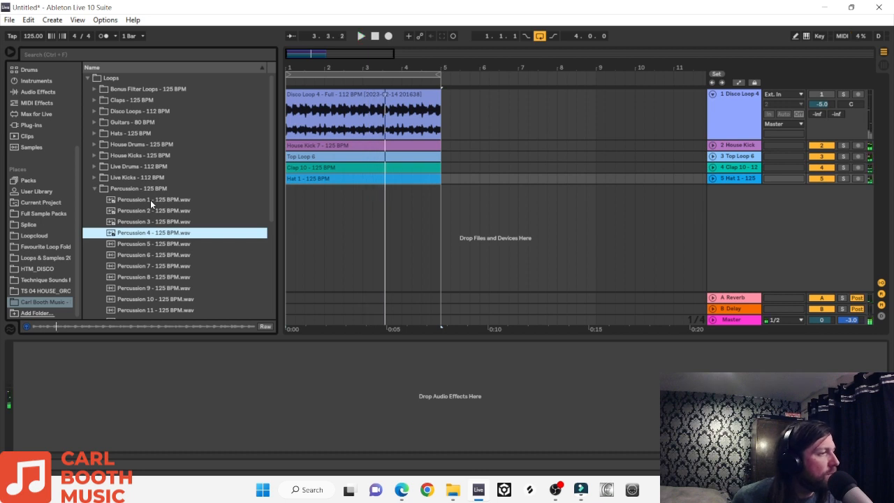
pyautogui.press('Down')
pyautogui.press('Down')
pyautogui.press('Down')
pyautogui.press('Down')
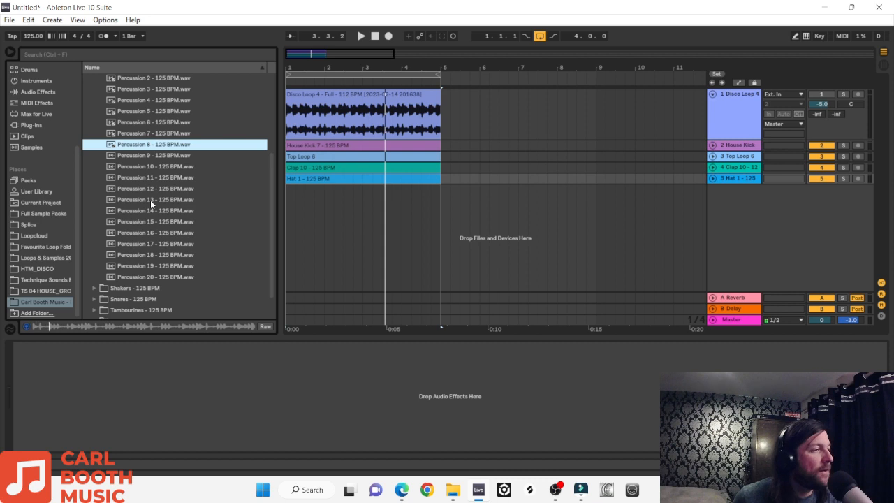
# Place Percussion 8 on a new track at bar 1 and repeat its first half bar to the end of bar 4
pyautogui.moveTo(140, 145); pyautogui.dragTo(279, 218)
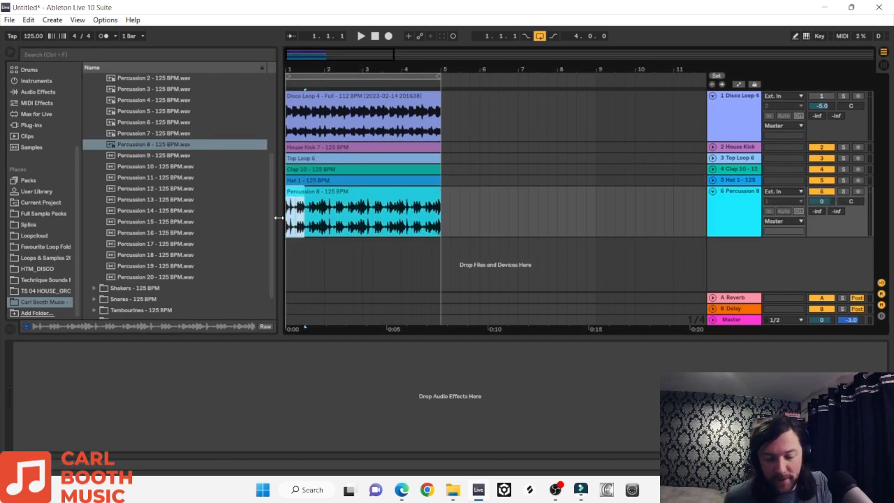
pyautogui.hotkey('ctrl', 'd')
pyautogui.hotkey('ctrl', 'd')
pyautogui.hotkey('ctrl', 'd')
pyautogui.hotkey('ctrl', 'd')
pyautogui.hotkey('ctrl', 'd')
pyautogui.hotkey('ctrl', 'd')
pyautogui.hotkey('ctrl', 'd')
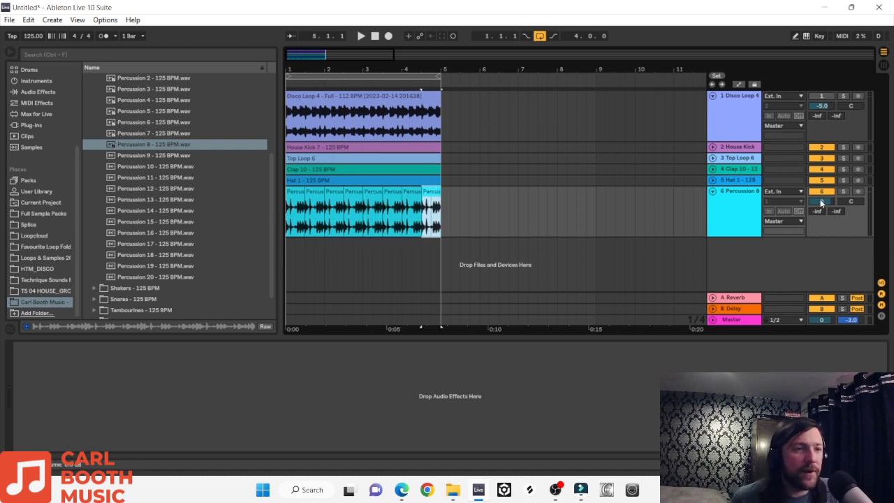
# Set the Percussion 8 track's volume to -15.0 dB while the arrangement plays
pyautogui.moveTo(821, 202); pyautogui.dragTo(821, 222)
pyautogui.press('space')
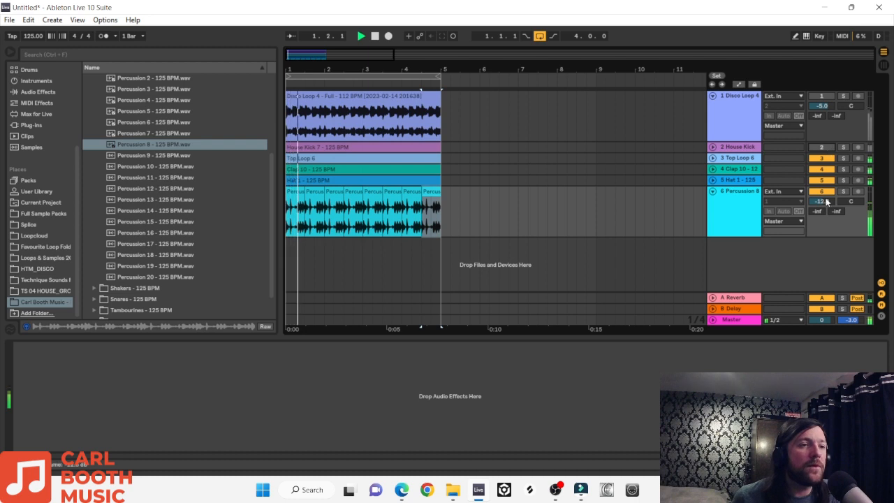
pyautogui.scroll(-3, 824, 201)
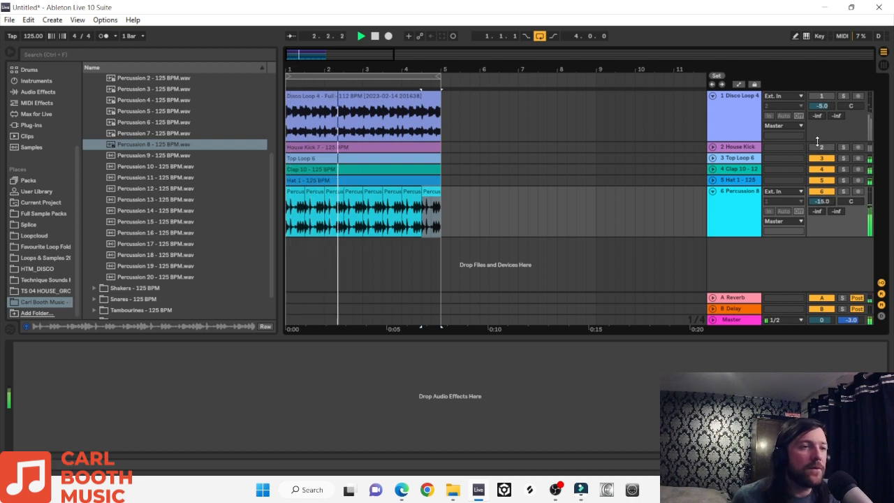
# Expand the House Kick track and delete the tail of the first kick from 1.1.3 up to the next hit
pyautogui.click(713, 147)
pyautogui.moveTo(300, 70)
pyautogui.mouseDown()
pyautogui.moveTo(300, 140)
pyautogui.moveTo(301, 122)
pyautogui.mouseUp()
pyautogui.press('space')
pyautogui.click(356, 182)
pyautogui.moveTo(356, 181); pyautogui.dragTo(400, 171)
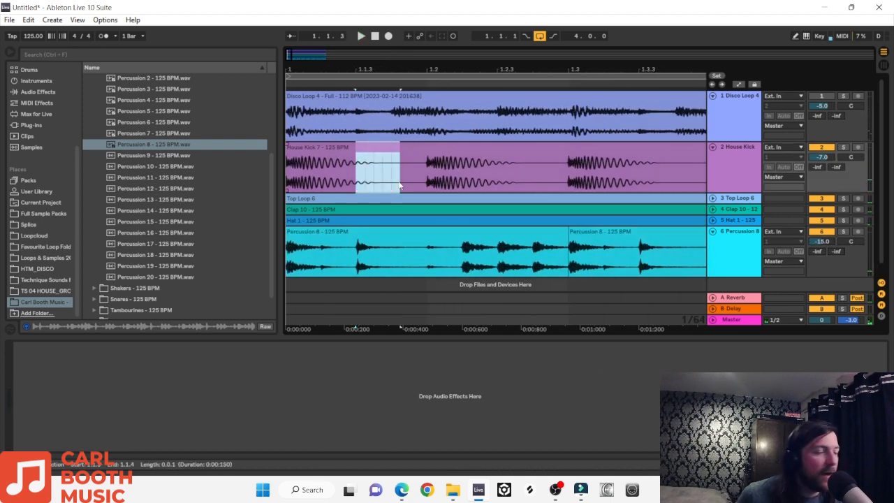
pyautogui.press('Delete')
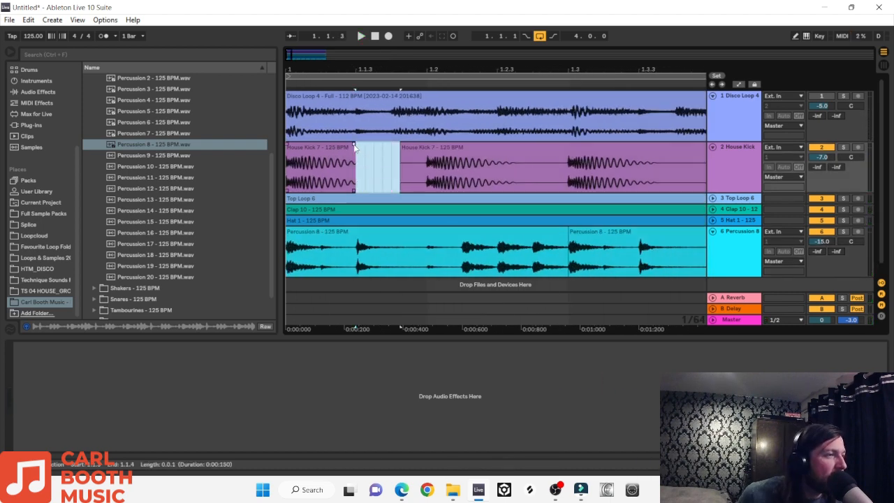
# Repeat the shortened kick on every beat to the end of bar 4 and play the result
pyautogui.press('-')
pyautogui.hotkey('ctrl', 'd')
pyautogui.hotkey('ctrl', 'd')
pyautogui.hotkey('ctrl', 'd')
pyautogui.hotkey('ctrl', 'd')
pyautogui.hotkey('ctrl', 'd')
pyautogui.hotkey('ctrl', 'd')
pyautogui.hotkey('ctrl', 'd')
pyautogui.hotkey('ctrl', 'd')
pyautogui.hotkey('ctrl', 'd')
pyautogui.hotkey('ctrl', 'd')
pyautogui.hotkey('ctrl', 'd')
pyautogui.hotkey('ctrl', 'd')
pyautogui.hotkey('ctrl', 'd')
pyautogui.hotkey('ctrl', 'd')
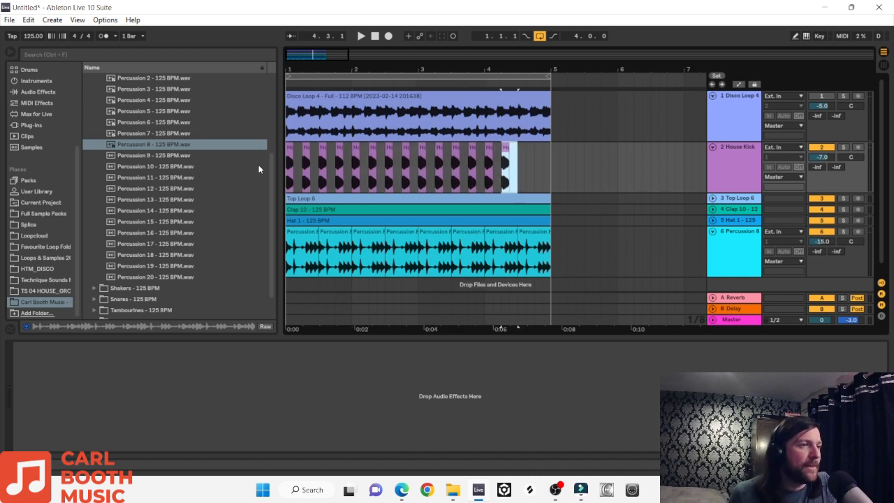
pyautogui.click(288, 152)
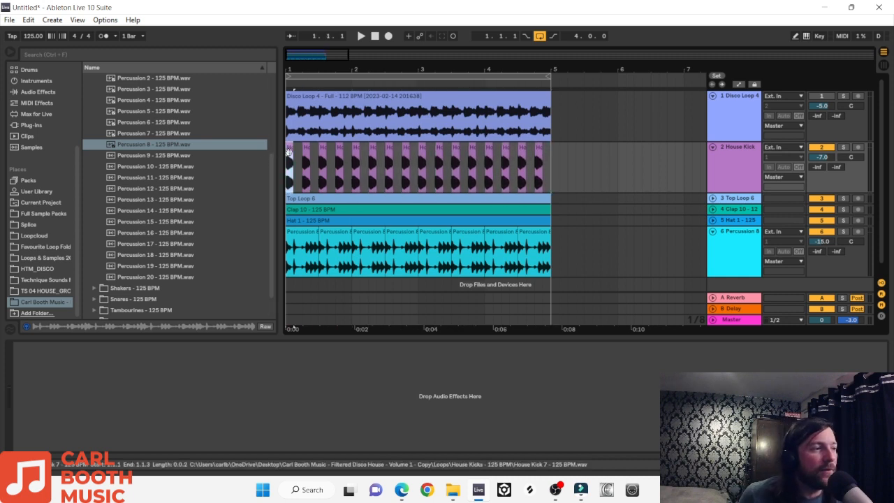
pyautogui.press('space')
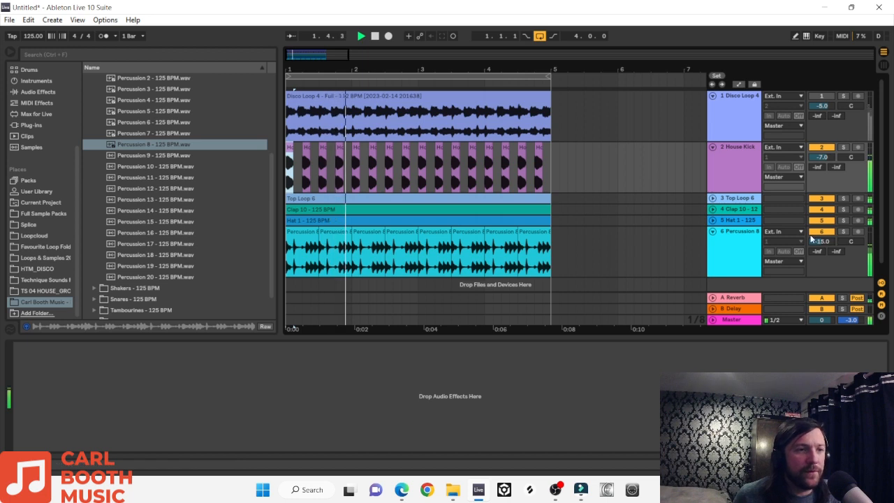
# Rebuild Percussion 8 as a one-bar clip repeated to the end of bar 4, and collapse the percussion and kick tracks
pyautogui.click(351, 245)
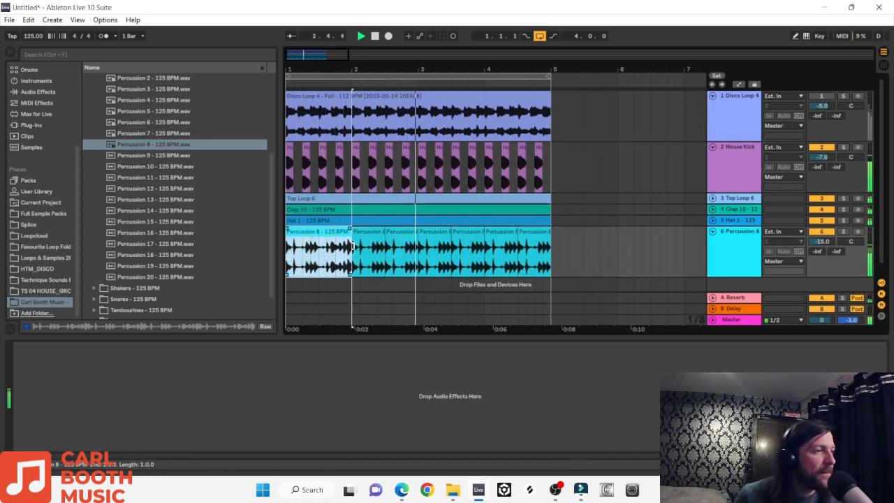
pyautogui.press('Right')
pyautogui.press('Right')
pyautogui.press('Right')
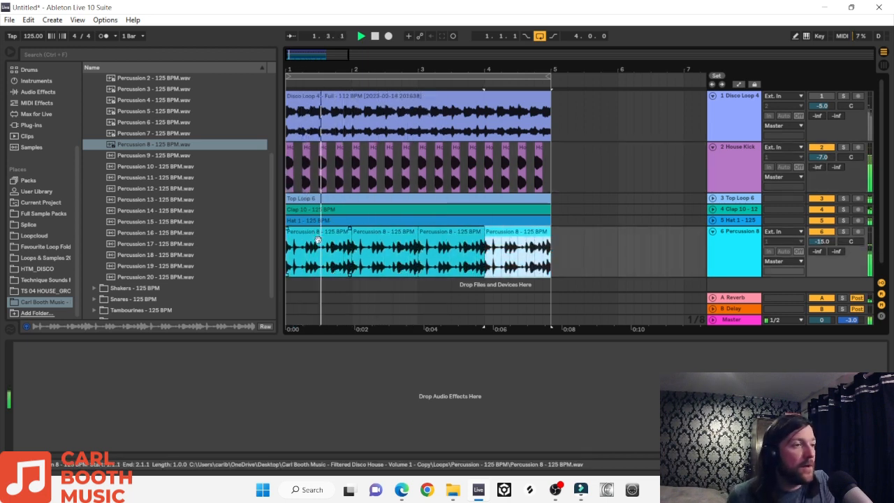
pyautogui.moveTo(796, 276)
pyautogui.mouseDown()
pyautogui.moveTo(796, 237)
pyautogui.moveTo(795, 276)
pyautogui.mouseUp()
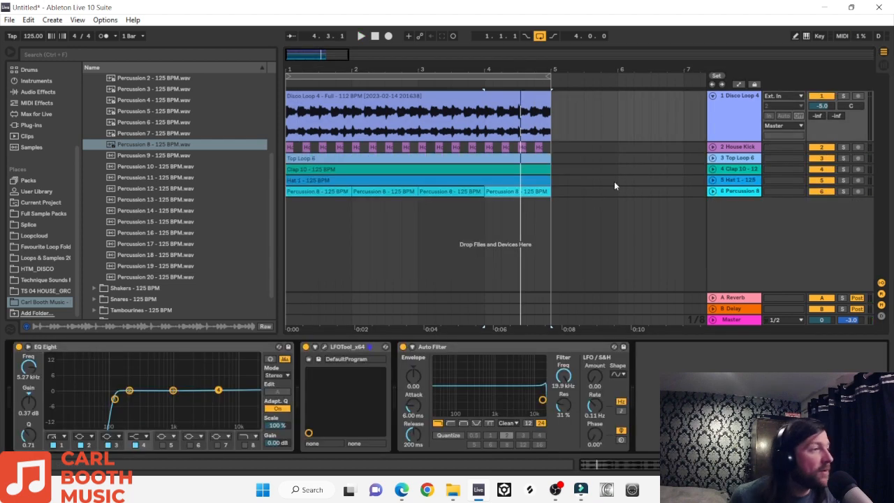
# Audition the loops in the Snares - 125 BPM folder and place Snare 9 on a new track across bars 1 to 4
pyautogui.scroll(5, 161, 232)
pyautogui.click(93, 189)
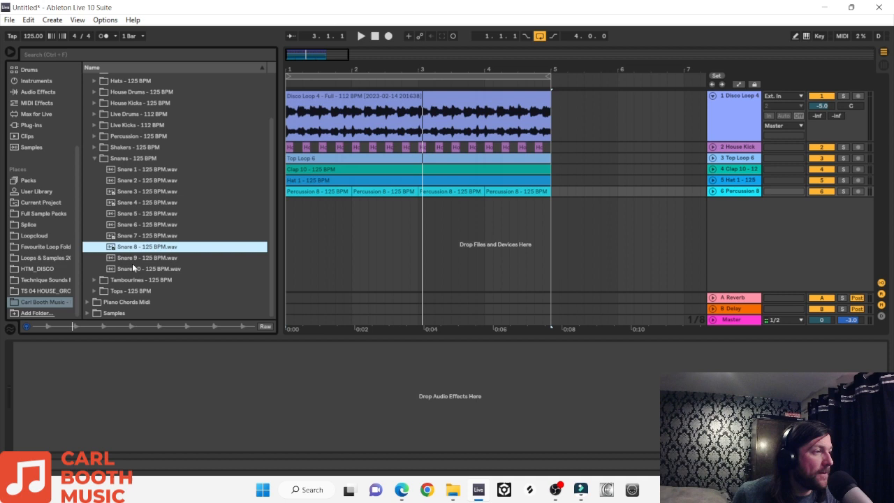
pyautogui.click(133, 268)
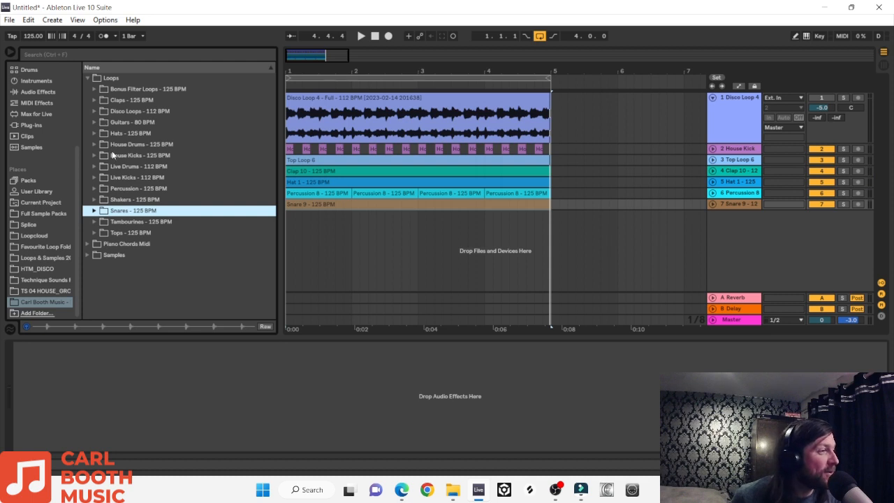
# Audition all ten loops in the Bonus Filter Loops - 125 BPM folder and close the folder
pyautogui.click(94, 89)
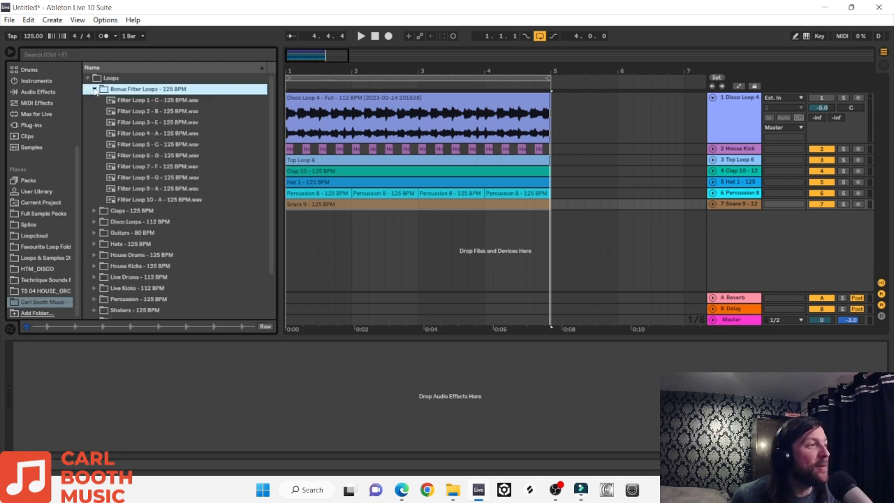
pyautogui.click(171, 103)
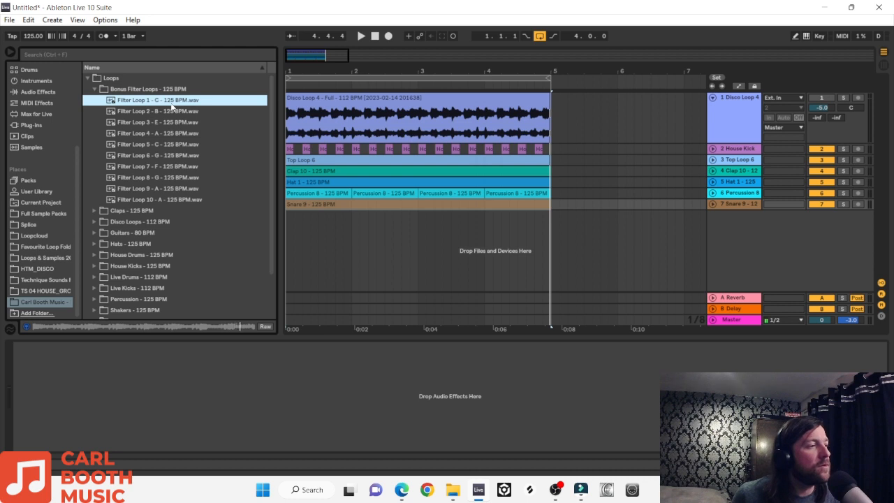
pyautogui.press('Down')
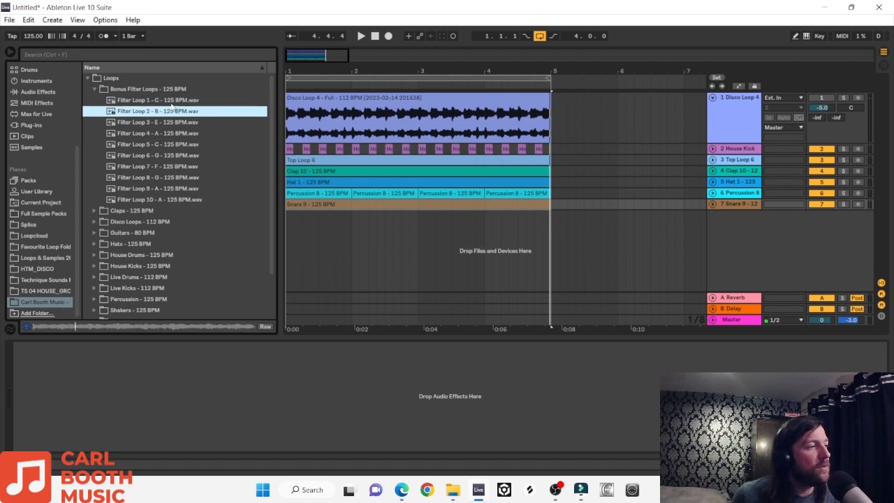
pyautogui.press('Down')
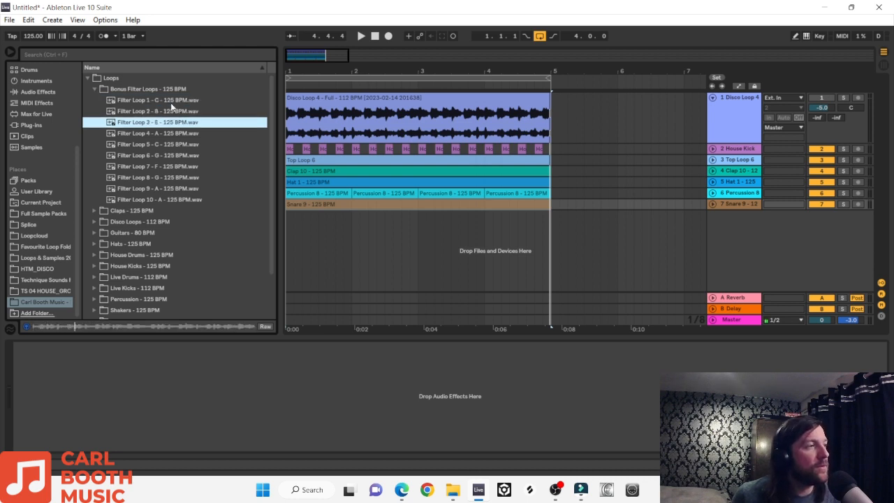
pyautogui.press('Down')
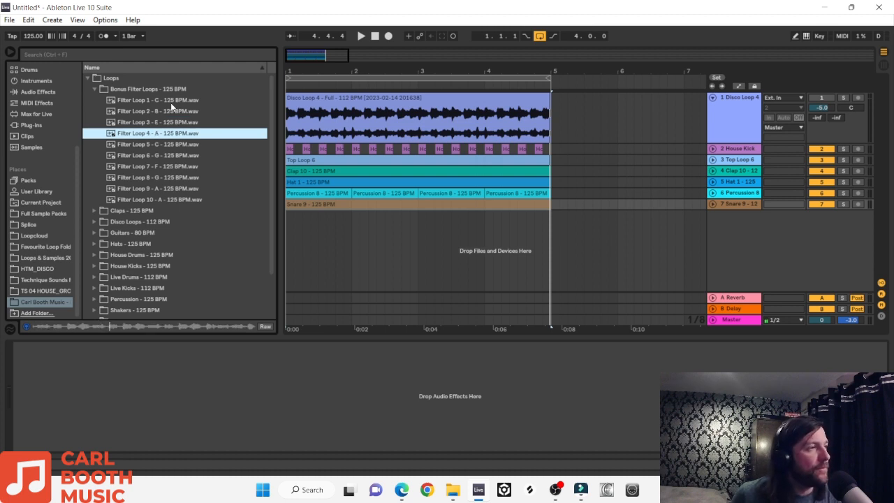
pyautogui.press('Down')
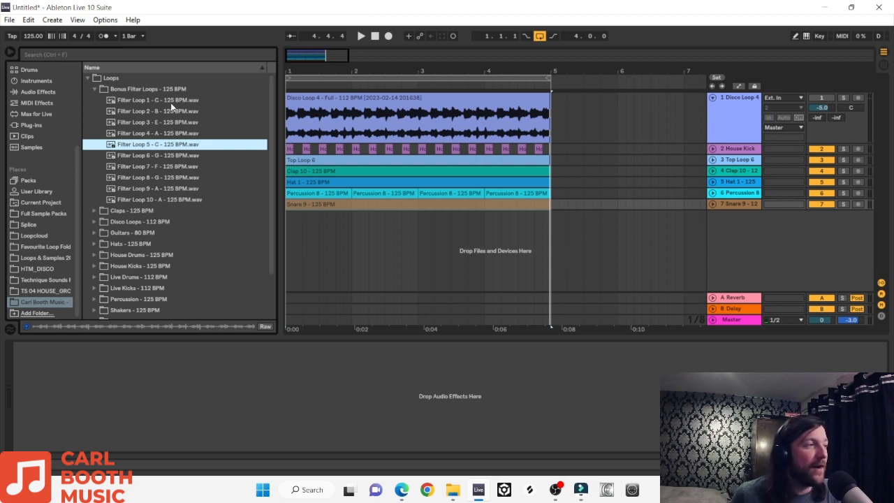
pyautogui.press('Down')
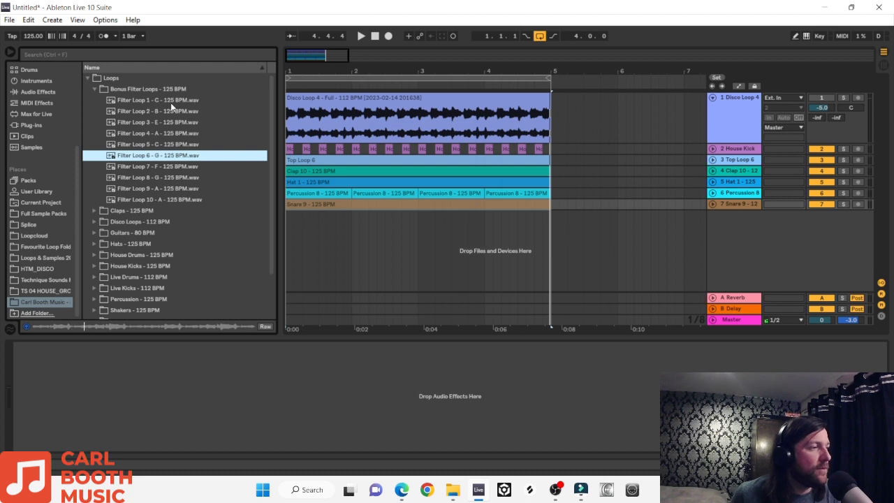
pyautogui.press('Down')
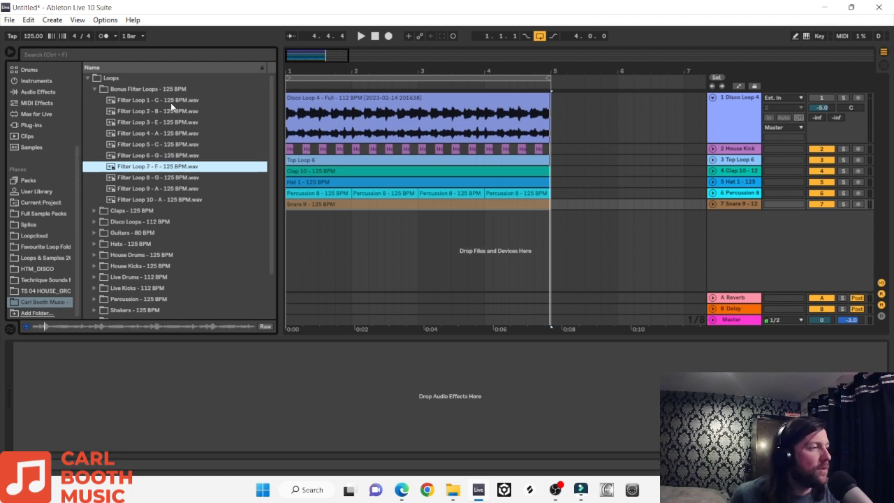
pyautogui.press('Down')
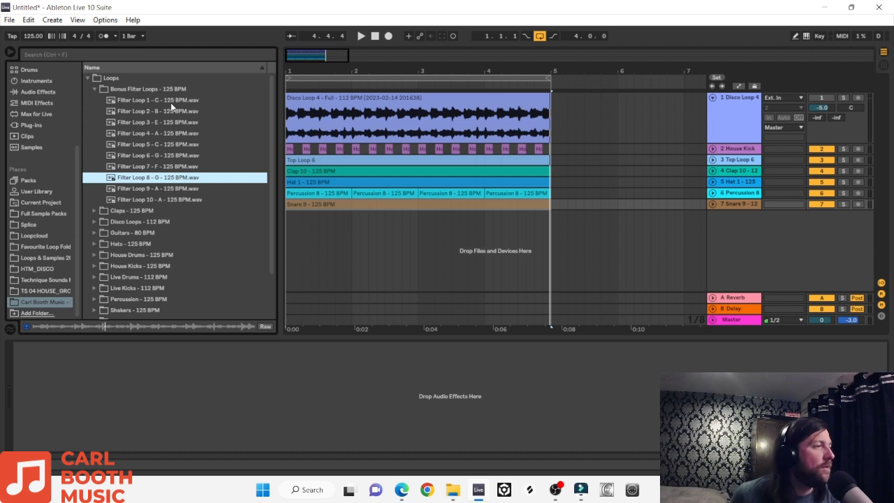
pyautogui.press('Down')
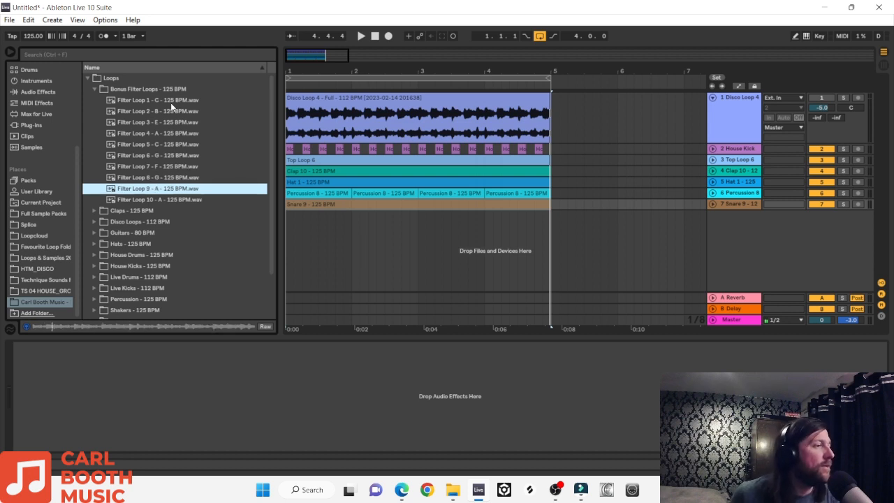
pyautogui.press('Down')
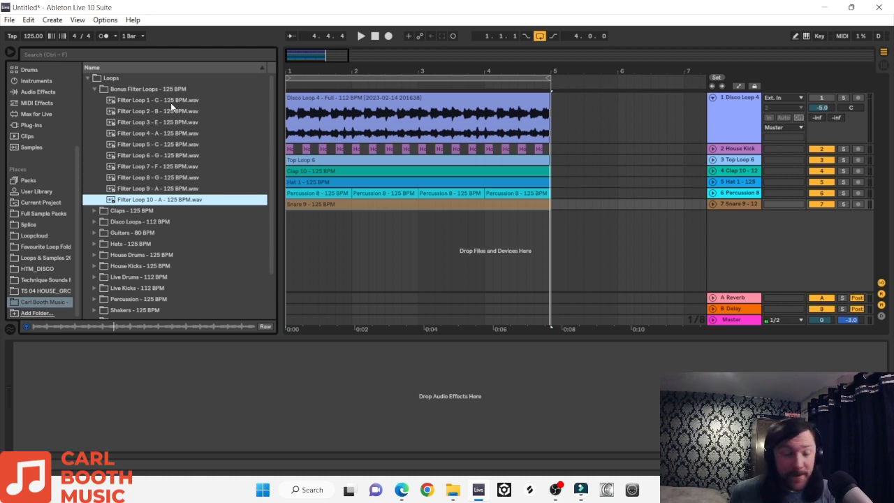
pyautogui.press('Left')
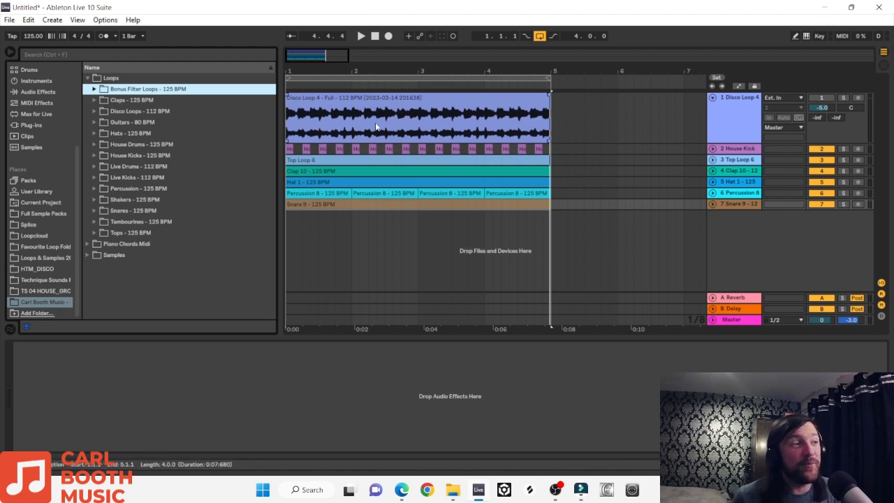
# Play the arrangement and lower the disco loop's Auto Filter cutoff to about 278 Hz
pyautogui.click(361, 36)
pyautogui.doubleClick(419, 115)
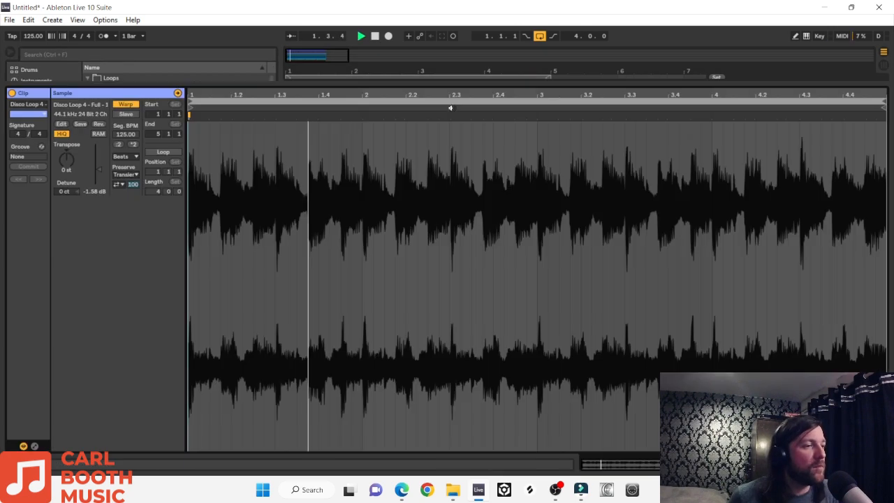
pyautogui.hotkey('shift', 'Tab')
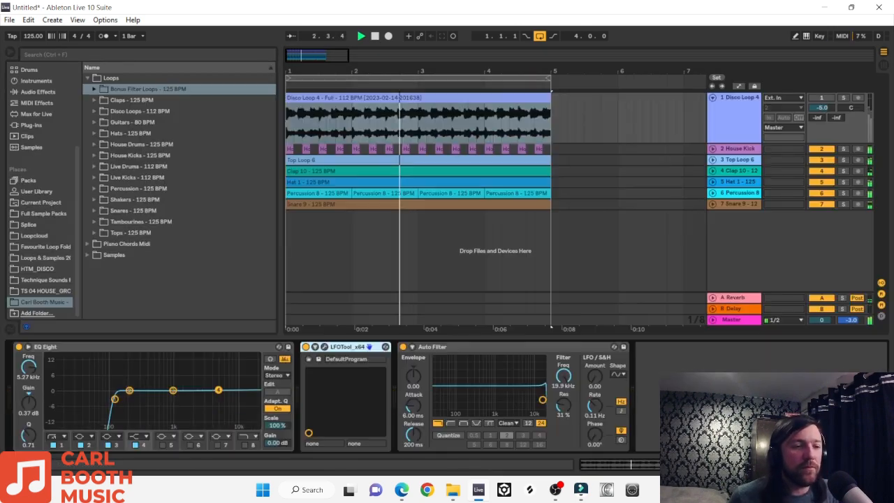
pyautogui.moveTo(542, 399); pyautogui.dragTo(473, 400)
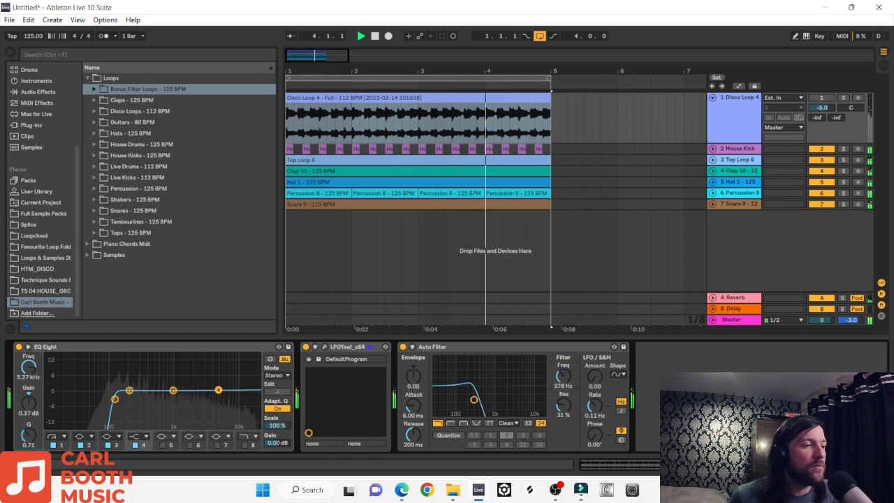
# Activate the disco loop track and sweep its Auto Filter open to 19.9 kHz with 48% resonance, ending with playback stopped and solo off
pyautogui.click(821, 97)
pyautogui.moveTo(473, 399); pyautogui.dragTo(531, 389)
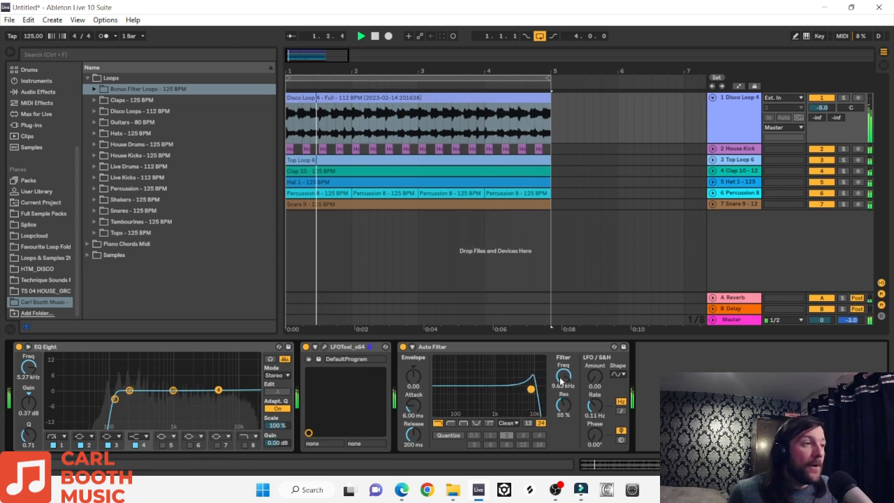
pyautogui.moveTo(561, 383)
pyautogui.mouseDown()
pyautogui.moveTo(563, 391)
pyautogui.moveTo(467, 392)
pyautogui.moveTo(537, 392)
pyautogui.moveTo(563, 378)
pyautogui.mouseUp()
pyautogui.press('space')
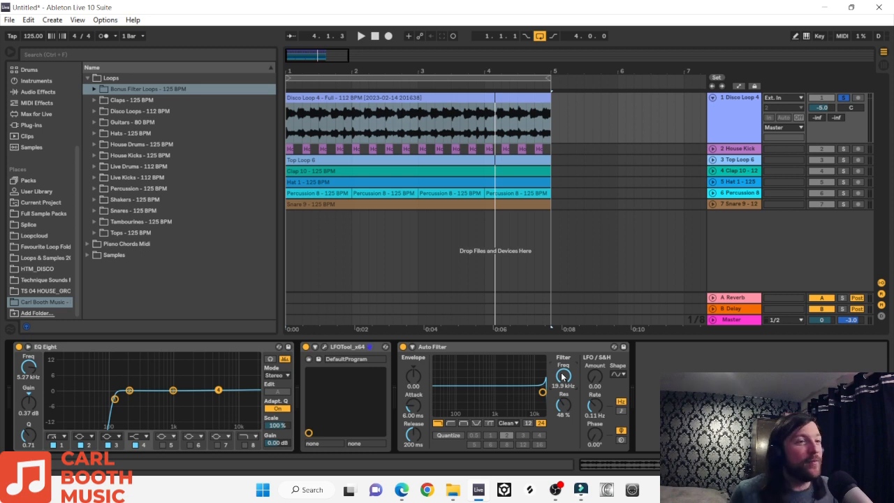
pyautogui.click(842, 97)
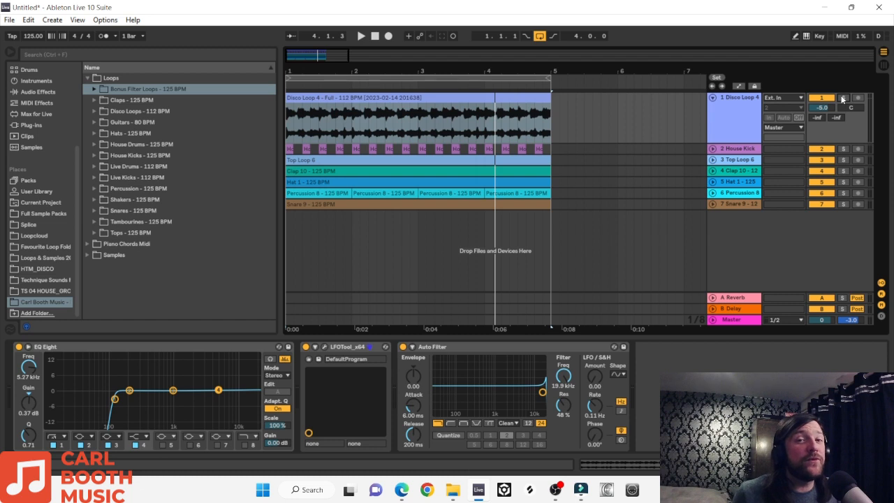